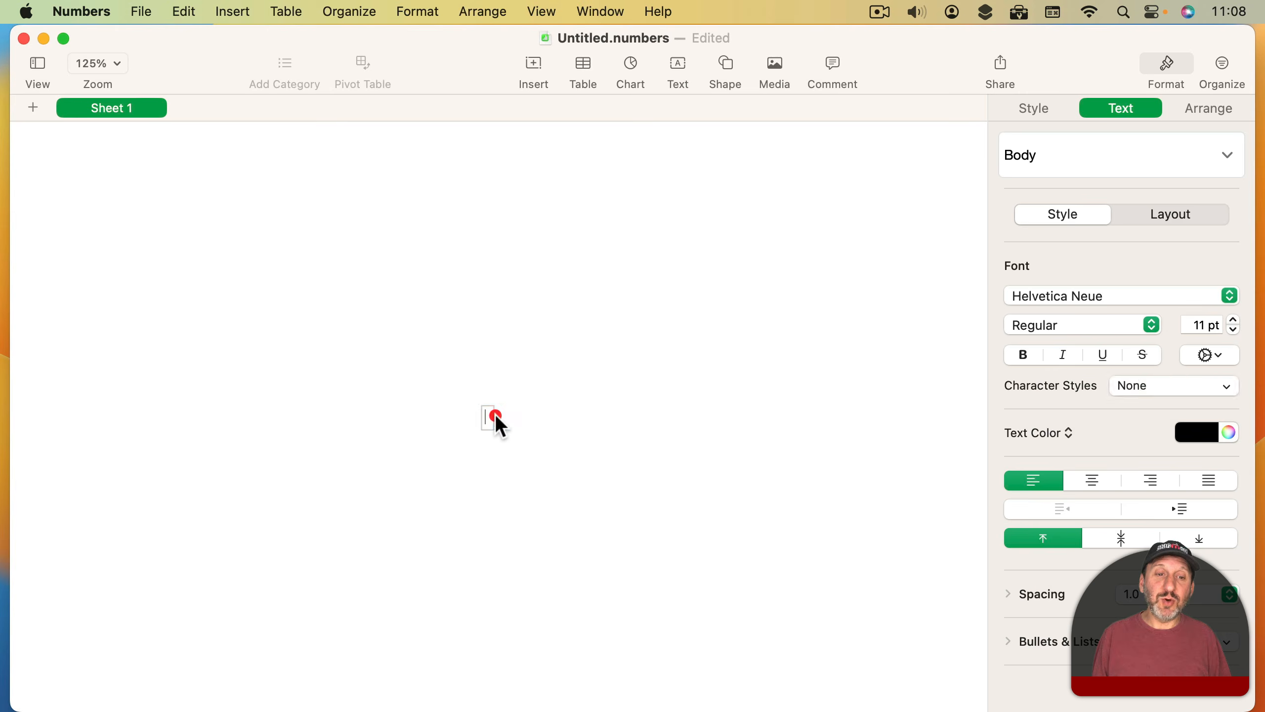
Step: Enter "Attendees" in the new text box and move it near the top centre of the sheet
text(Attendees)
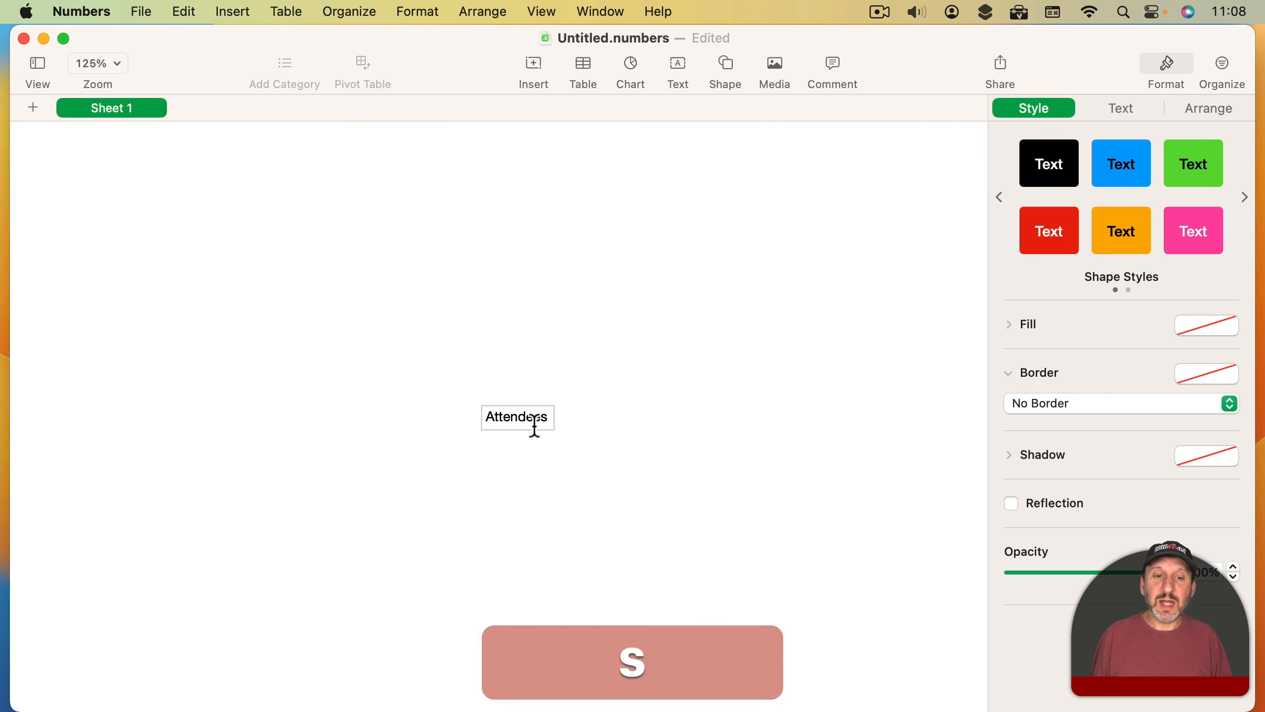
click(560, 441)
drag(517, 416, 573, 164)
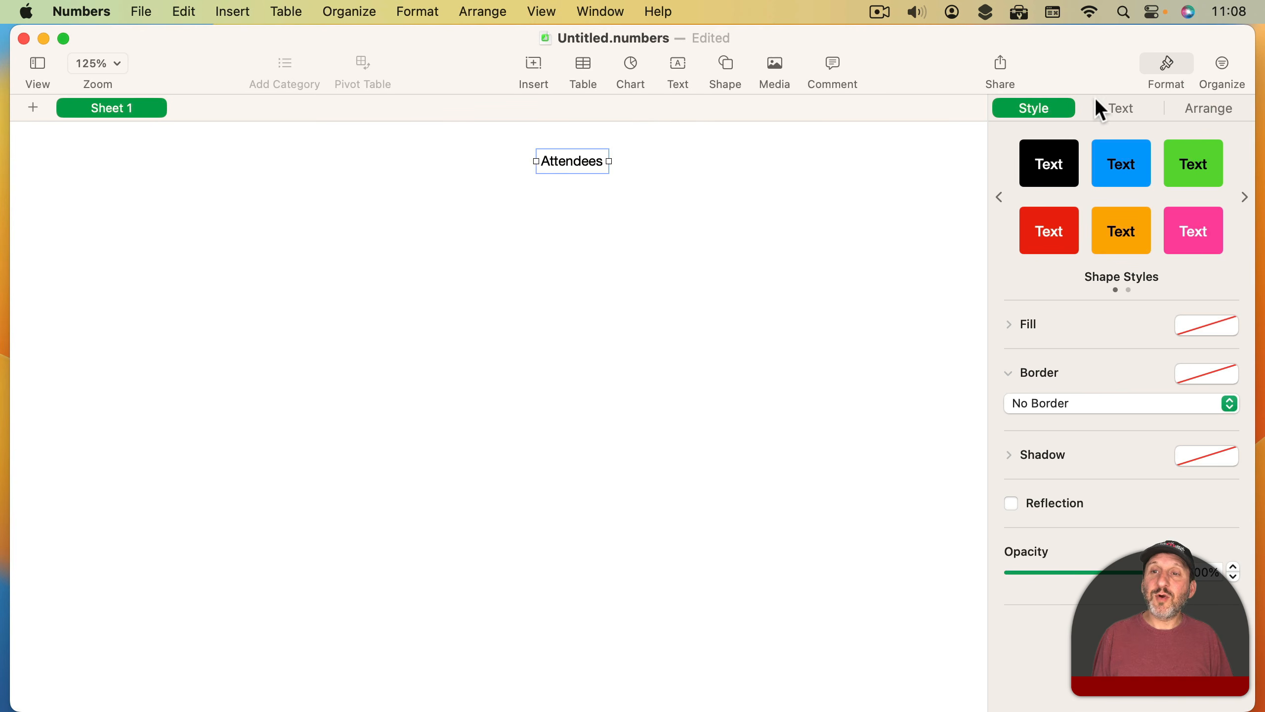
Step: Format the Attendees text box in Graphik, bold, 15 pt
click(1127, 108)
click(1114, 296)
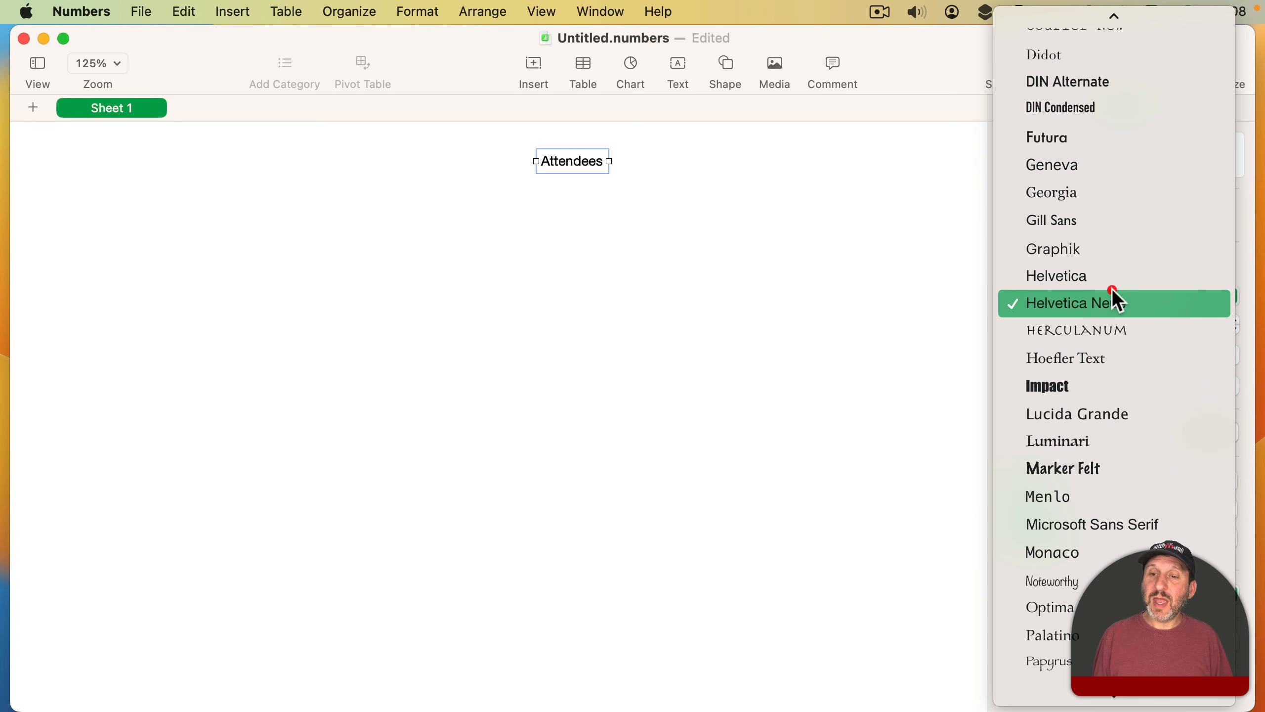
click(1087, 249)
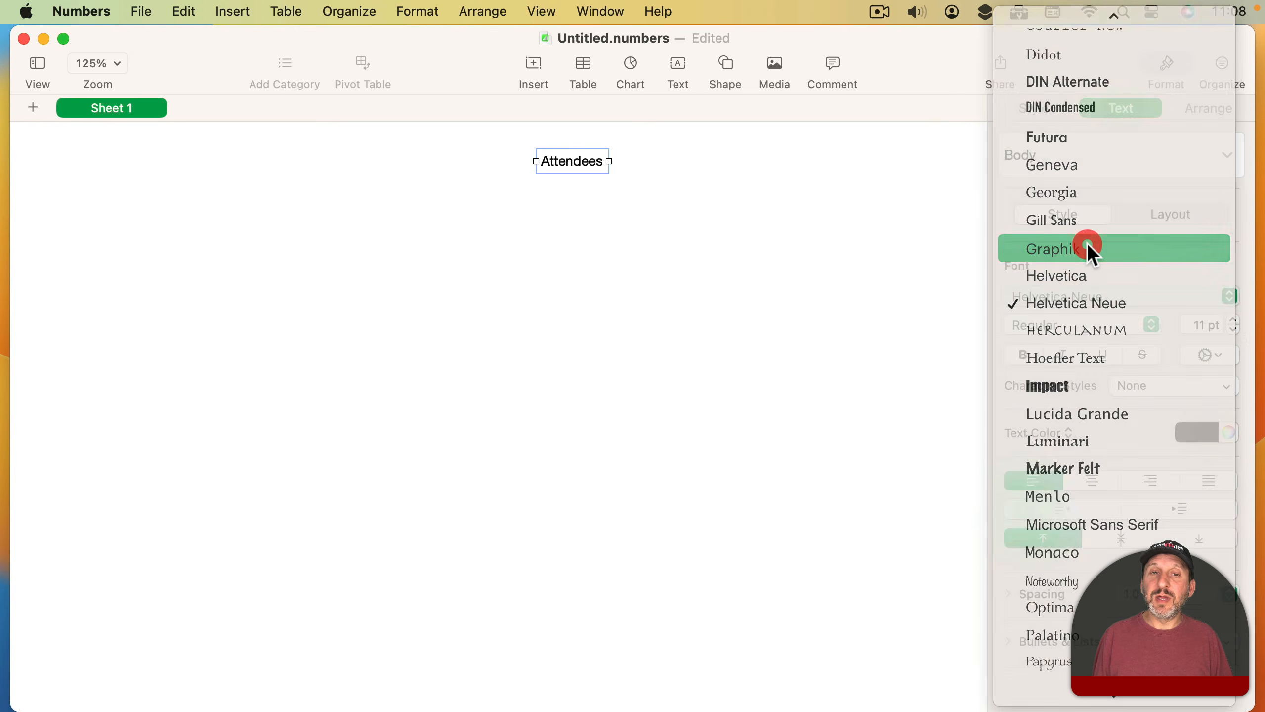
click(1022, 354)
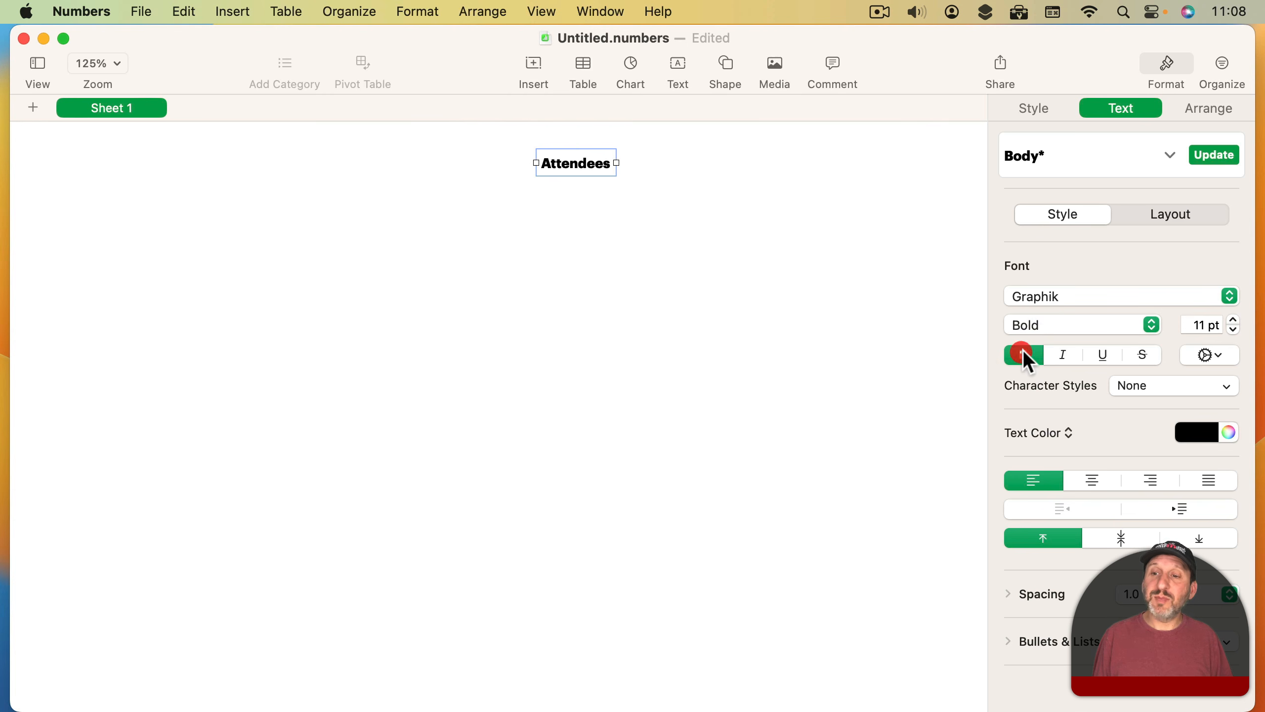
click(1233, 319)
click(1233, 319)
click(1233, 320)
click(1233, 319)
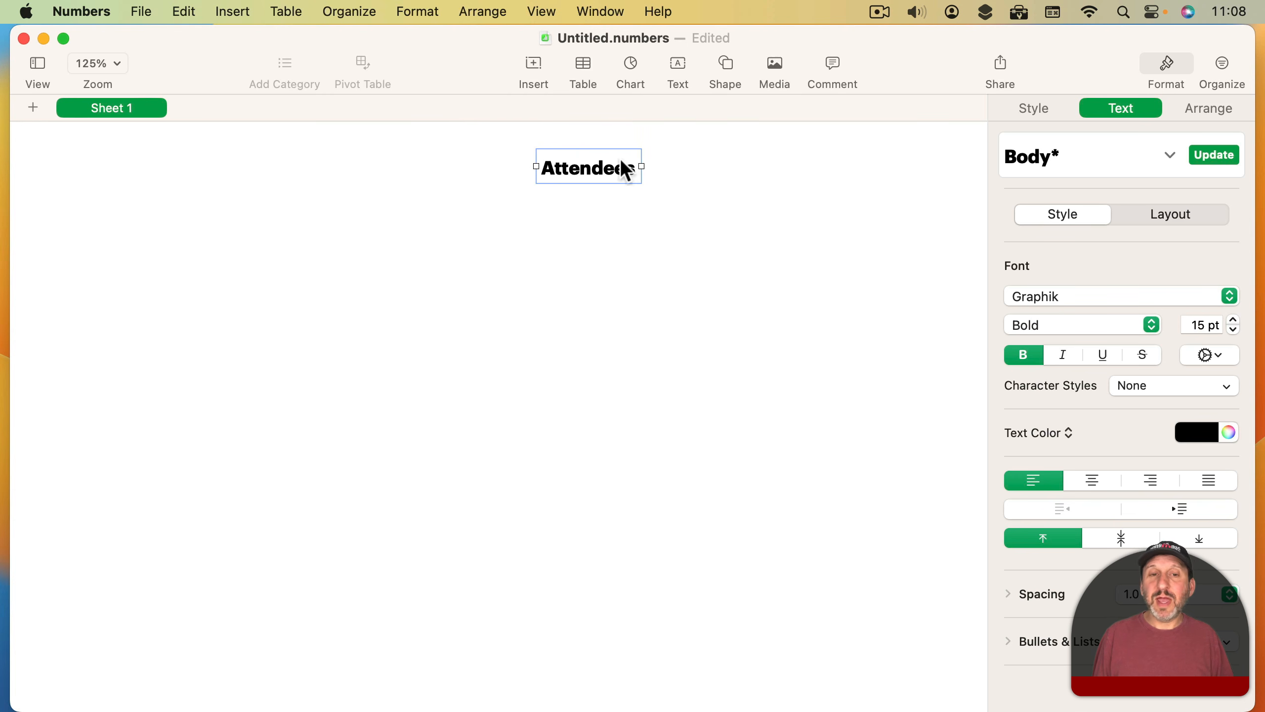
click(589, 208)
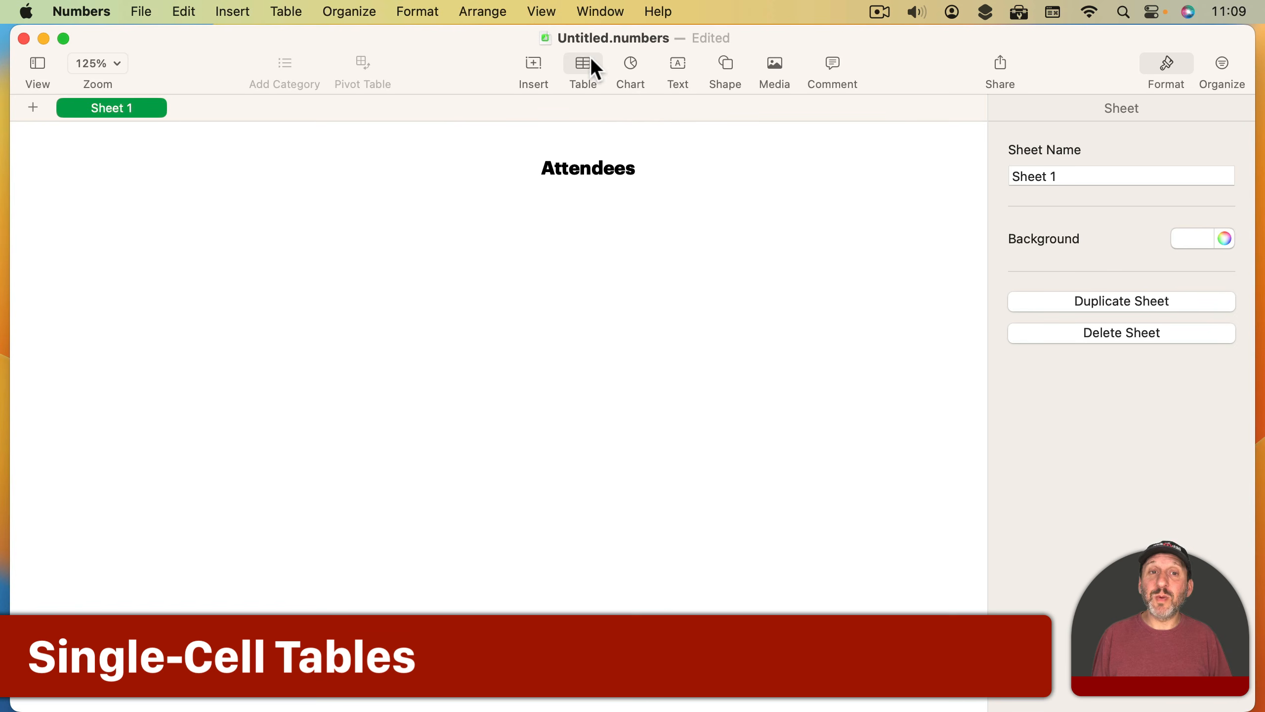
Step: Insert a plain table without headers and reduce it to one row and one column
click(587, 70)
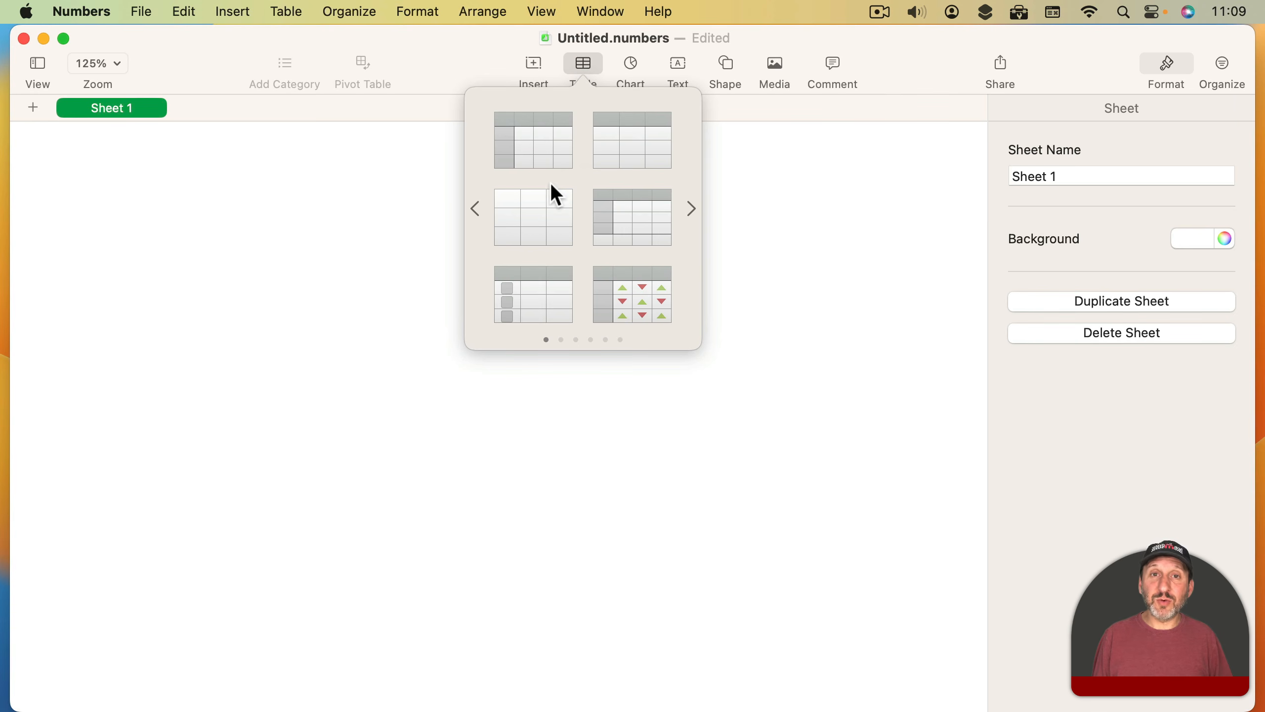
click(542, 218)
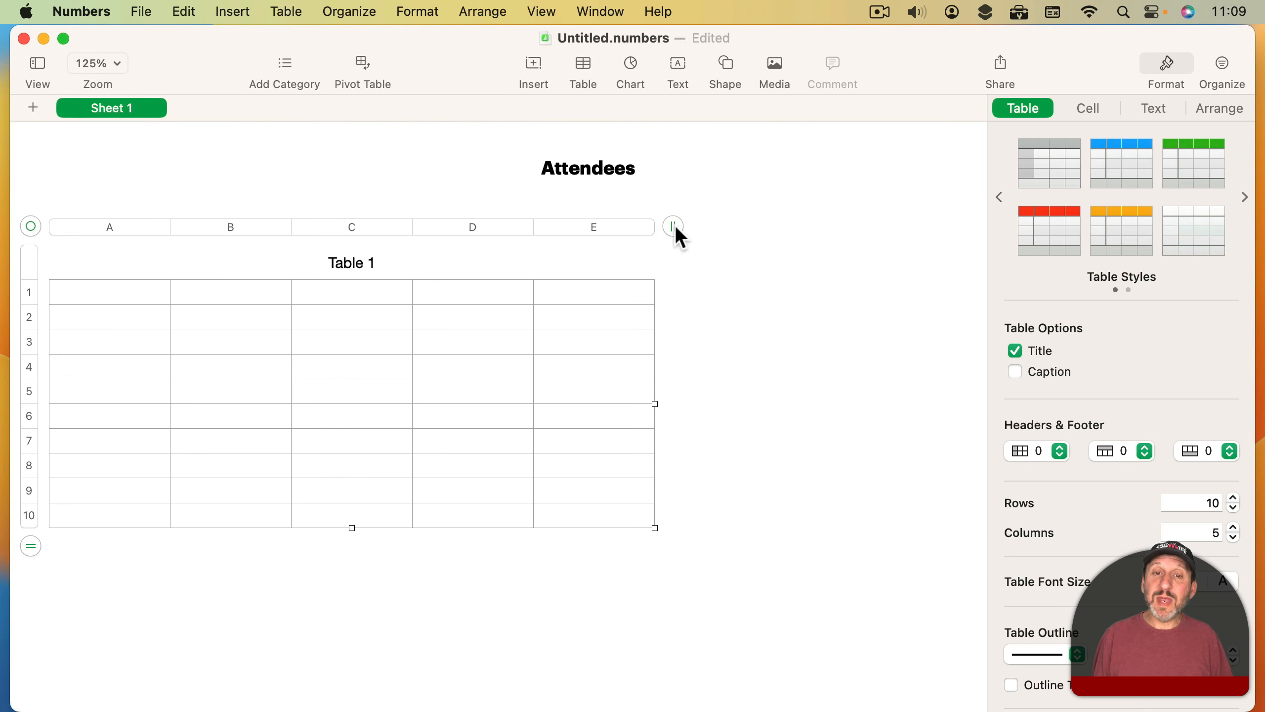
drag(674, 226, 228, 249)
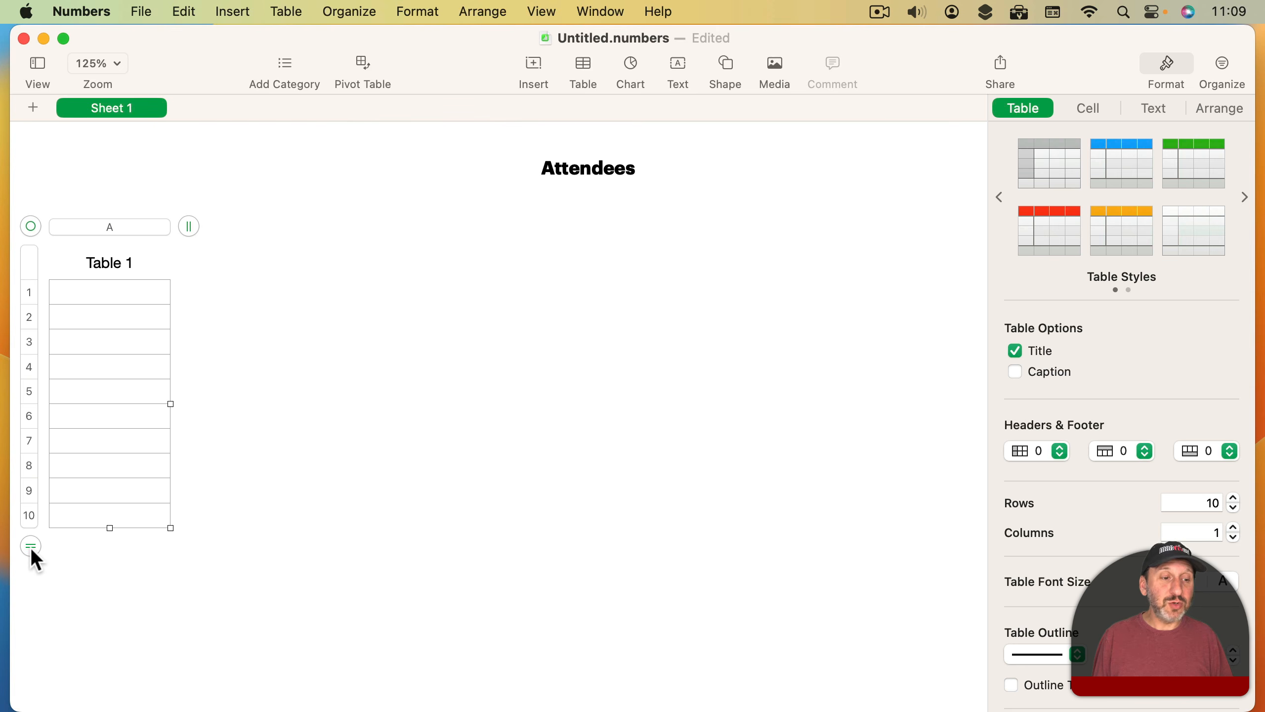
drag(30, 547, 39, 311)
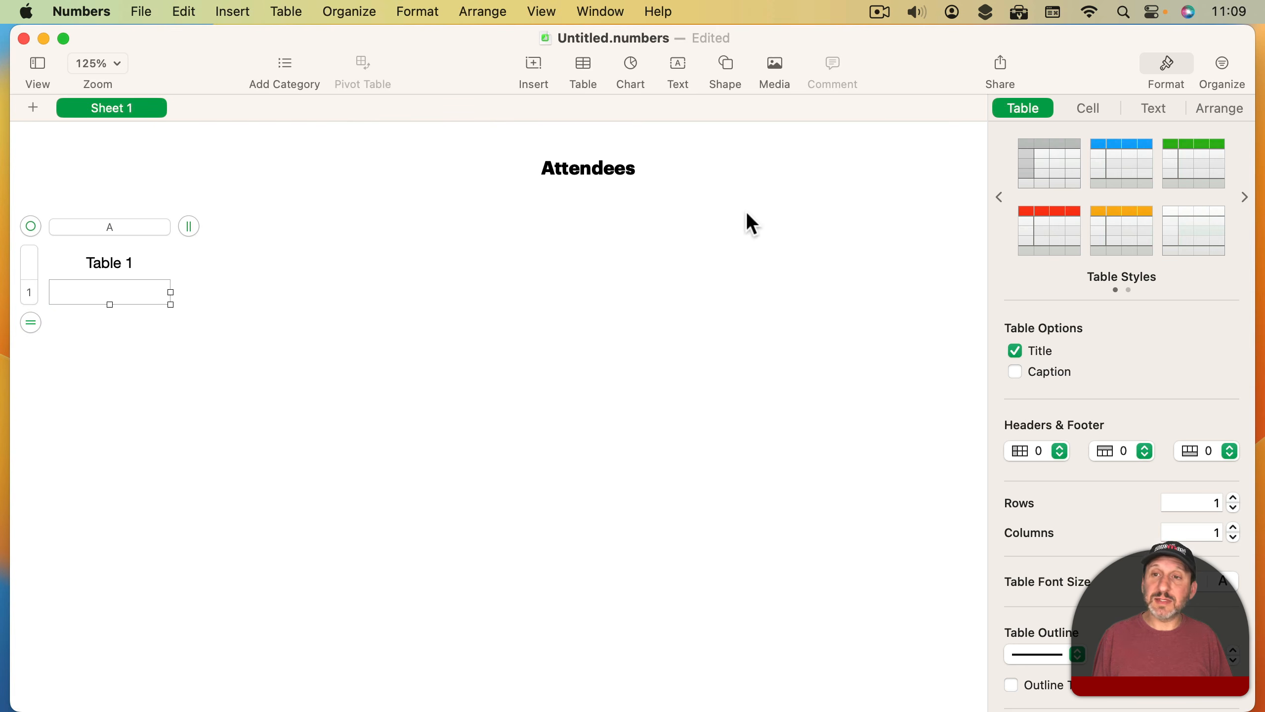
Step: Hide the single-cell table's title and set its table outline to None
click(1035, 354)
scroll(1059, 451, down, 5)
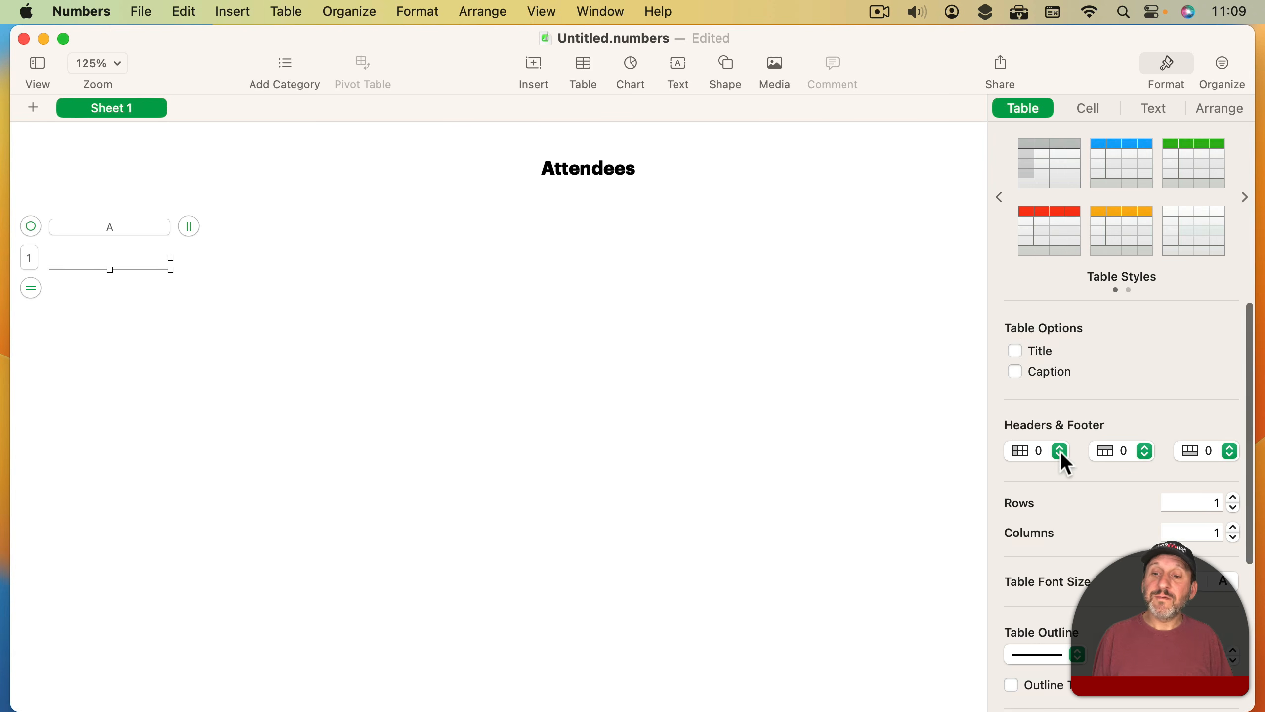
click(1040, 430)
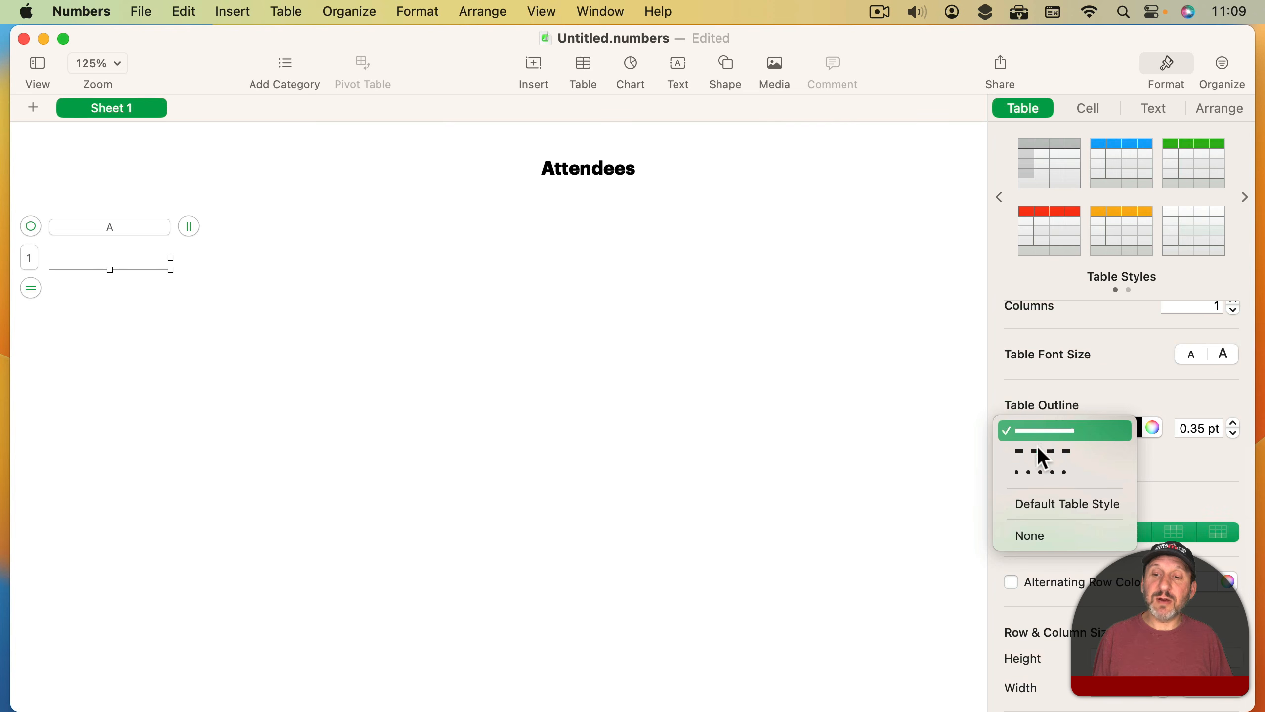
click(1032, 530)
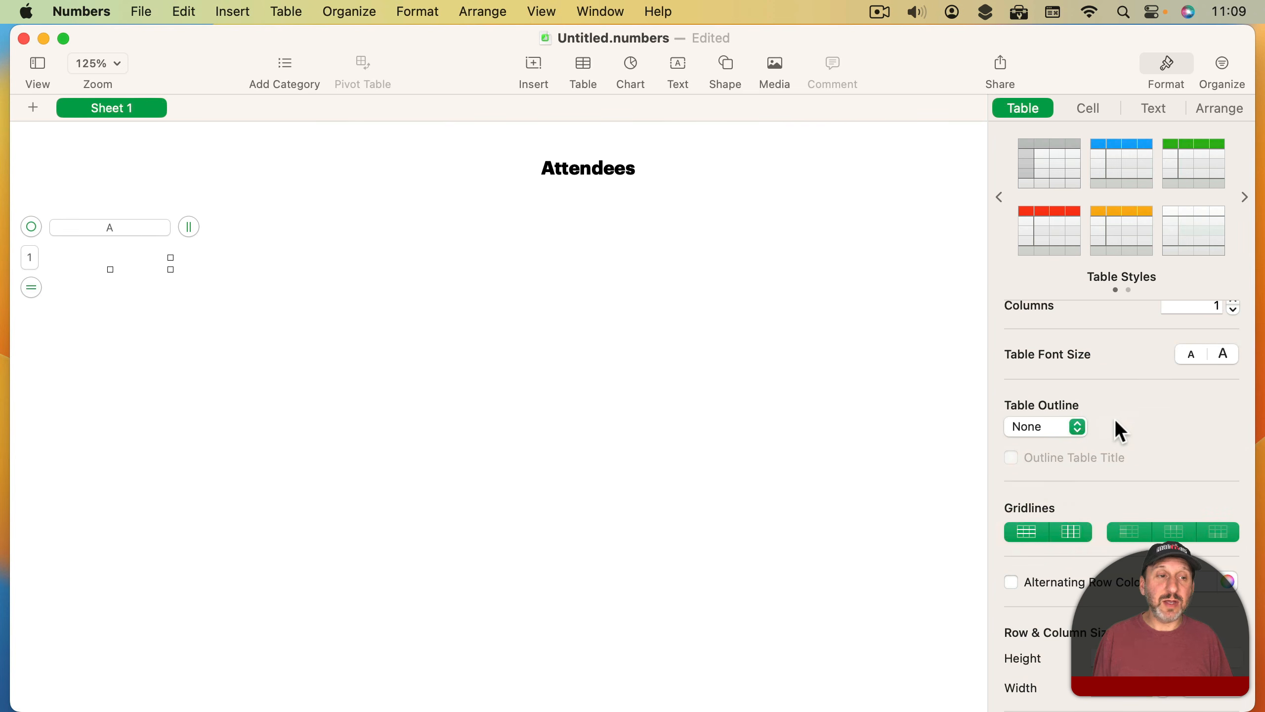
click(171, 307)
Step: Enter 50 in cell A1 of the single-cell table
click(120, 256)
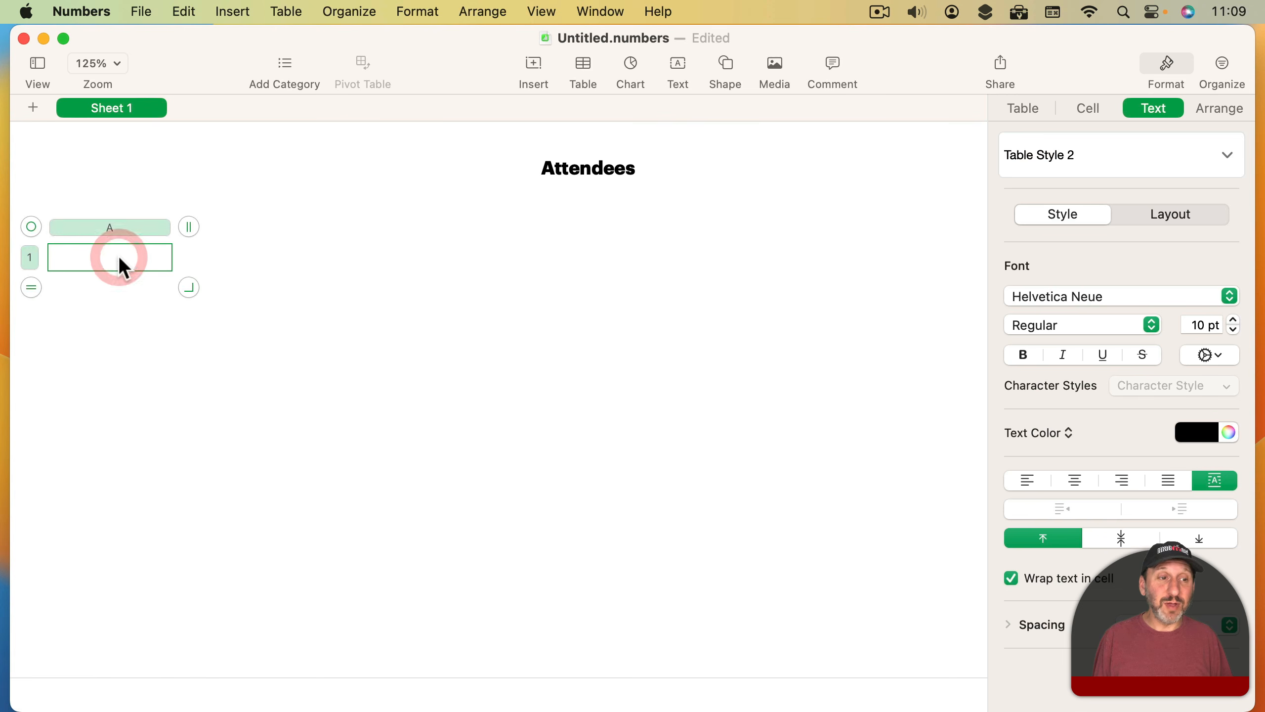
click(85, 259)
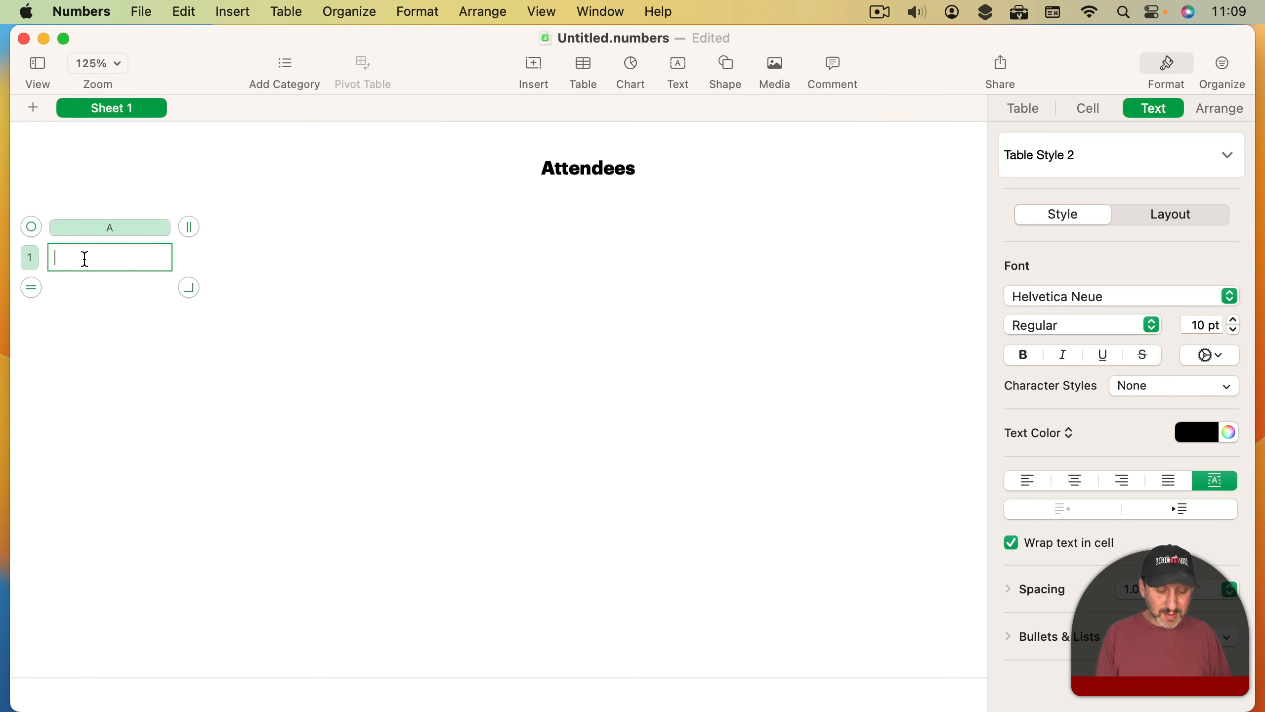
text(50)
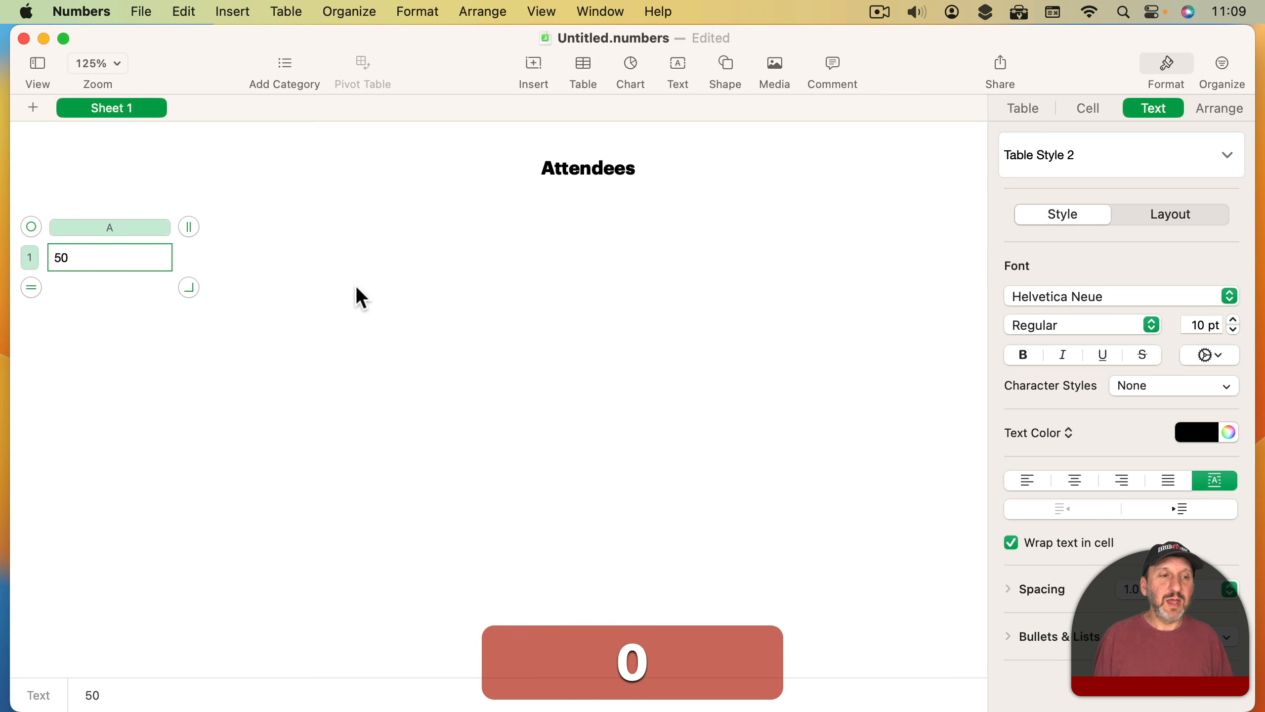
Step: Format the number in the cell as 13 pt, bold and centred
key(super+a)
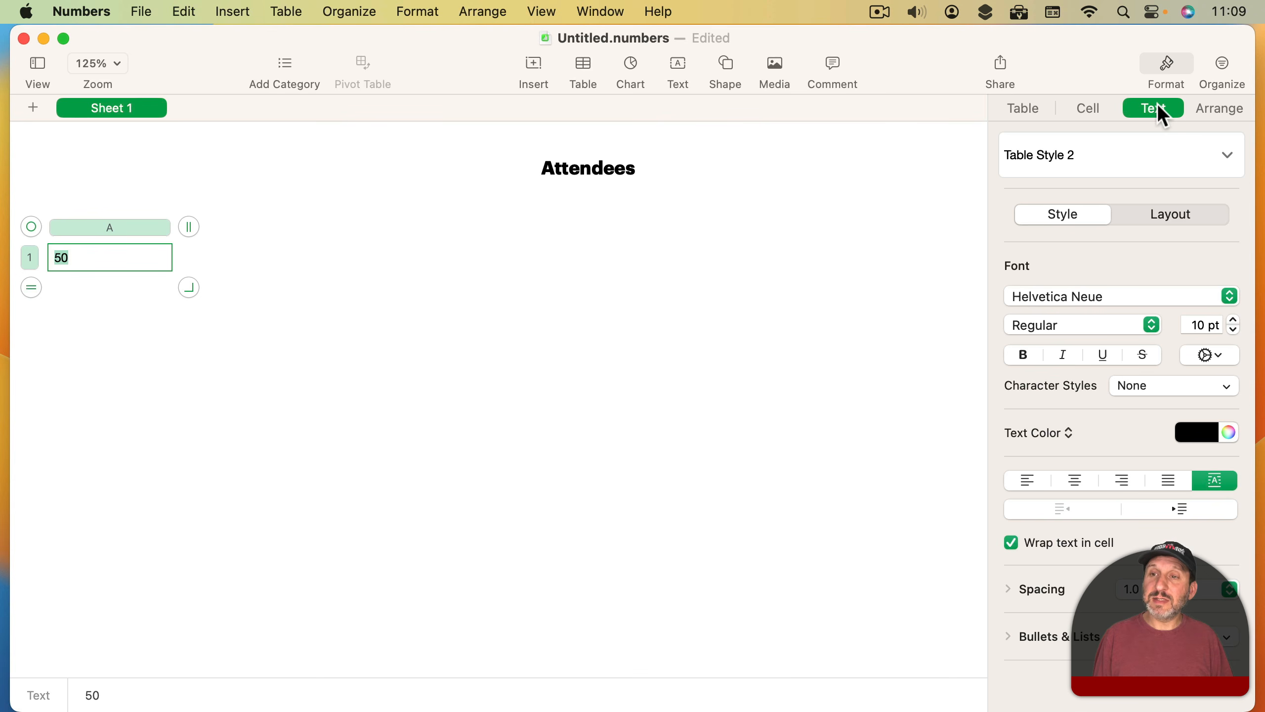
click(1234, 321)
click(1234, 320)
click(1234, 320)
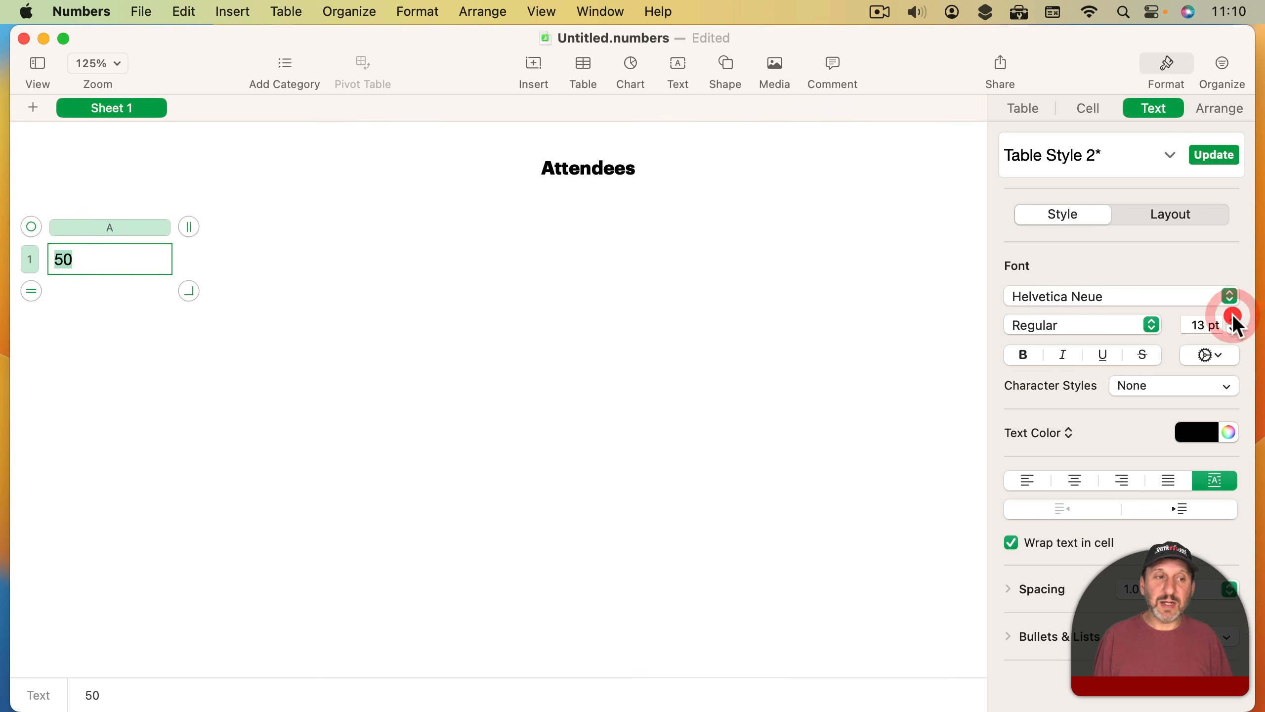
click(1019, 355)
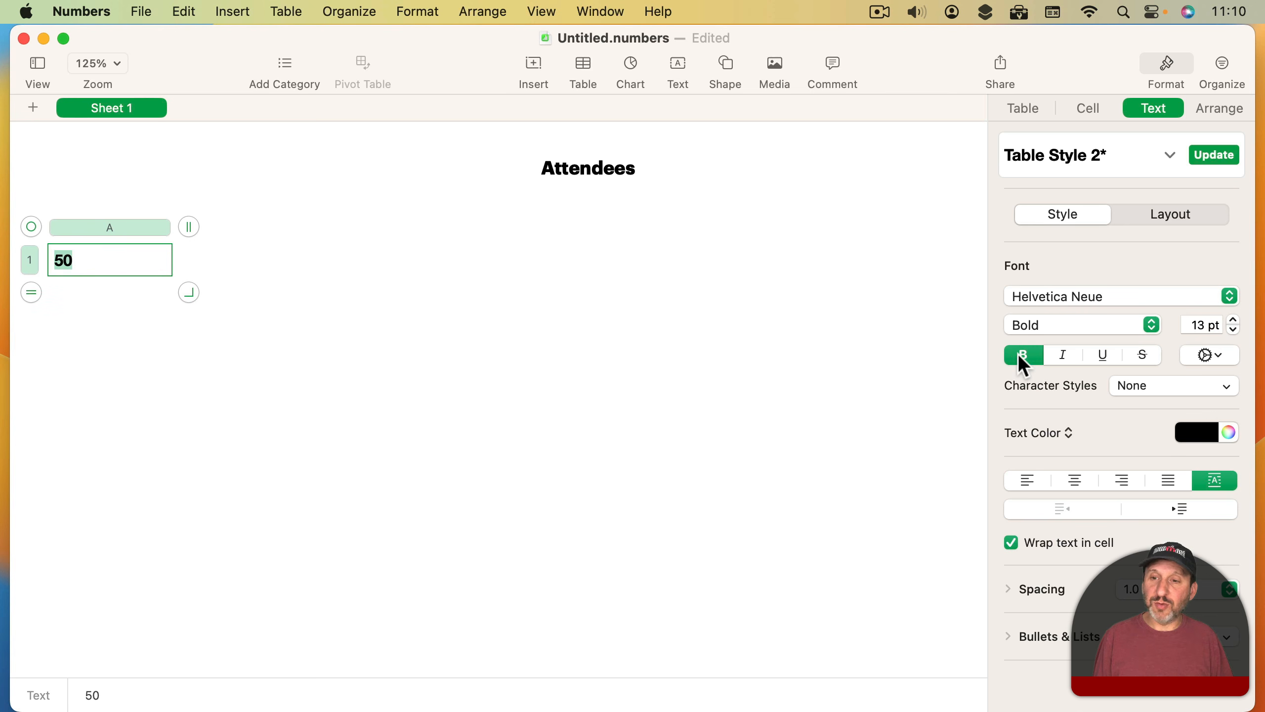
click(1077, 477)
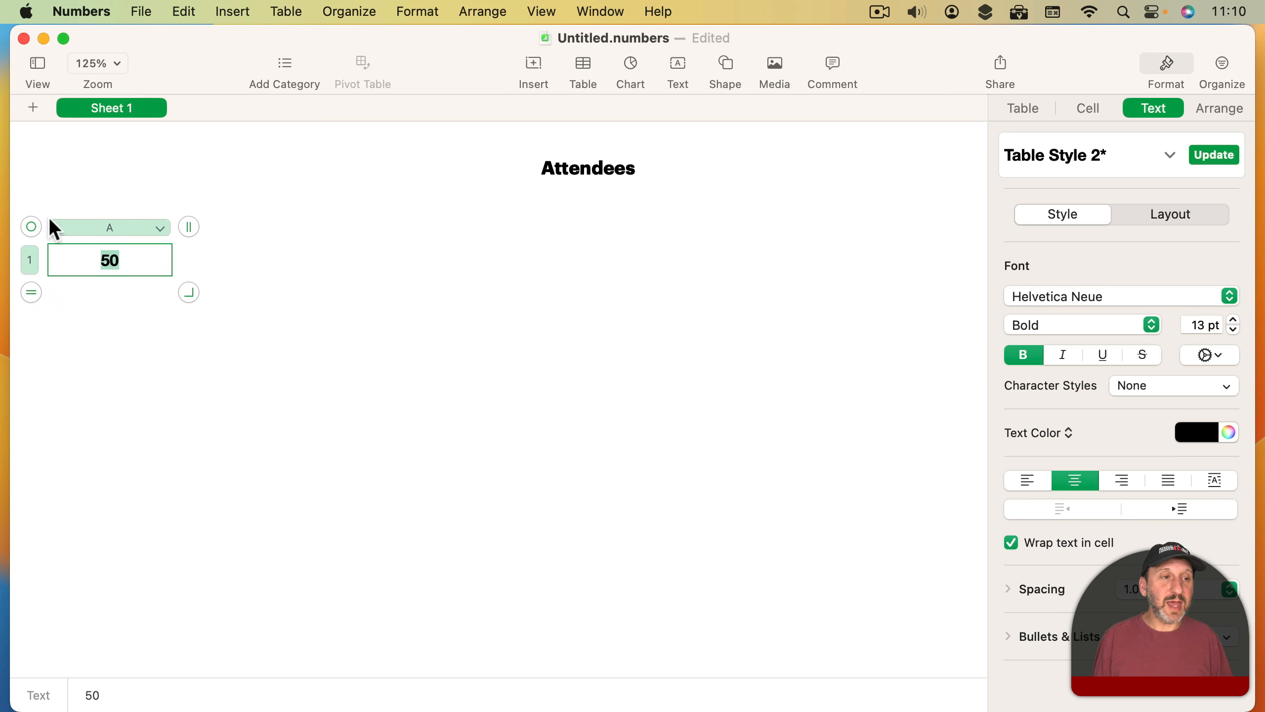
Step: Move the single-cell table directly beneath the Attendees heading and enlarge its number to 19 pt
drag(31, 228, 509, 179)
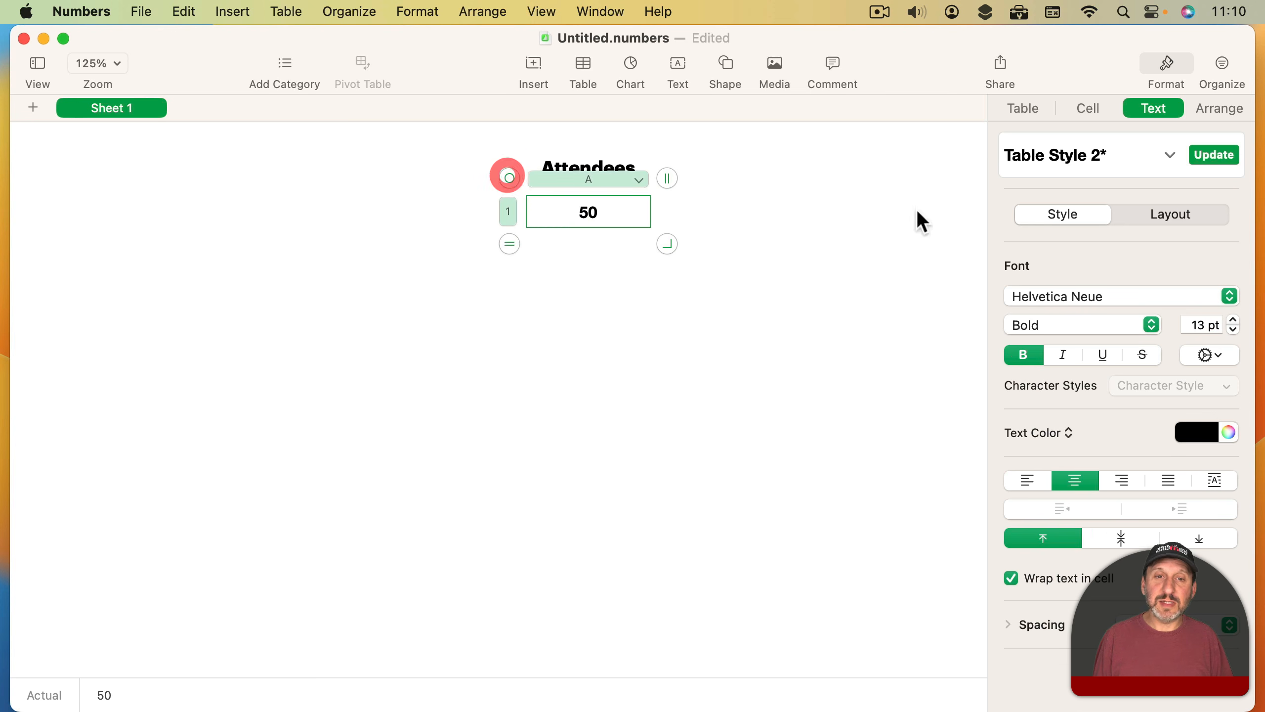
click(1235, 319)
click(1236, 319)
click(1235, 319)
click(616, 284)
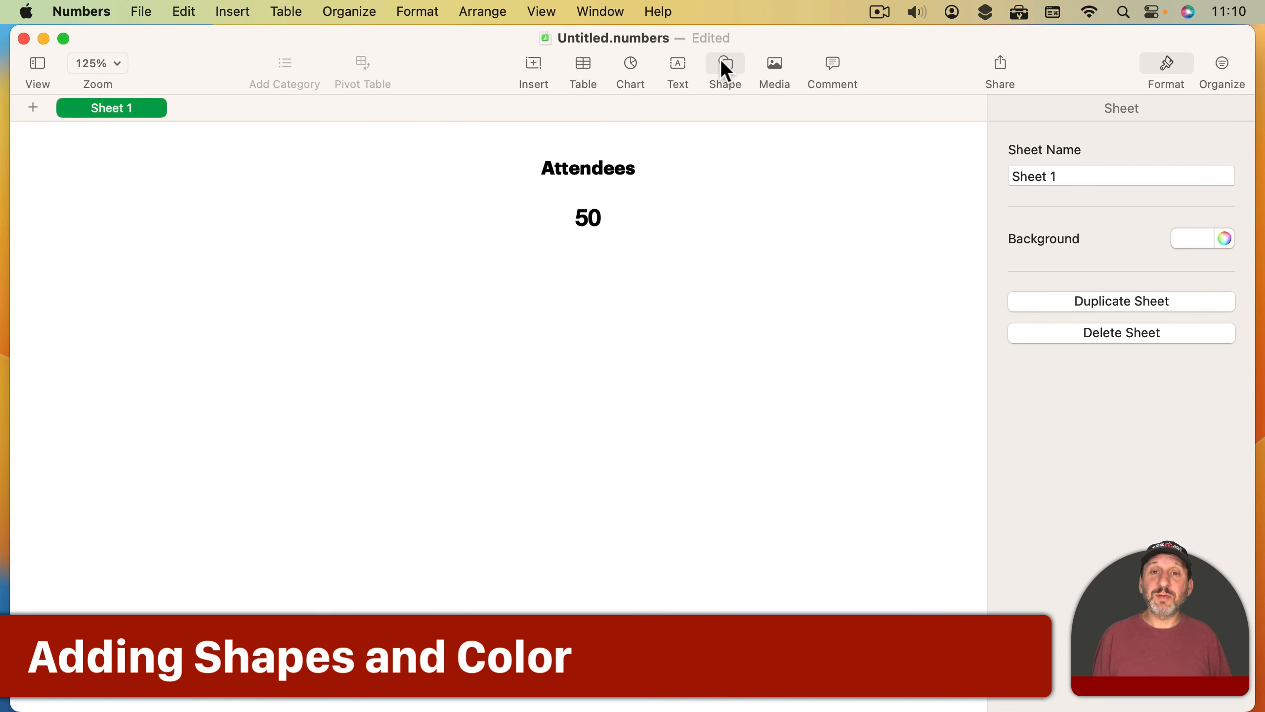
Step: Insert the standing woman silhouette from the People shapes and place it to the left of the Attendees heading
click(725, 70)
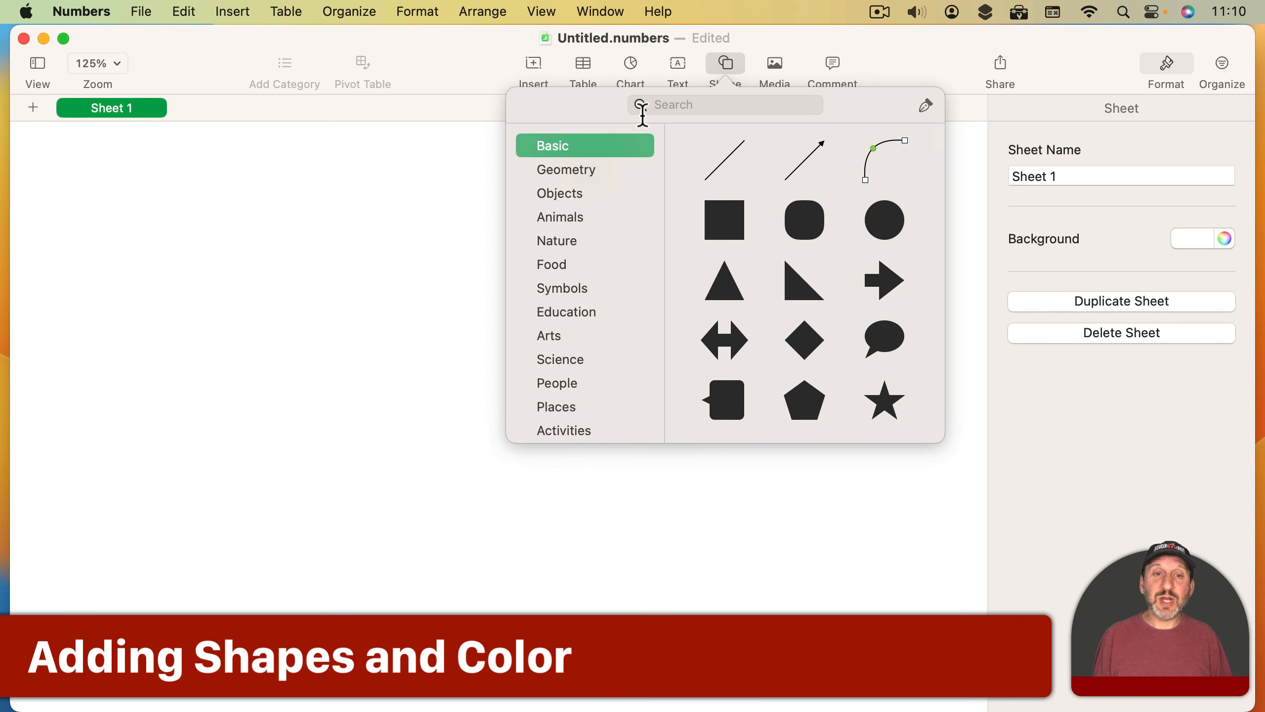
click(562, 384)
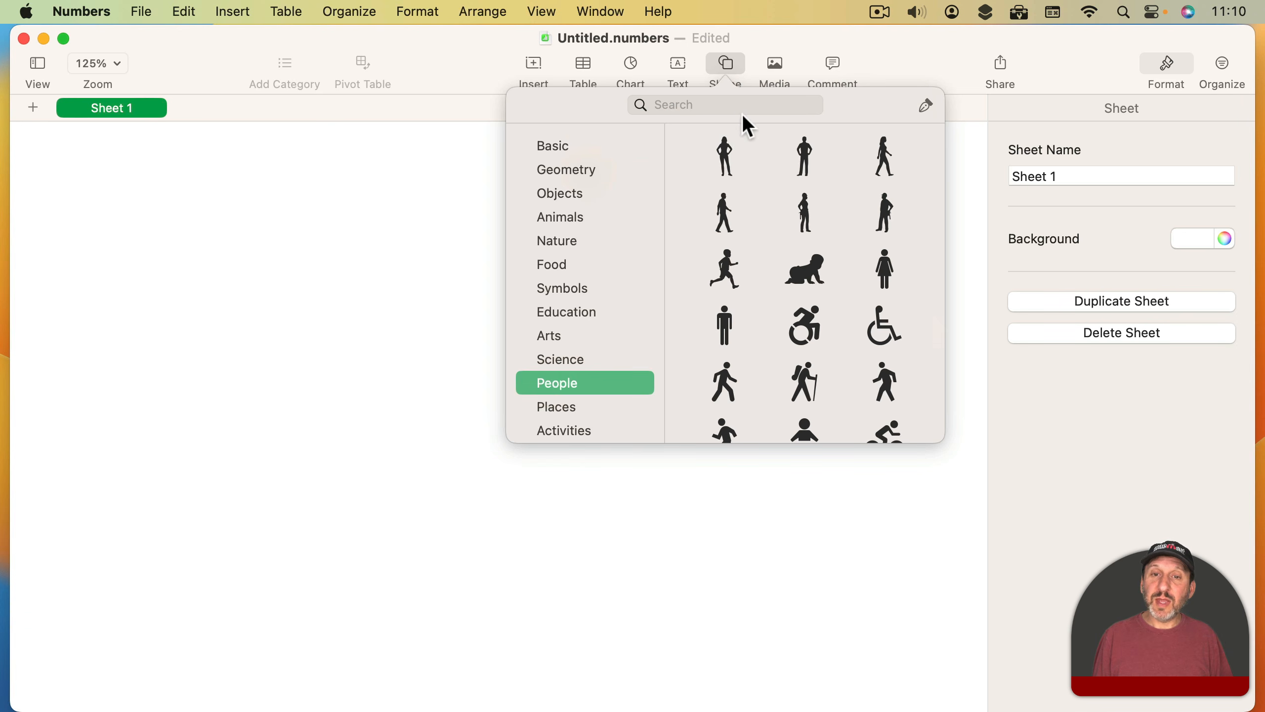
click(724, 159)
drag(504, 404, 504, 202)
Step: Insert the standing man silhouette from the People shapes and place it to the right of the Attendees heading
click(723, 68)
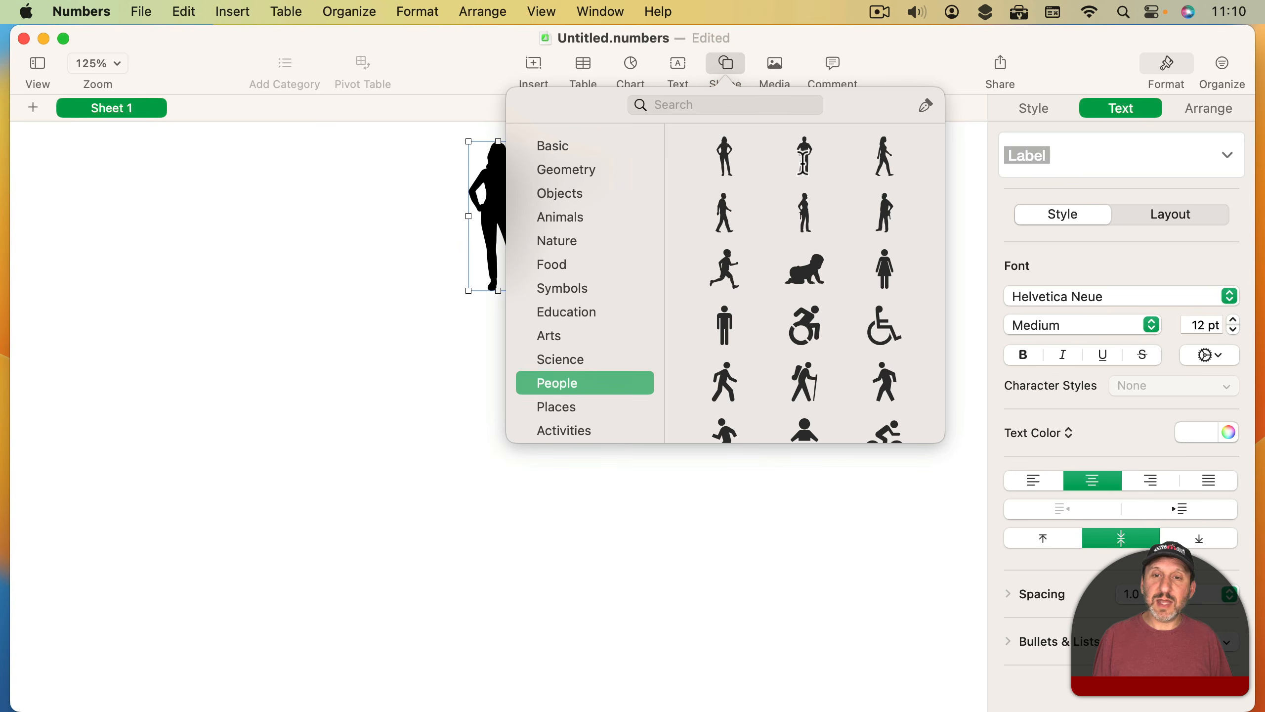
click(805, 142)
drag(499, 381, 679, 178)
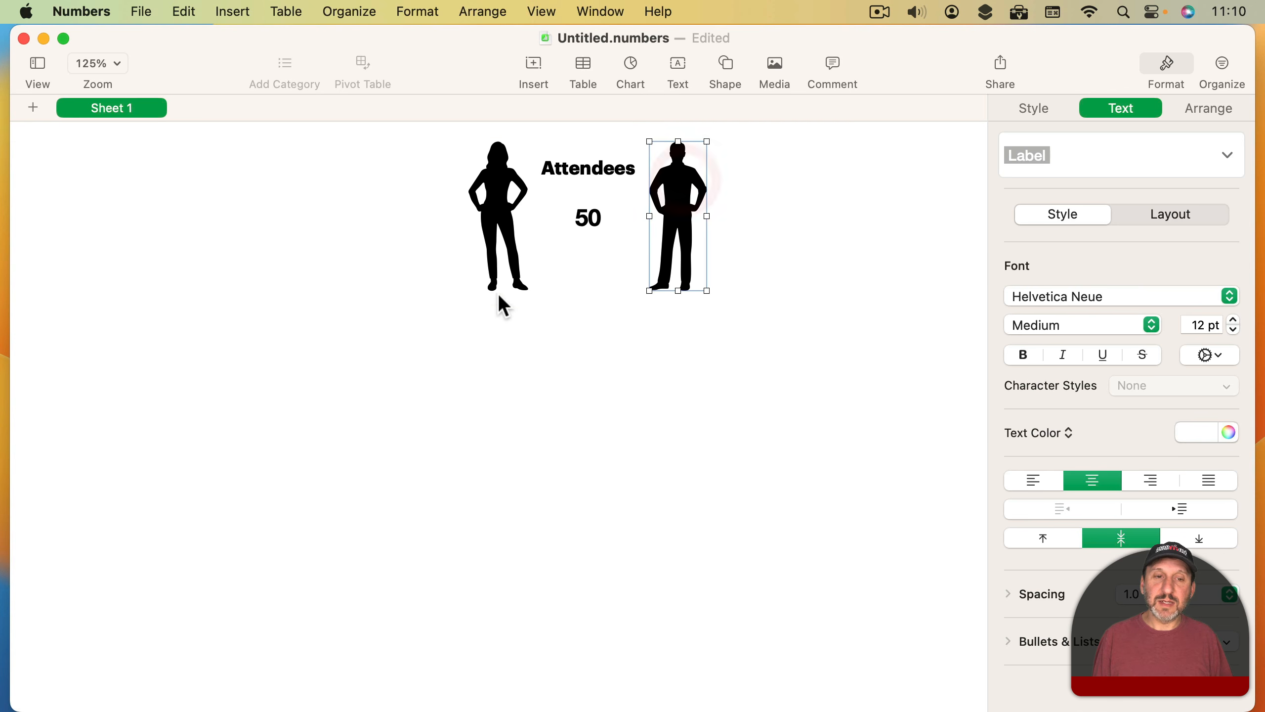
Step: Shrink the woman and man silhouettes to the same height, keeping their tops in line
click(502, 270)
drag(496, 287, 497, 252)
click(668, 251)
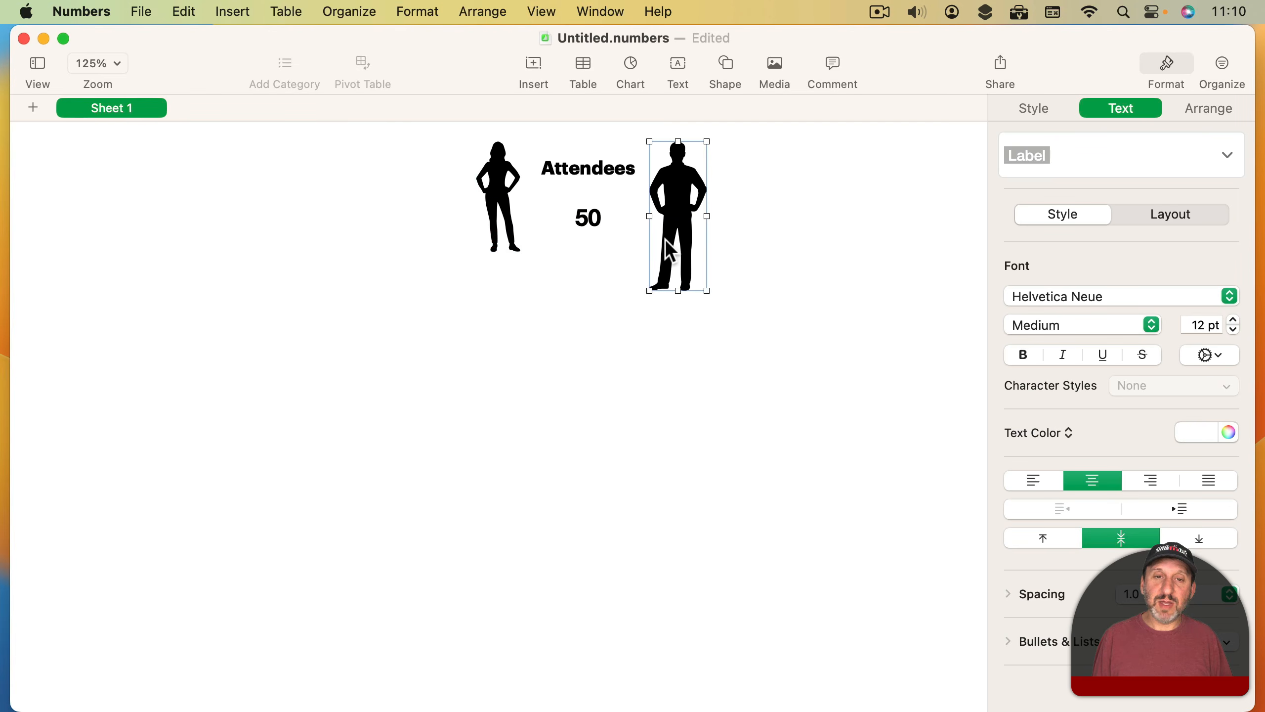
drag(674, 288, 675, 252)
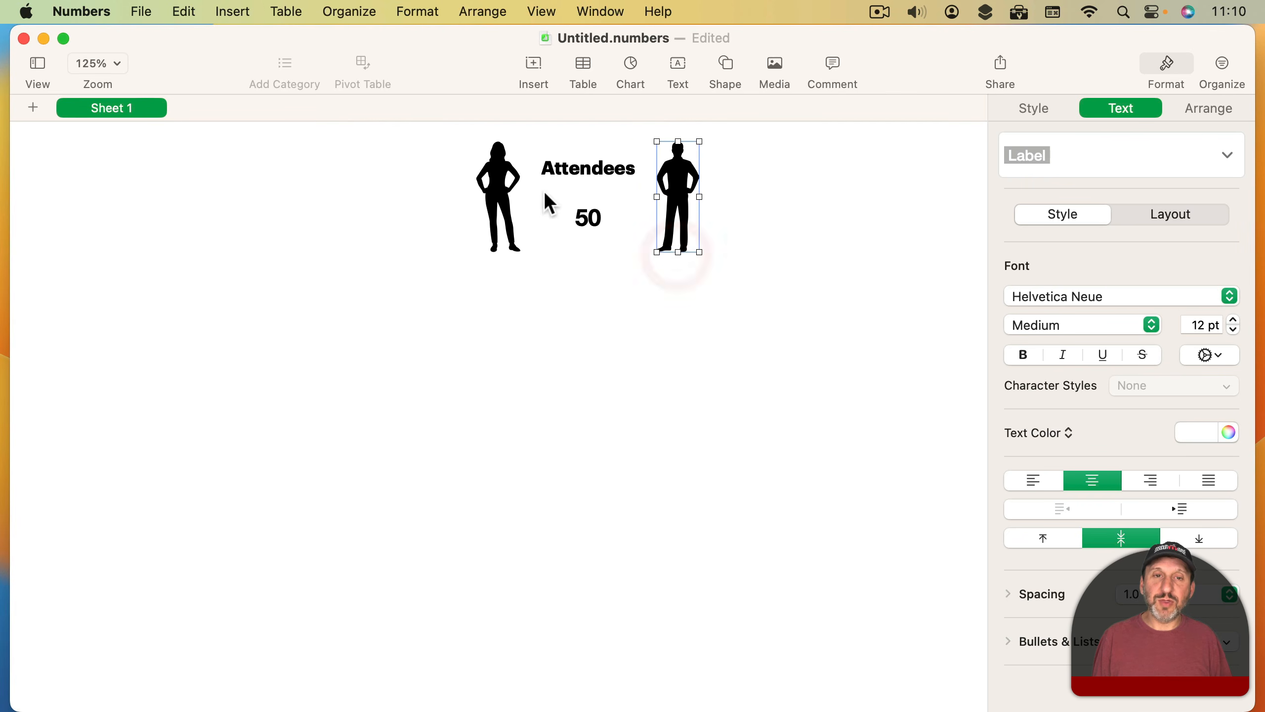
Step: Apply the blue shape style to both the woman and man silhouettes
shift+click(496, 169)
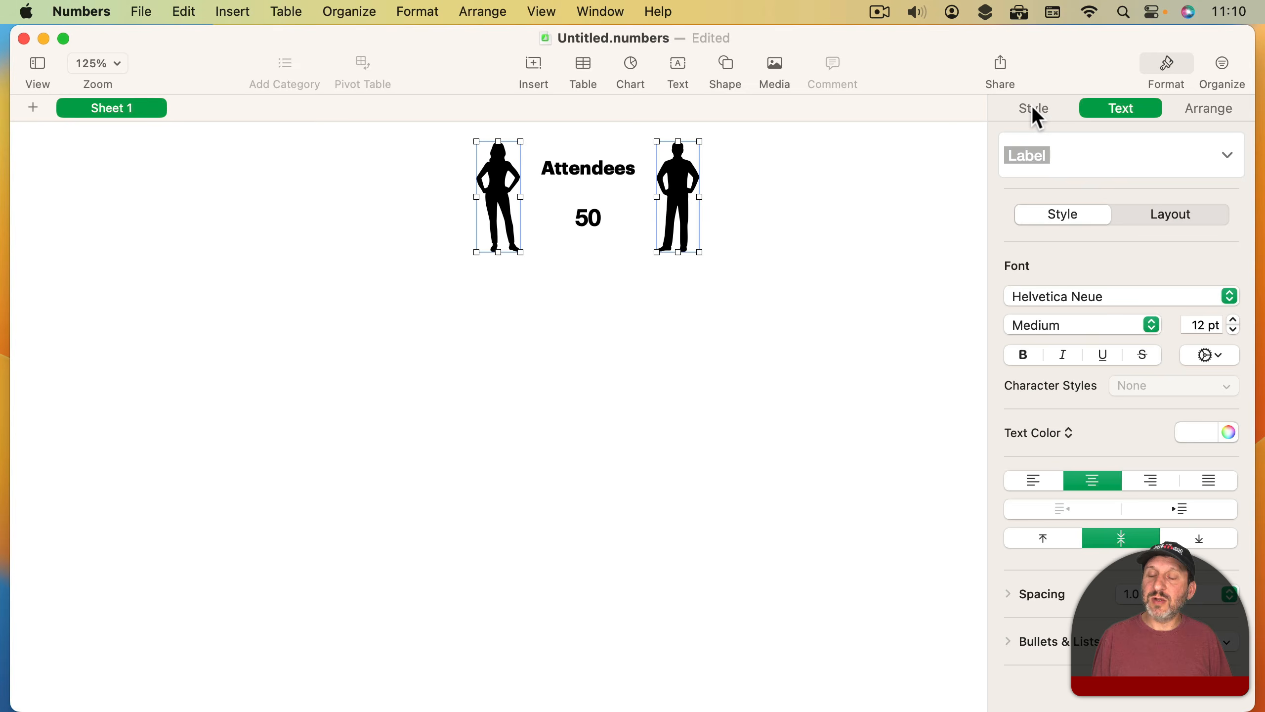
click(1032, 106)
click(1125, 173)
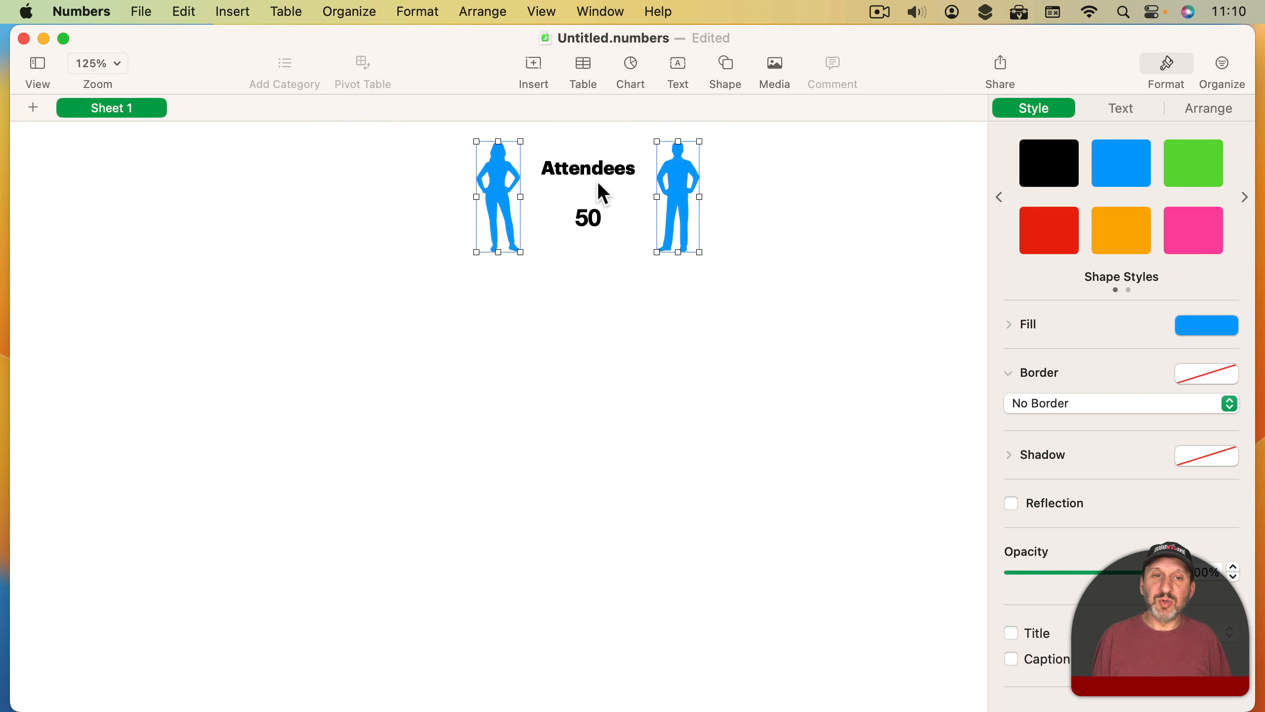
Step: Change the Attendees heading's text colour to the same blue as the silhouettes
click(581, 168)
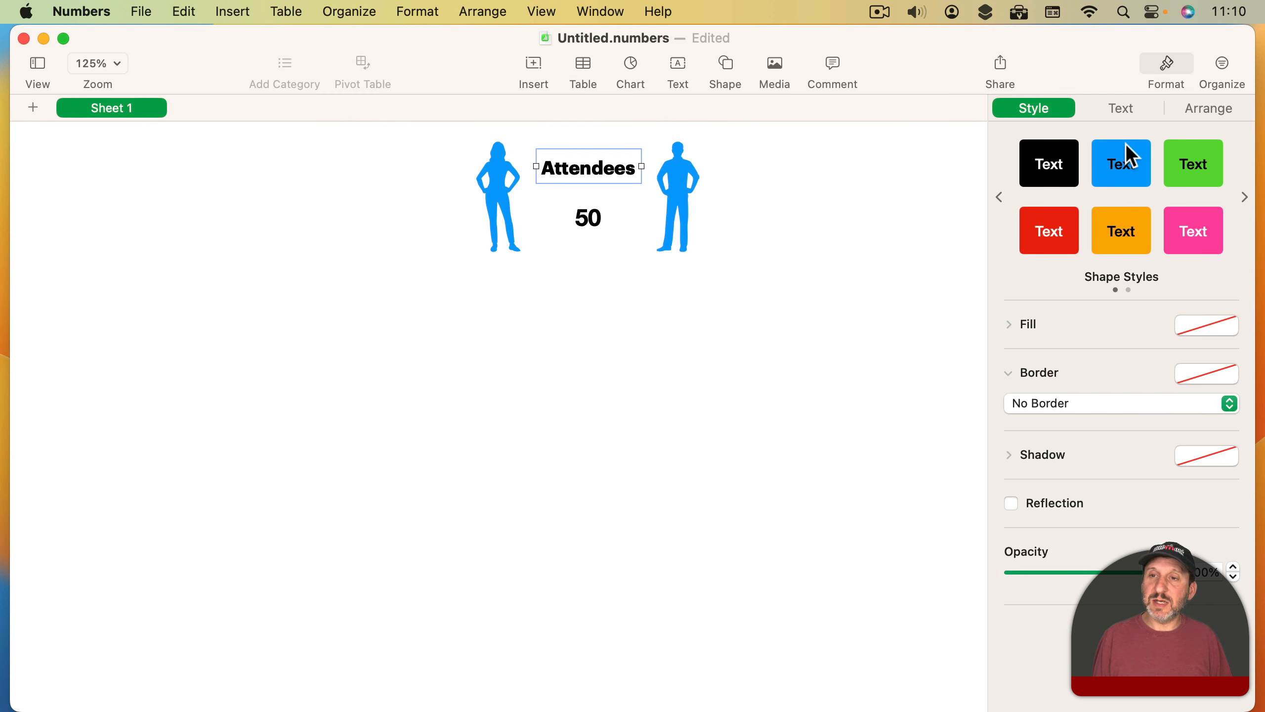
click(1122, 108)
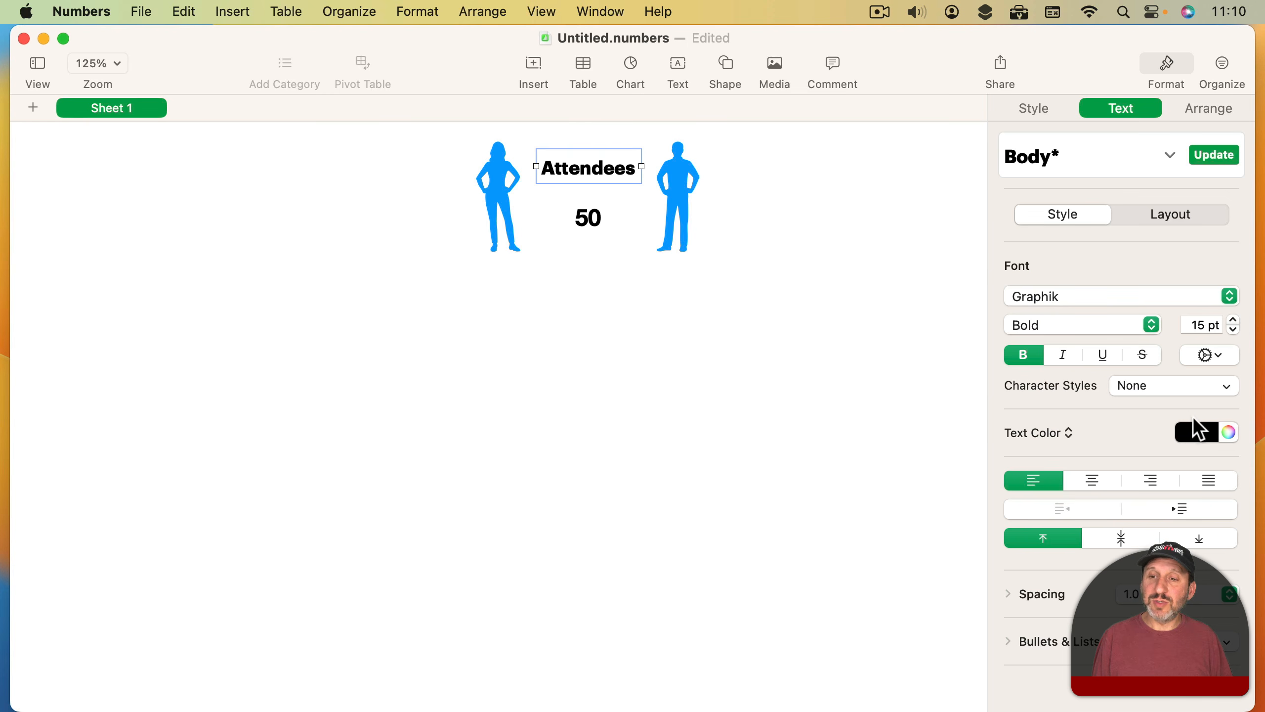
click(1196, 432)
click(1035, 499)
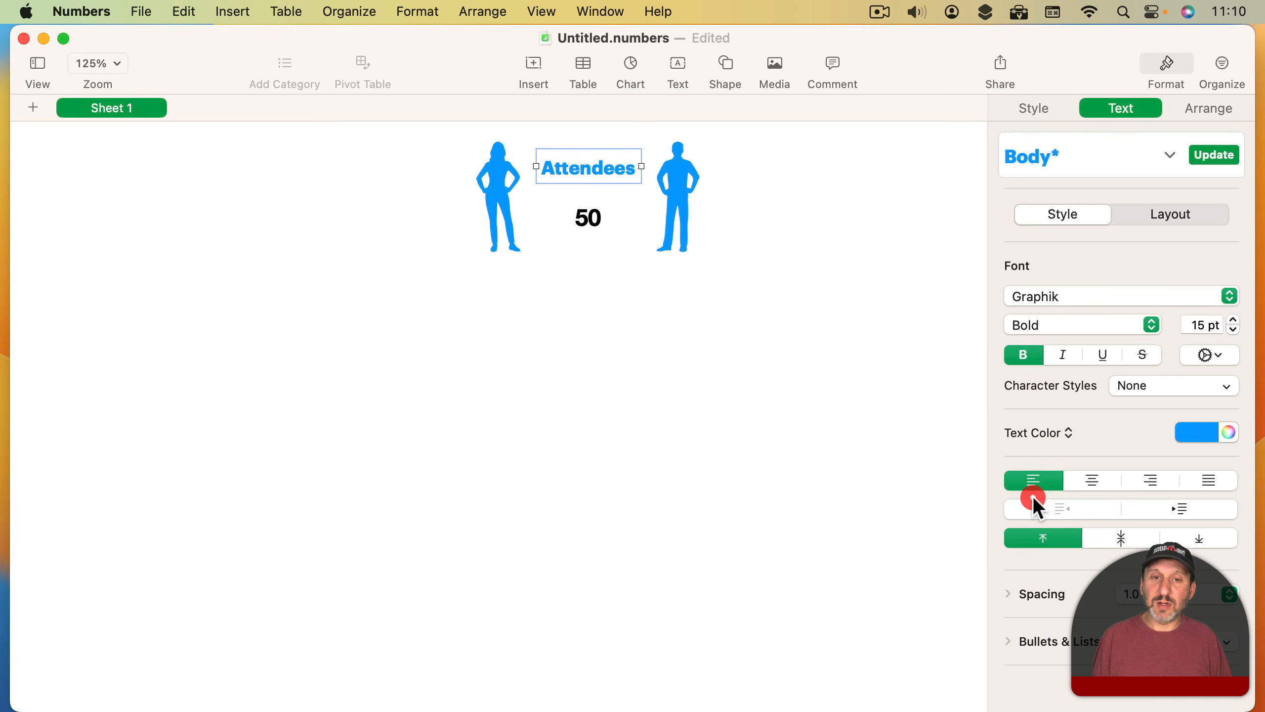
Step: Change the text colour of the attendee number in the single-cell table to the same blue as the heading
click(582, 218)
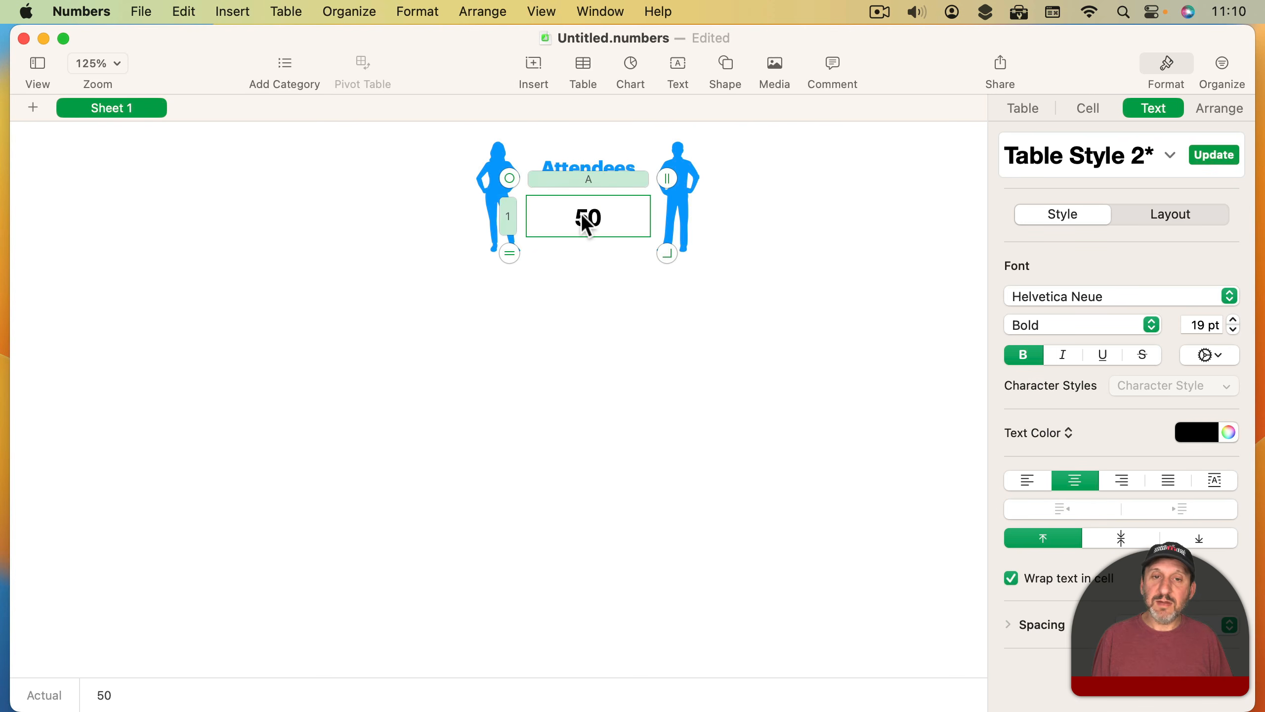
click(1199, 432)
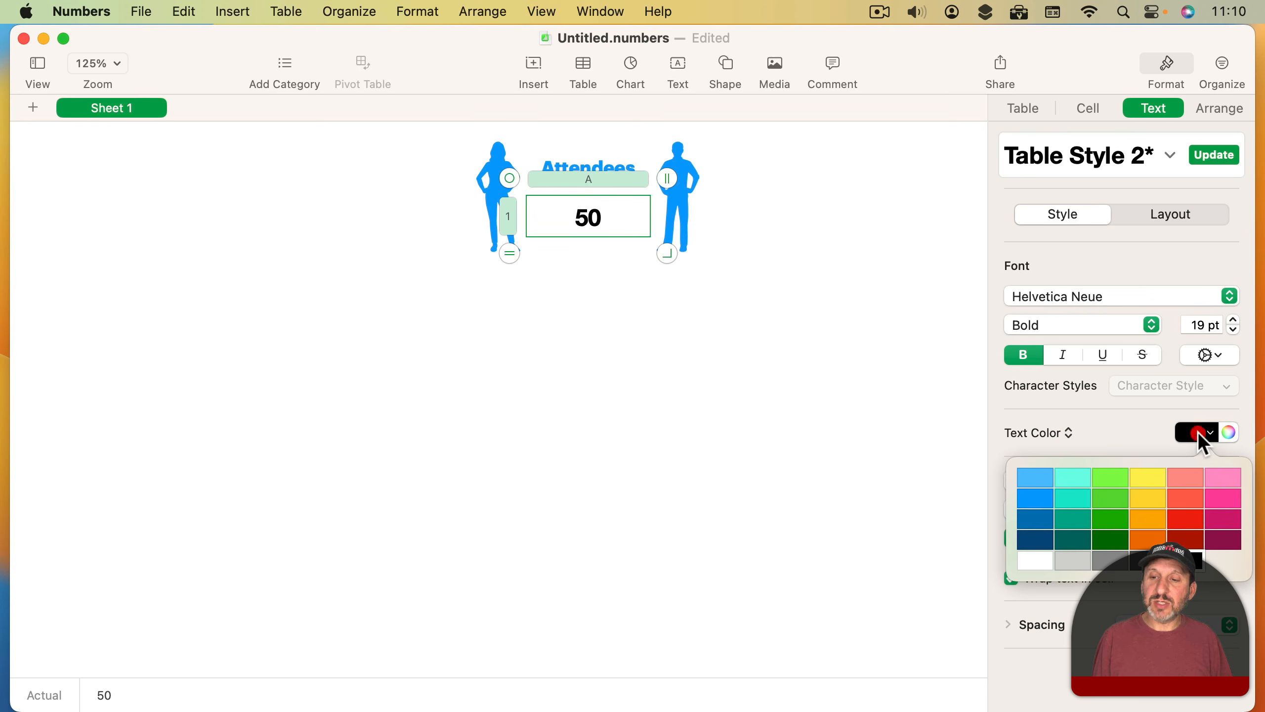
click(1034, 496)
click(793, 394)
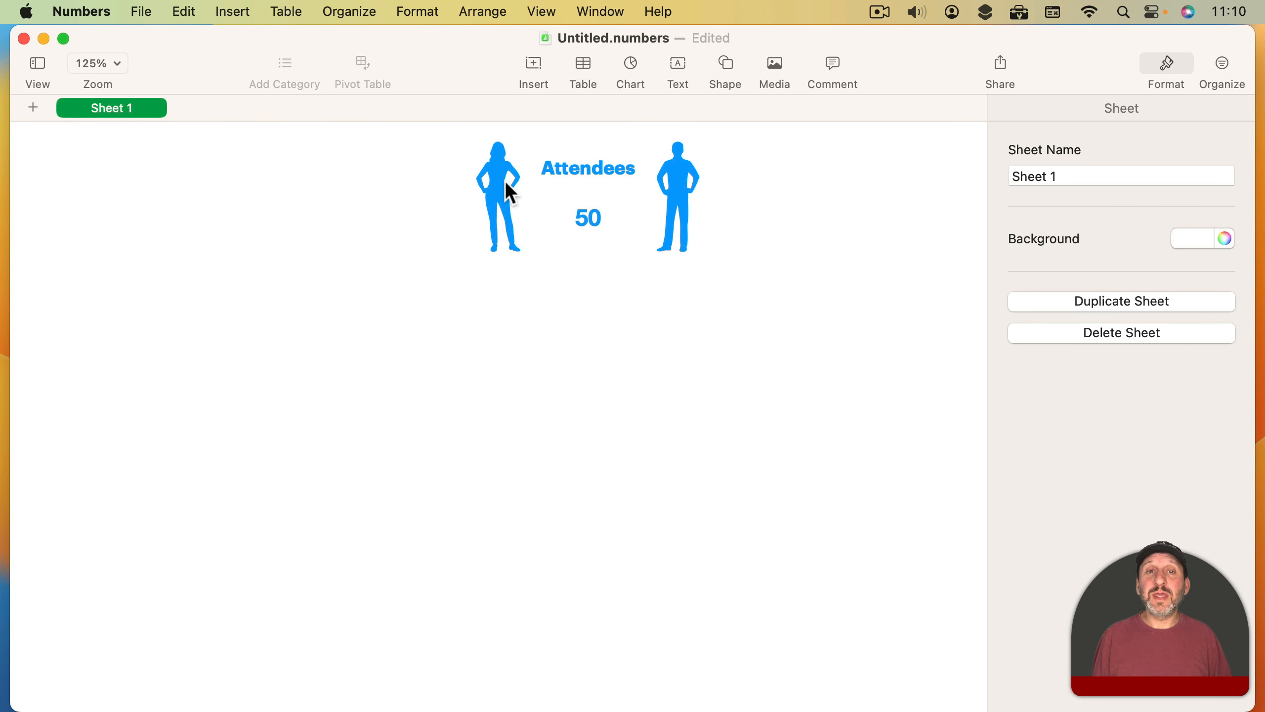
Step: Place a copy of the Attendees heading lower down at the sheet's left side and change its text to "Drinks"
click(579, 170)
drag(584, 166, 248, 333)
double_click(249, 333)
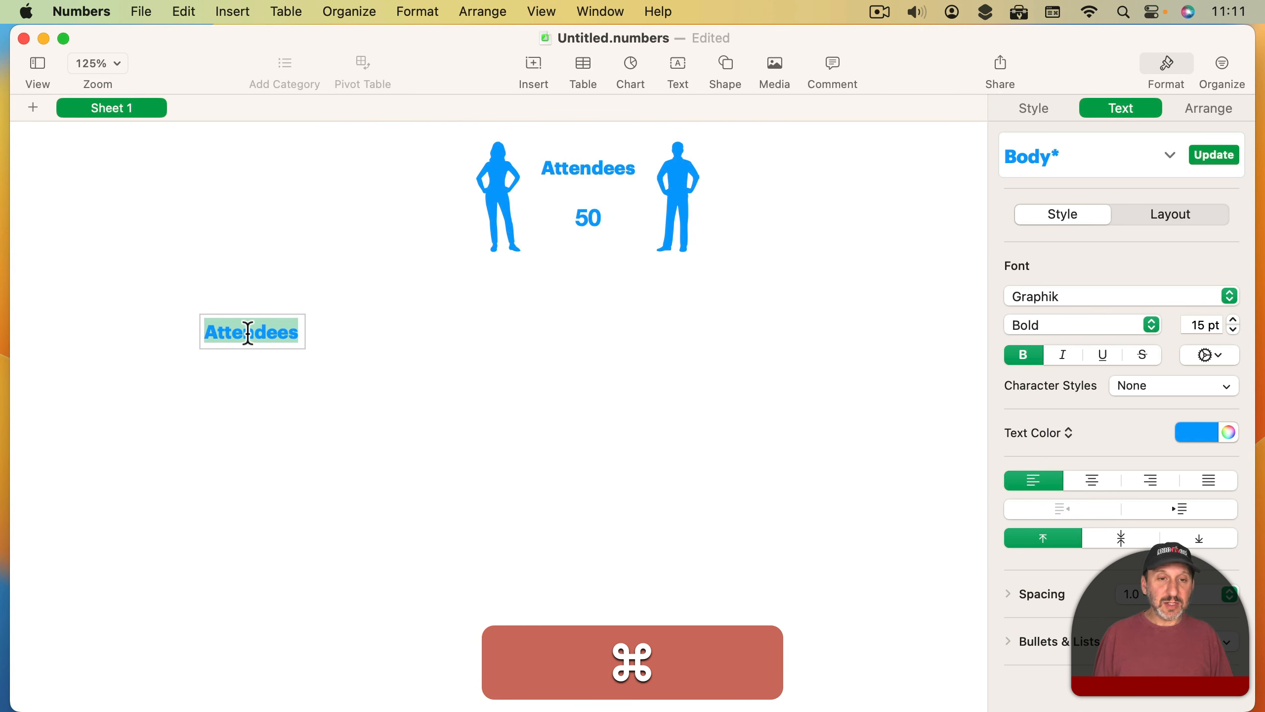
text(Drinks)
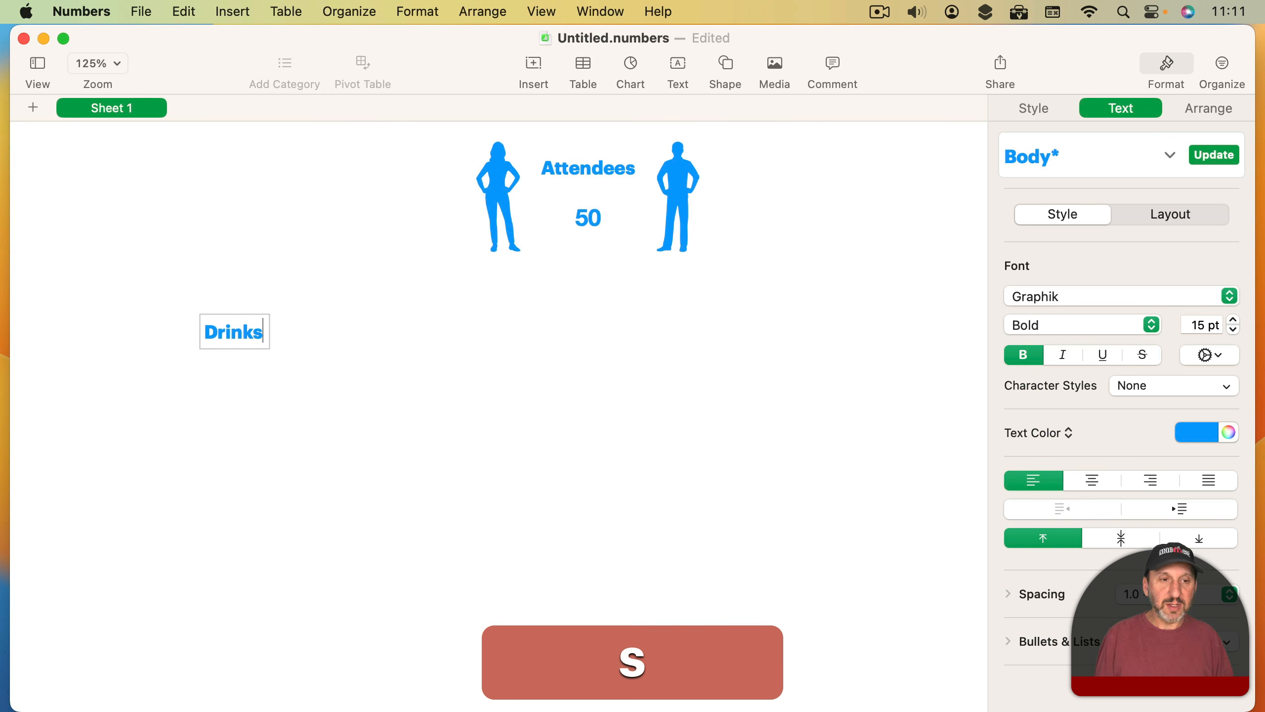
click(360, 333)
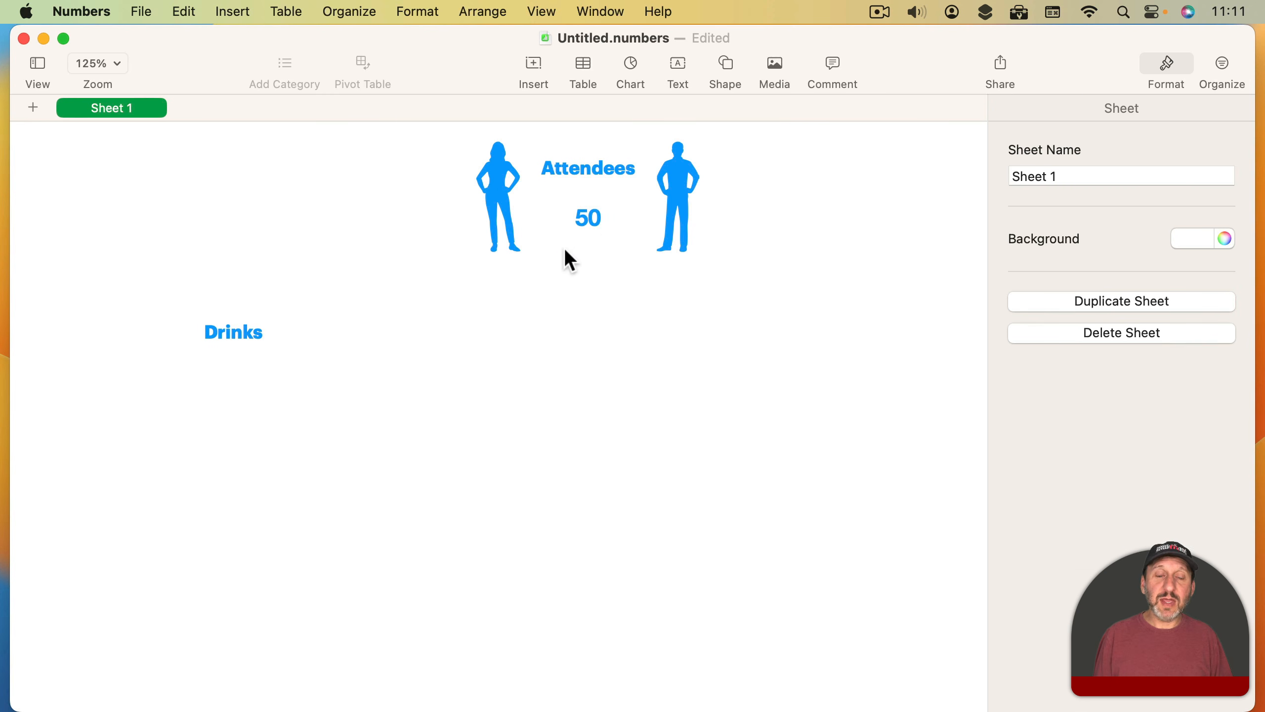
Step: Duplicate the single-cell attendee table and centre the copy directly below the Drinks heading
click(586, 223)
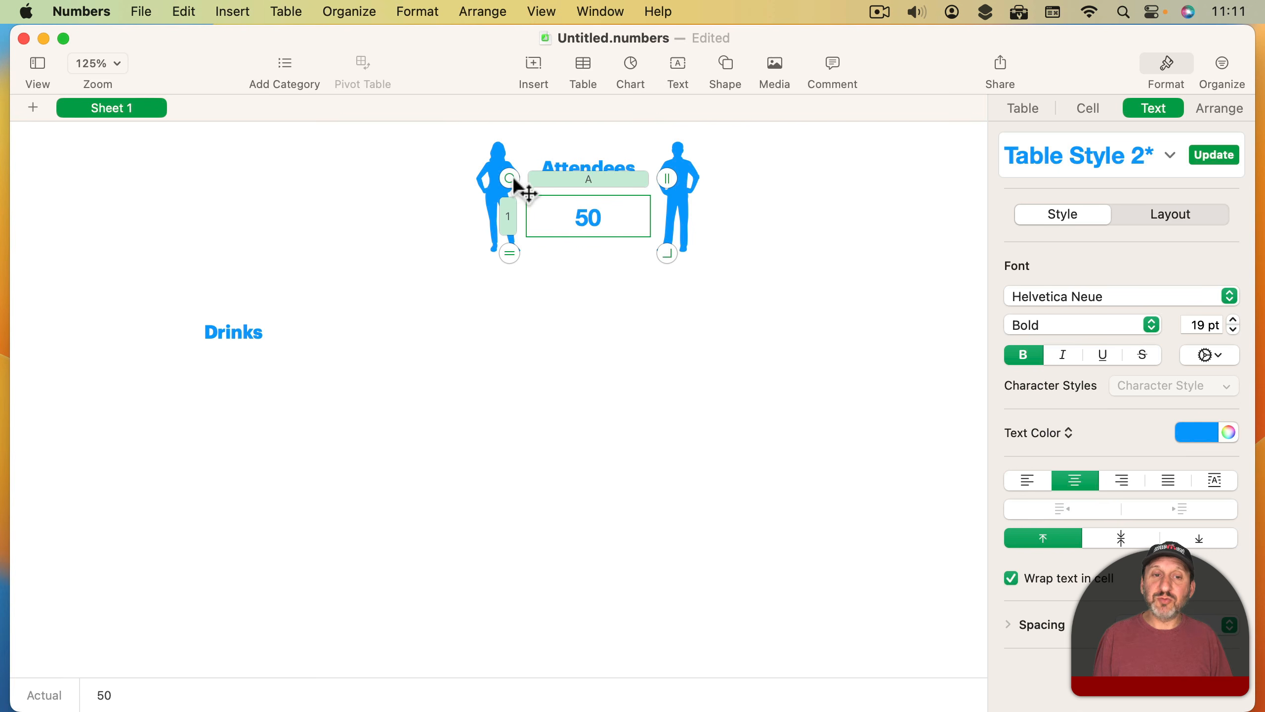
key(alt)
drag(511, 176, 159, 340)
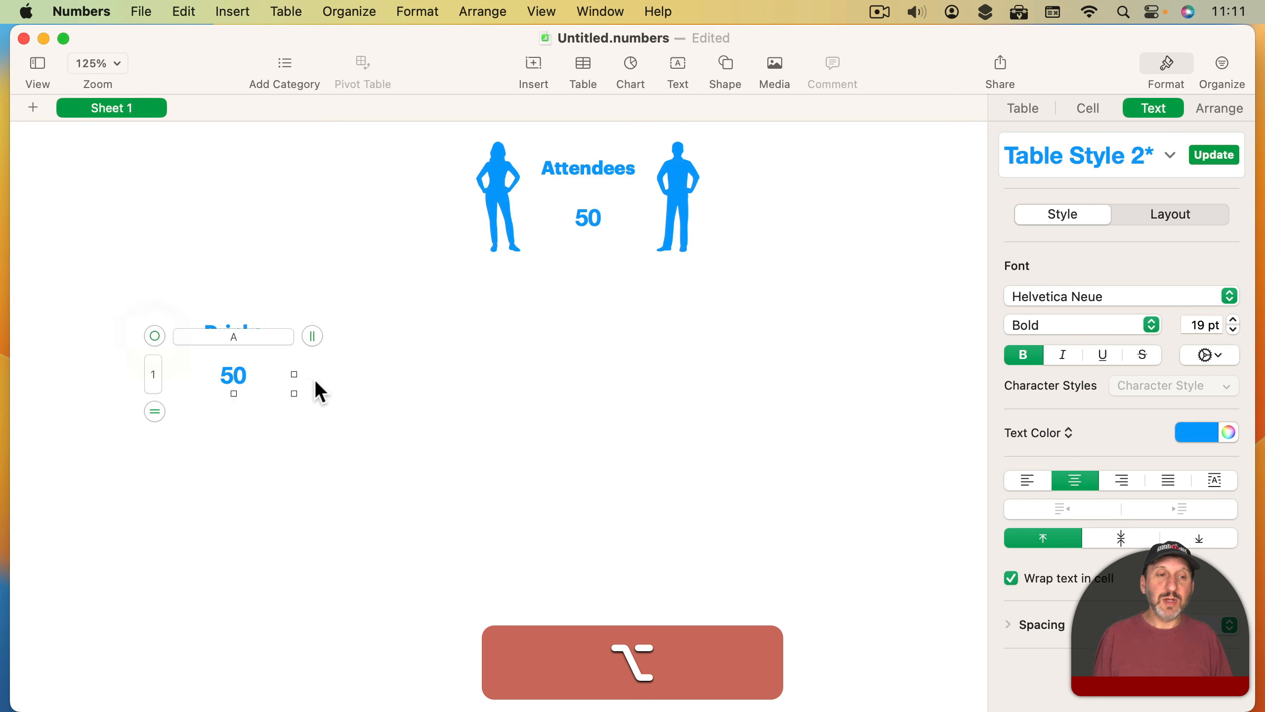
click(380, 371)
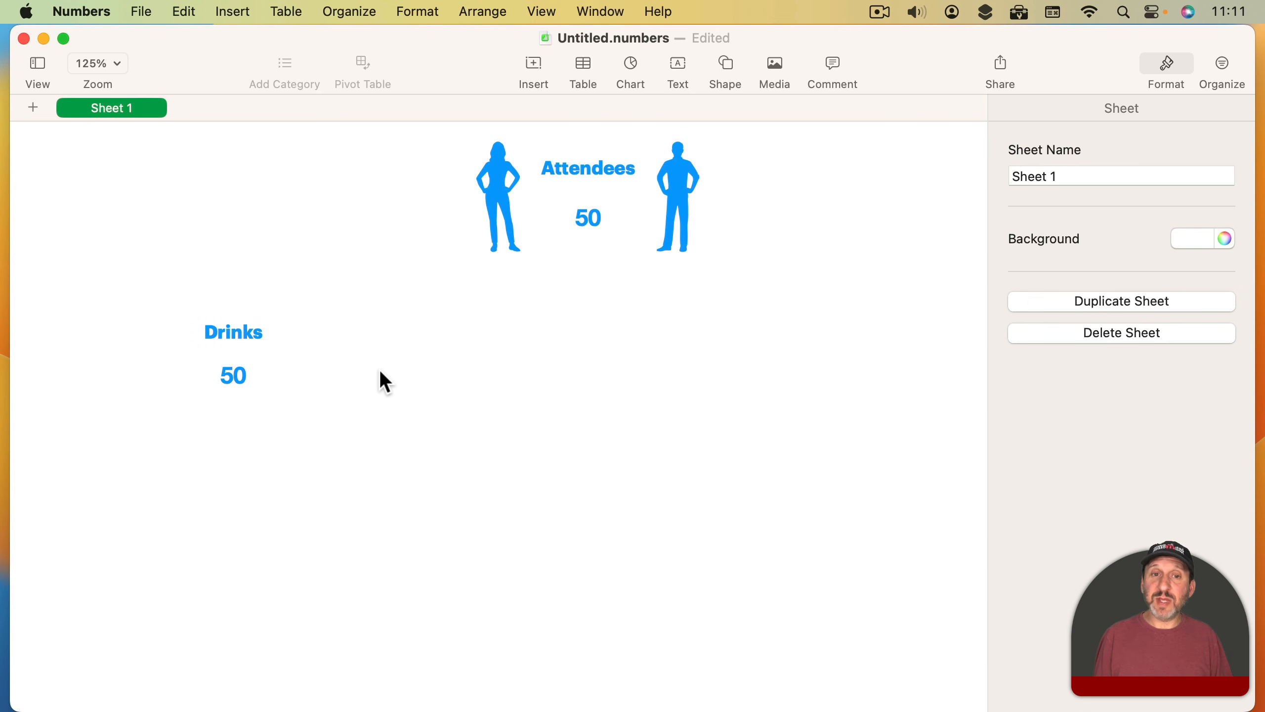
Step: Replace the value below Drinks with a formula multiplying the attendee cell, Table 1::A1, by 8
click(239, 374)
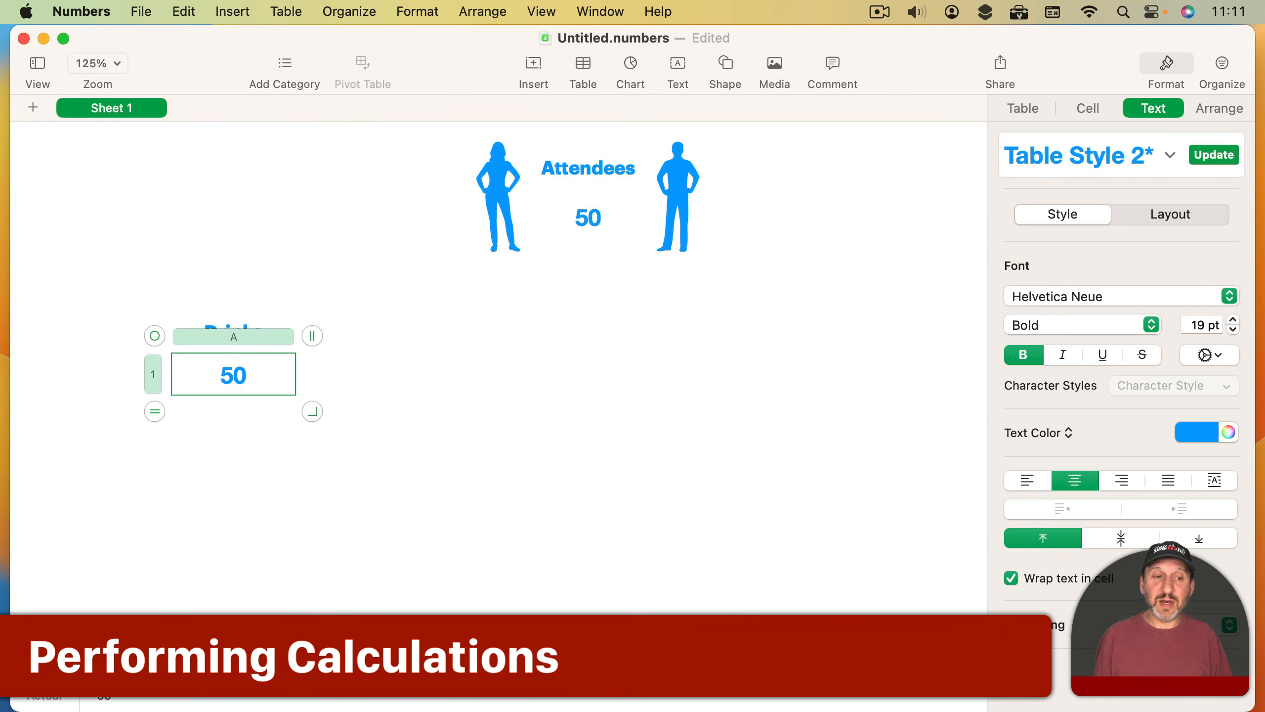
double_click(250, 377)
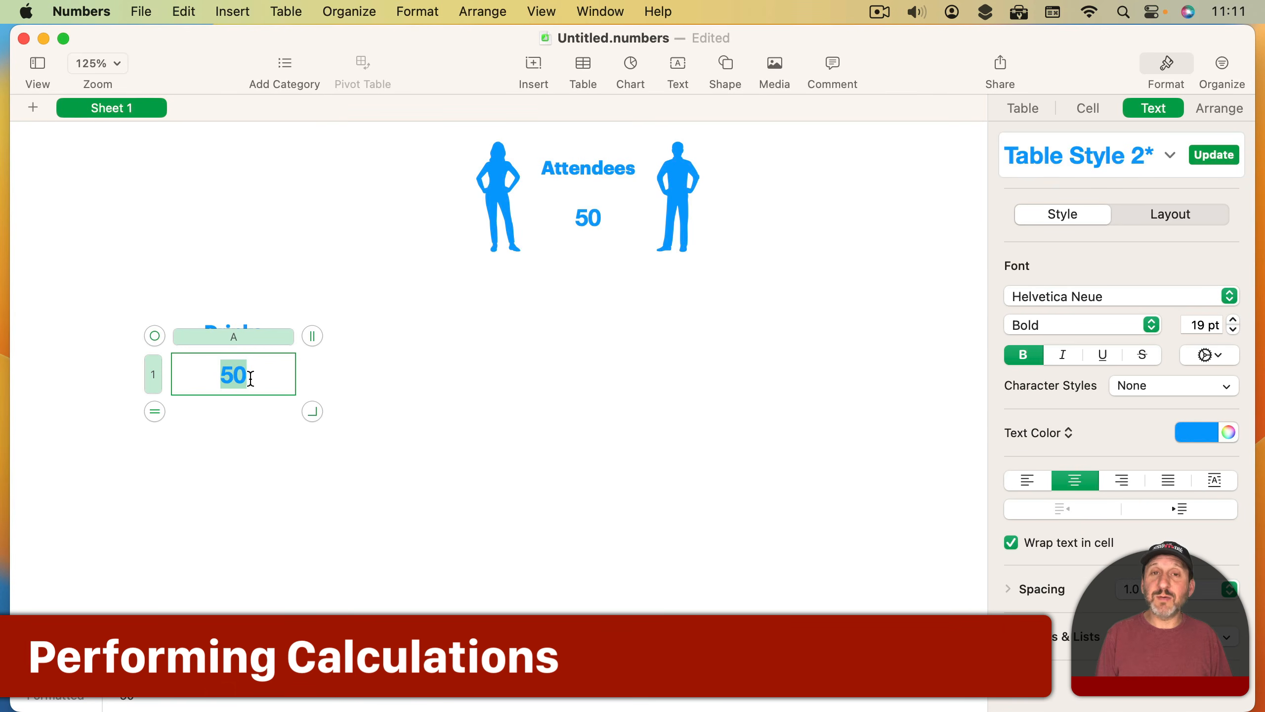
text(=)
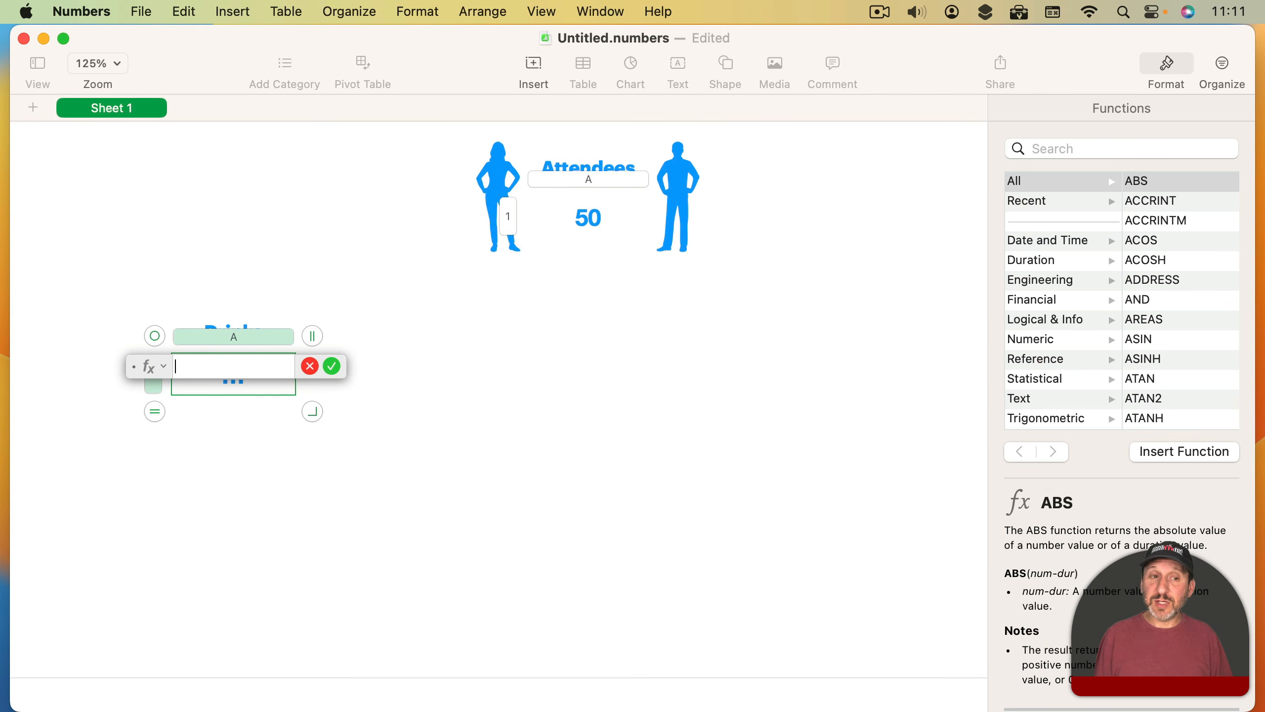
click(594, 210)
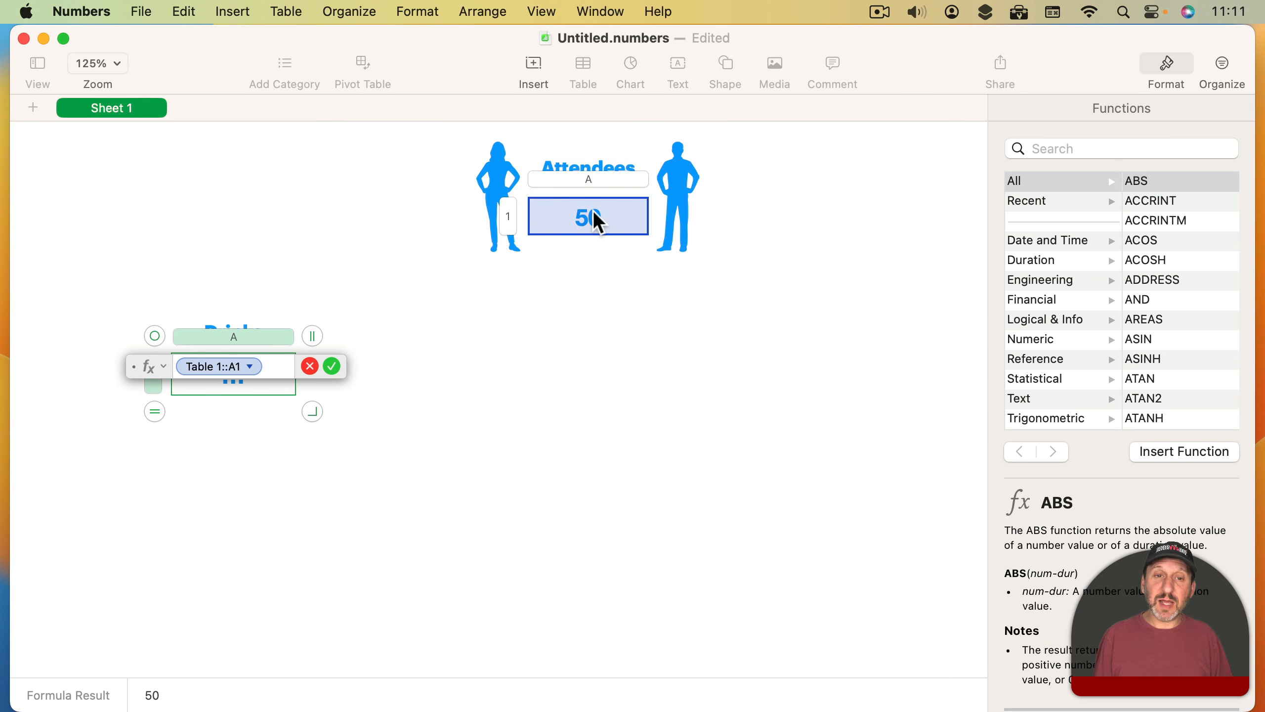
text(*)
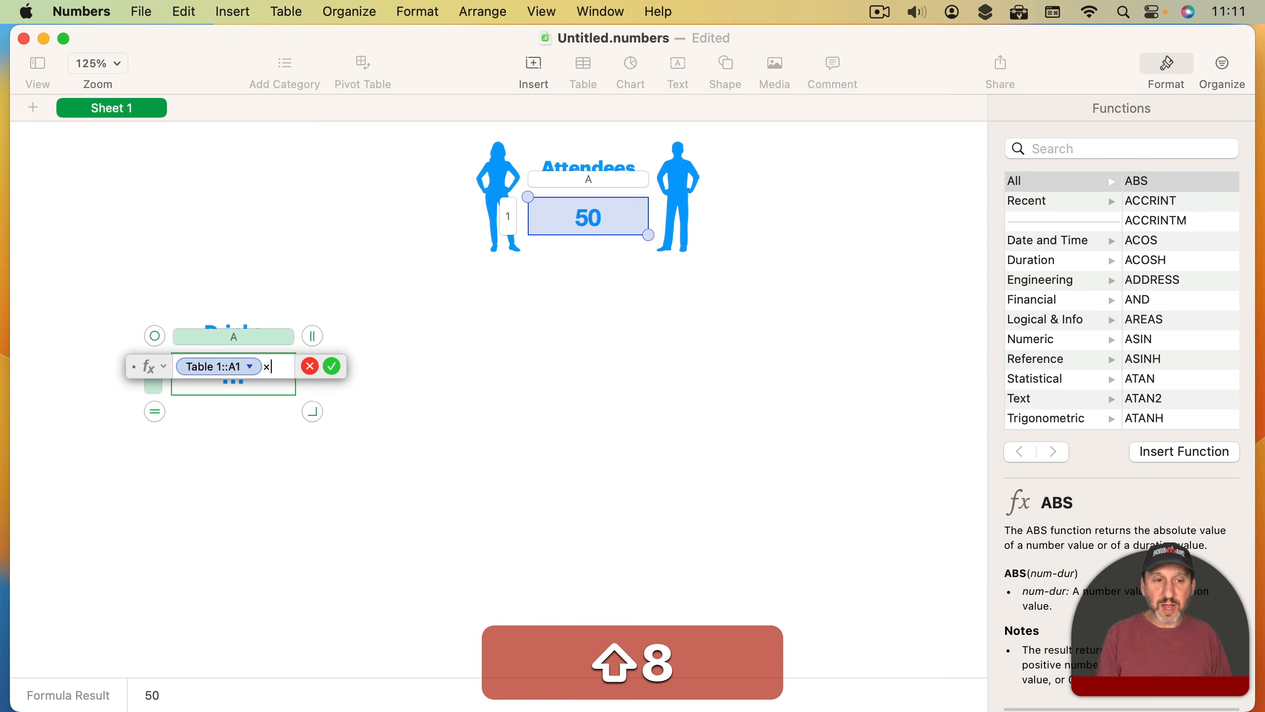
text(8)
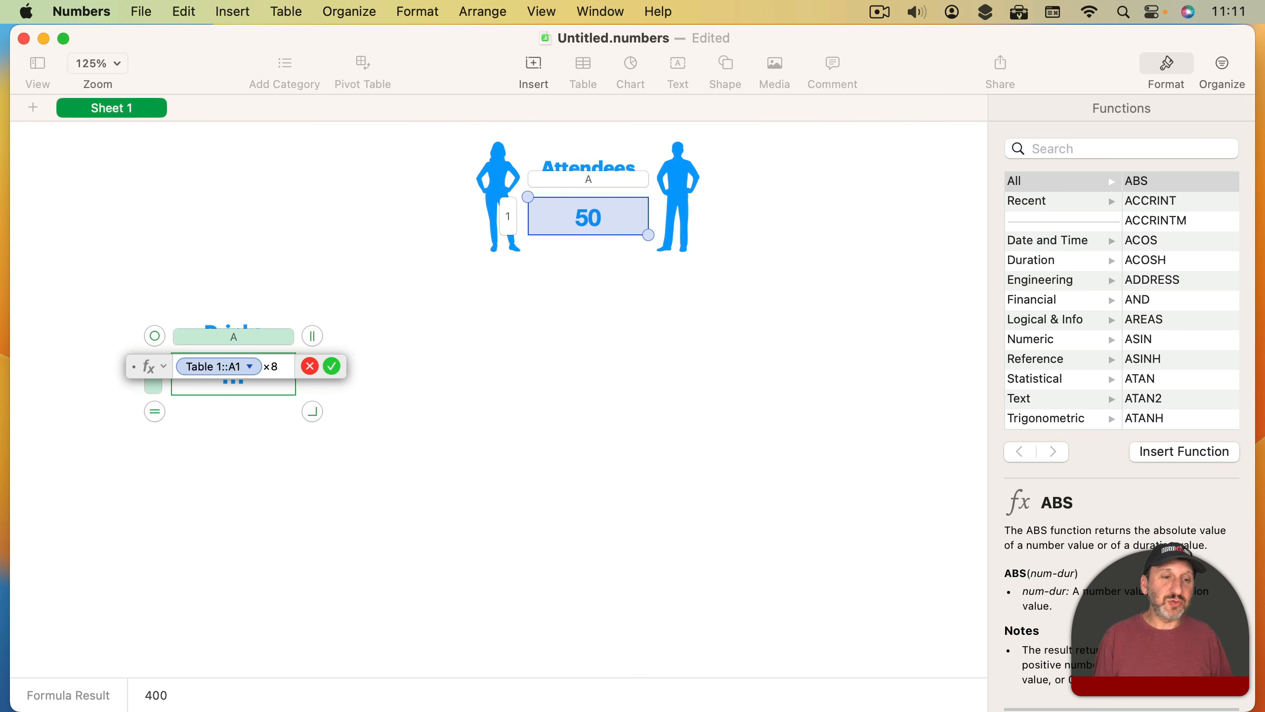
key(Return)
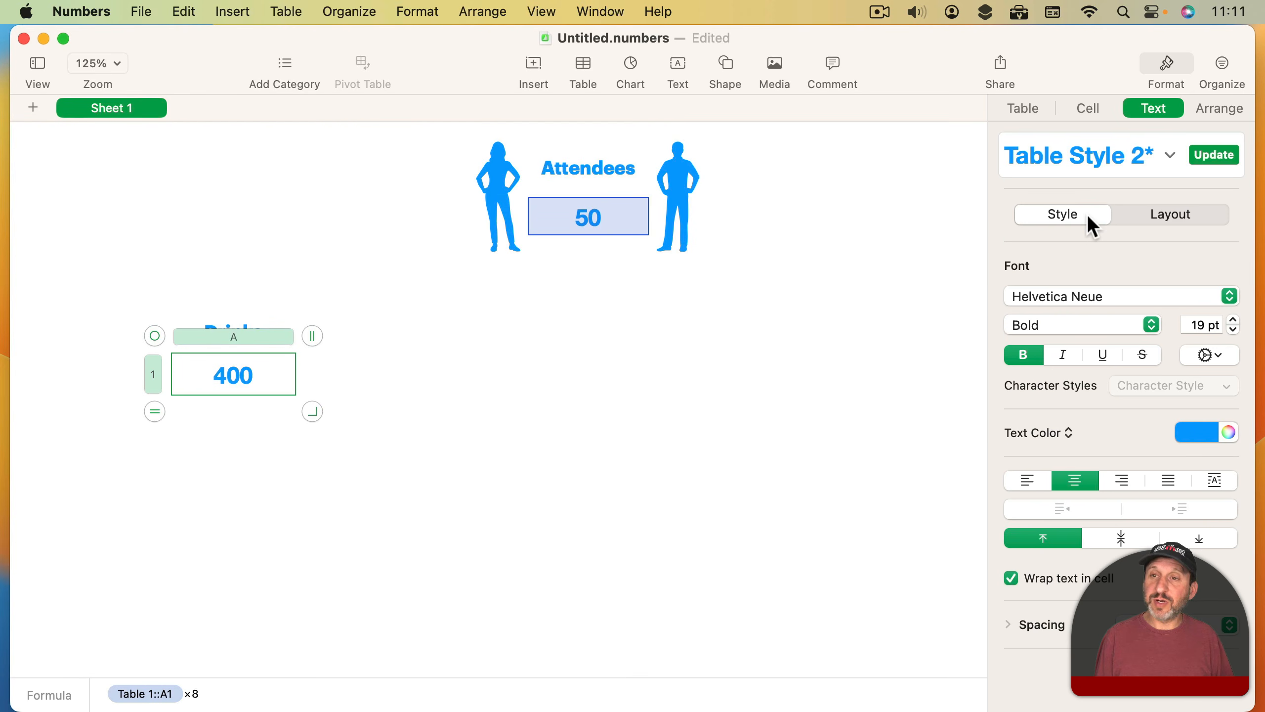
Step: Set the data format of the Drinks result cell to Currency
click(1085, 108)
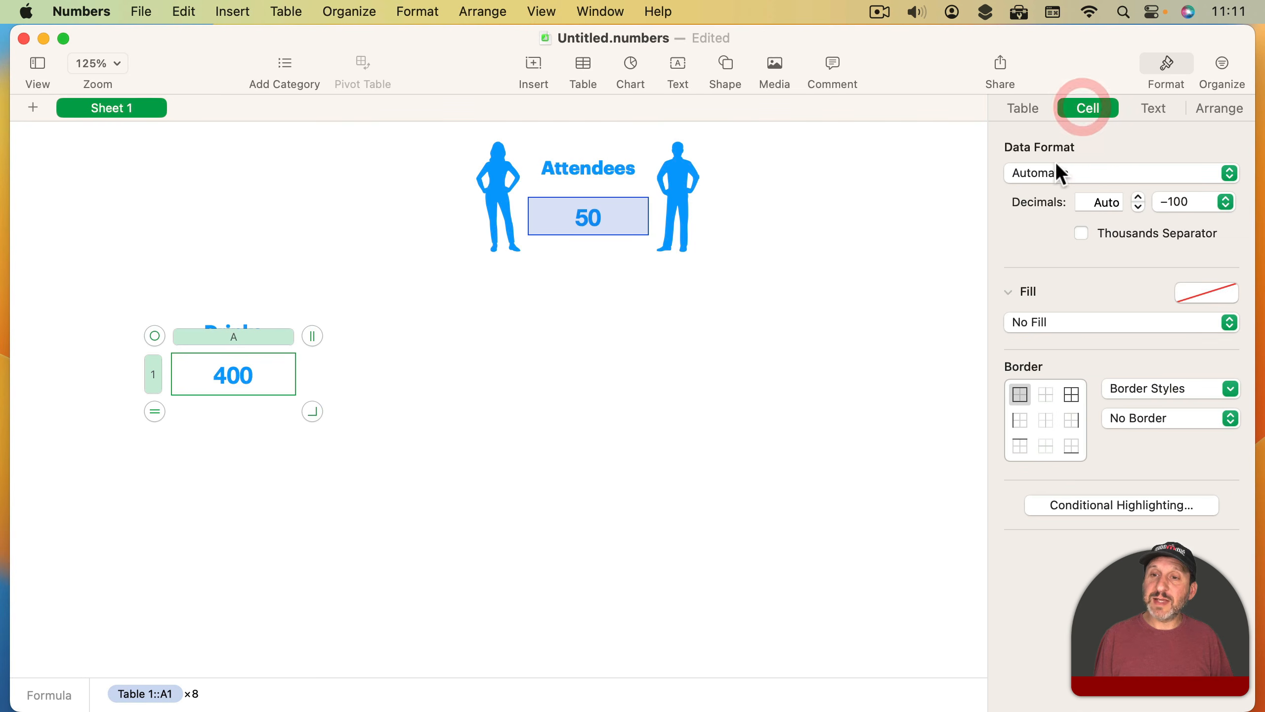
click(1049, 175)
click(1046, 227)
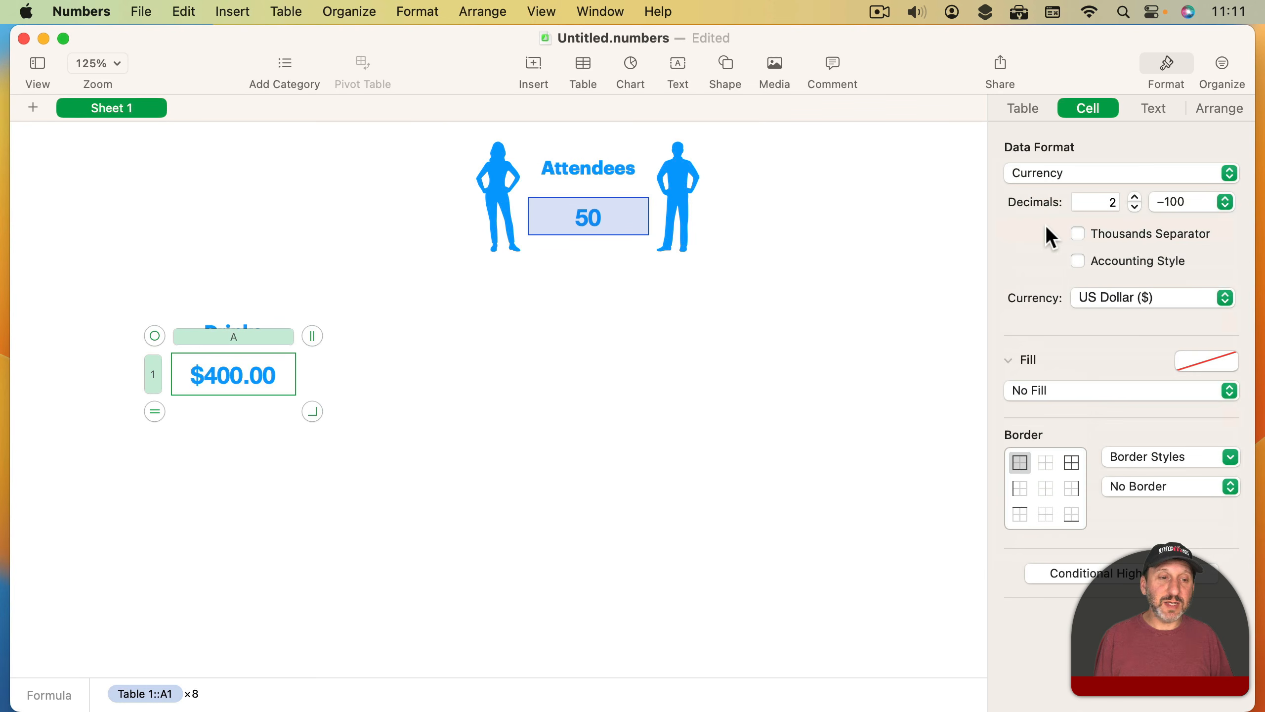
click(247, 288)
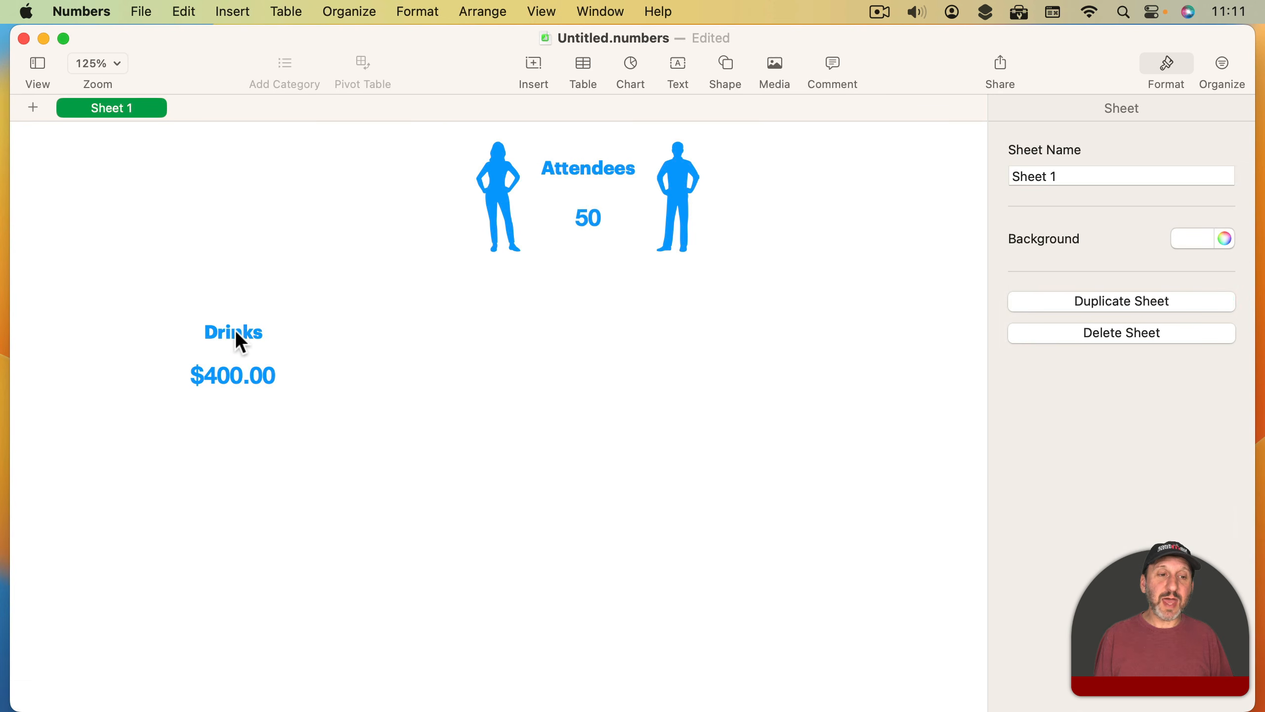
Step: Change the text colour of both the Drinks heading and its dollar amount to the same light red
click(237, 333)
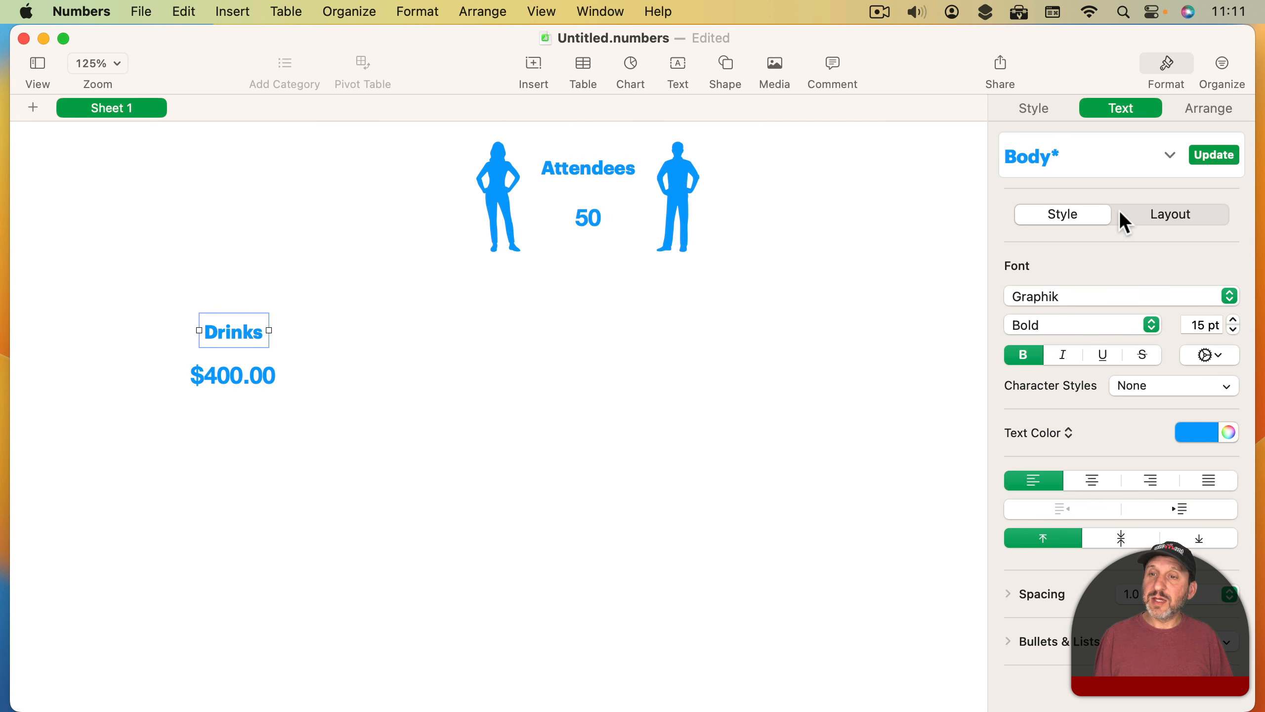
click(1205, 436)
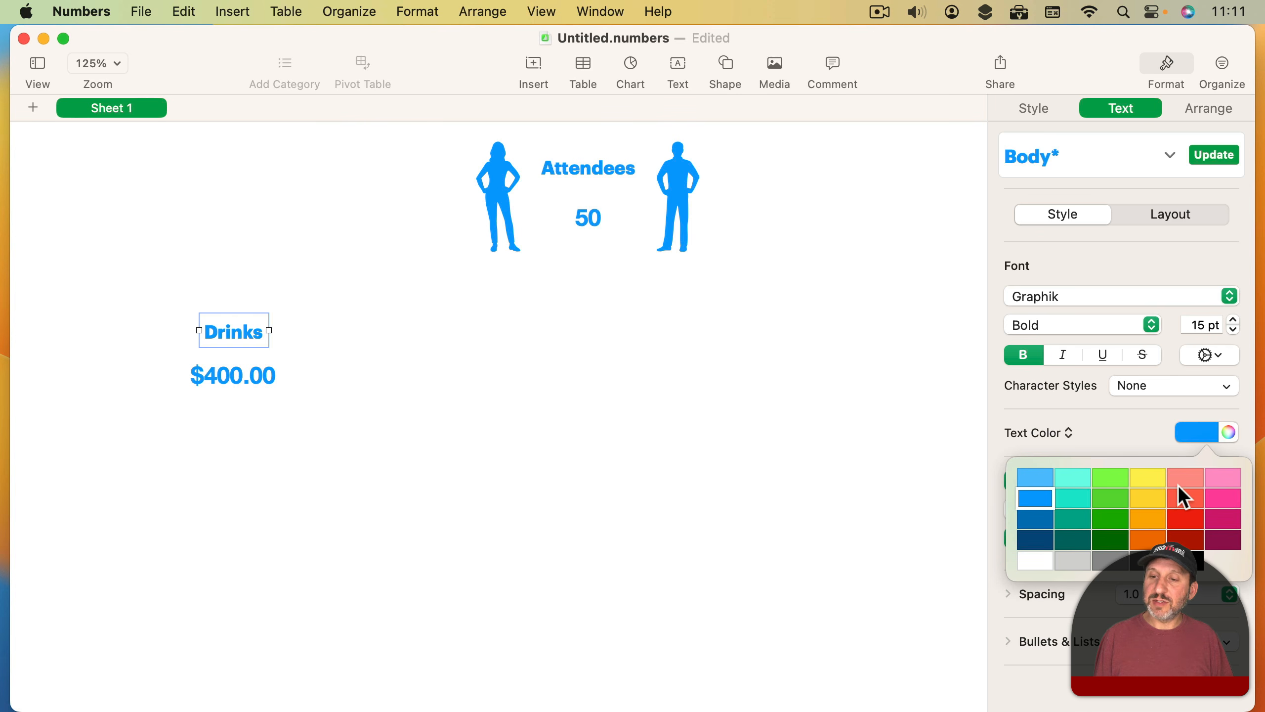
click(1184, 499)
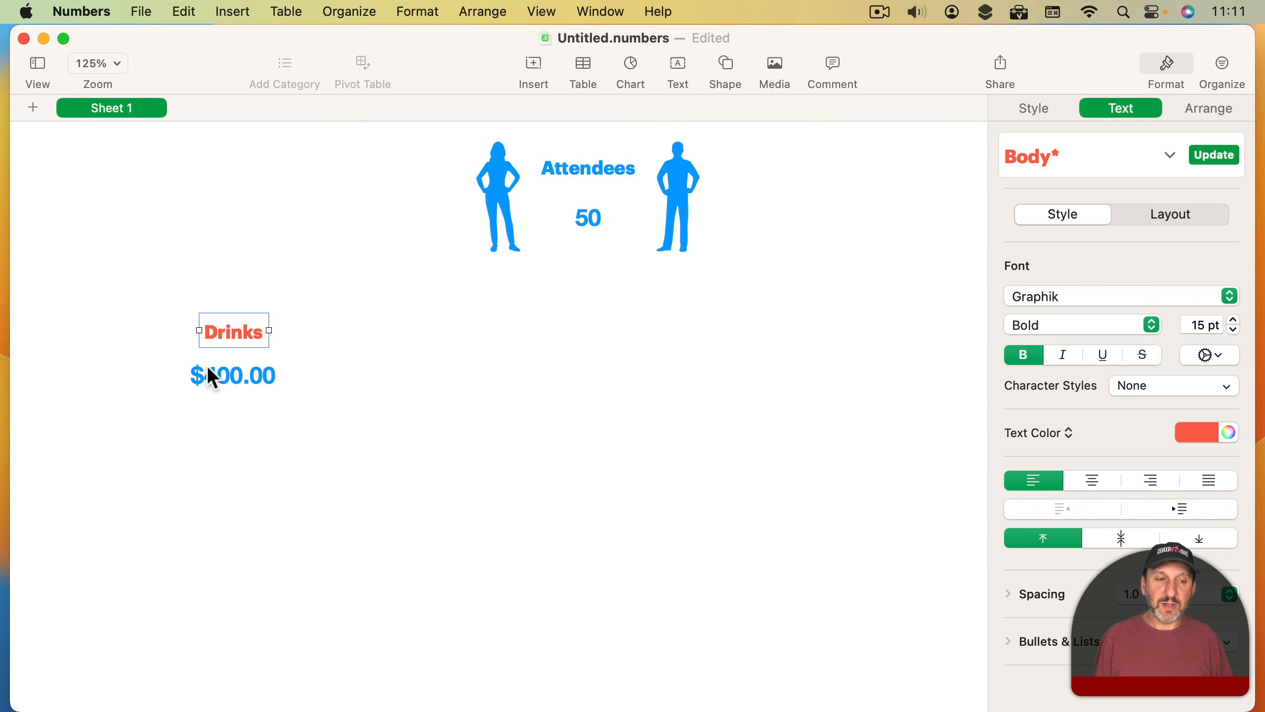
click(229, 375)
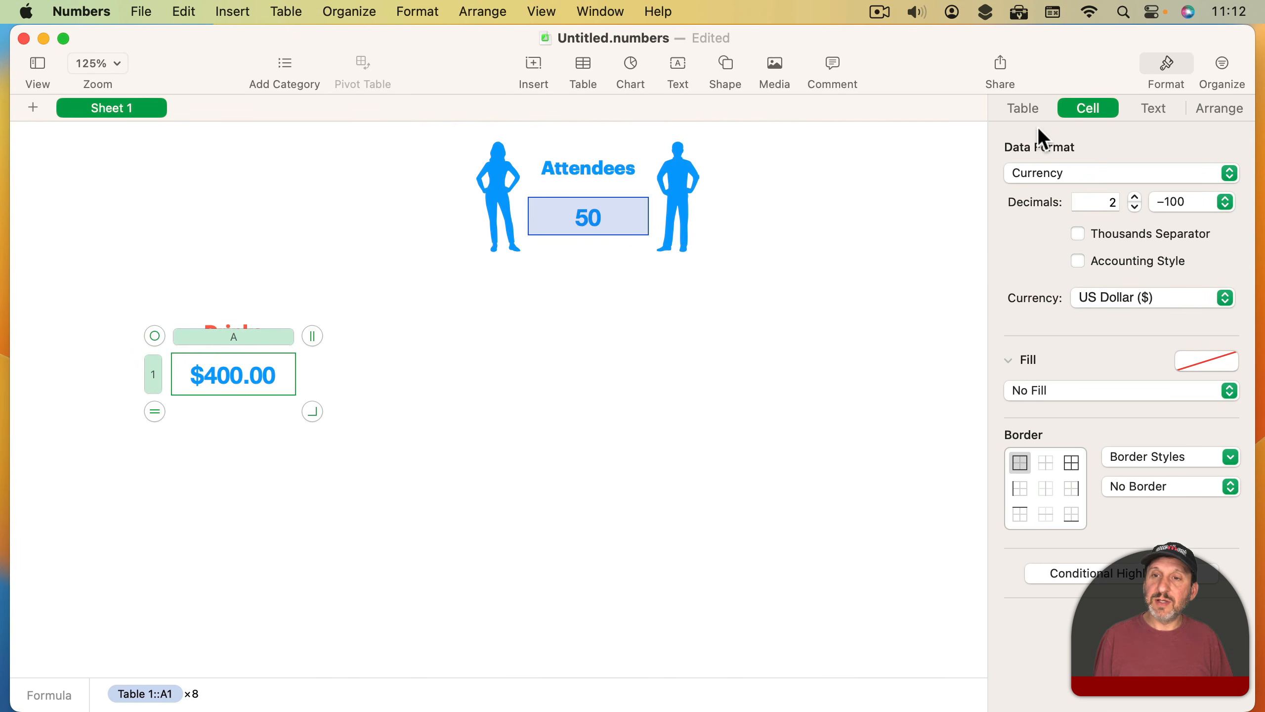
click(1155, 108)
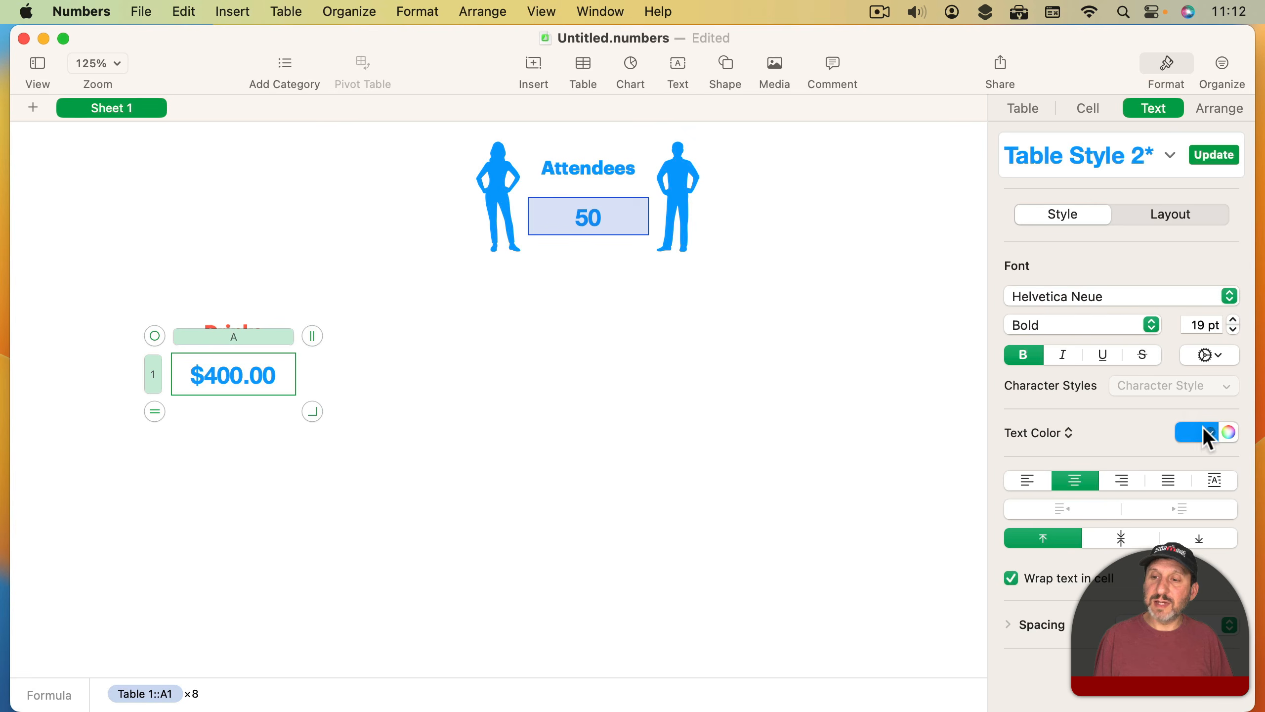
click(1207, 431)
click(1182, 498)
click(533, 390)
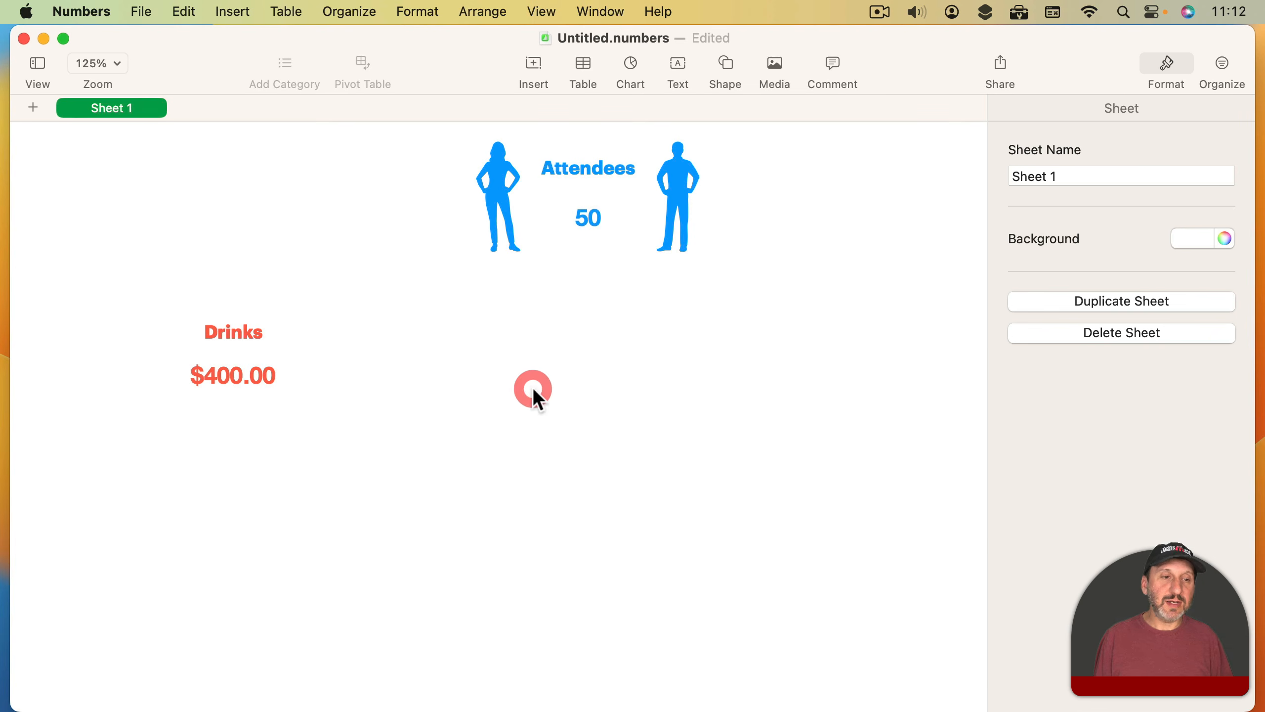
Step: Insert the martini glass from the Food shapes
click(729, 62)
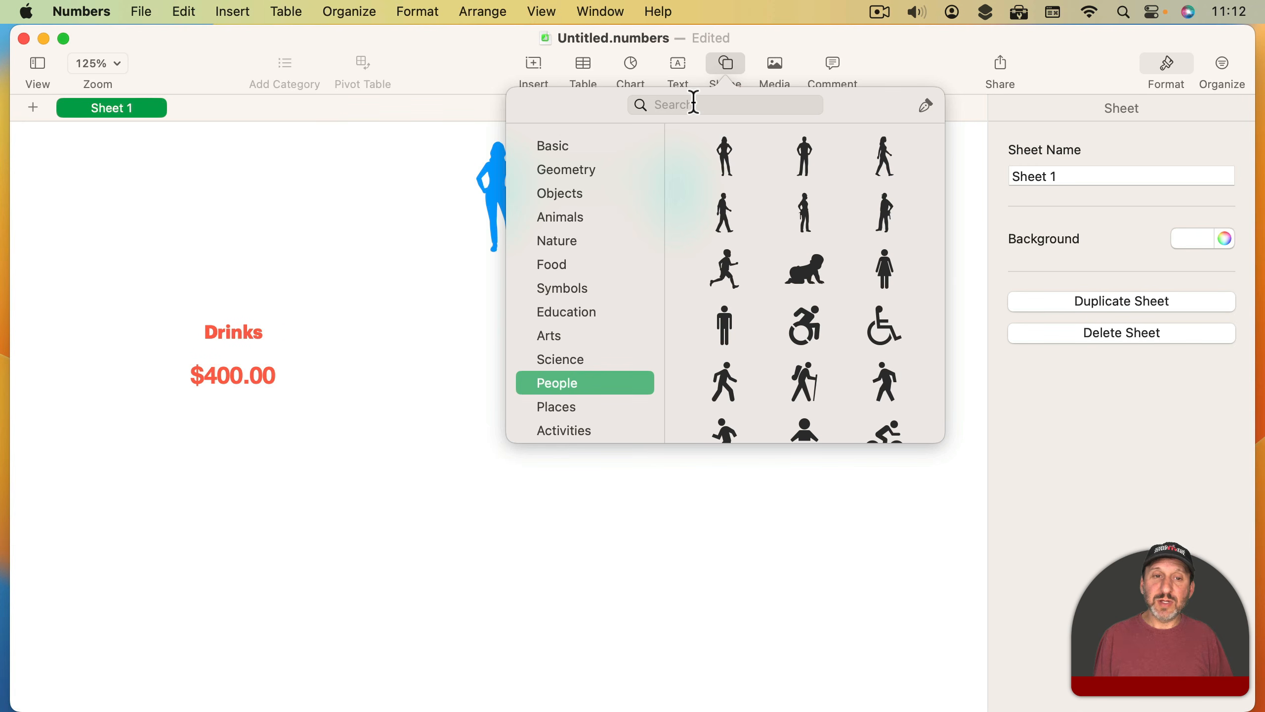
click(572, 267)
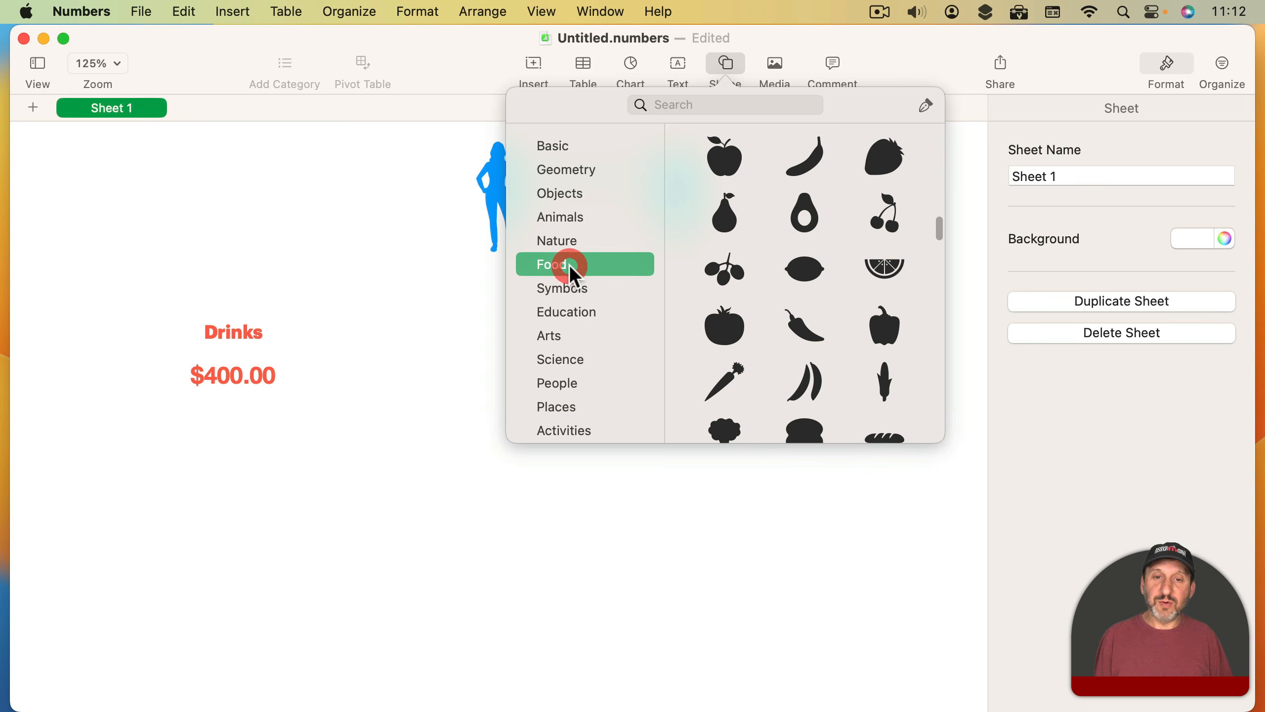
scroll(798, 319, down, 10)
scroll(813, 324, down, 4)
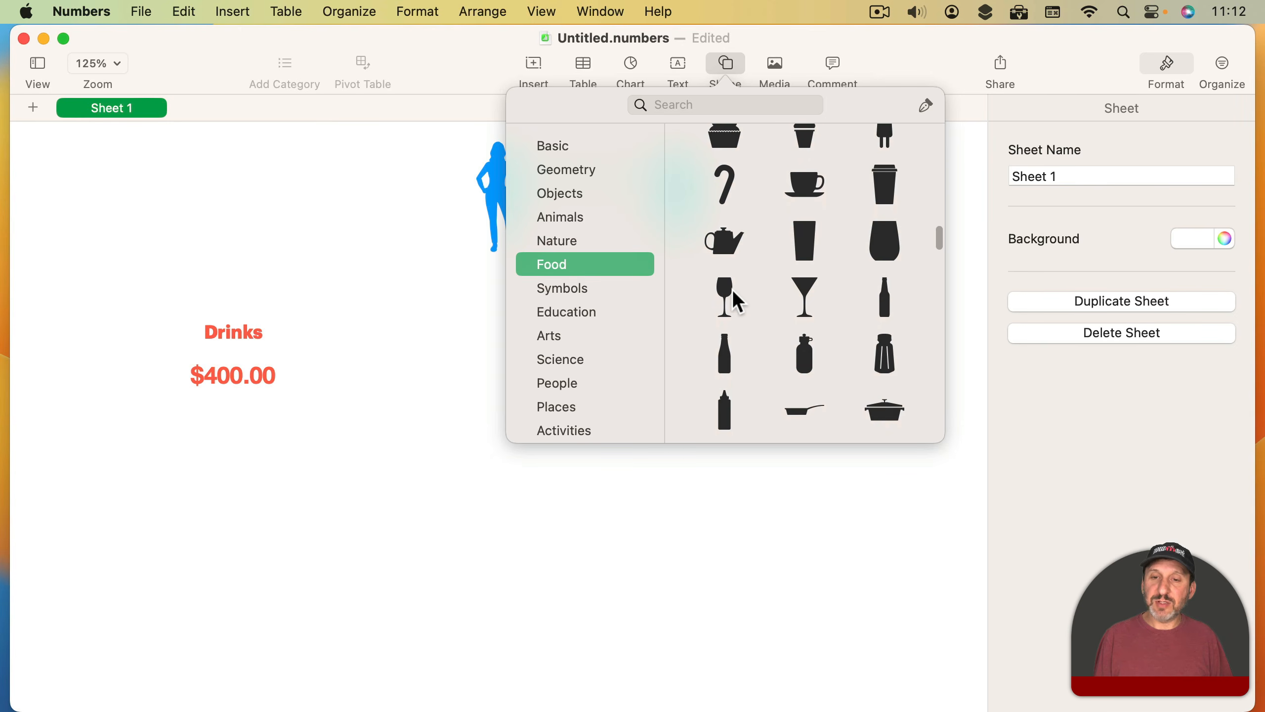
click(810, 295)
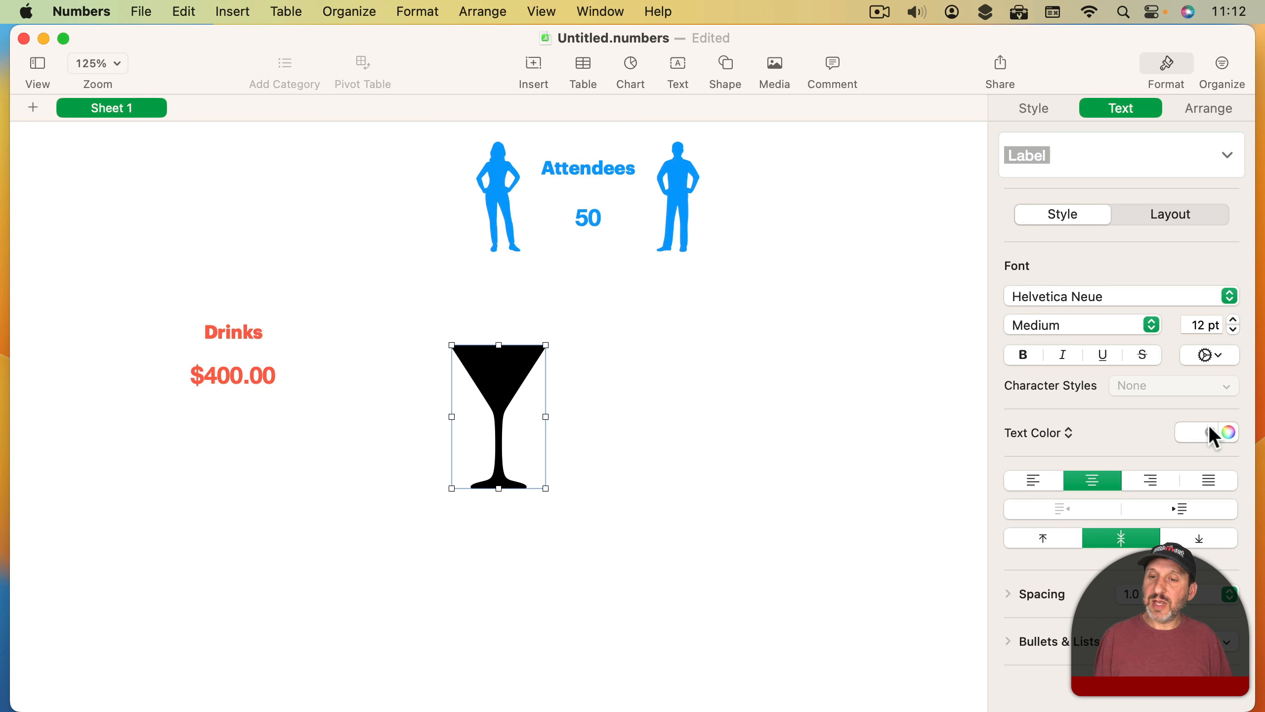
Step: Fill the martini glass with the same light red as the Drinks text and place it to the left of that heading
click(1036, 108)
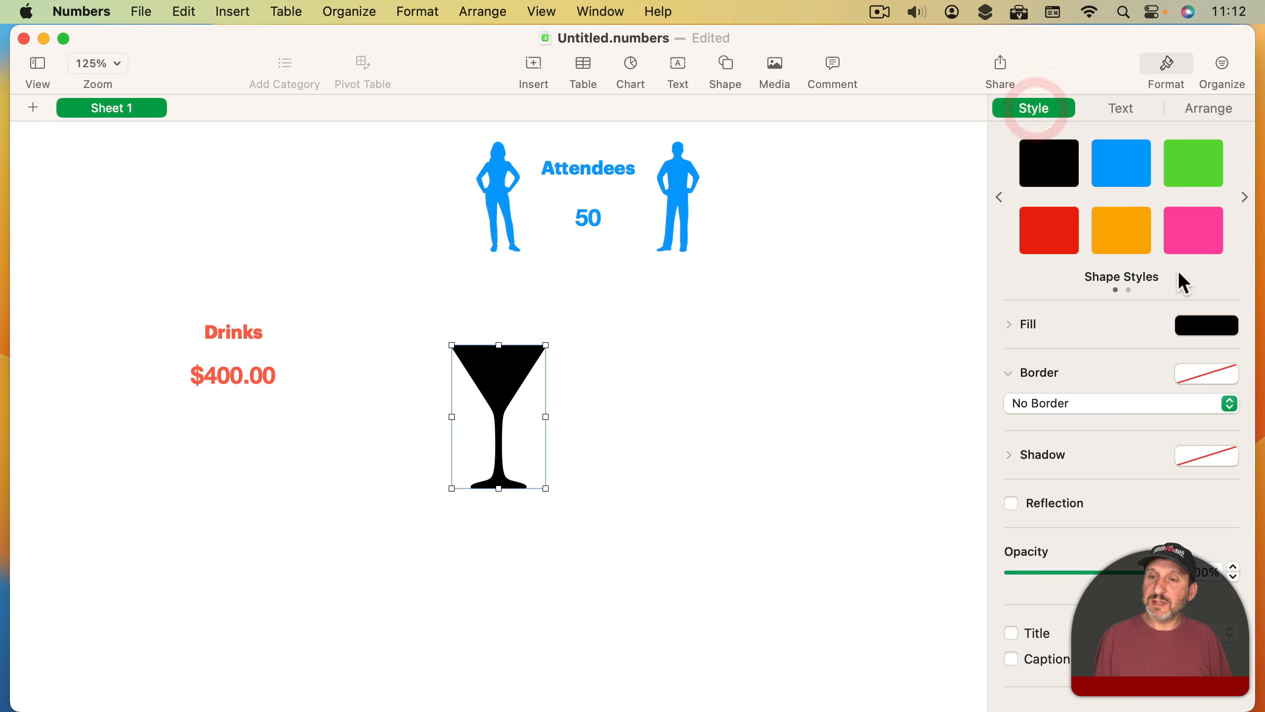
click(1229, 328)
click(1184, 447)
drag(498, 359, 174, 308)
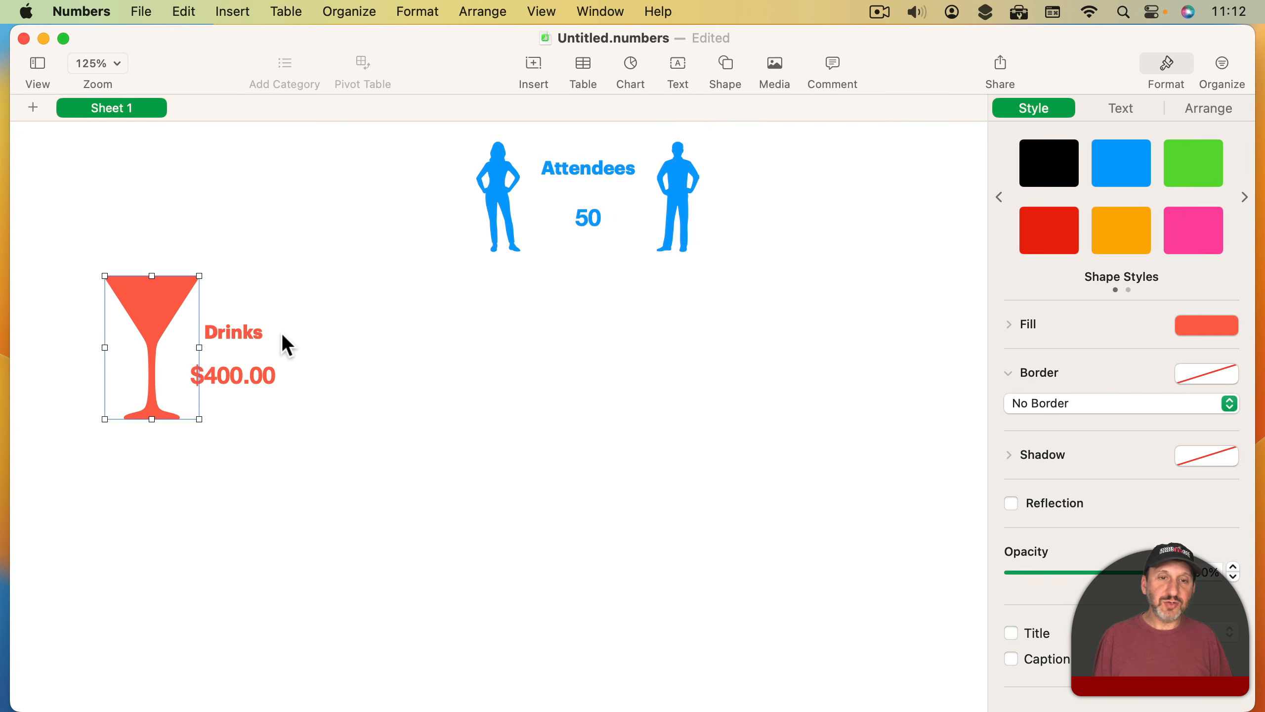
click(534, 319)
Step: Set the attendee number to 90
click(591, 222)
click(591, 223)
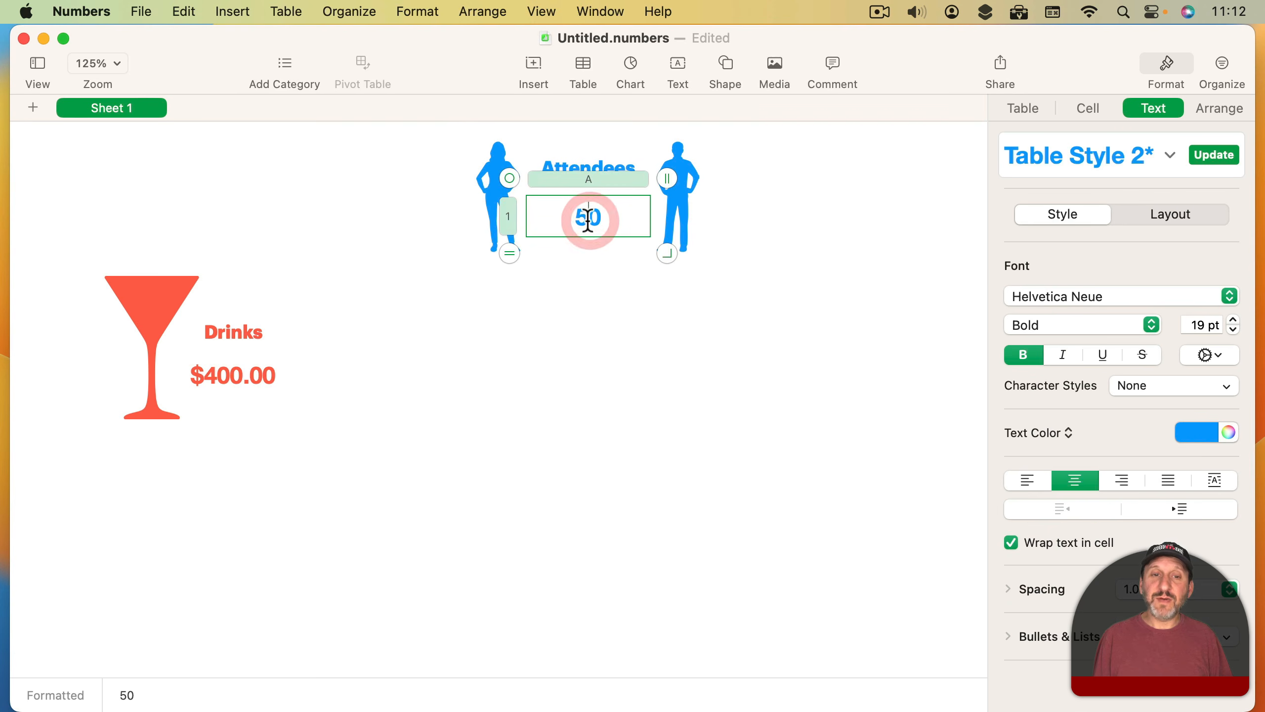
double_click(574, 220)
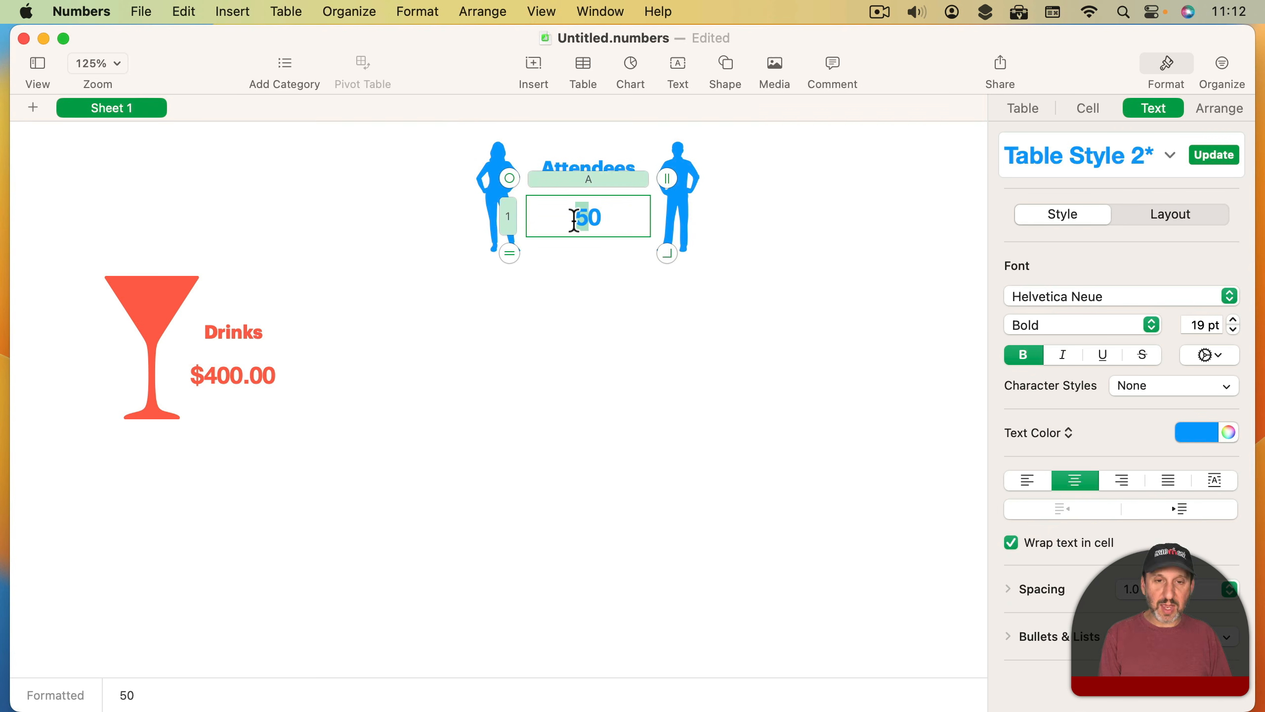
text(90)
key(Return)
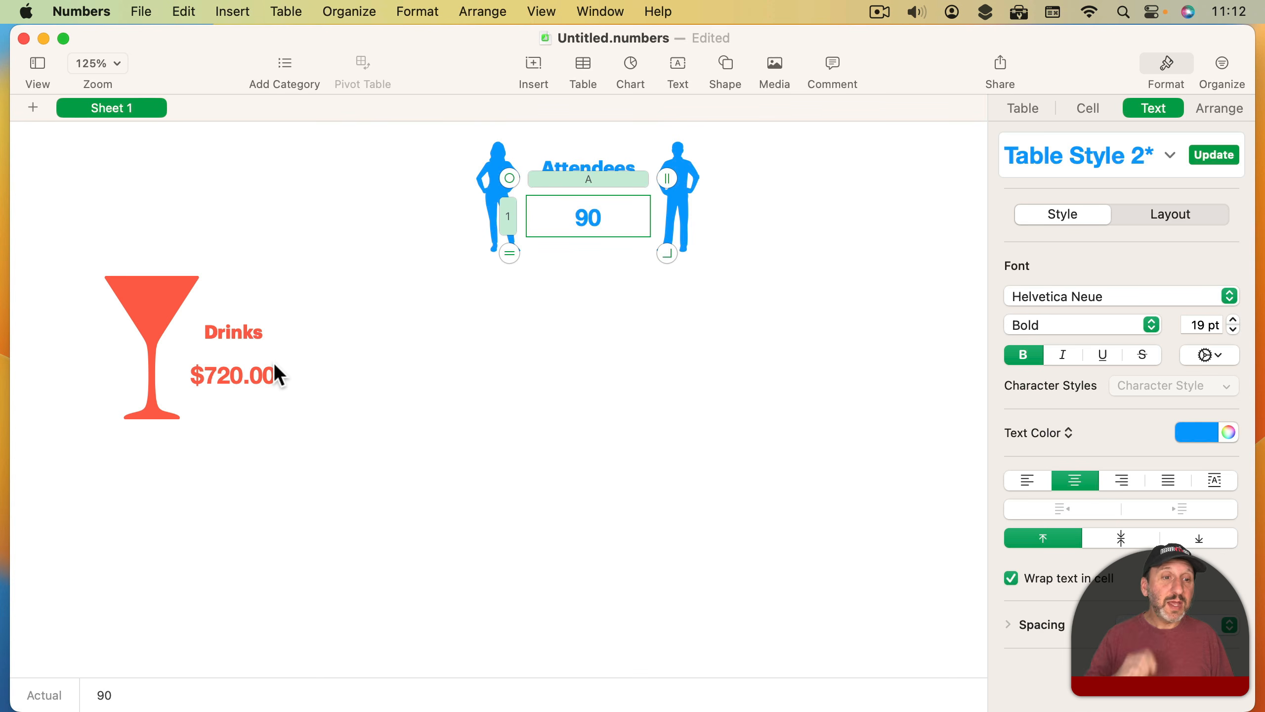
Step: Duplicate the Drinks heading and its dollar amount to the right, and rename the copied heading Food
click(240, 331)
shift+click(236, 382)
drag(221, 329, 409, 329)
click(366, 309)
double_click(426, 335)
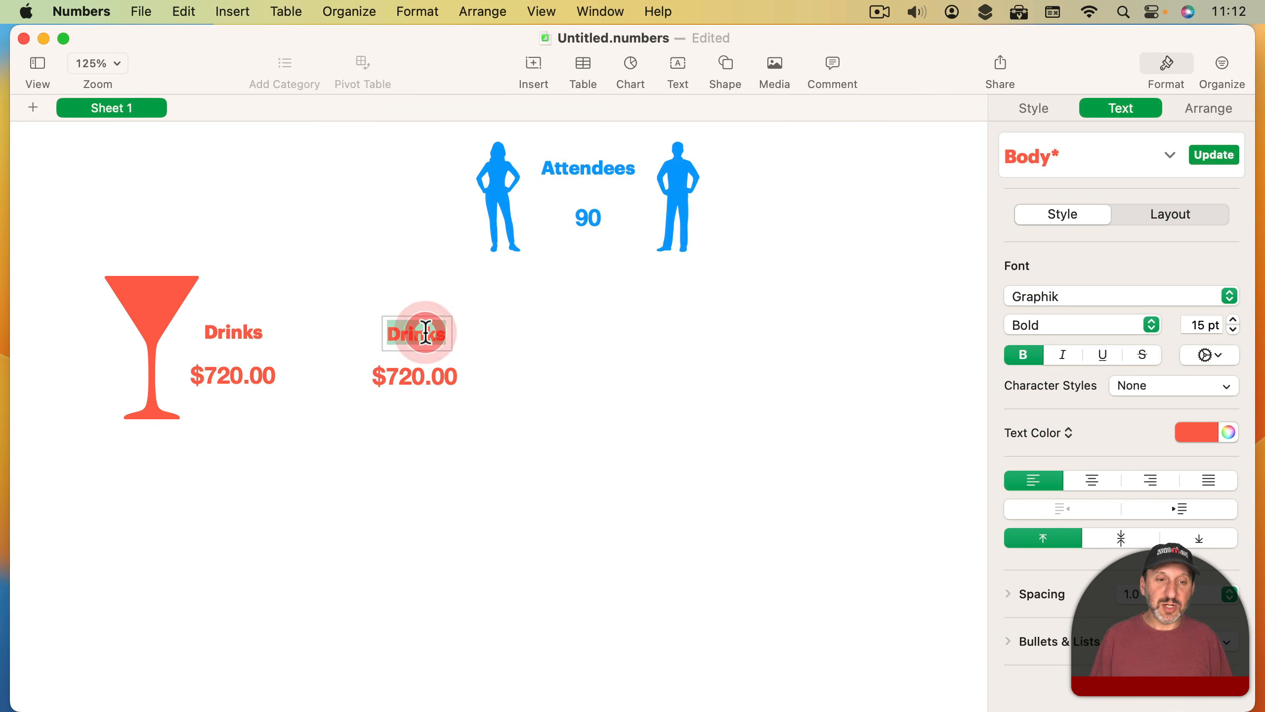
text(Food)
click(411, 427)
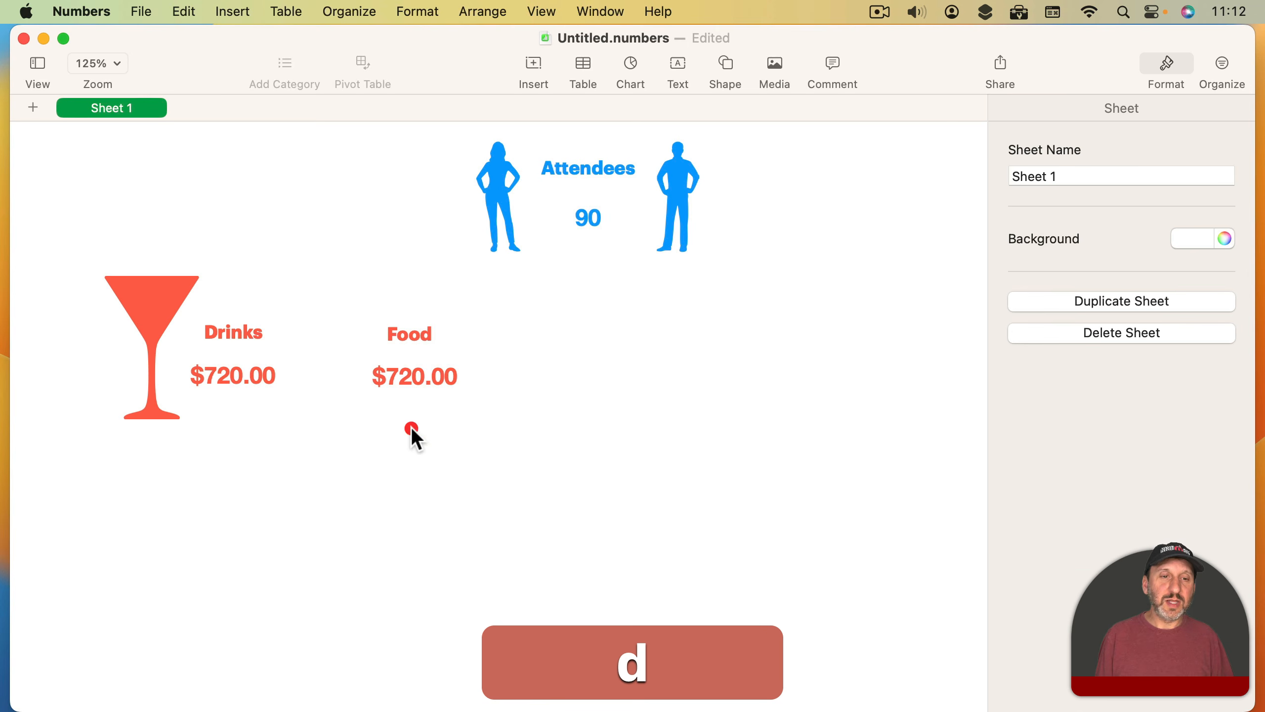
Step: Change the Food amount's formula to multiply the attendee number by 12
click(398, 373)
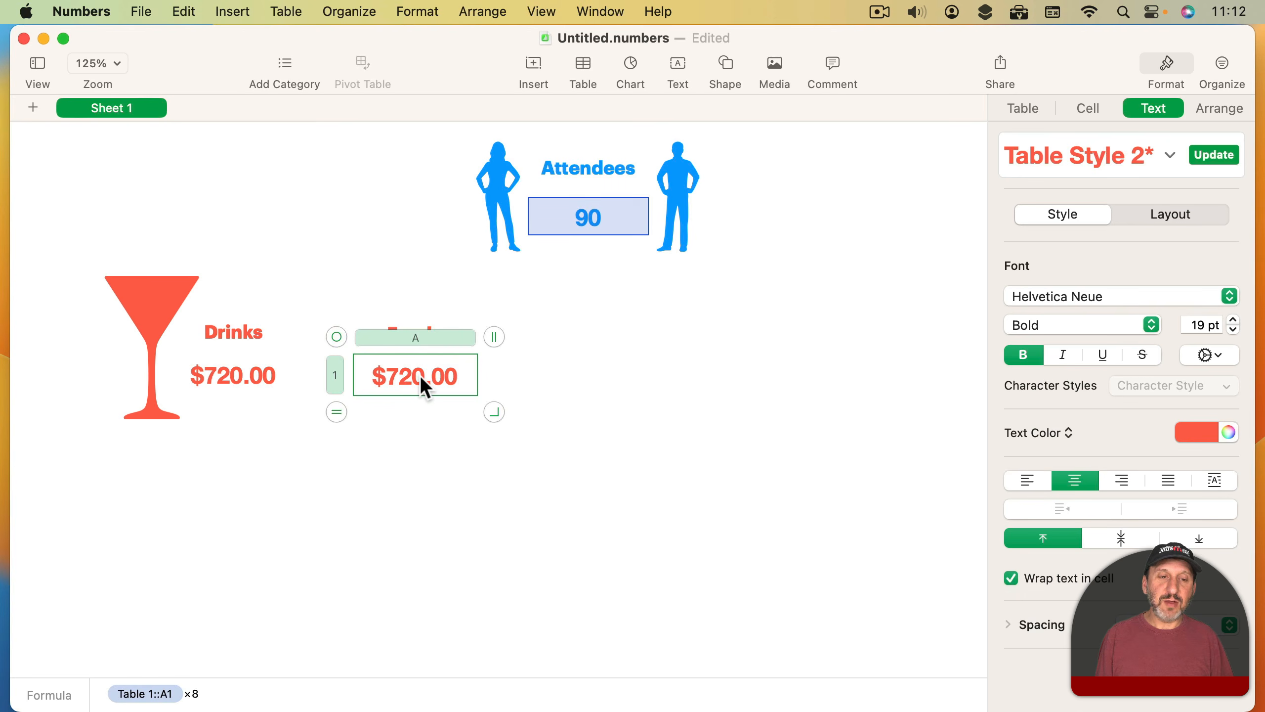
double_click(419, 374)
key(BackSpace)
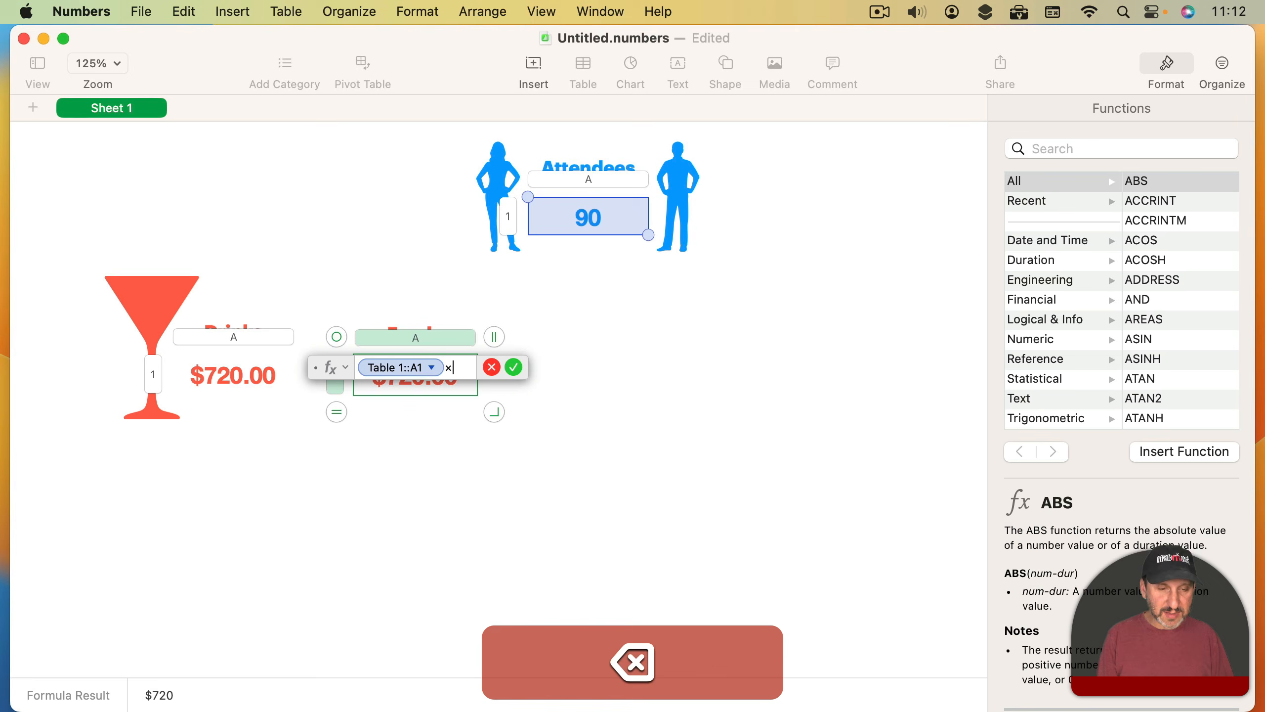
text(12)
key(Return)
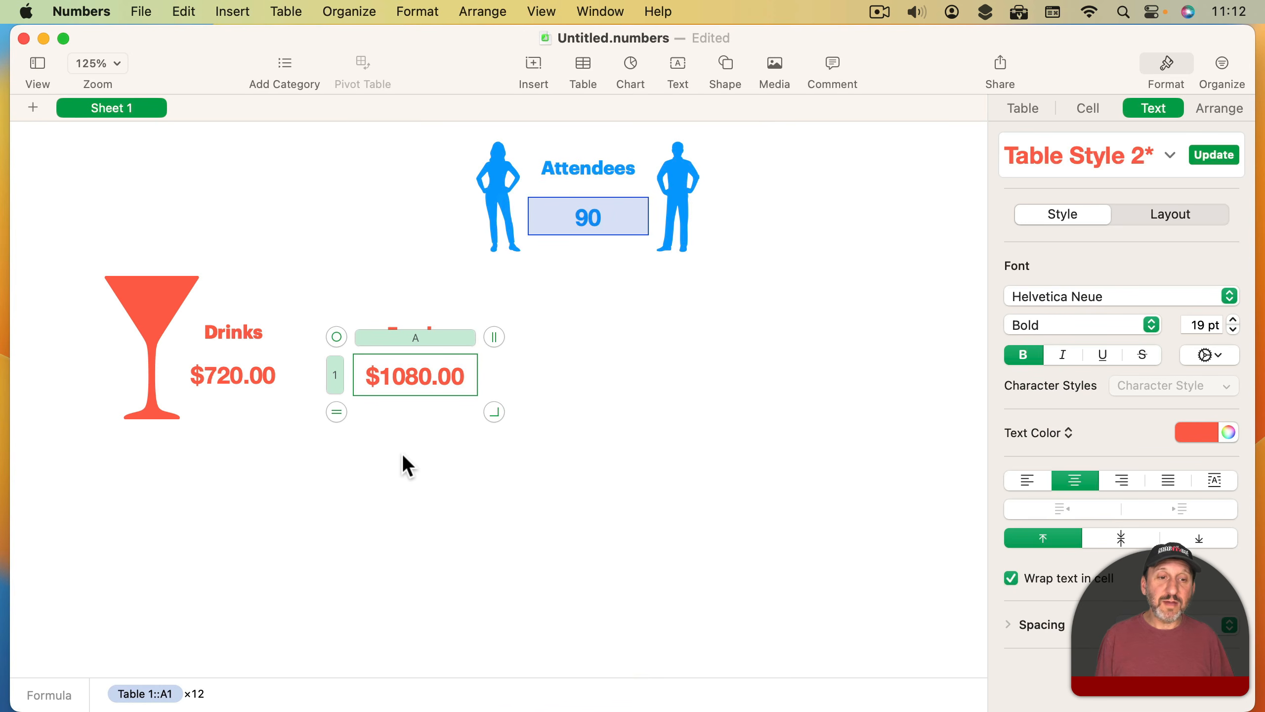
click(403, 432)
Step: Change the text colour of the Food heading and its dollar amount to the same light green
click(408, 339)
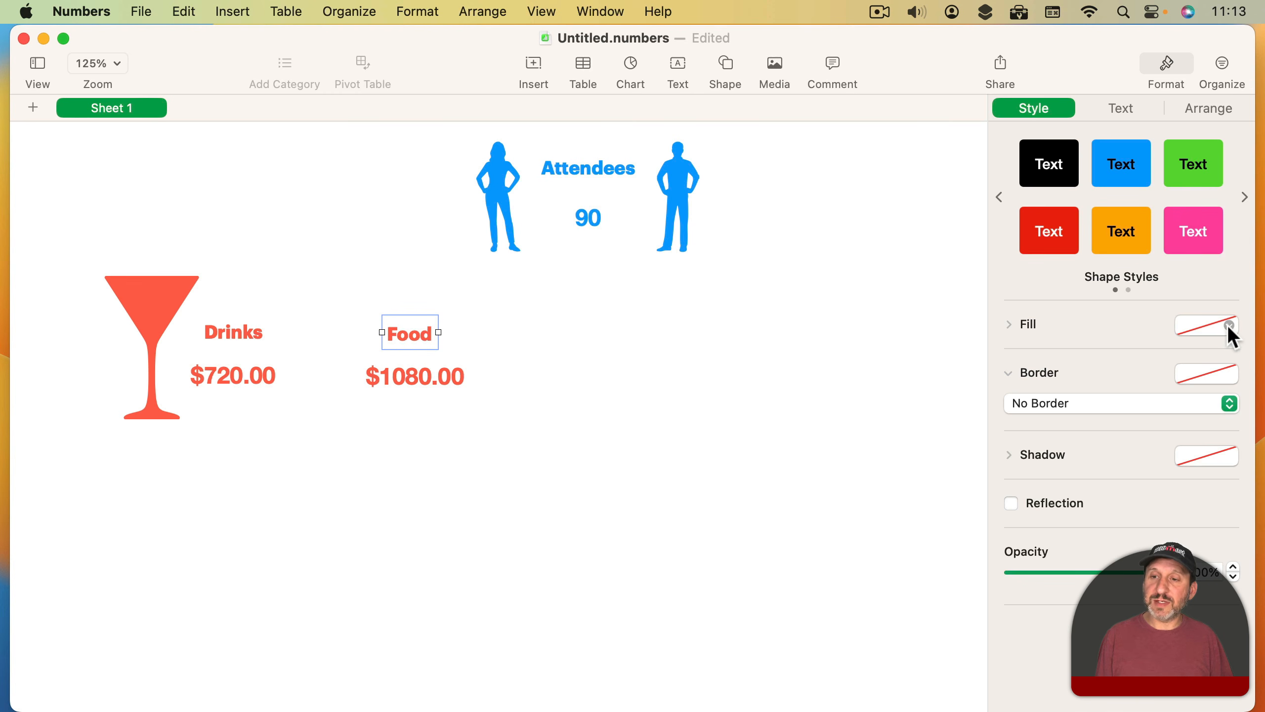
click(1121, 106)
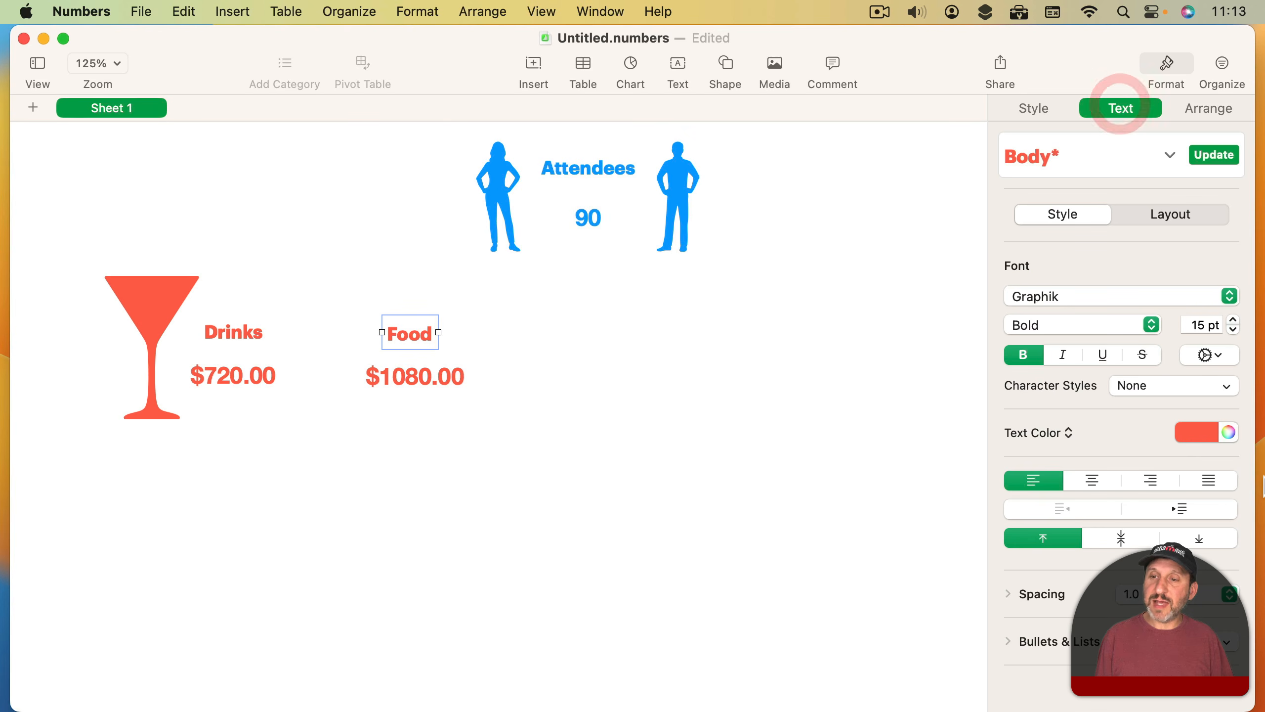
click(1196, 432)
click(1118, 497)
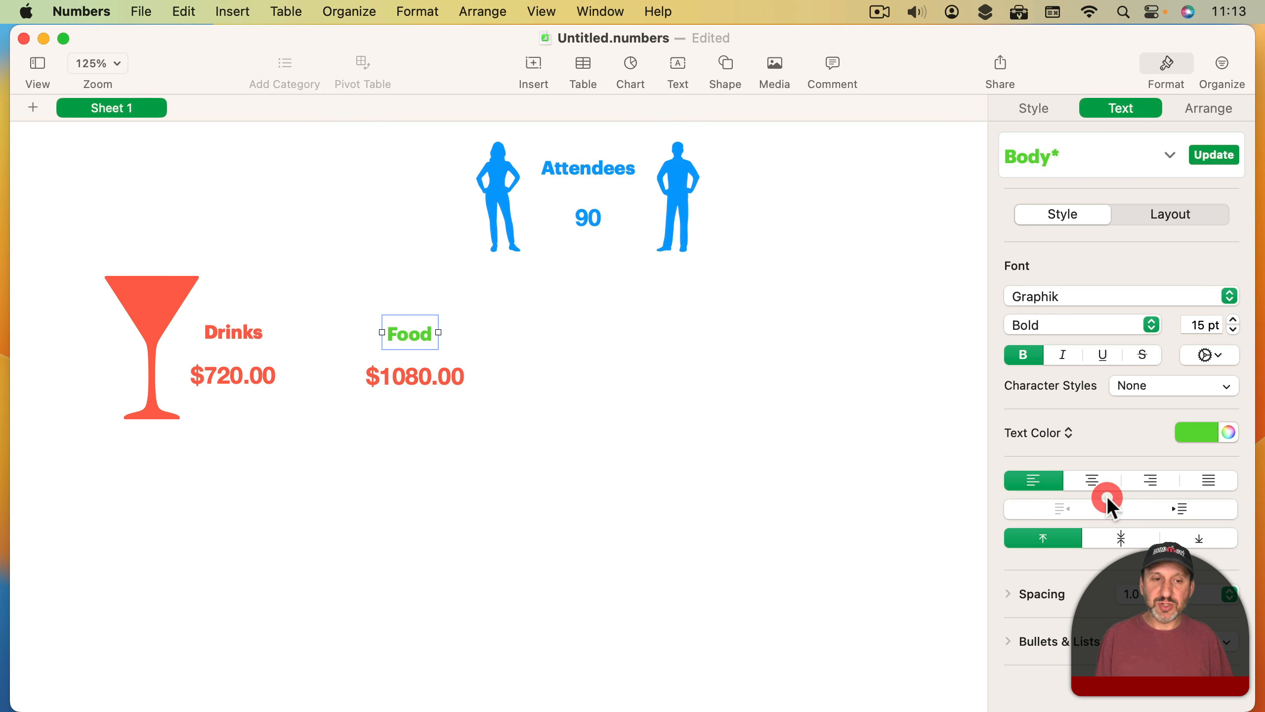
click(416, 379)
click(1204, 432)
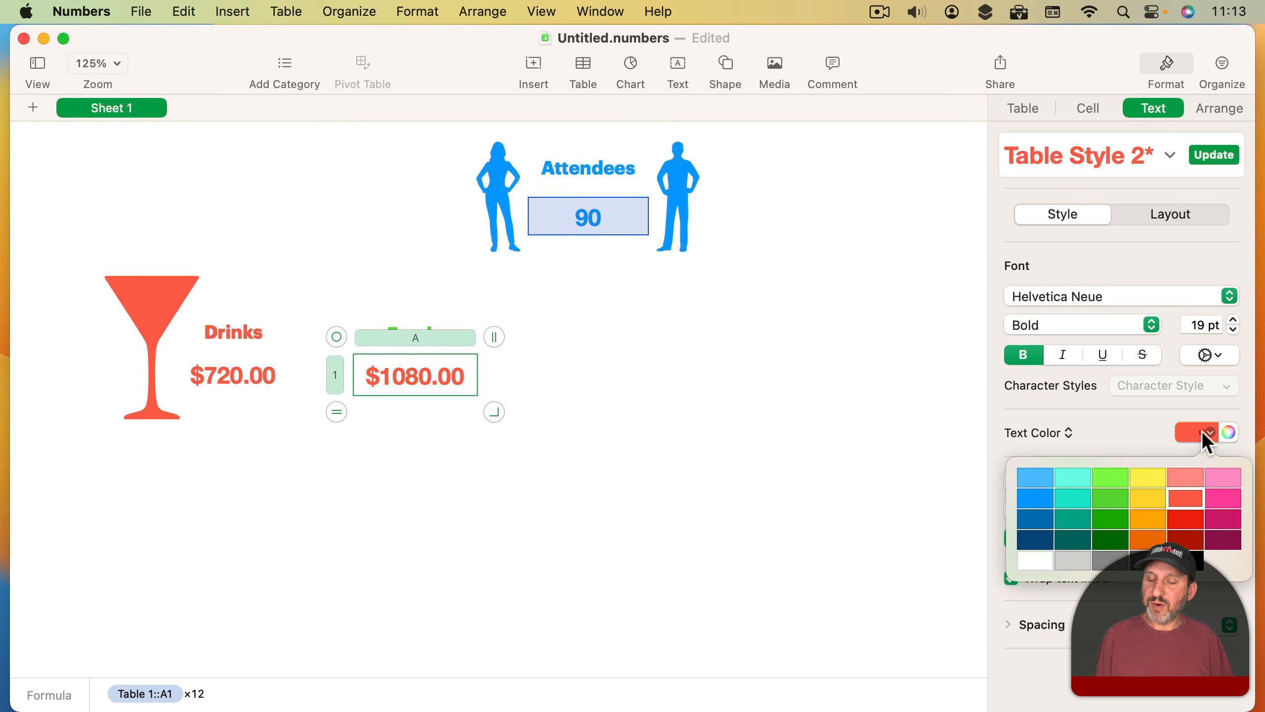
click(1116, 499)
click(691, 461)
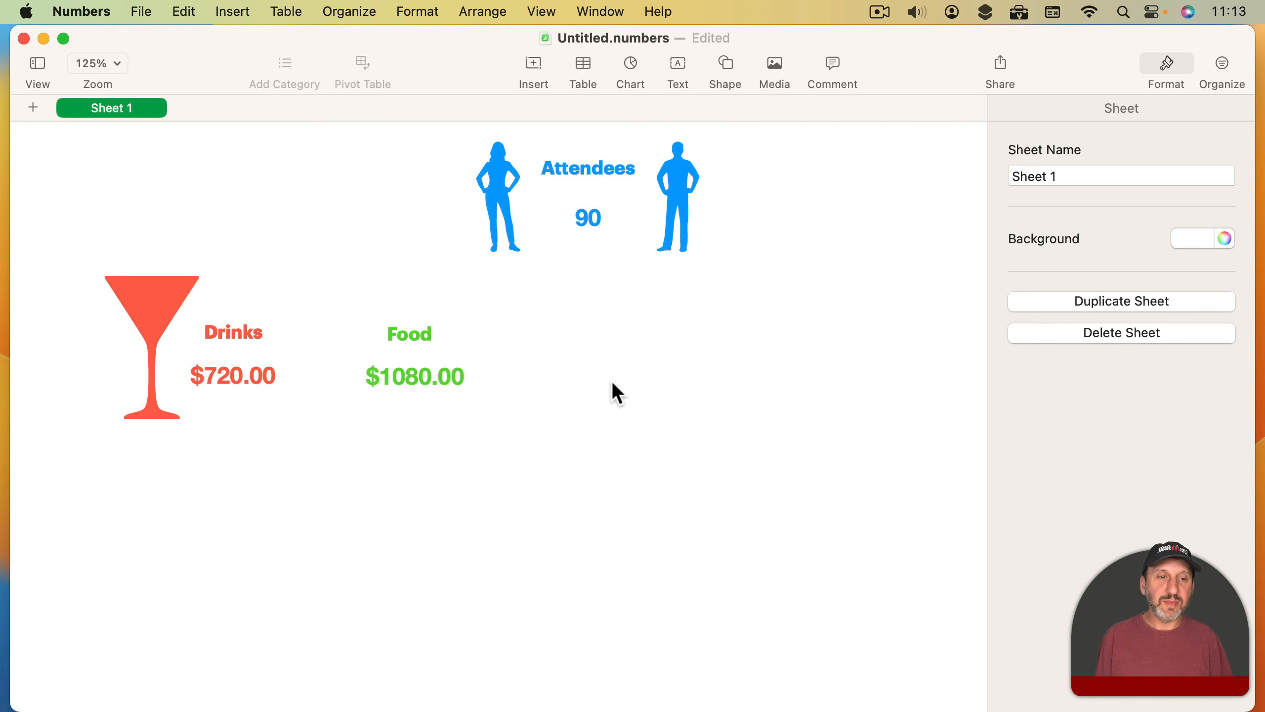
Step: Set the attendee number to 80
click(589, 217)
text(80)
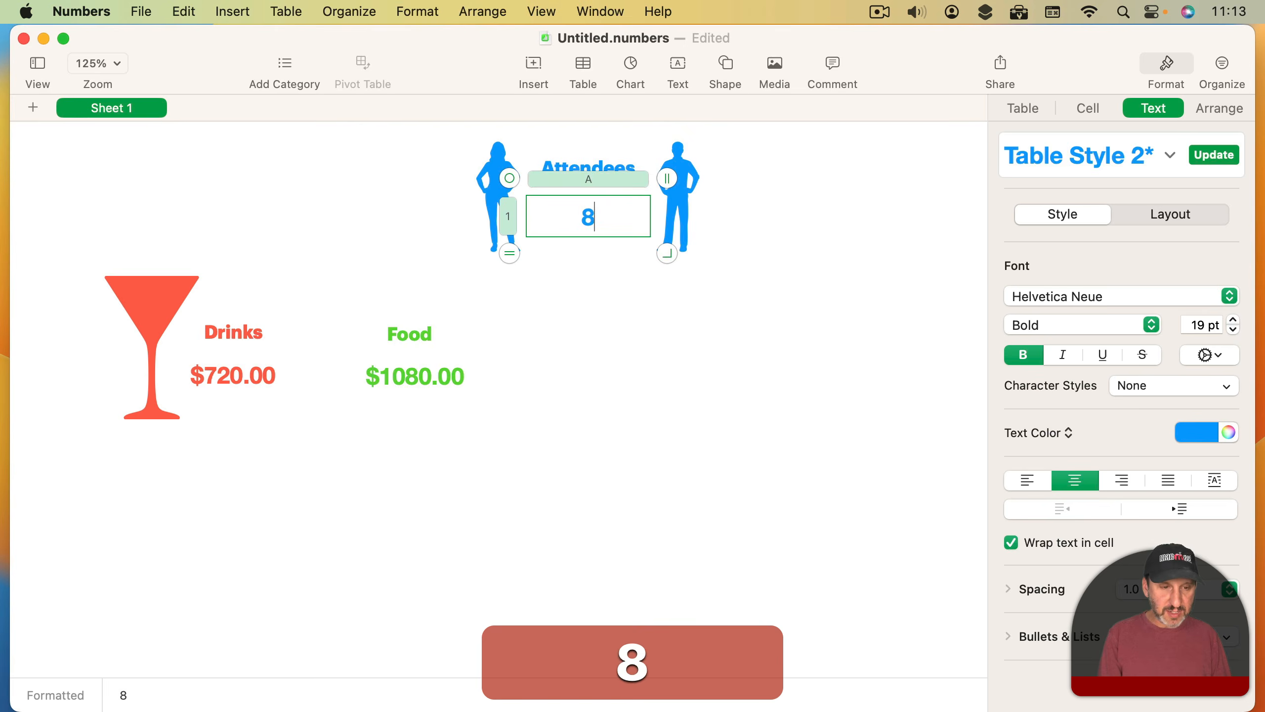
key(Return)
click(333, 520)
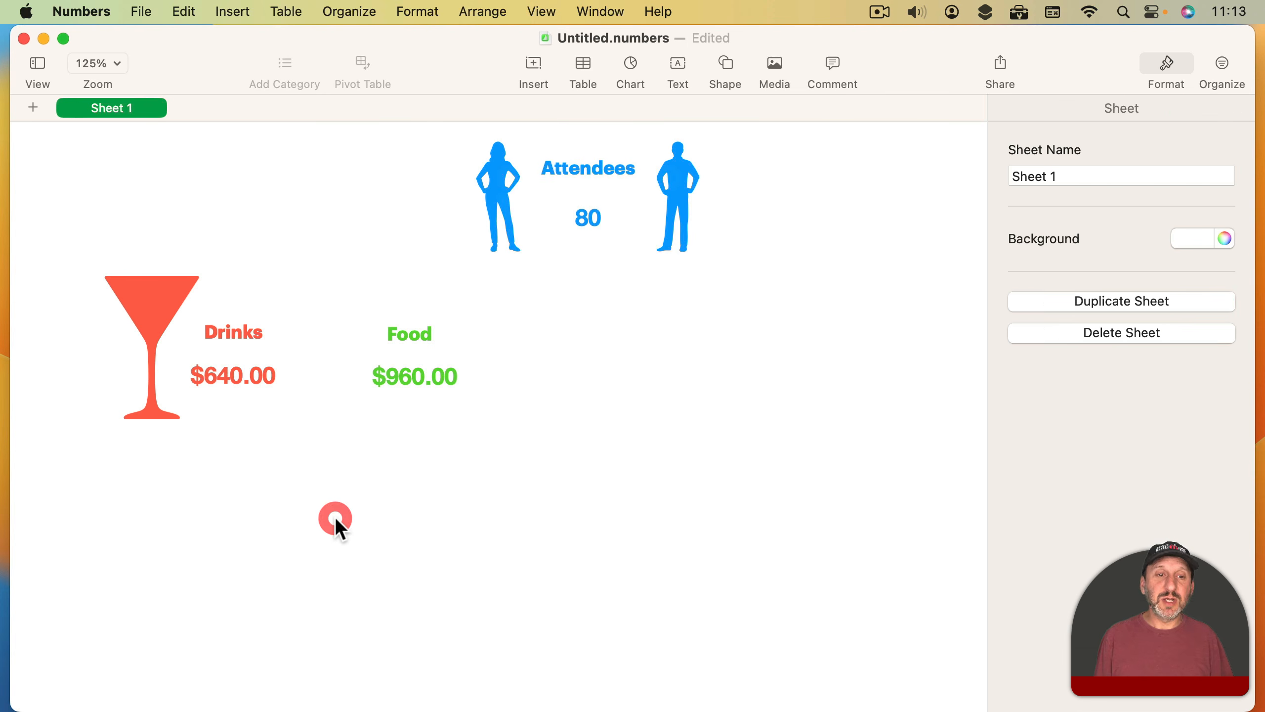
Step: Find the Plate shape by searching the shape library for "plate" and insert it into the sheet
click(724, 72)
scroll(787, 225, down, 5)
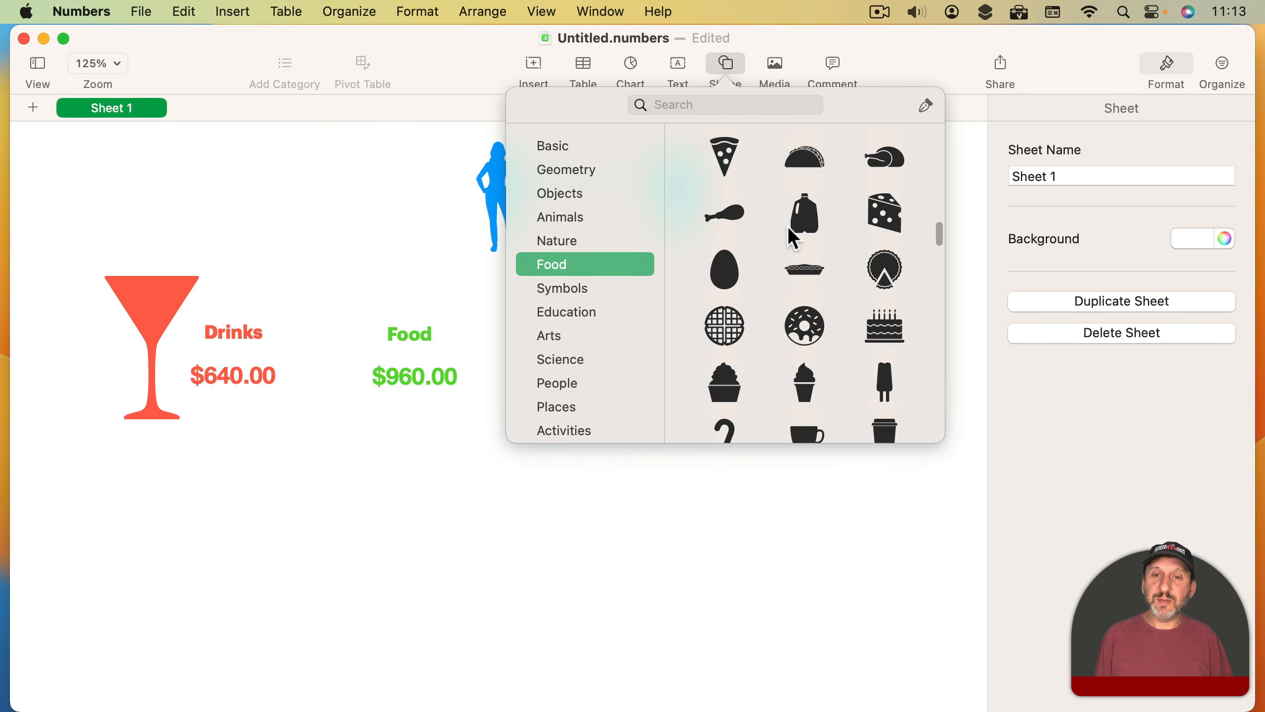
scroll(787, 225, up, 2)
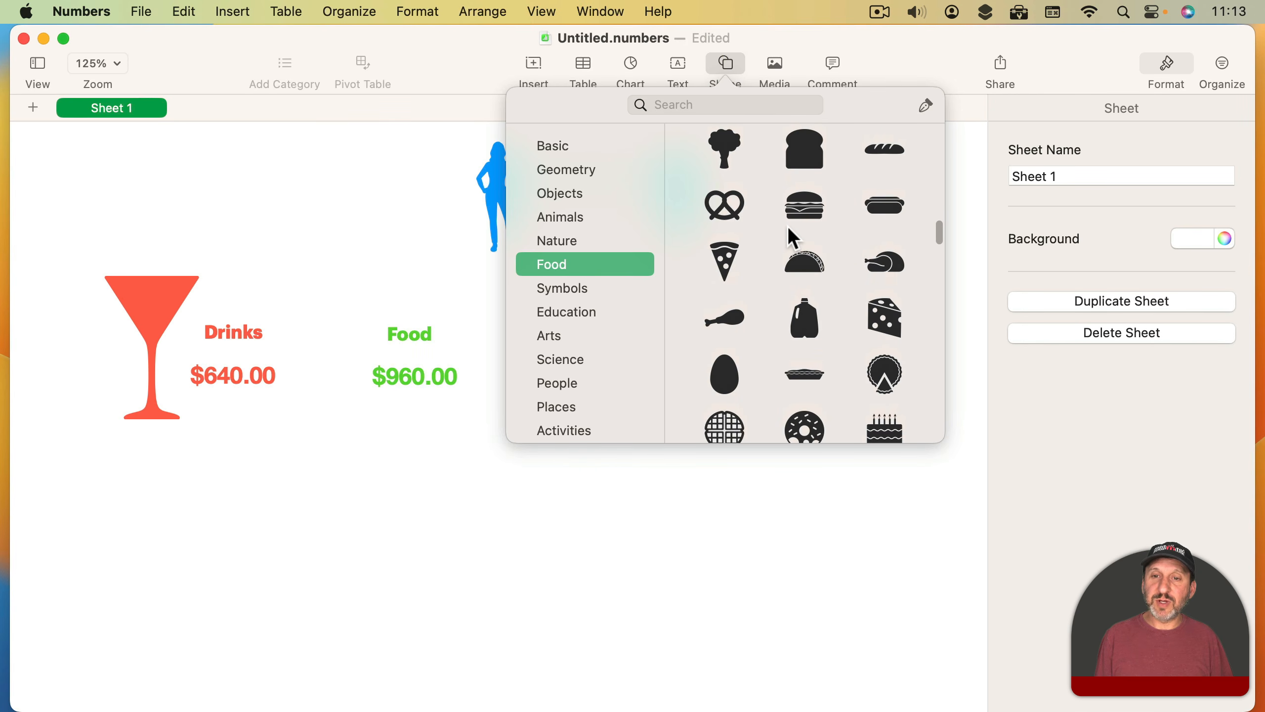
scroll(787, 225, up, 3)
scroll(789, 227, up, 3)
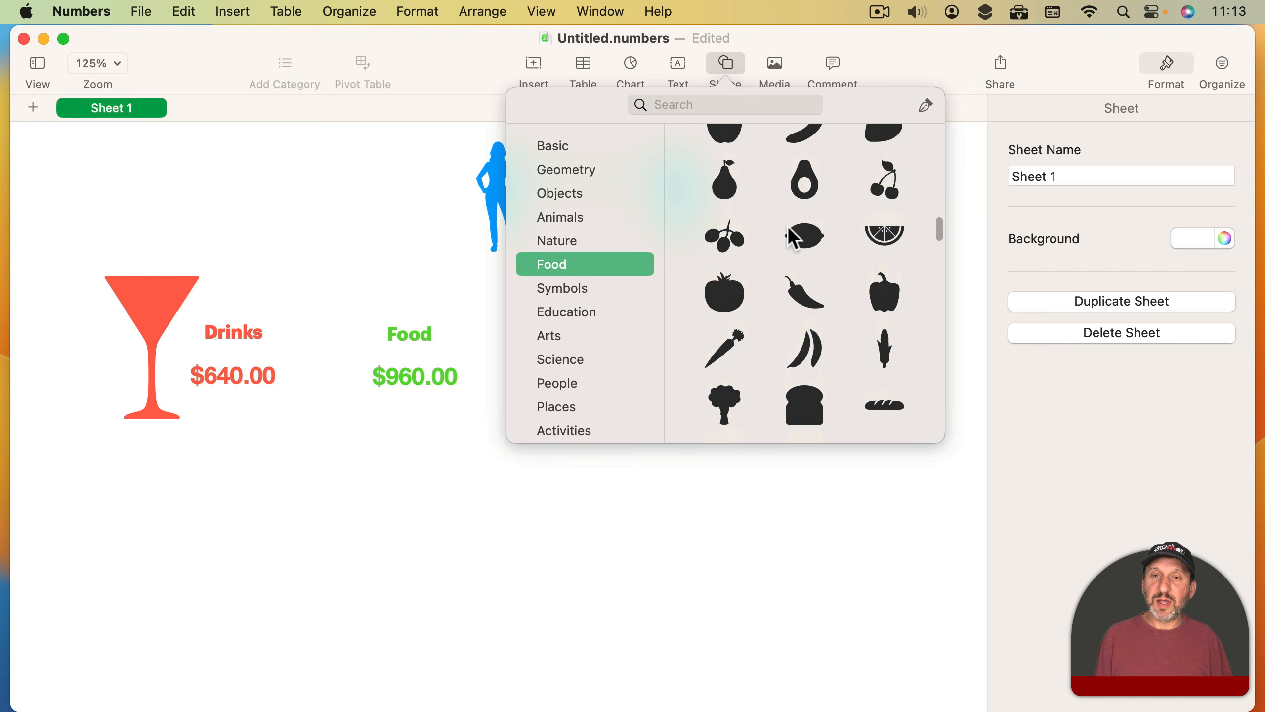
scroll(787, 226, up, 5)
click(734, 103)
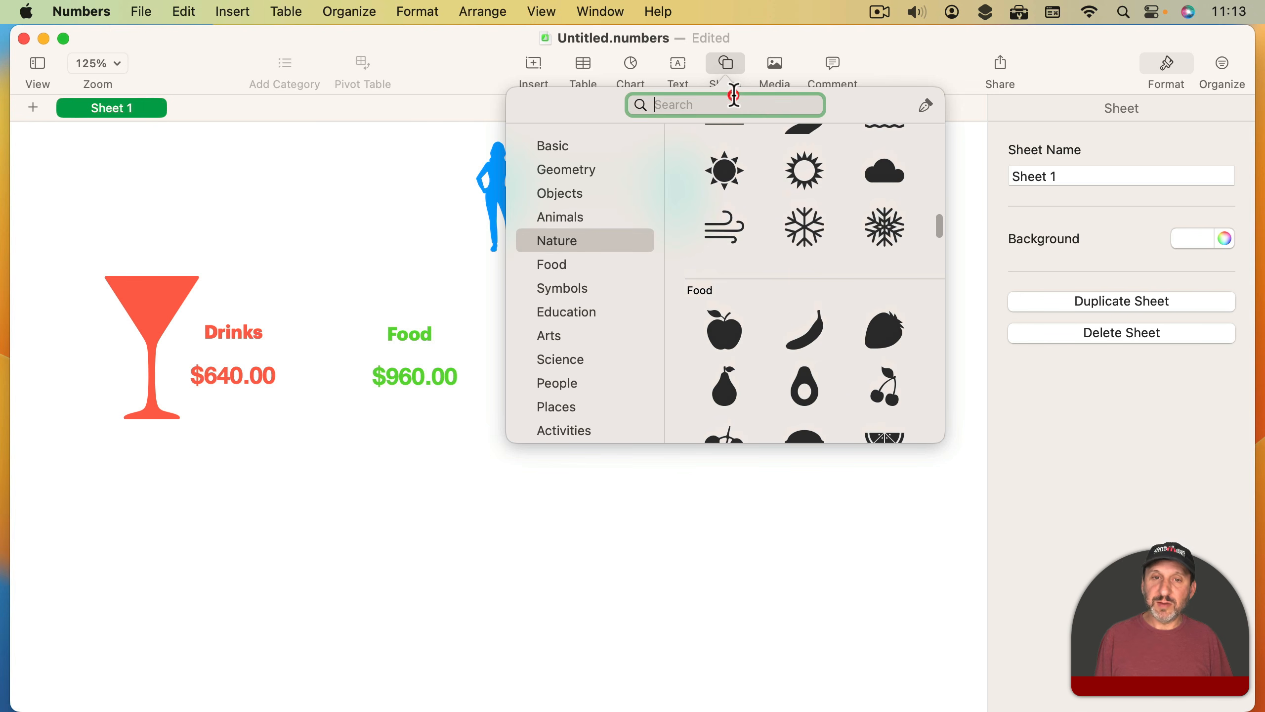
text(plate)
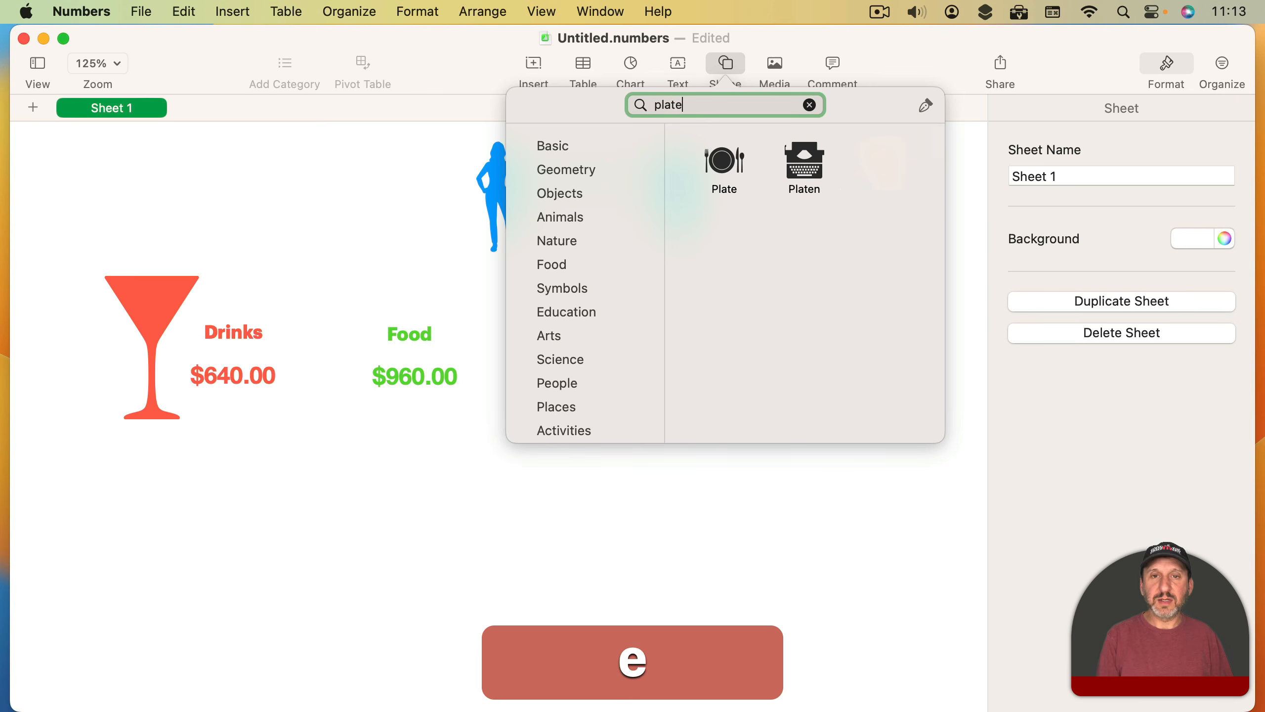
click(718, 155)
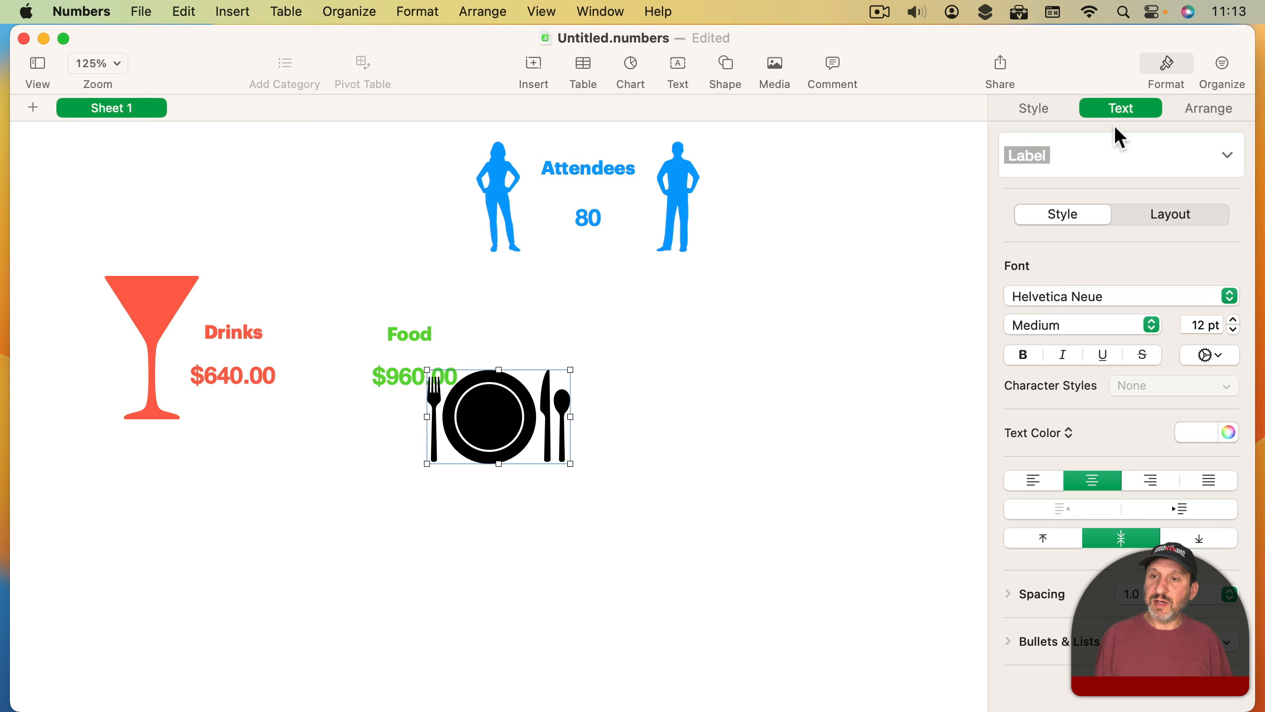
Step: Fill the plate shape with the same light green as the Food text and place it to the left of that heading
click(1036, 106)
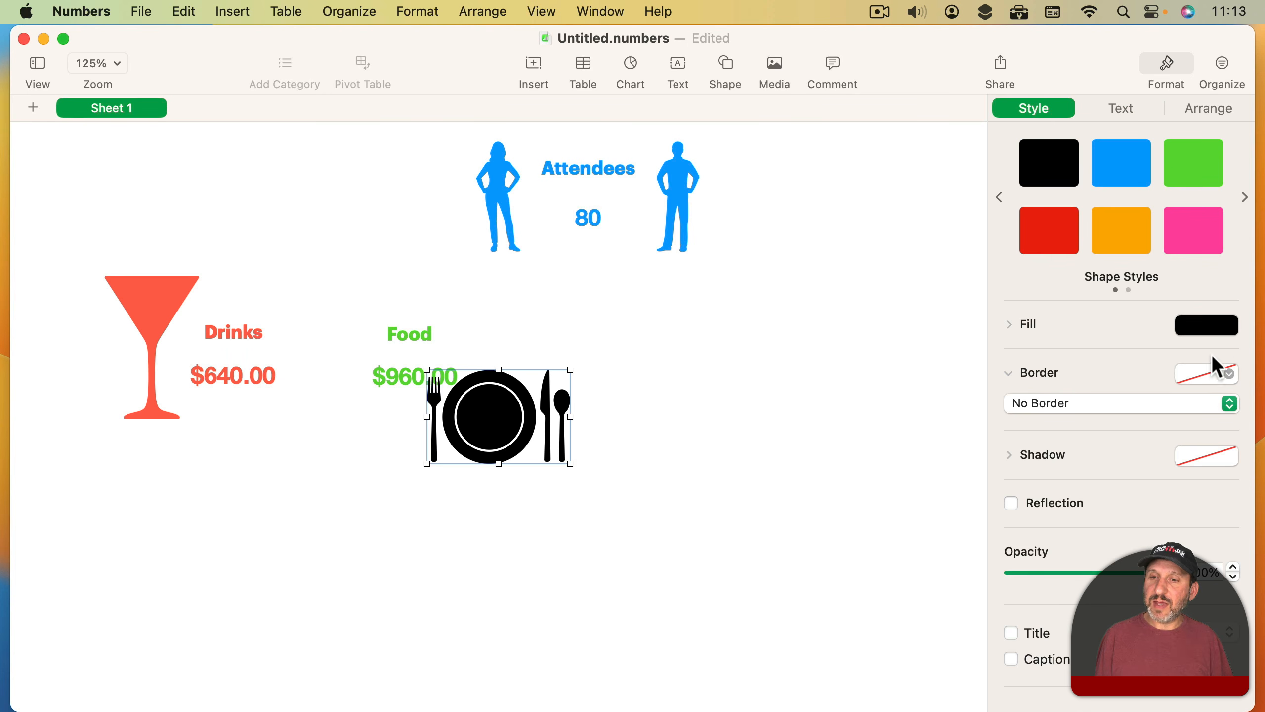
click(1227, 325)
click(1111, 445)
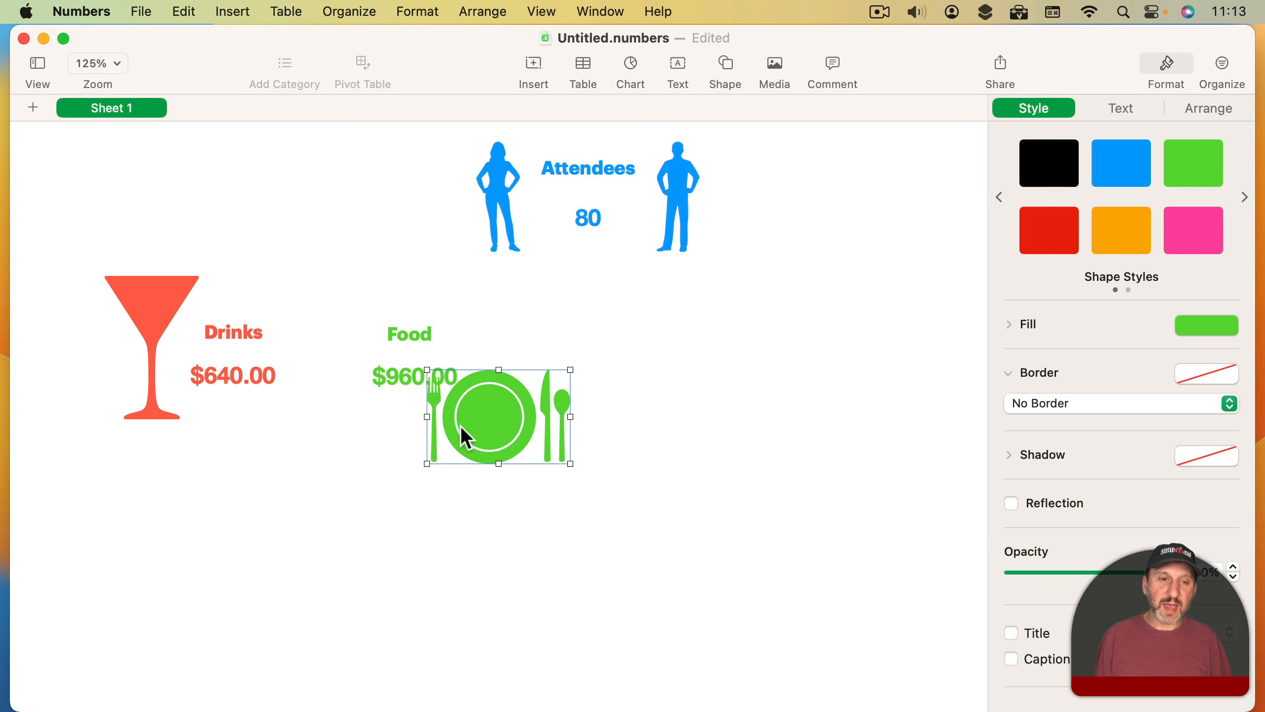
drag(466, 438, 476, 394)
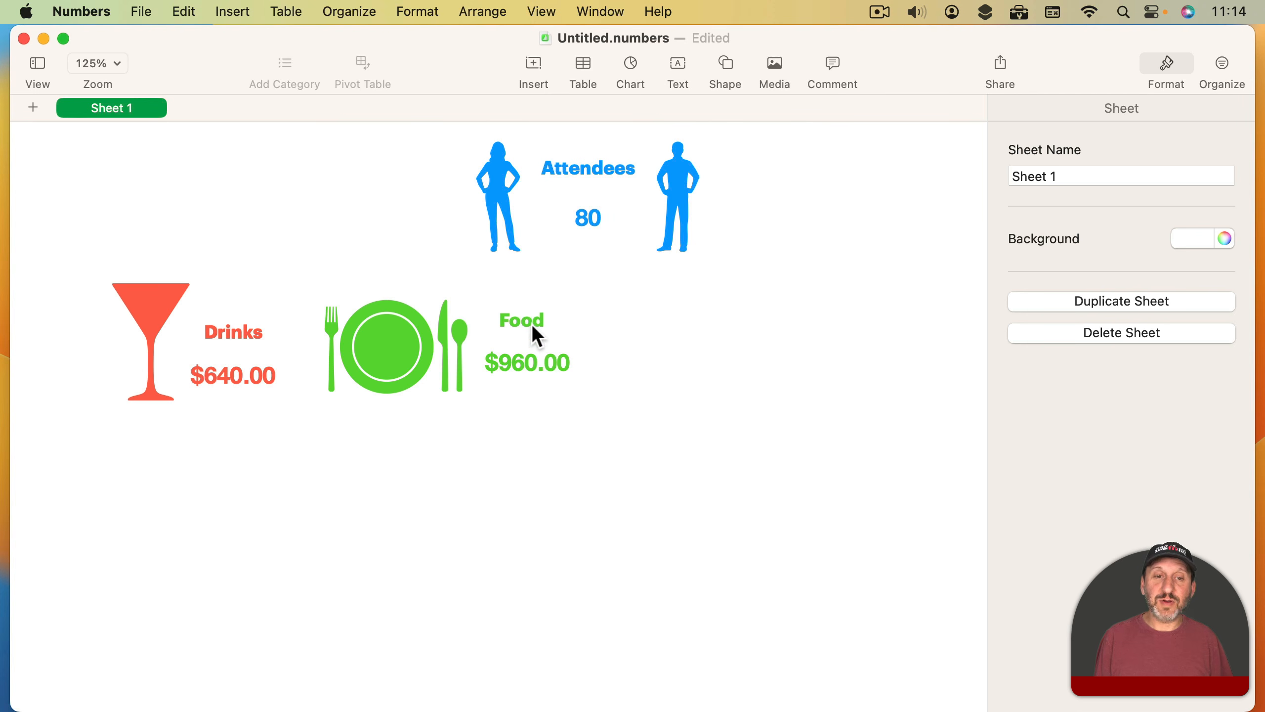
Step: Duplicate the Food heading and its dollar amount to the right, and rename the copied heading Space
drag(533, 335, 826, 317)
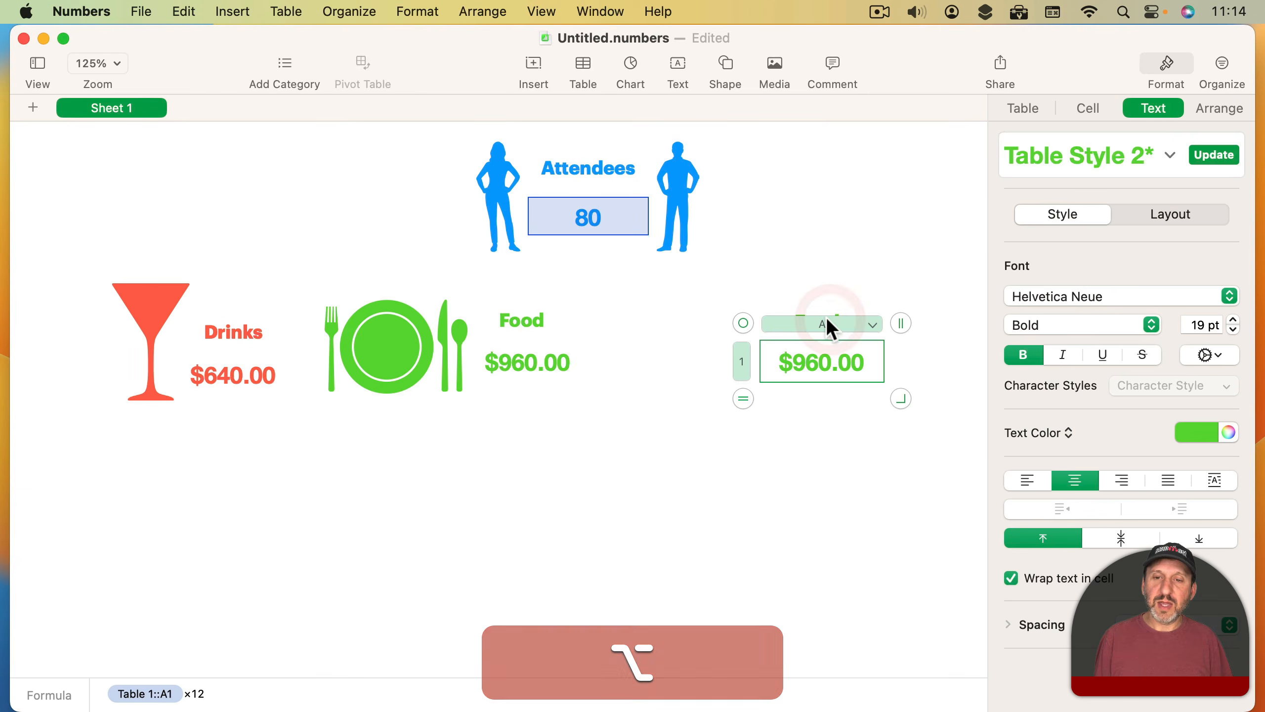
click(816, 323)
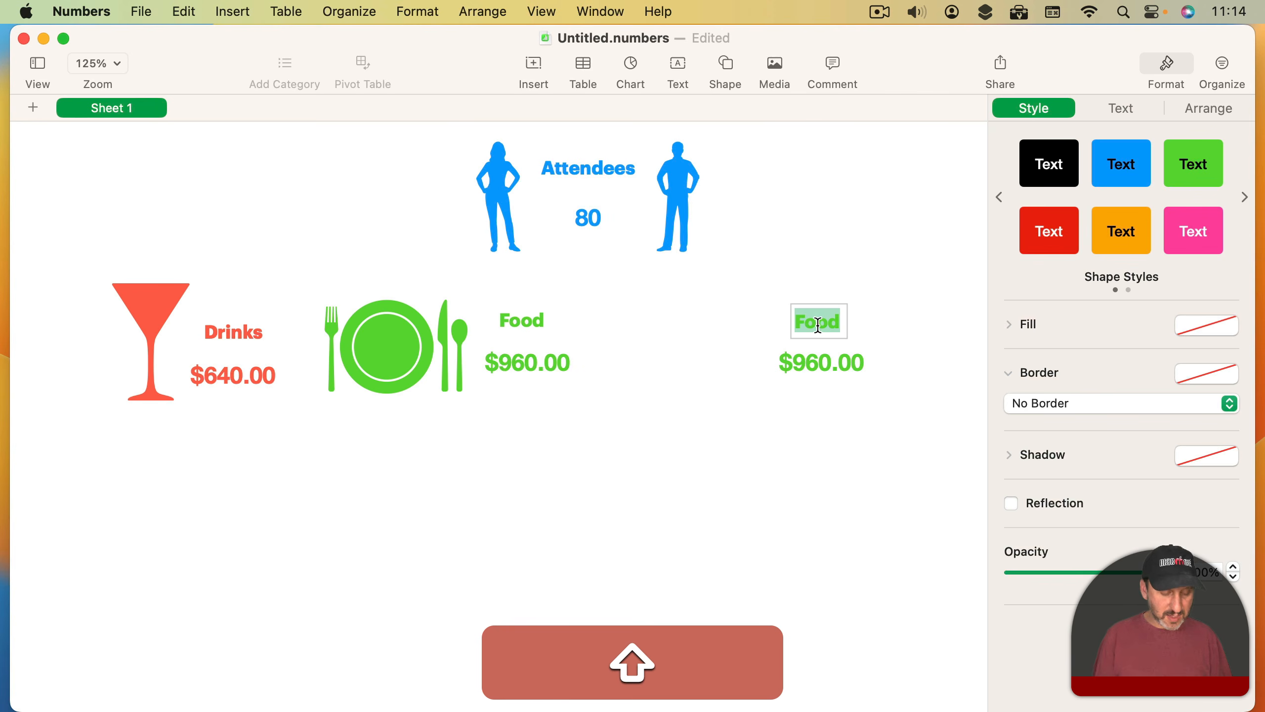
text(Space)
click(698, 418)
Step: Change the Space value's formula to multiply the attendee number by 20
click(814, 353)
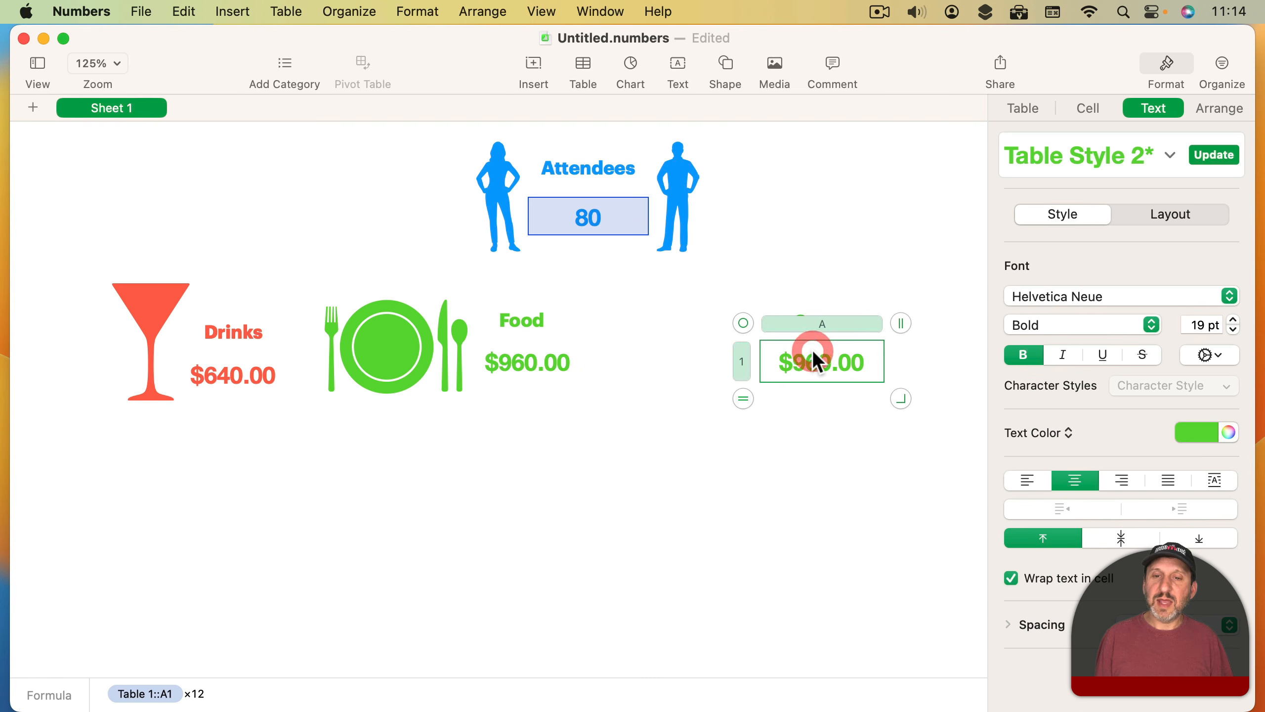
double_click(813, 349)
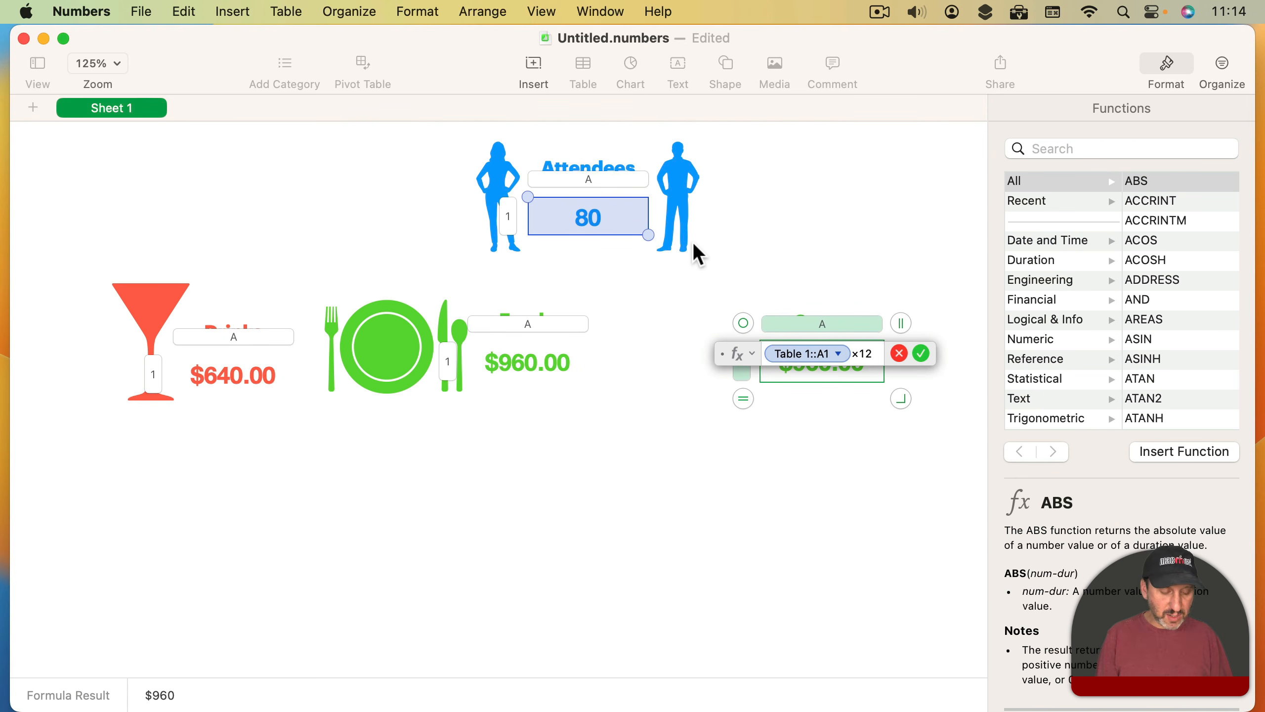
key(BackSpace)
key(BackSpace)
text(20)
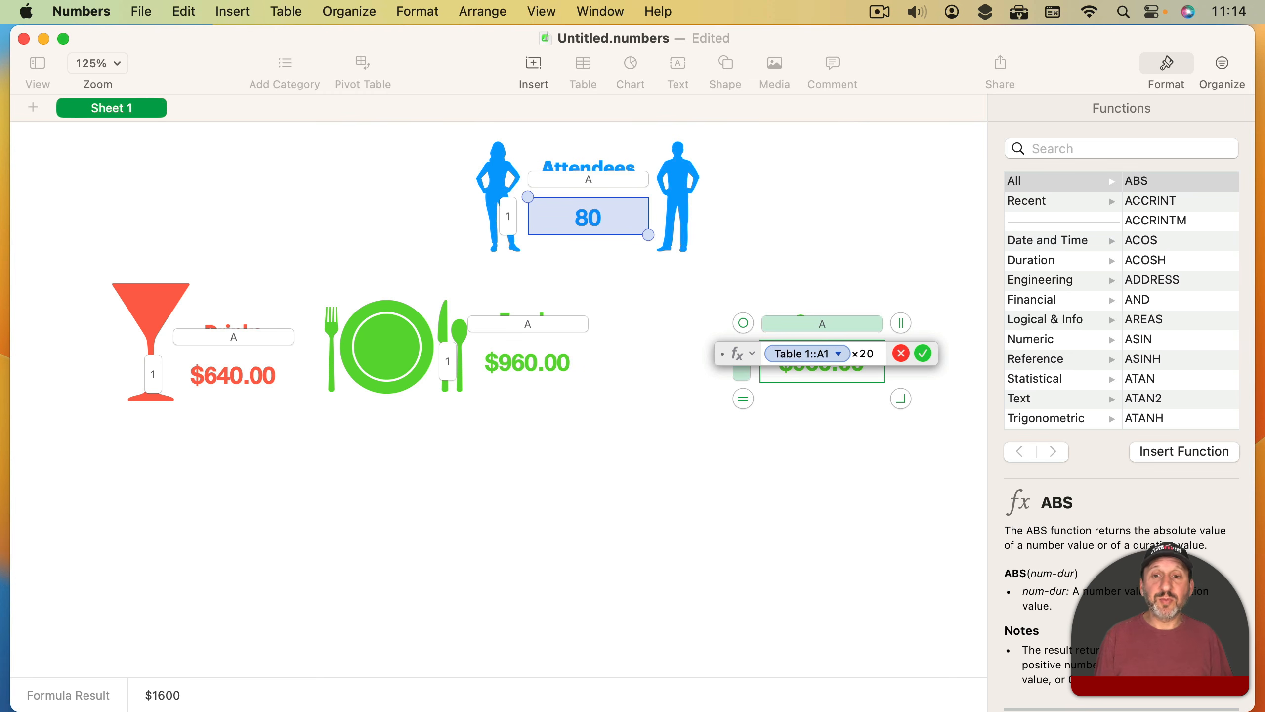
key(Return)
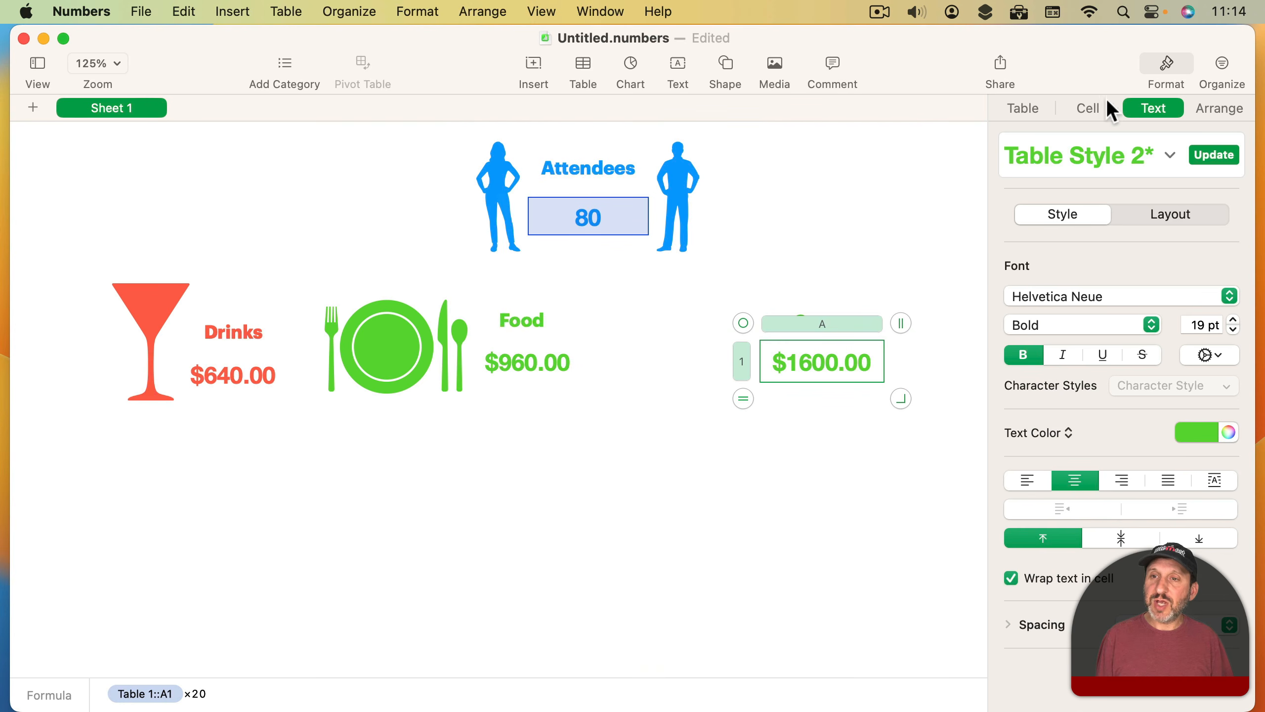
Step: Give the Space value a custom number format that shows the #,### integer followed by "sqft"
click(1089, 109)
click(1068, 178)
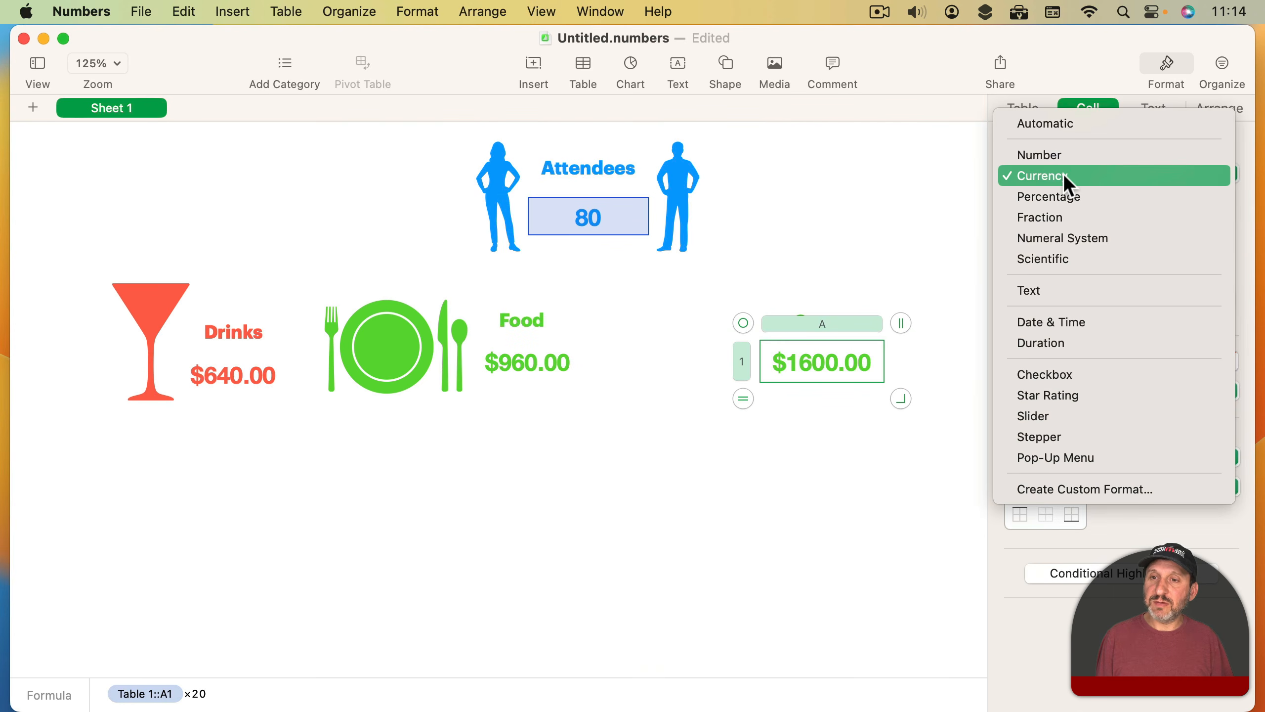
click(1064, 157)
click(1066, 165)
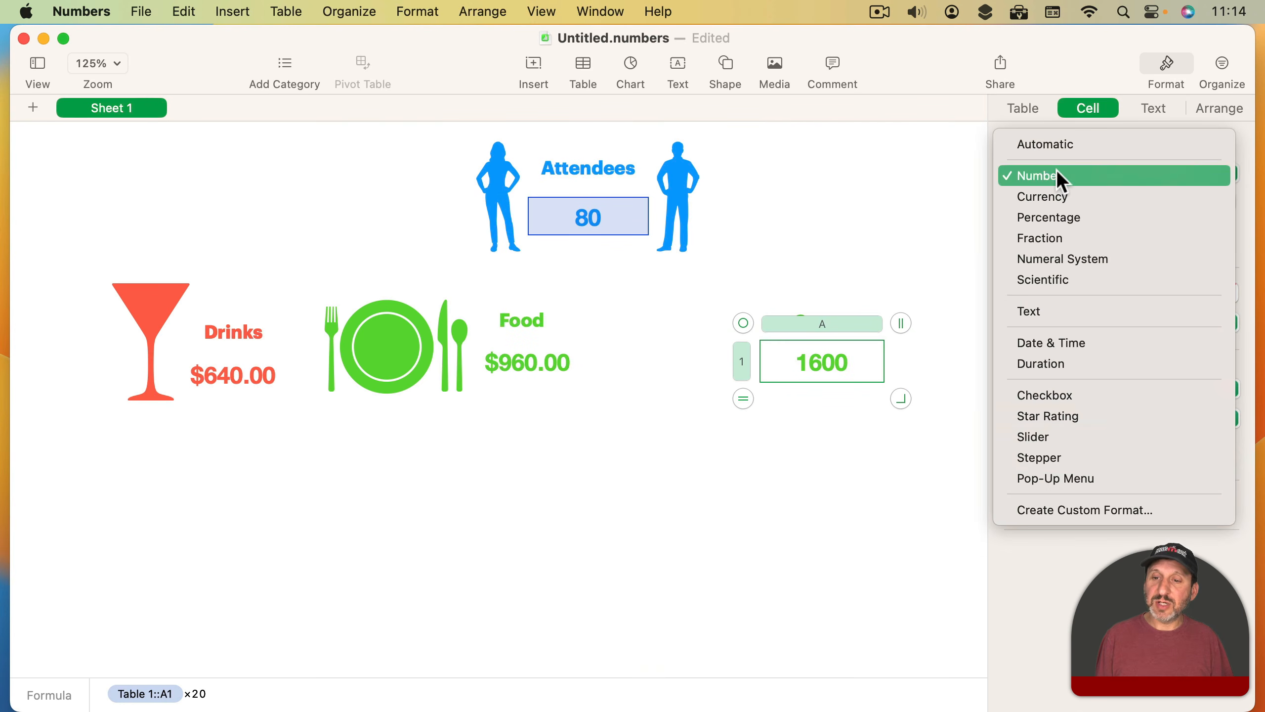
click(1053, 508)
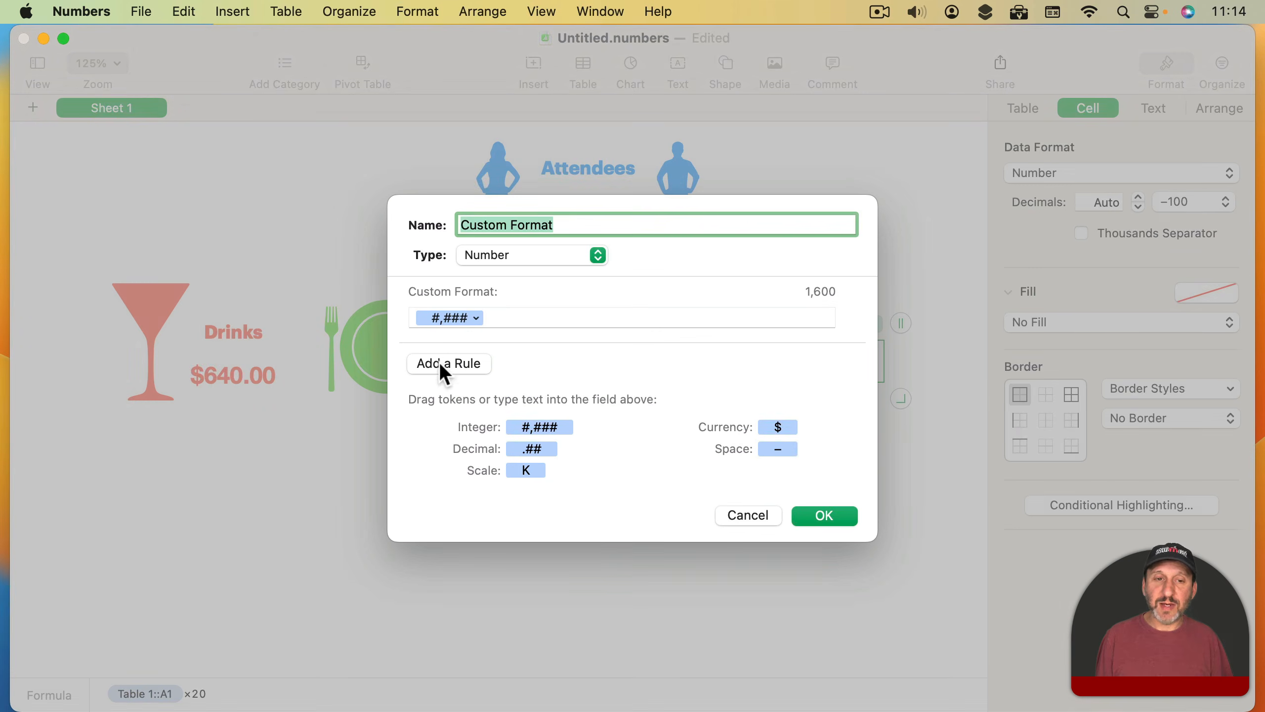
click(523, 314)
text(s)
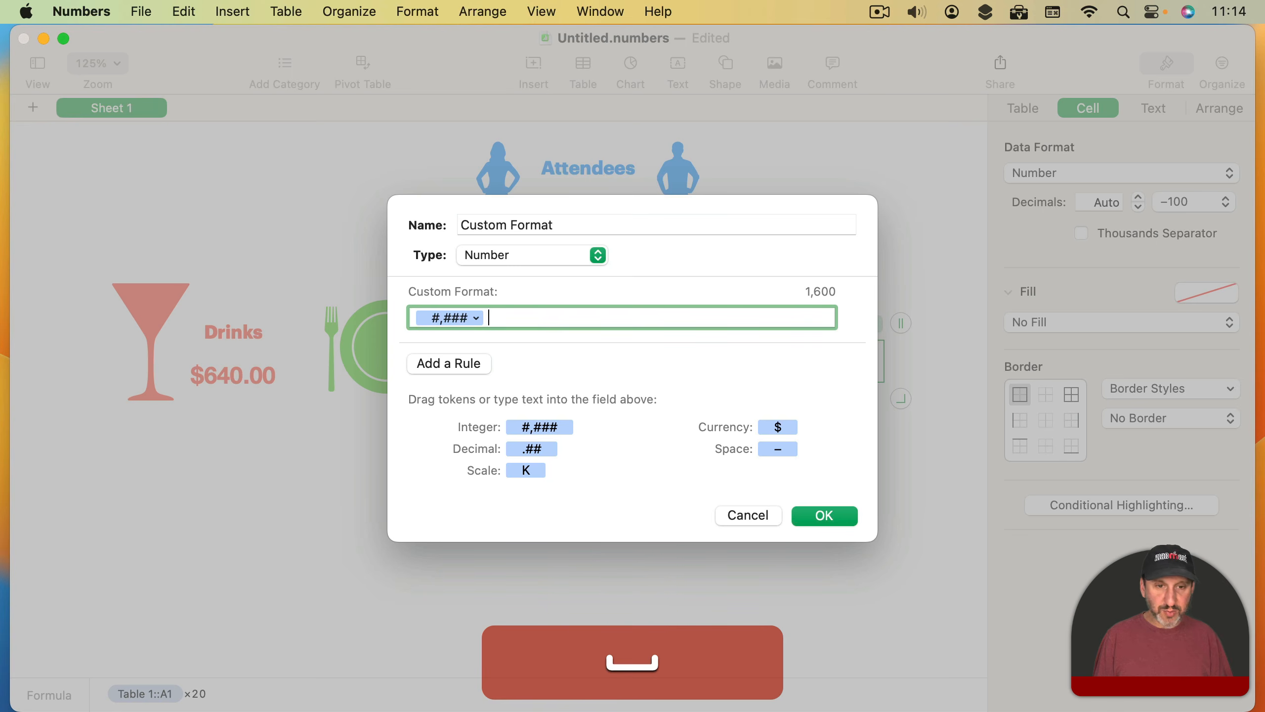
text(qft)
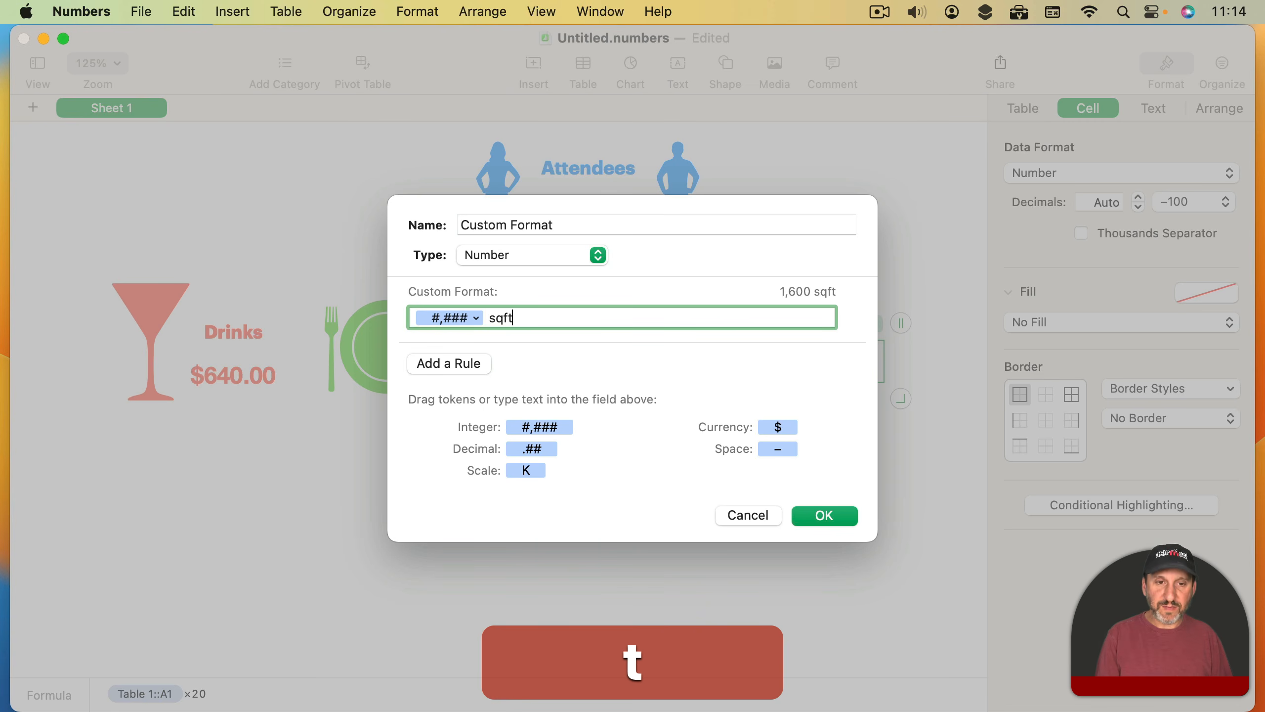
key(Return)
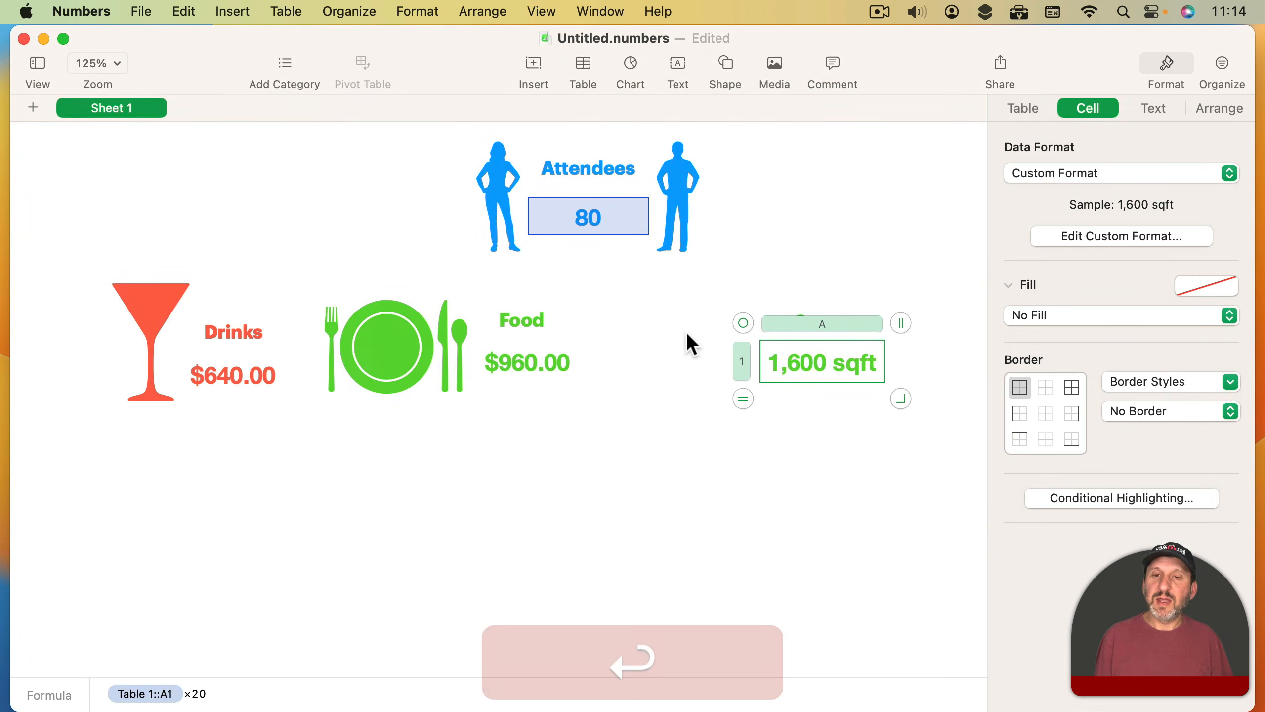
click(851, 281)
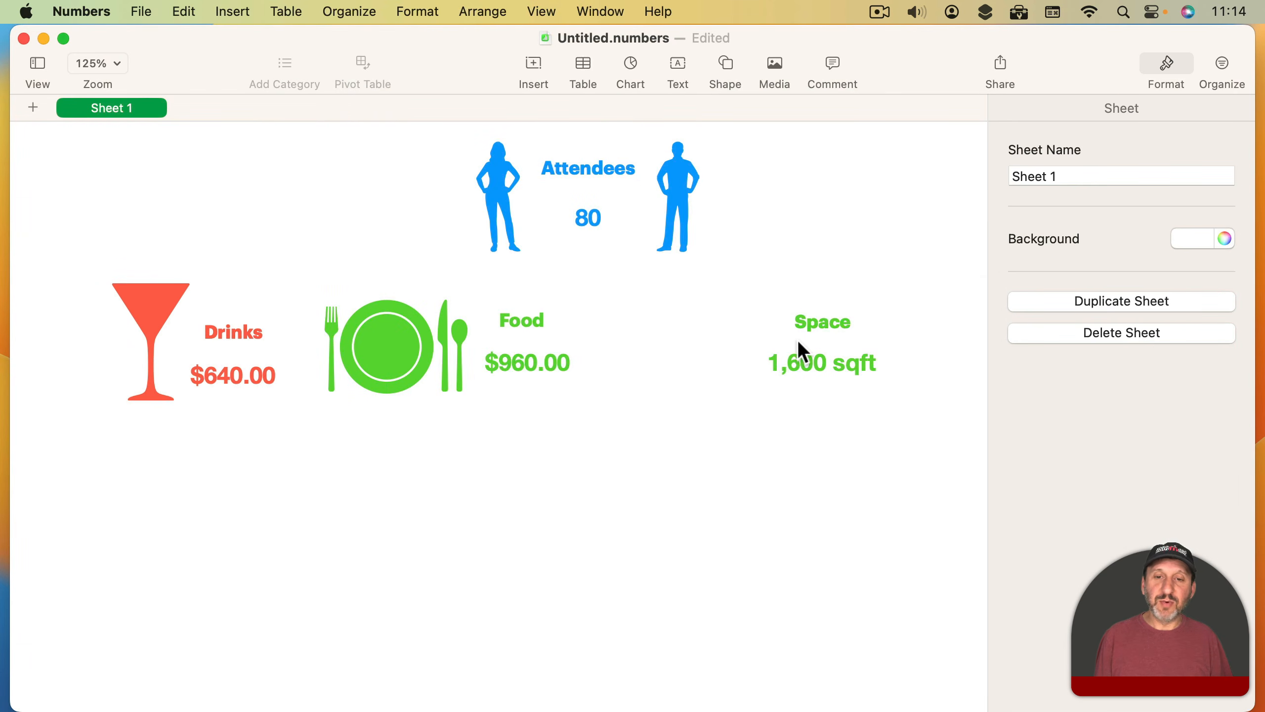
Step: Recolour both the Space value and the Space heading text pink
click(814, 360)
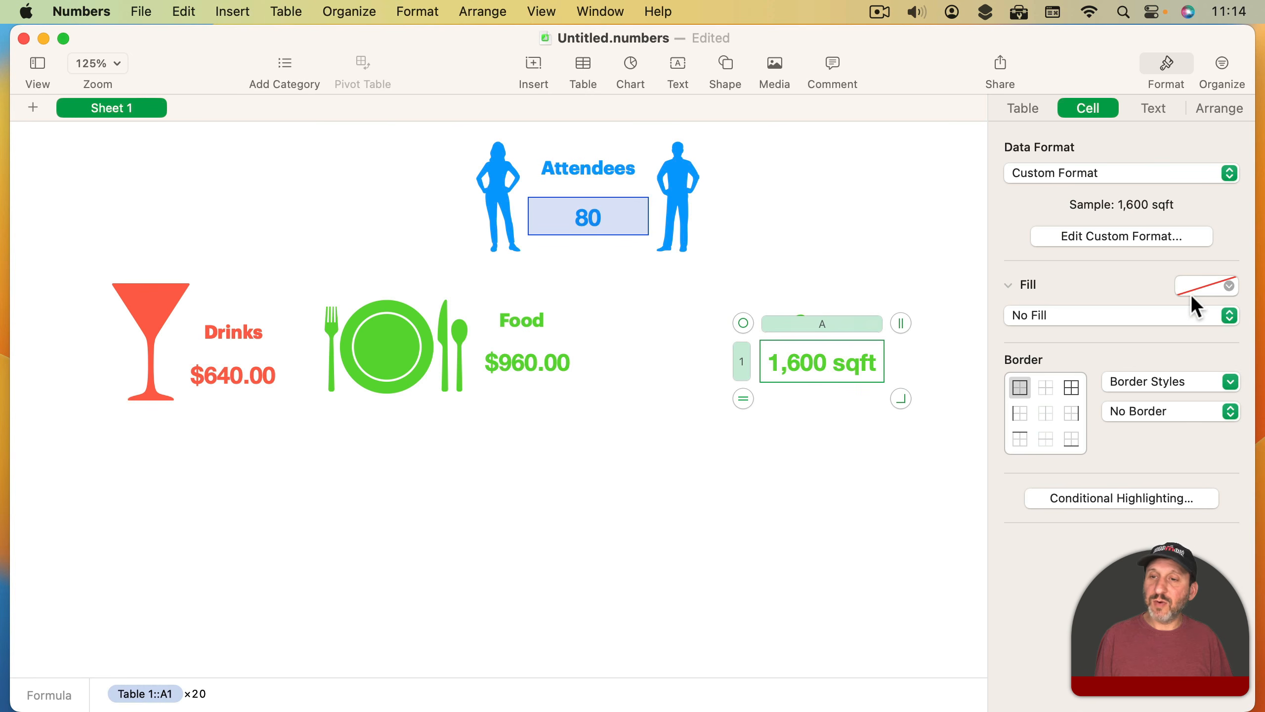
click(1154, 108)
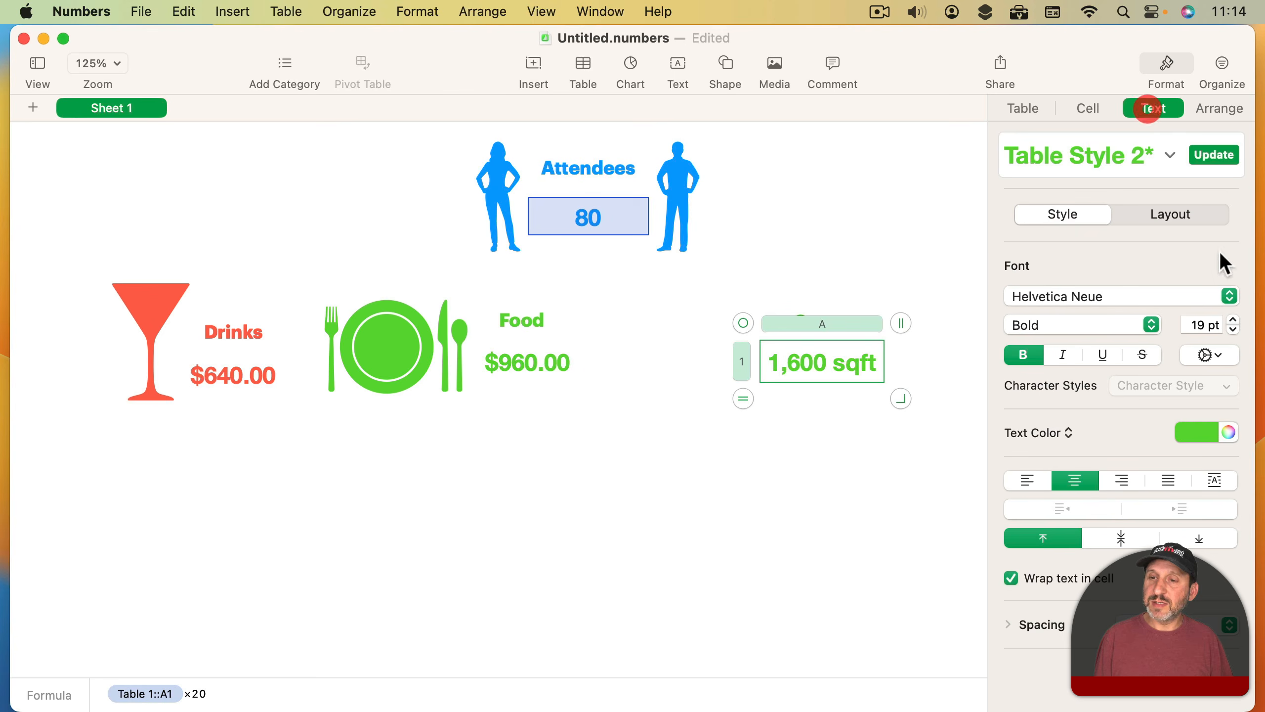
click(1204, 431)
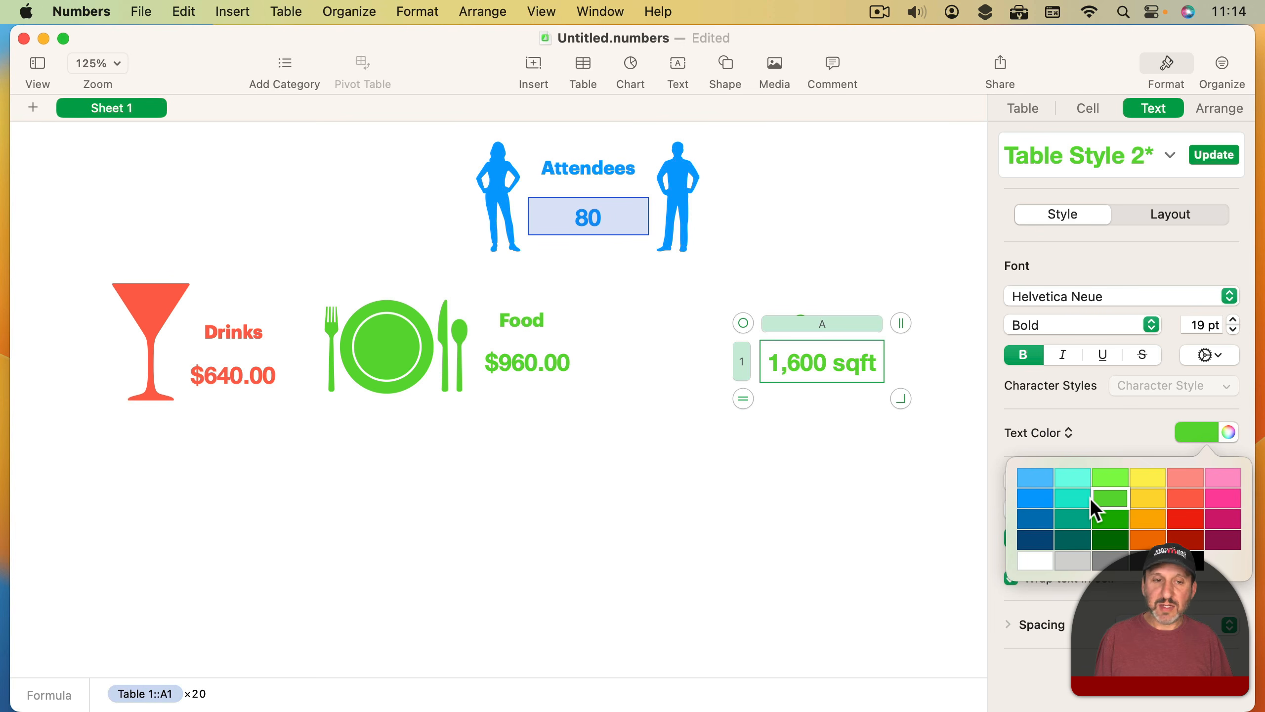
click(1224, 498)
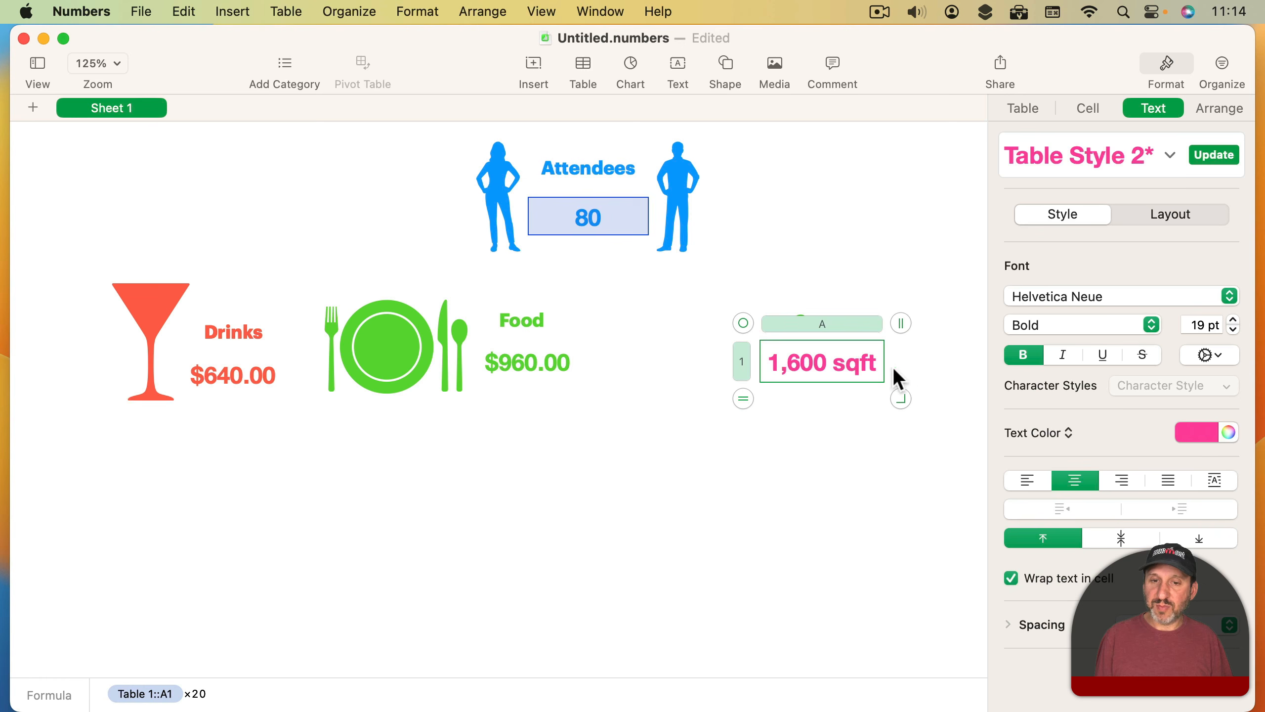
click(809, 319)
click(805, 316)
key(super+a)
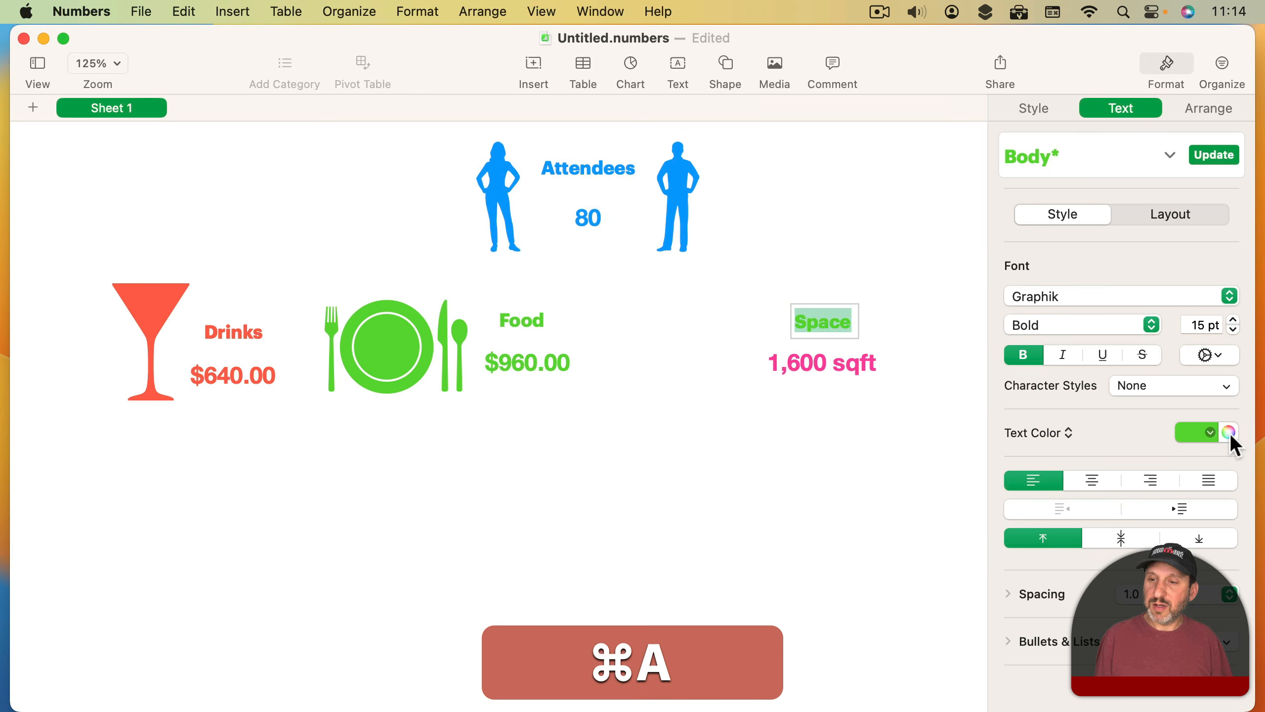
click(1206, 430)
click(1216, 498)
click(813, 465)
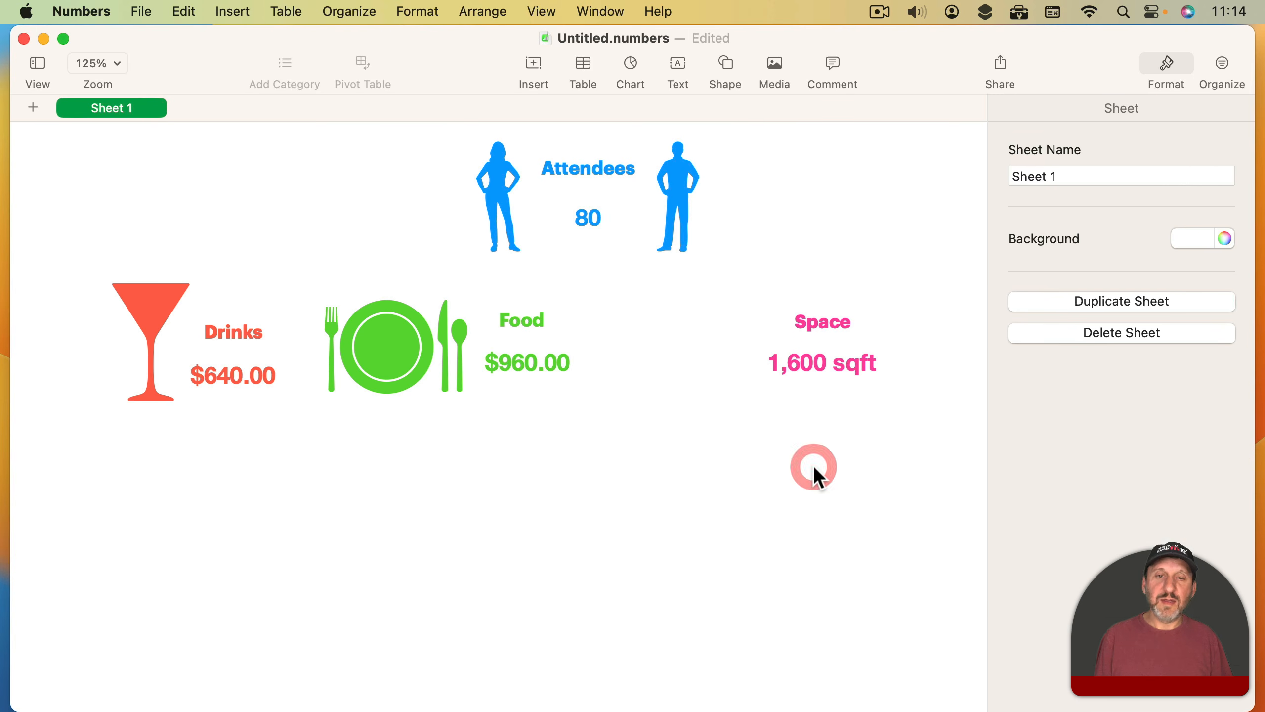
Step: Insert a basic square shape, place it to the left of the Space text and shrink it to clear the value
click(722, 66)
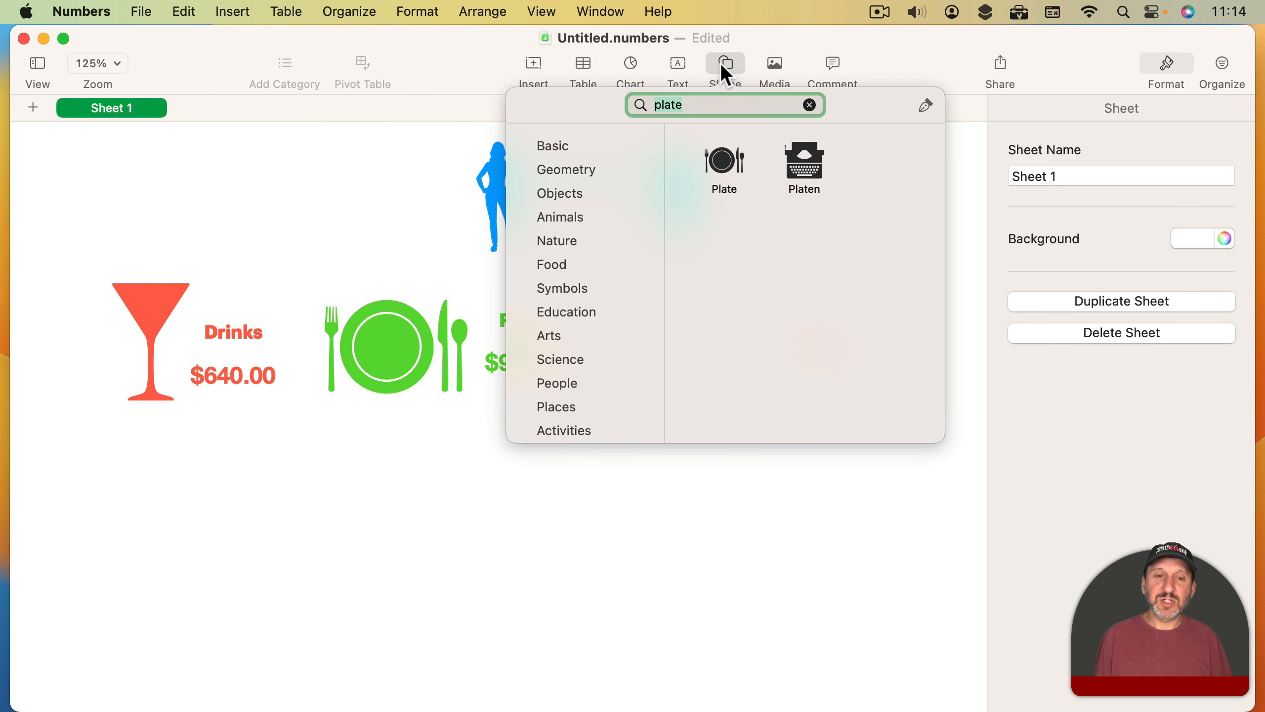
click(573, 145)
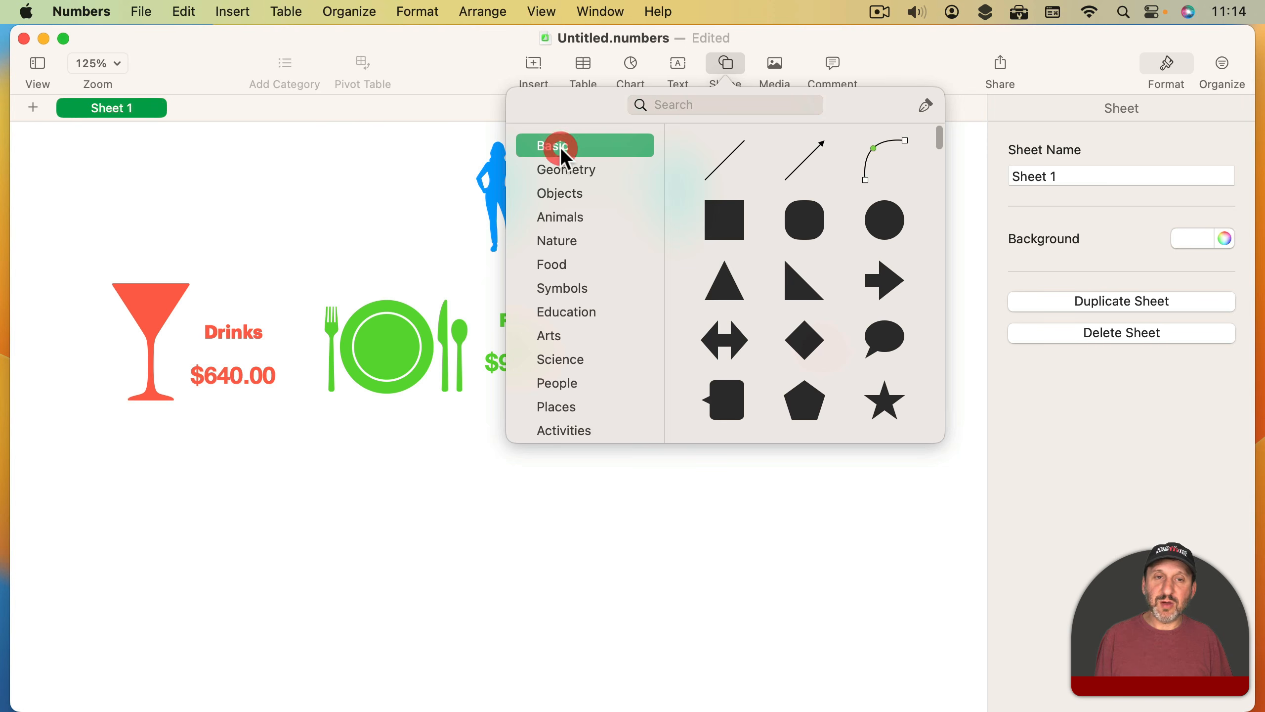
click(726, 219)
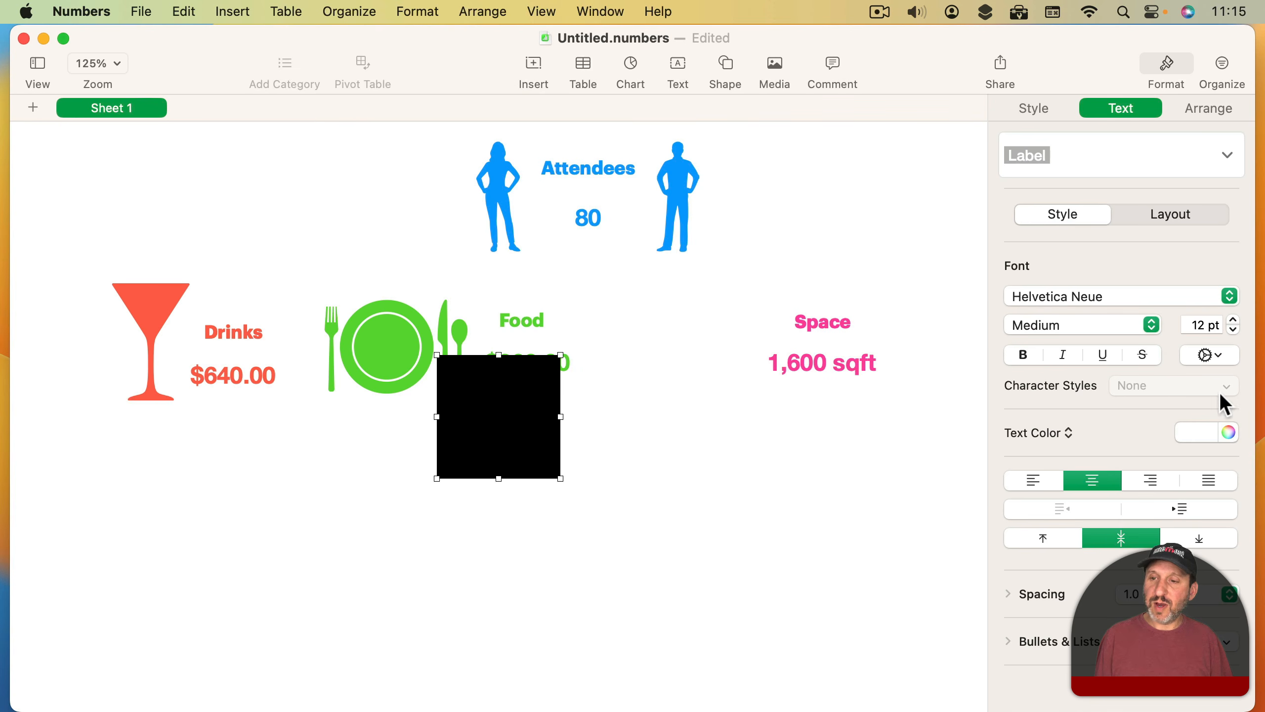
drag(504, 431, 724, 369)
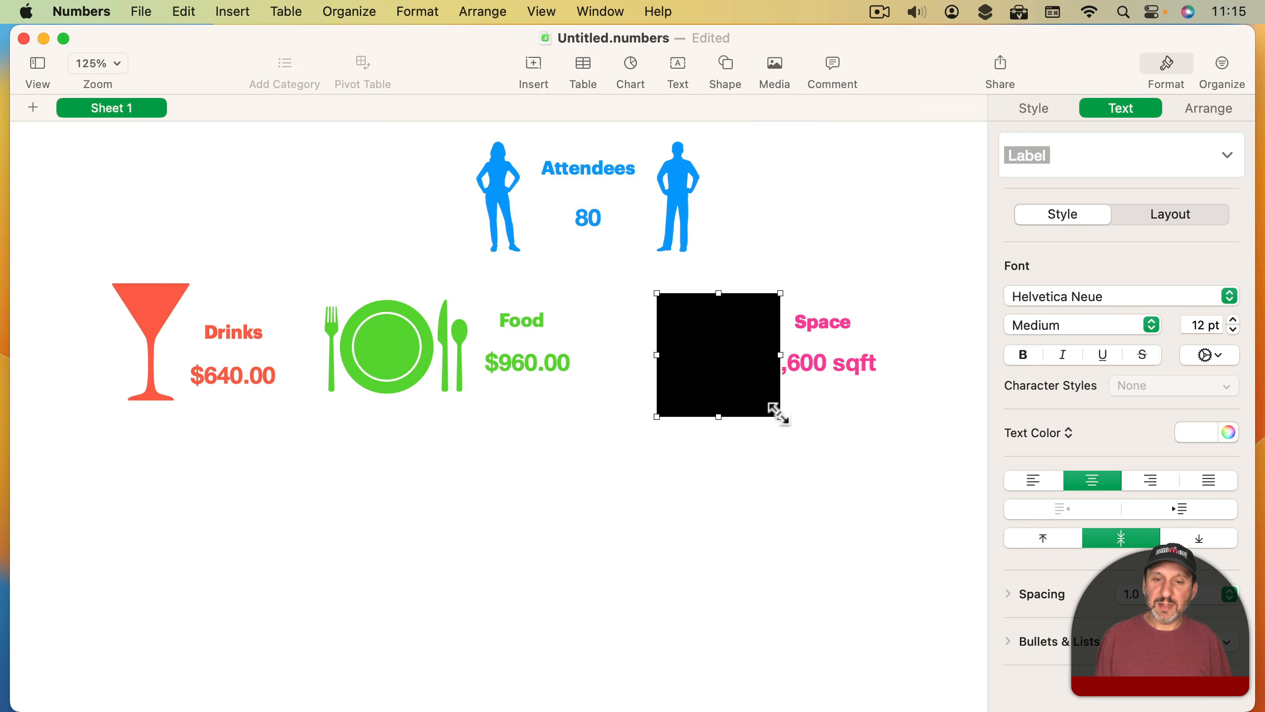
drag(779, 416, 738, 352)
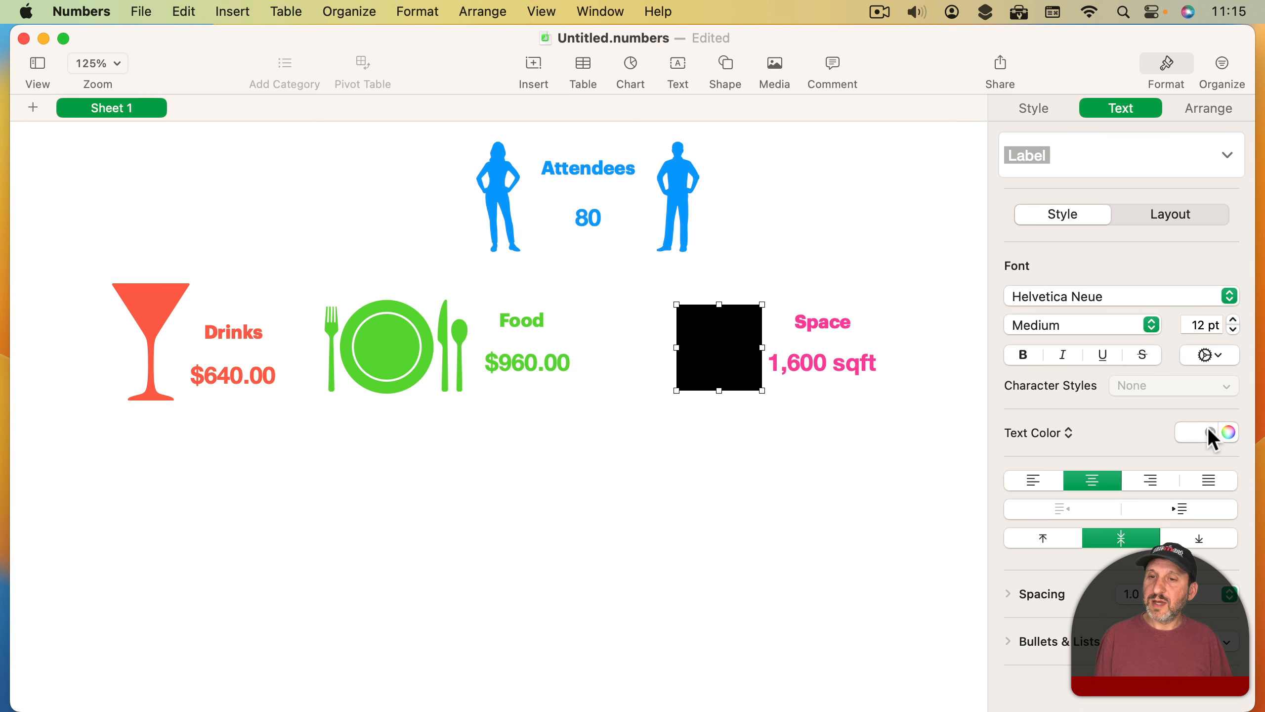
Step: Fill the square beside Space with the same pink as the Space text
click(1040, 113)
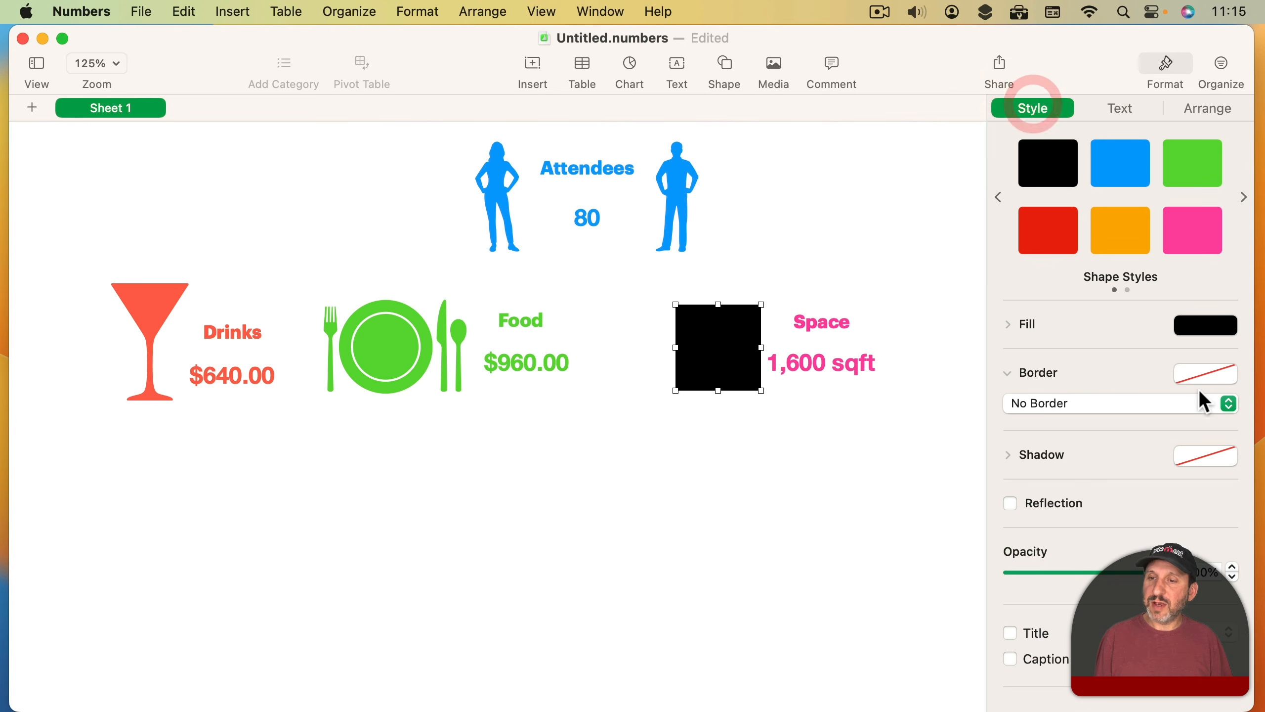
click(1220, 327)
click(1216, 445)
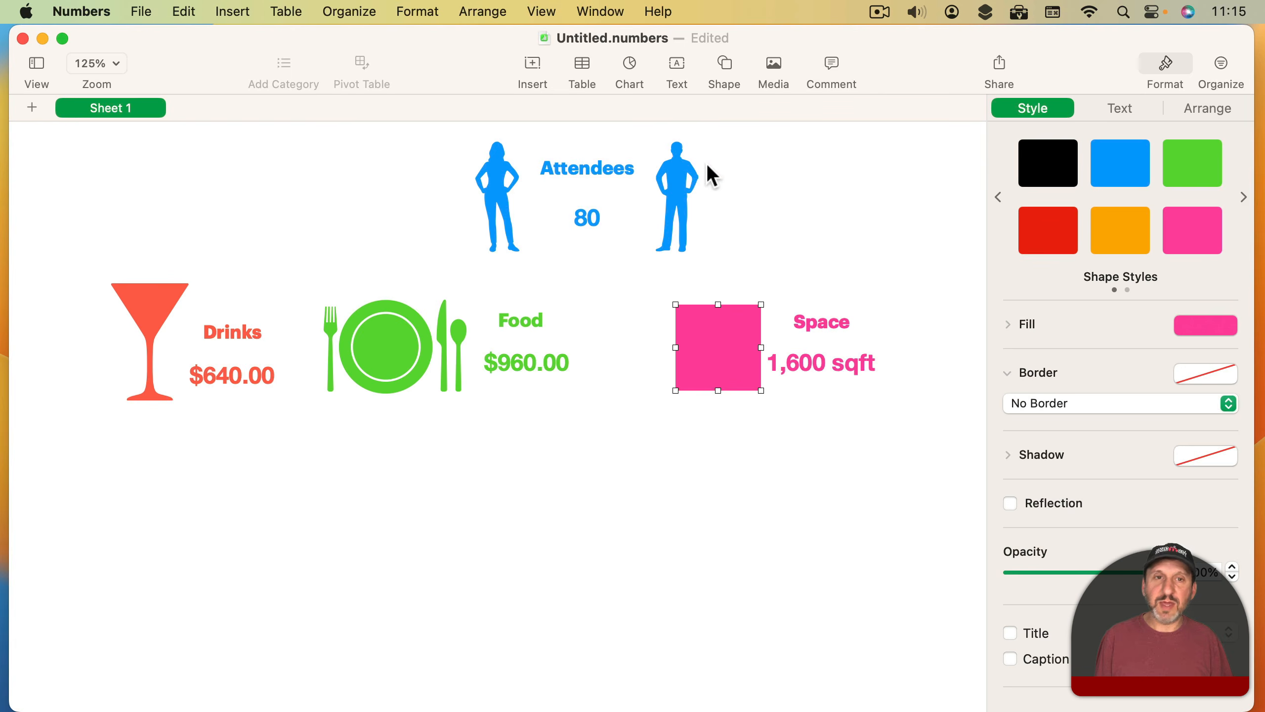
Step: Add a horizontal arrow line just above the square, spanning its width, and colour it the same pink
click(726, 65)
click(817, 160)
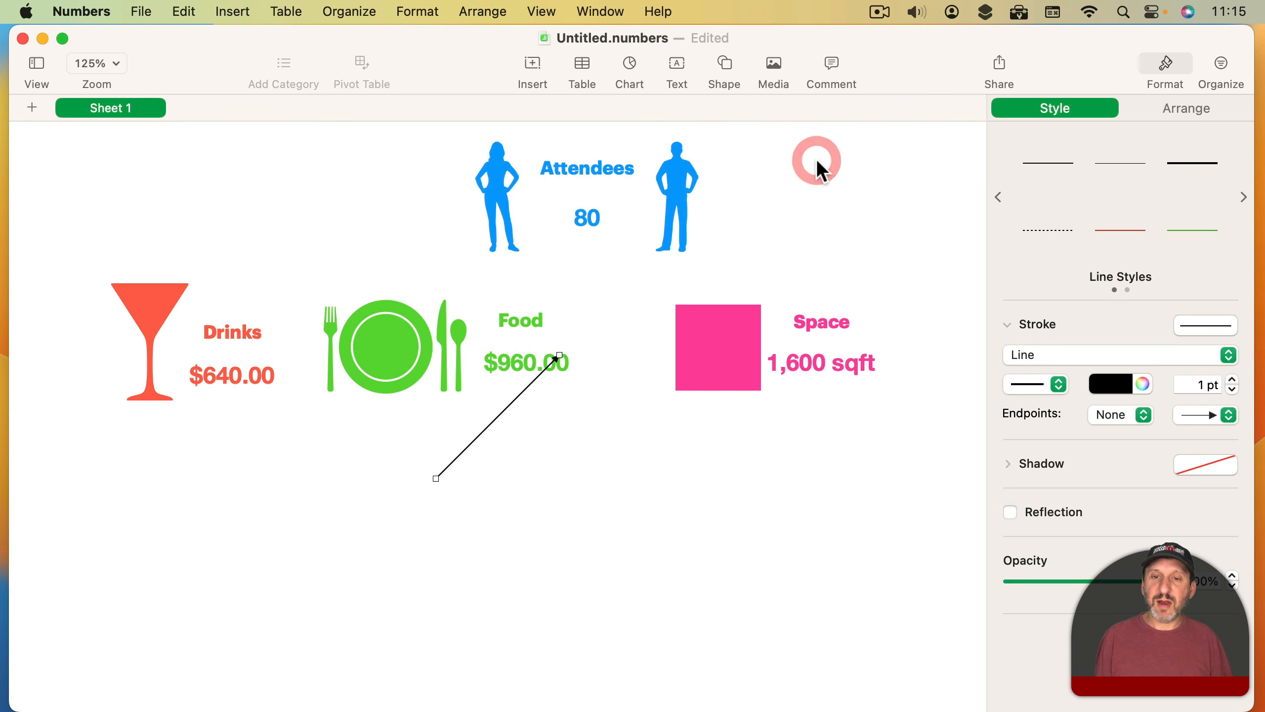
drag(559, 355, 757, 299)
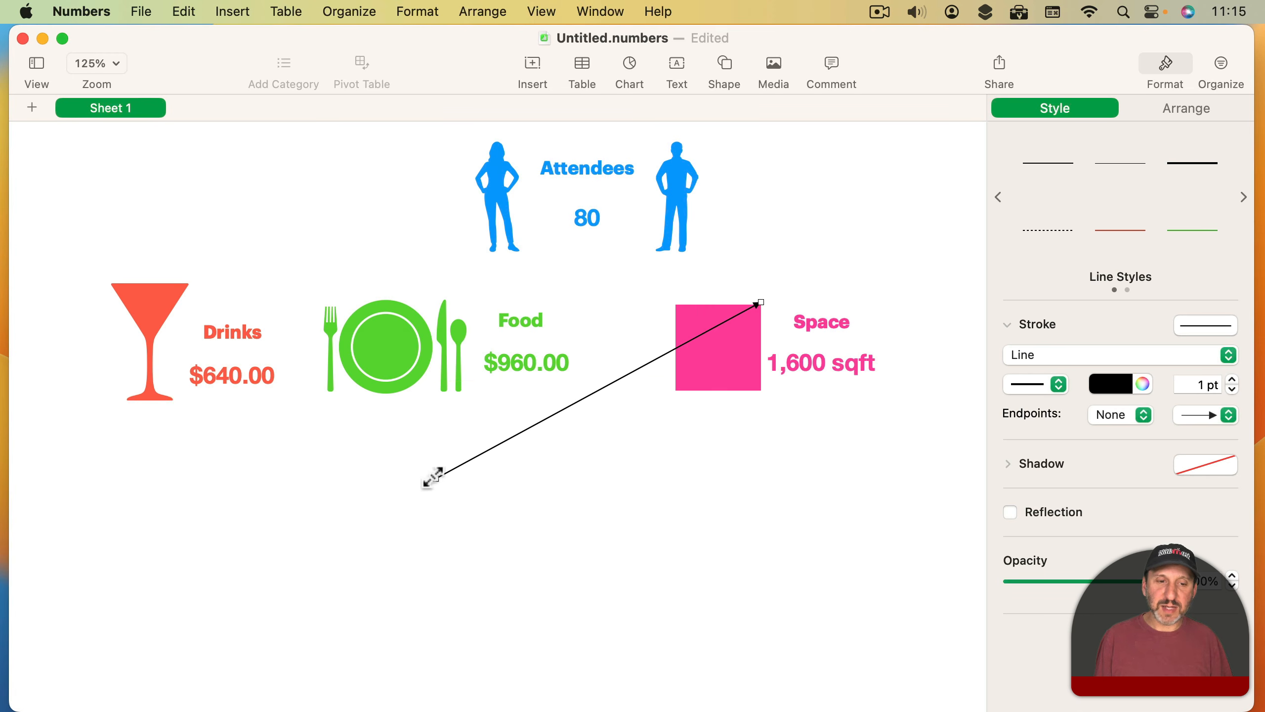
drag(432, 478, 673, 302)
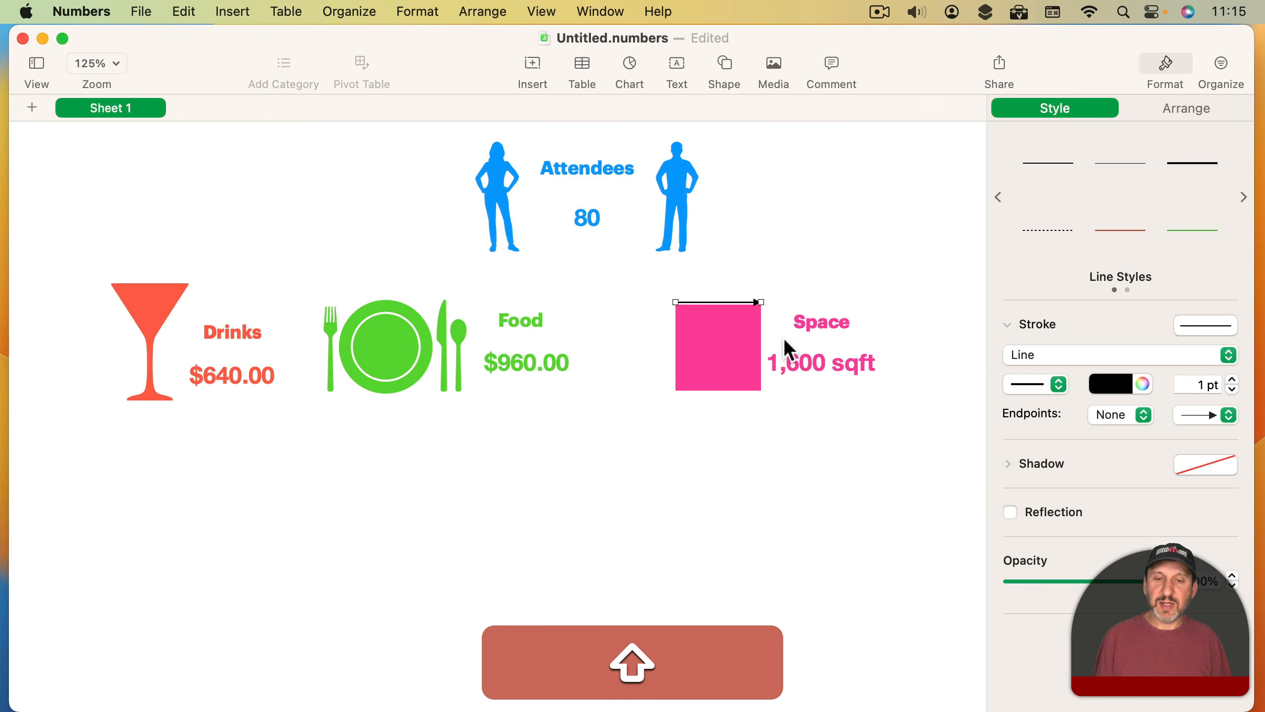
key(shift+Up)
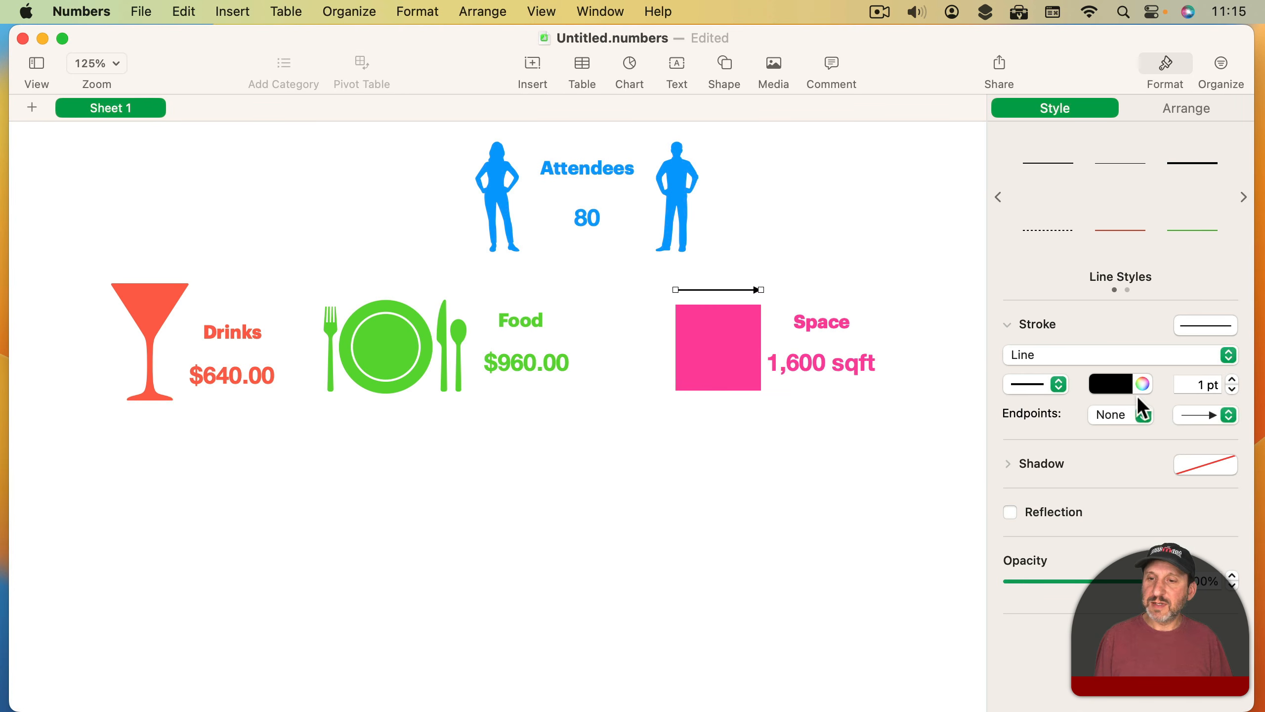
click(1123, 388)
click(1205, 451)
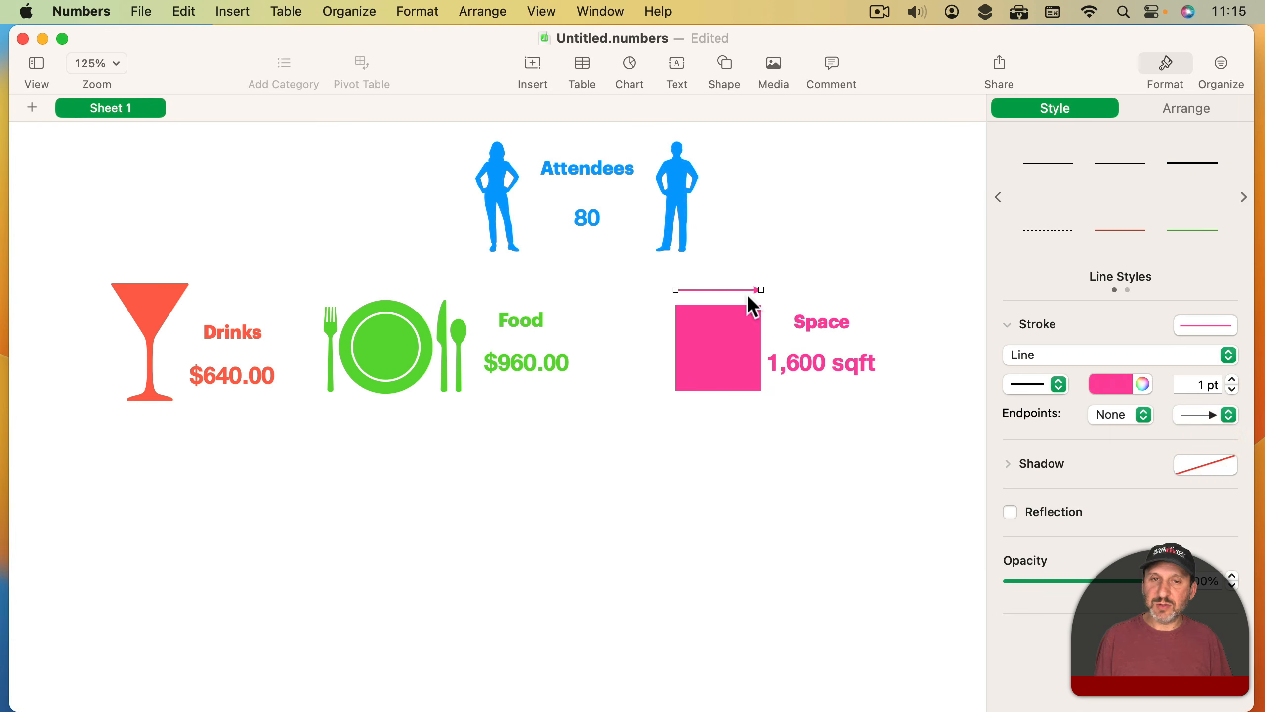
Step: Duplicate the pink arrow and turn the copy into a downward vertical arrow along the square's right side, spanning its height
drag(743, 295, 780, 388)
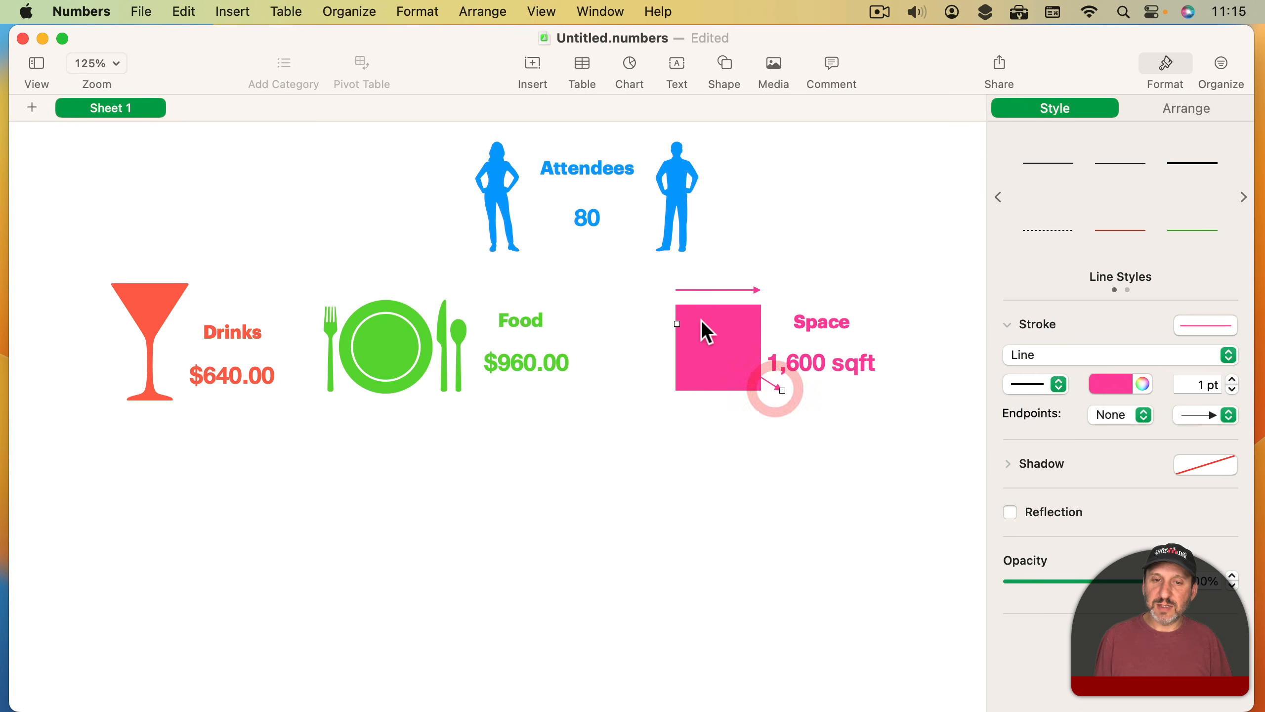
drag(700, 322, 781, 305)
key(shift+Left)
key(shift+Left)
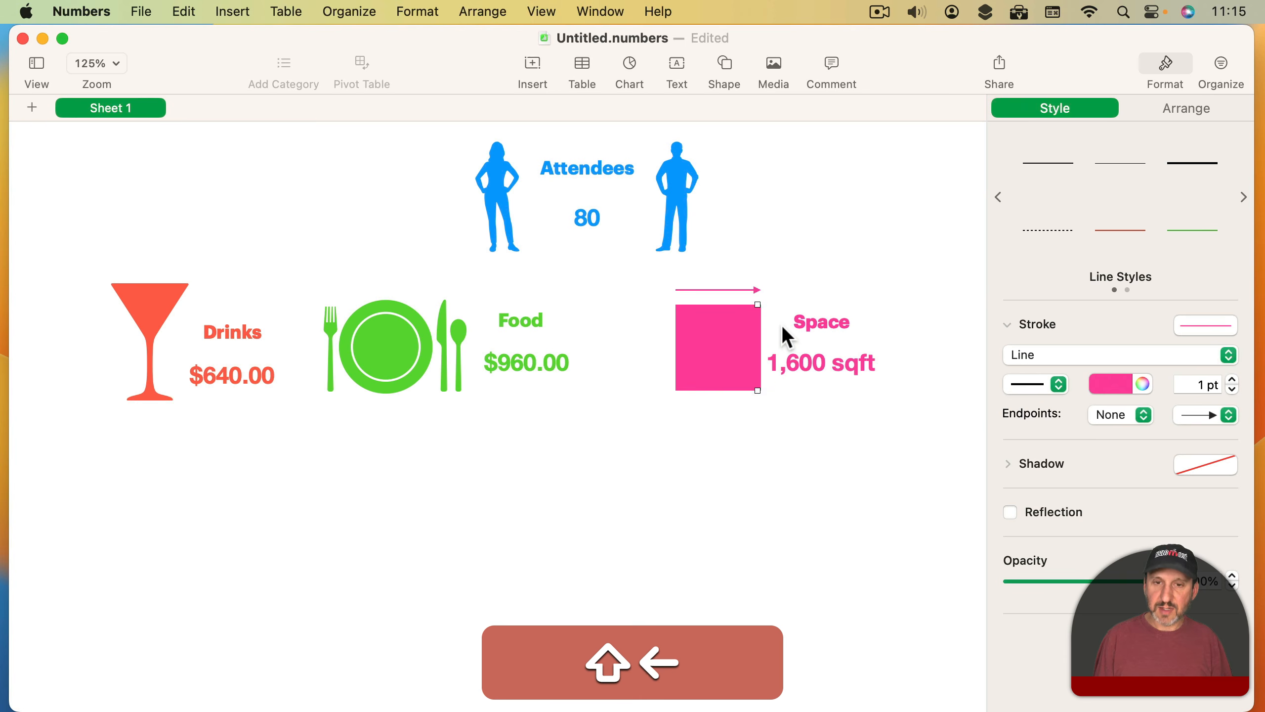
key(shift+Right)
key(Left)
key(Right)
key(Right)
key(Right)
key(Right)
key(Right)
key(Right)
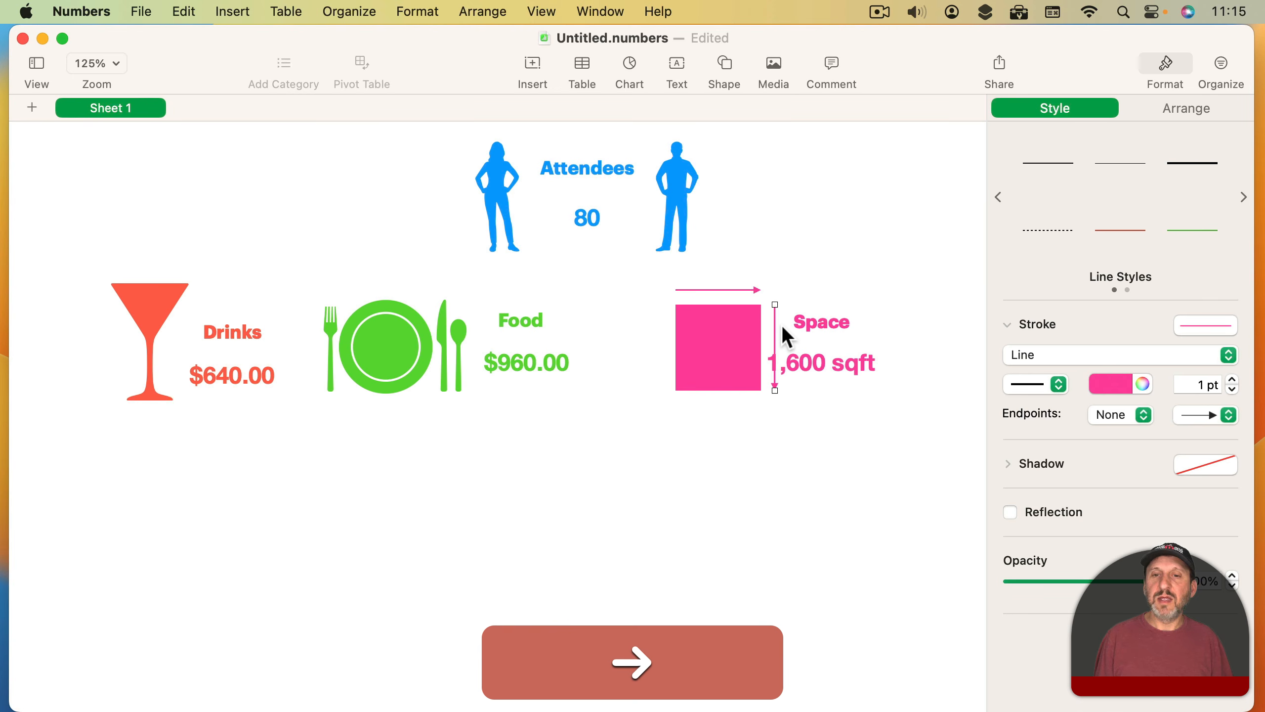
Step: Move the Space heading and its value together to the right so they clear the vertical arrow
drag(794, 298, 838, 406)
drag(820, 361, 847, 359)
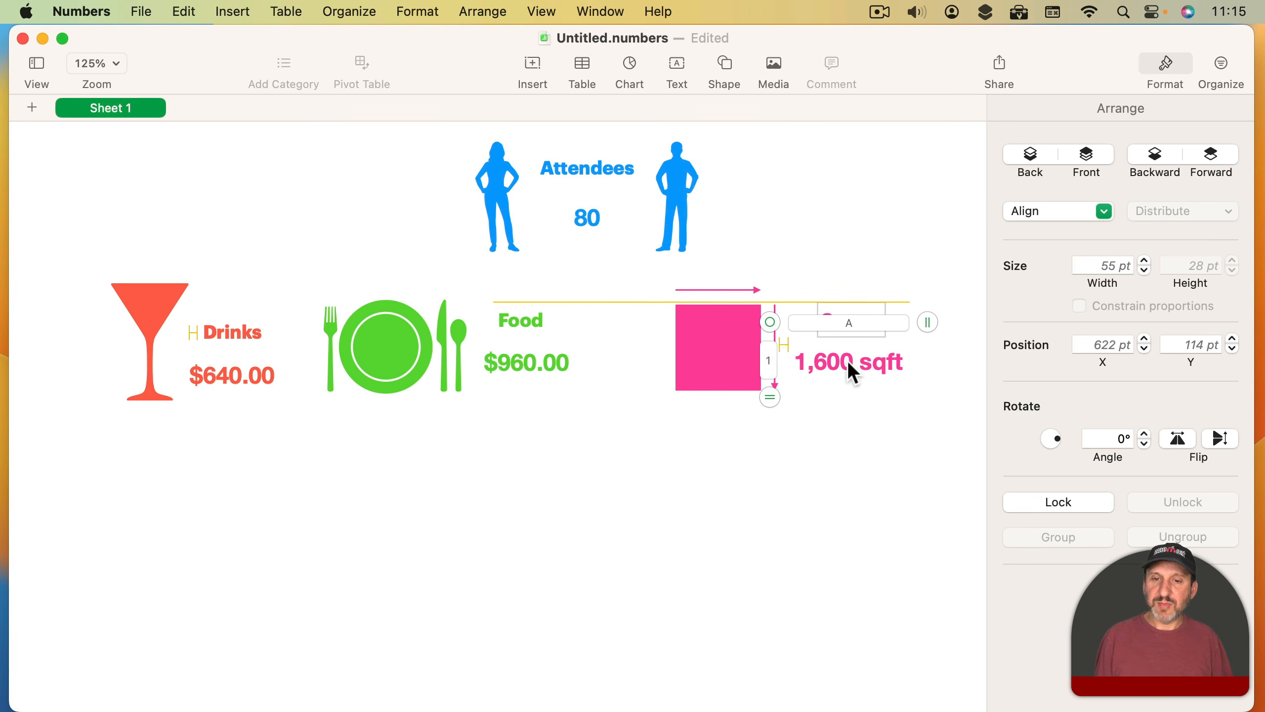
click(817, 427)
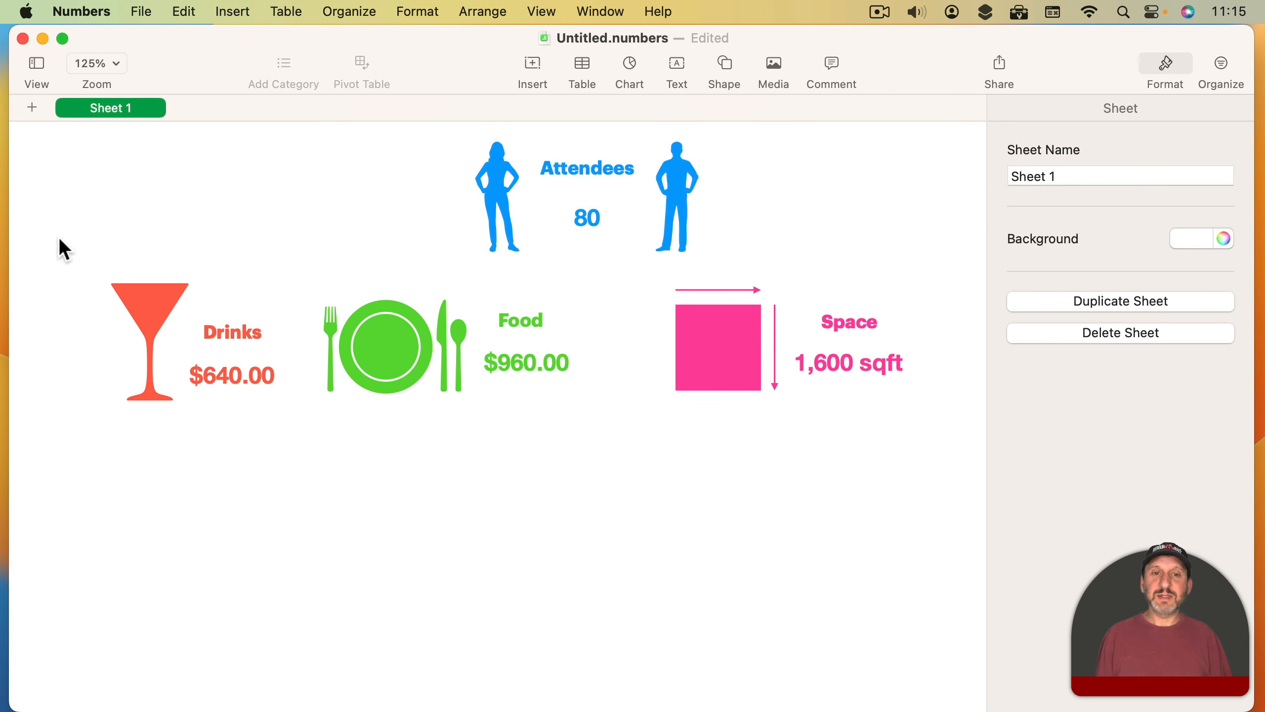
Step: Set the attendee number to 70
click(593, 218)
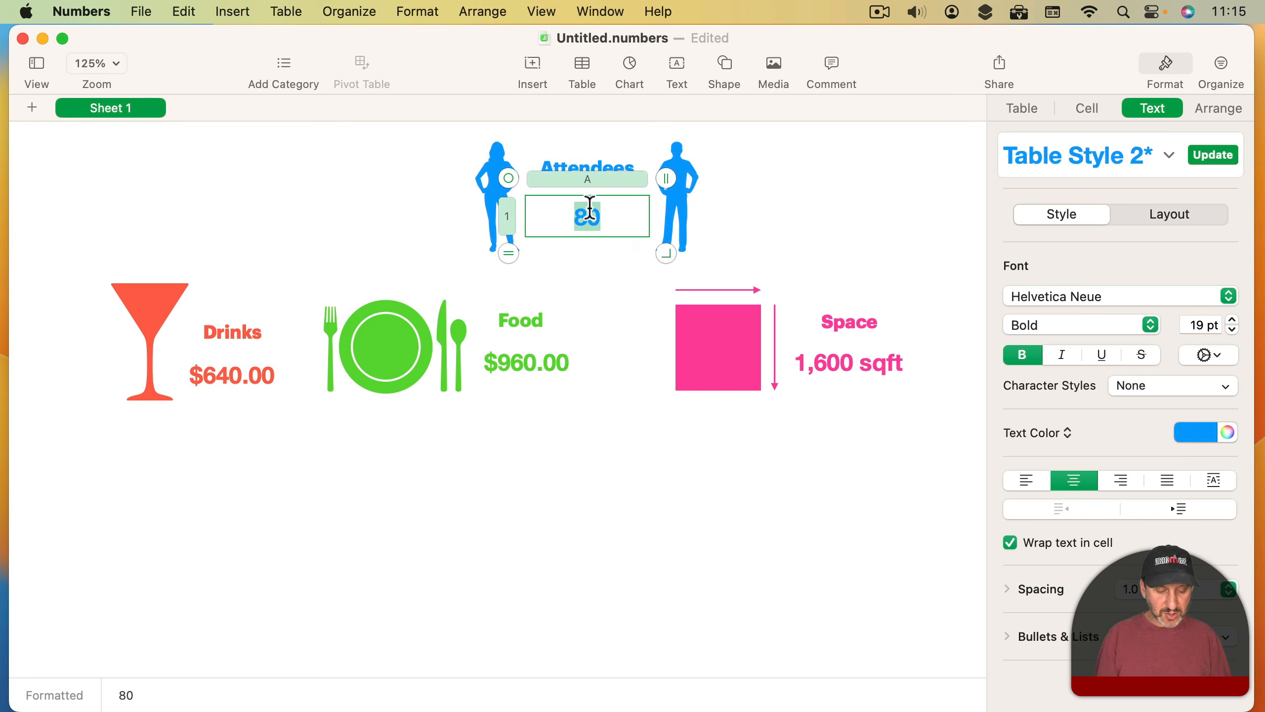
text(70)
key(Return)
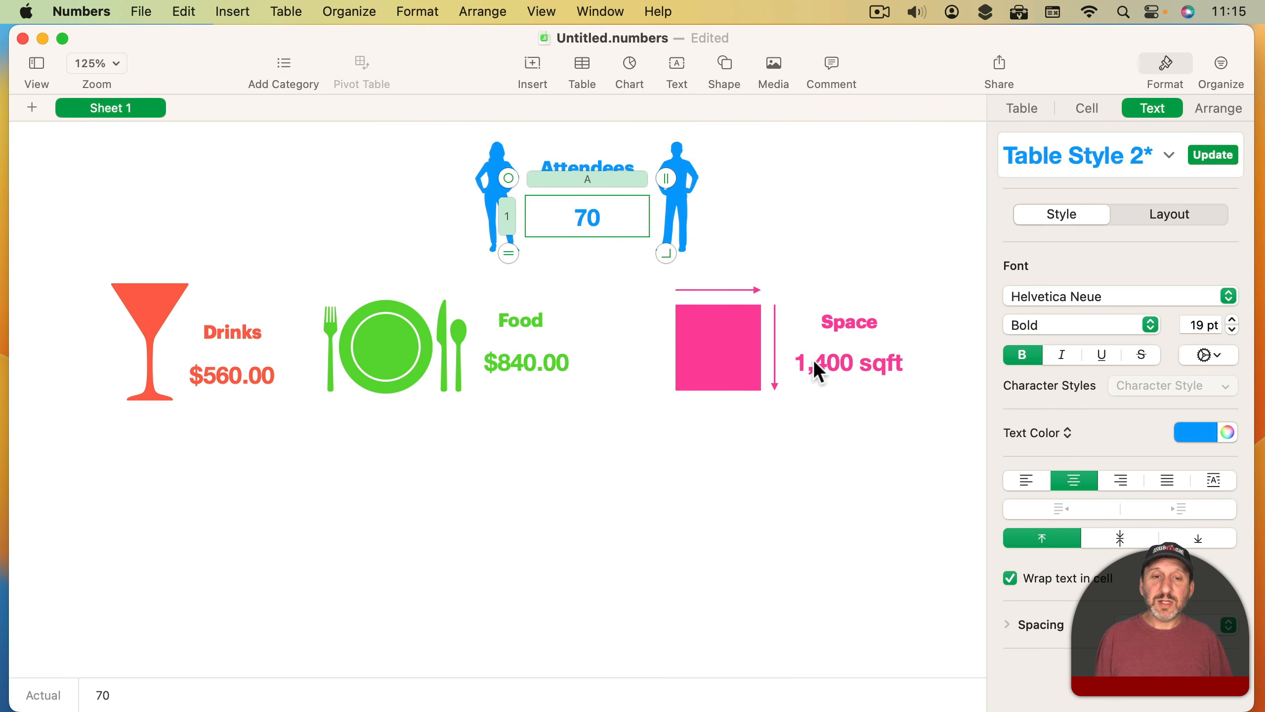
Step: Replace the Space value's formula with the MIN of 10 and the attendee number, multiplied by 40
double_click(850, 364)
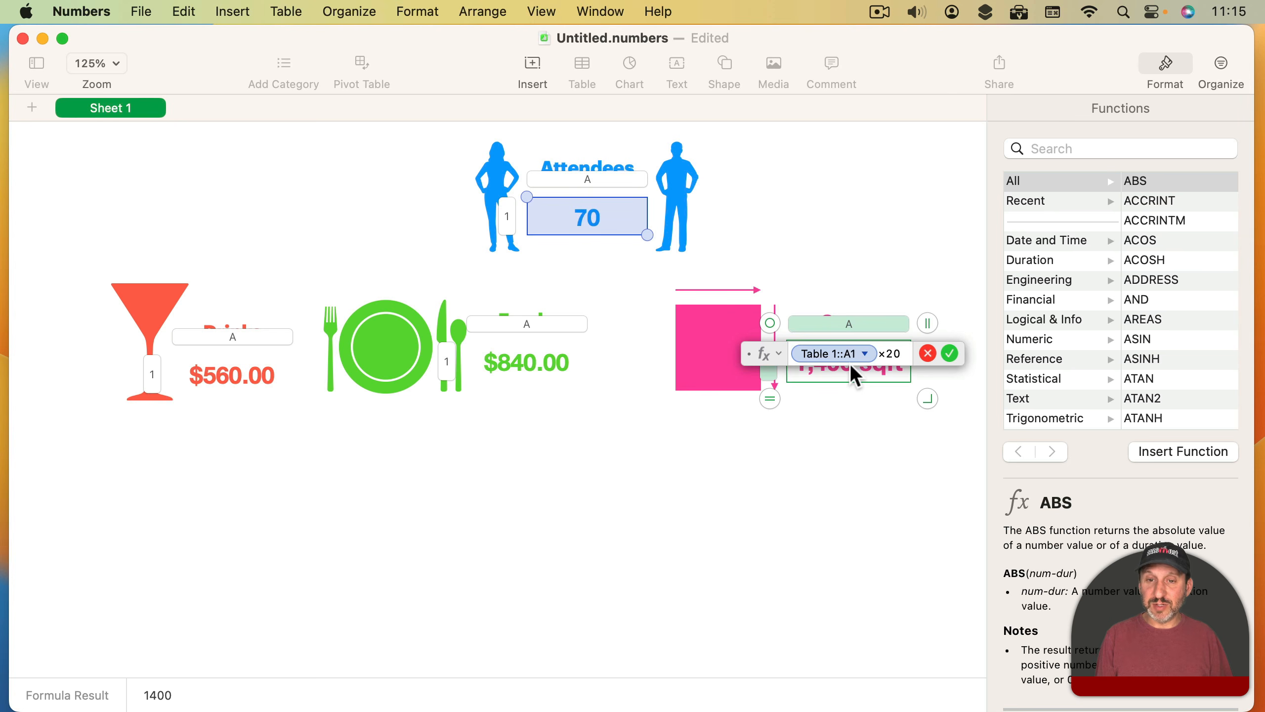
key(super+a)
key(super+BackSpace)
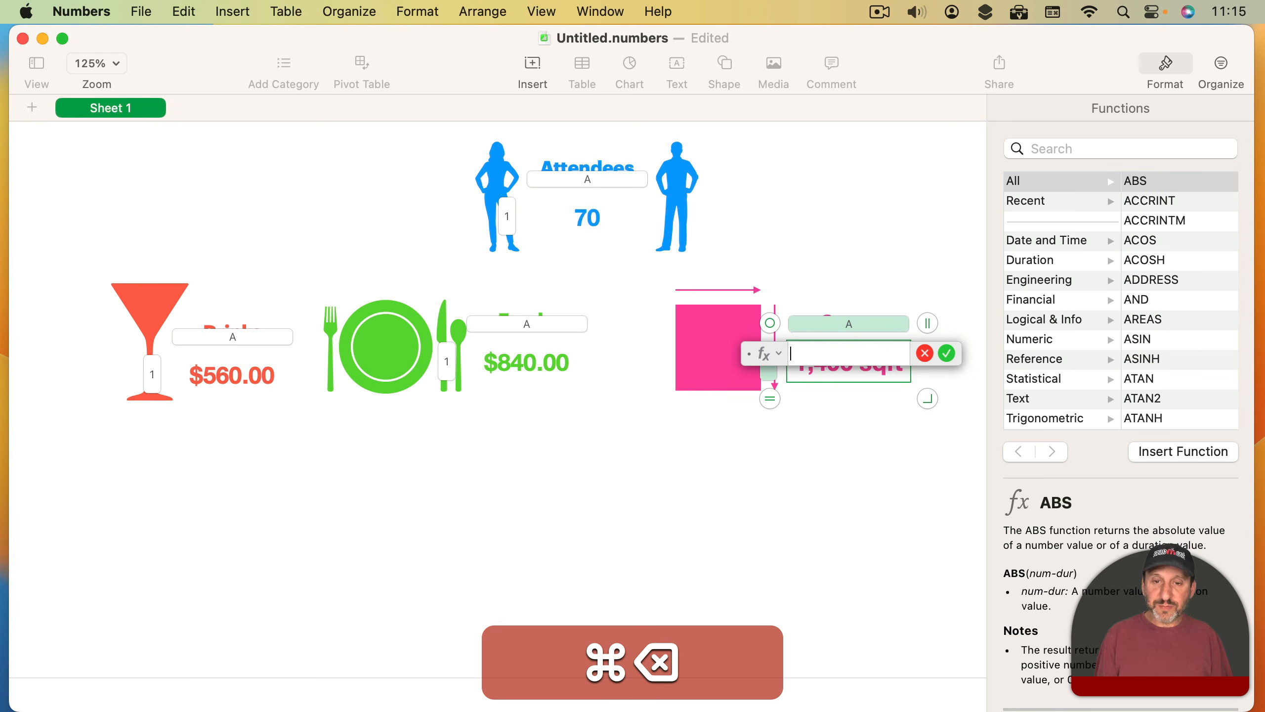
text(min()
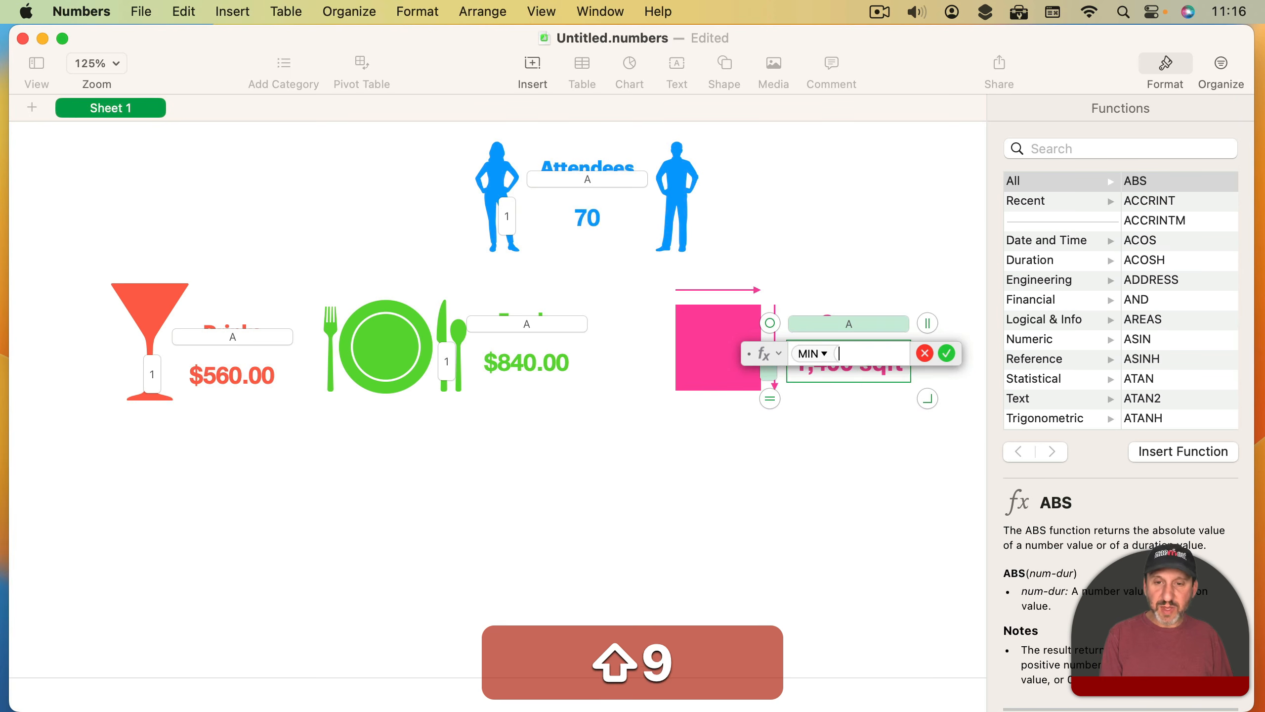
text(10,)
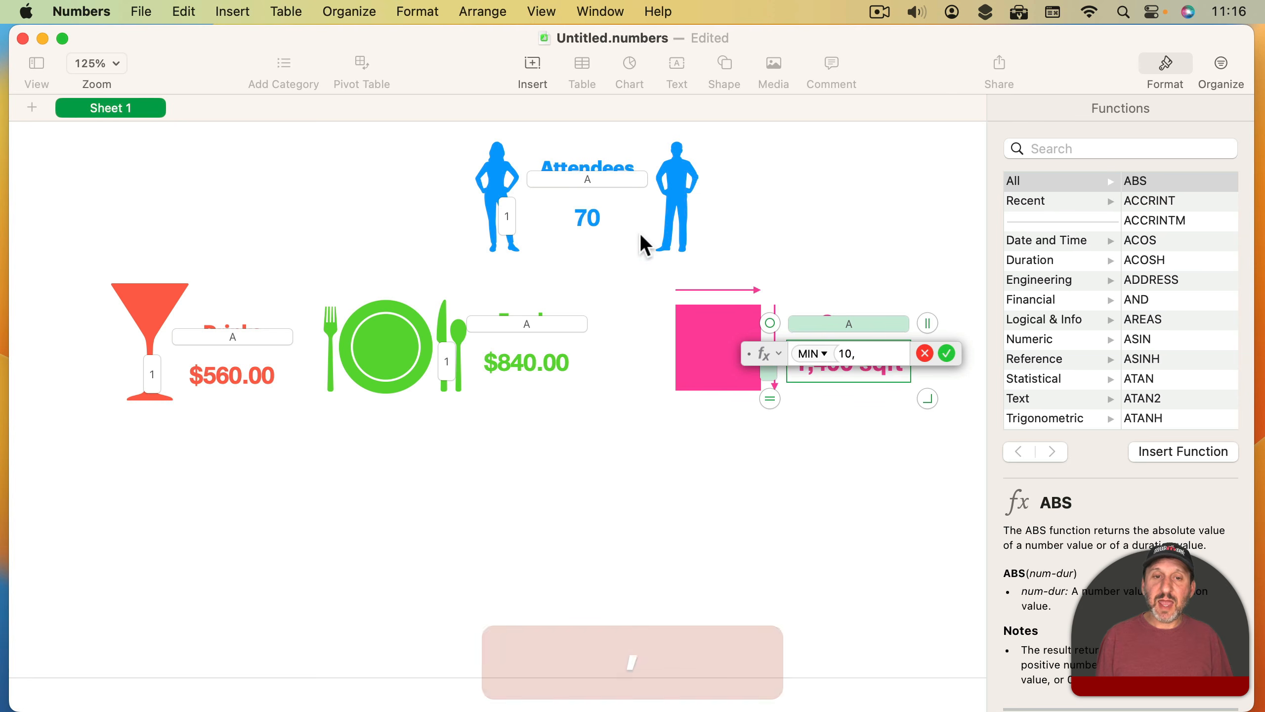
click(600, 212)
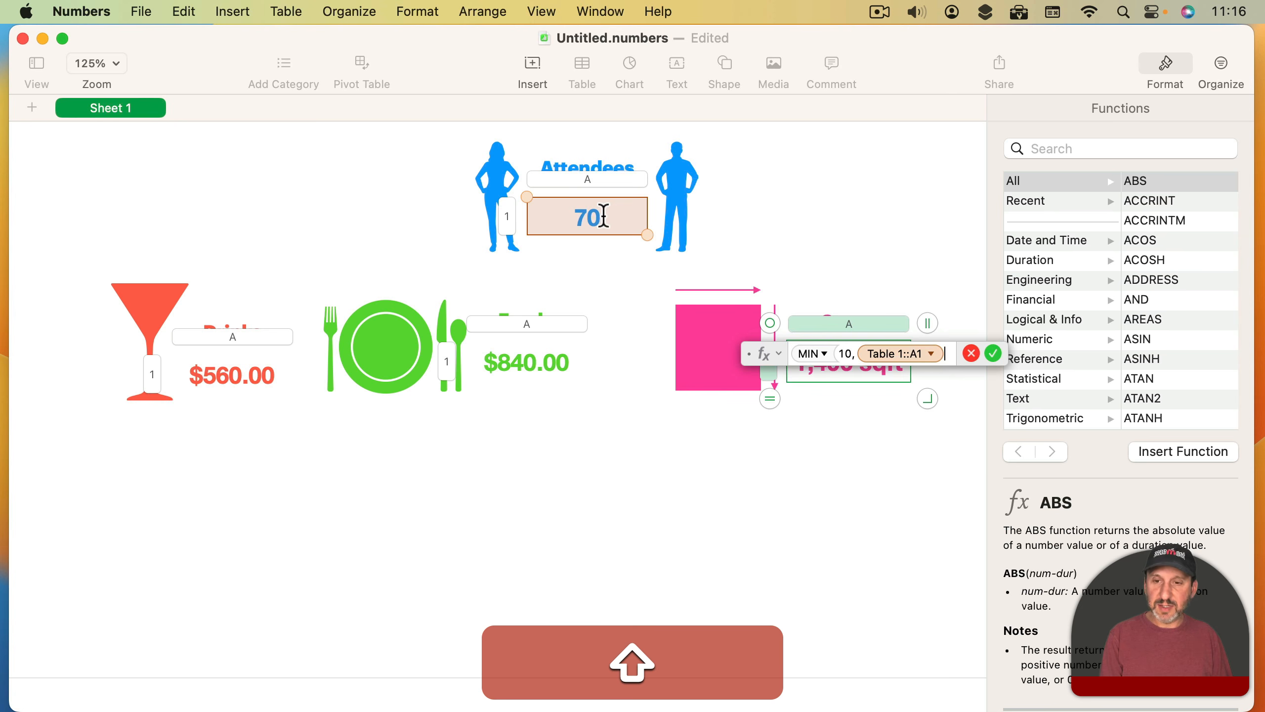
text()*40)
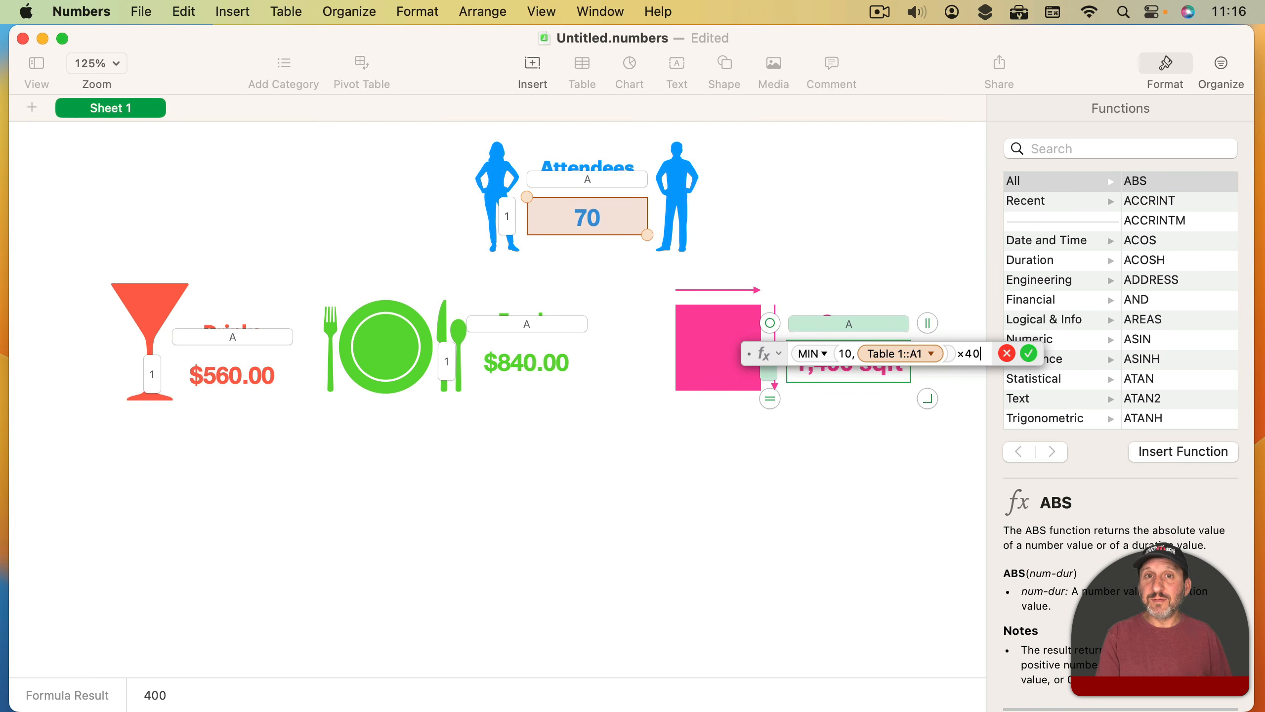
Step: Extend the Space value's formula by adding MAX of 0 and the attendee number minus 10, multiplied by 20
text(+)
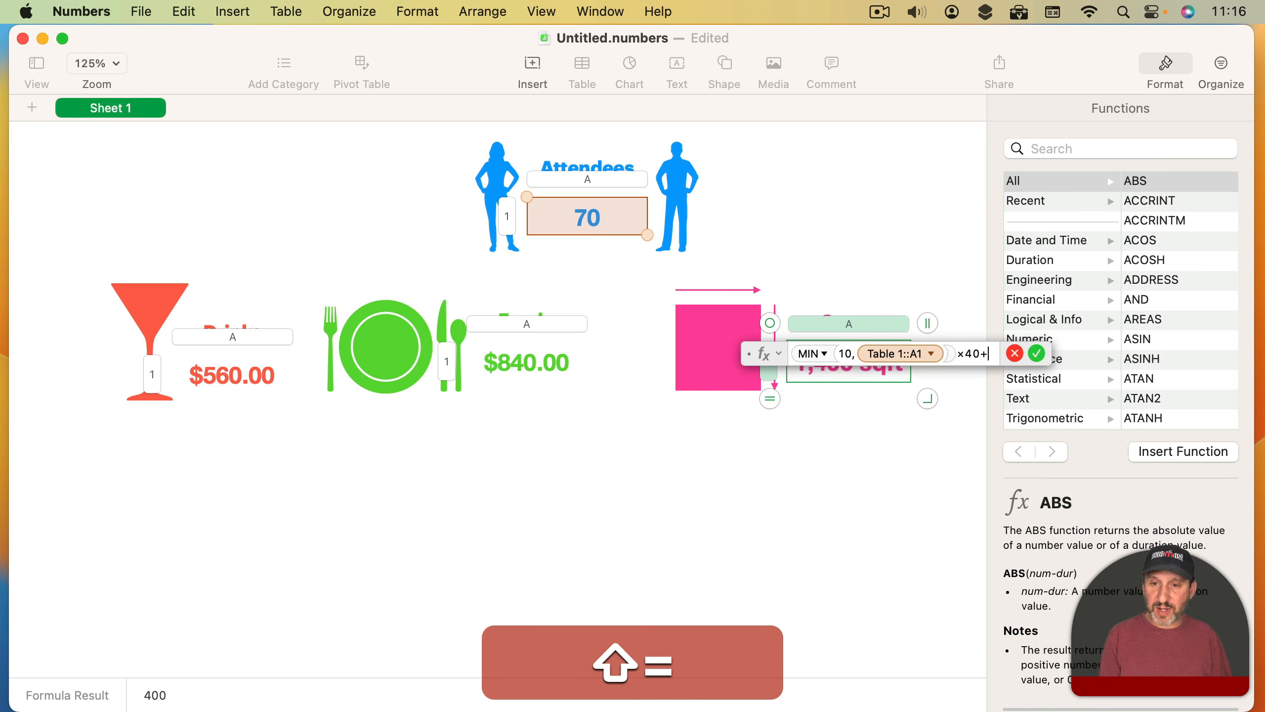
text(M)
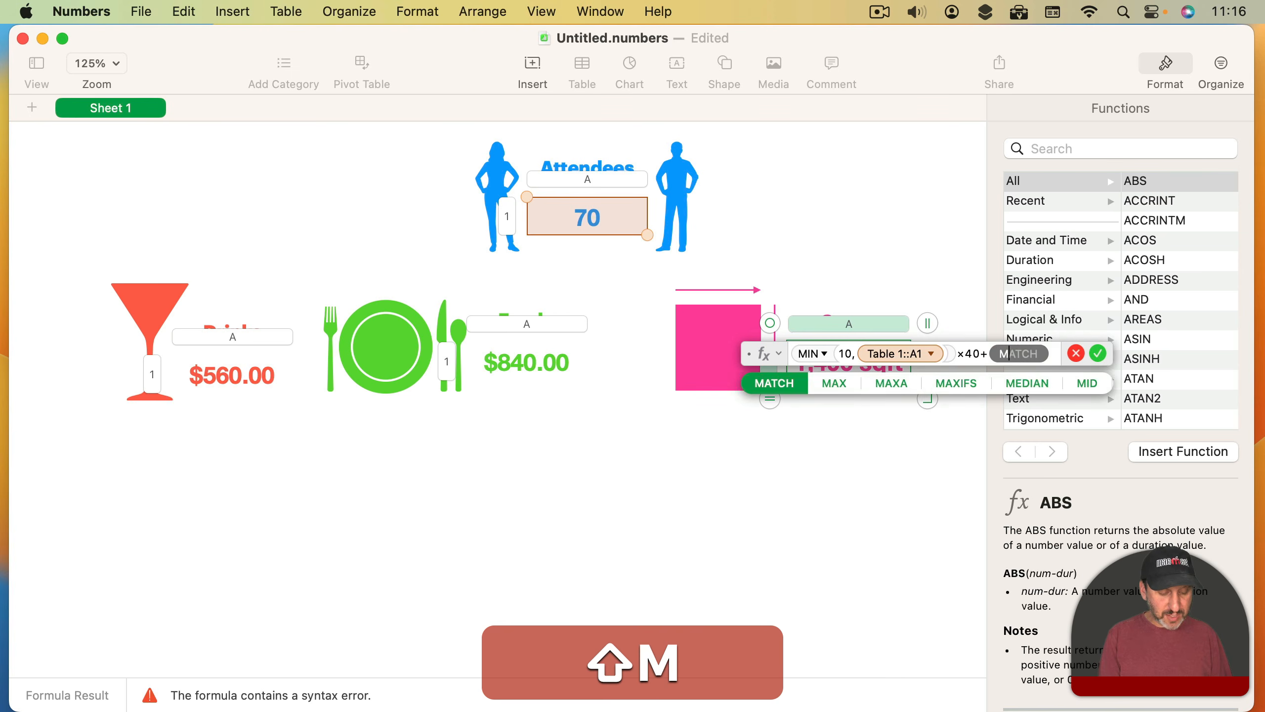
text(AX(0,)
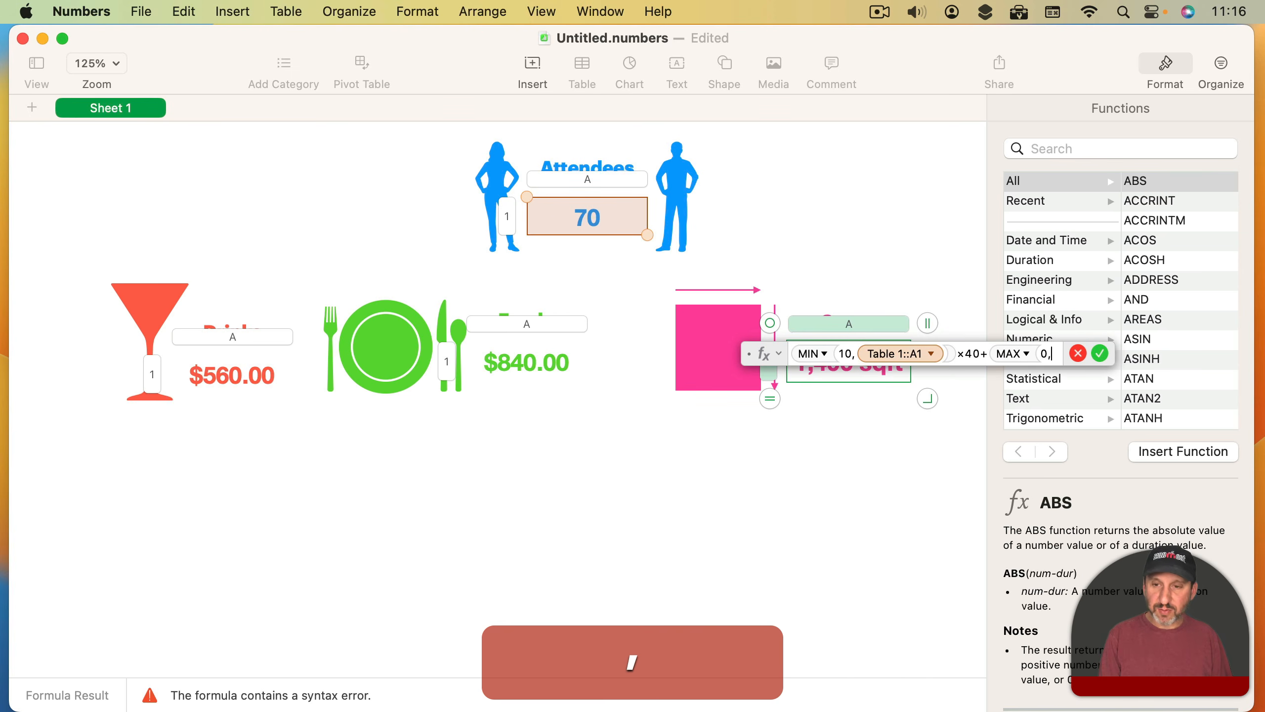
click(581, 215)
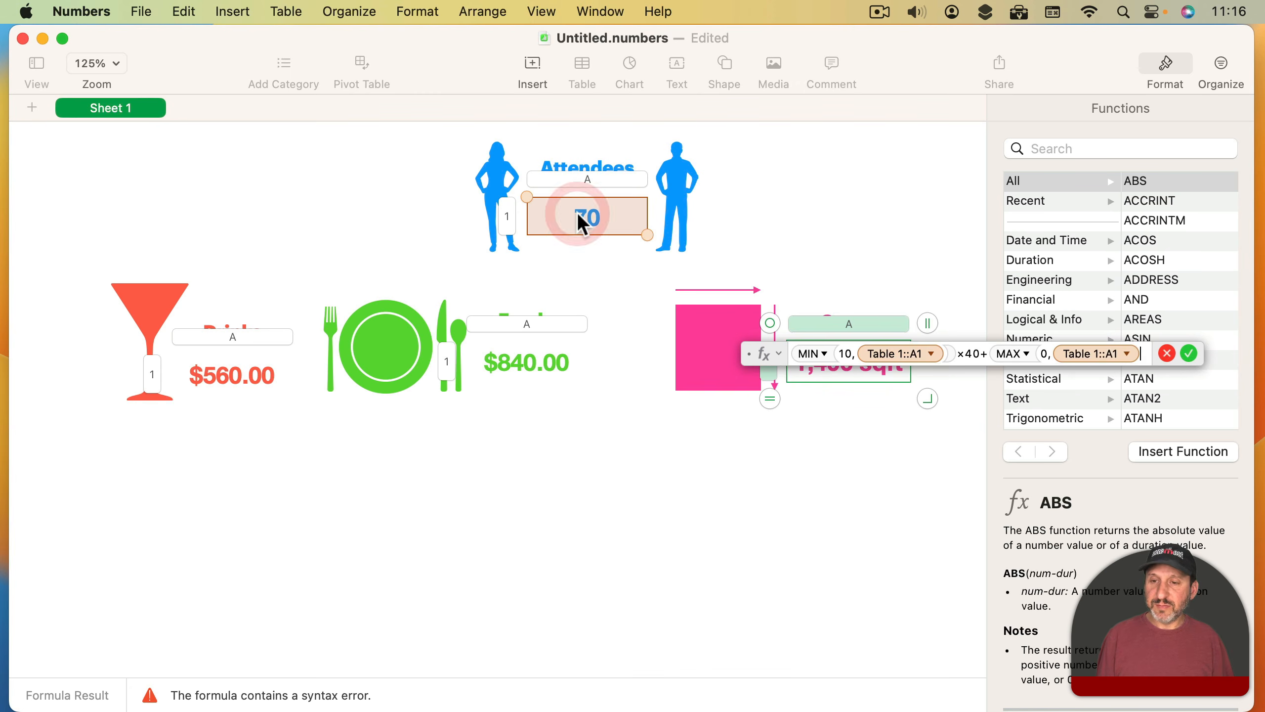
text(-10))
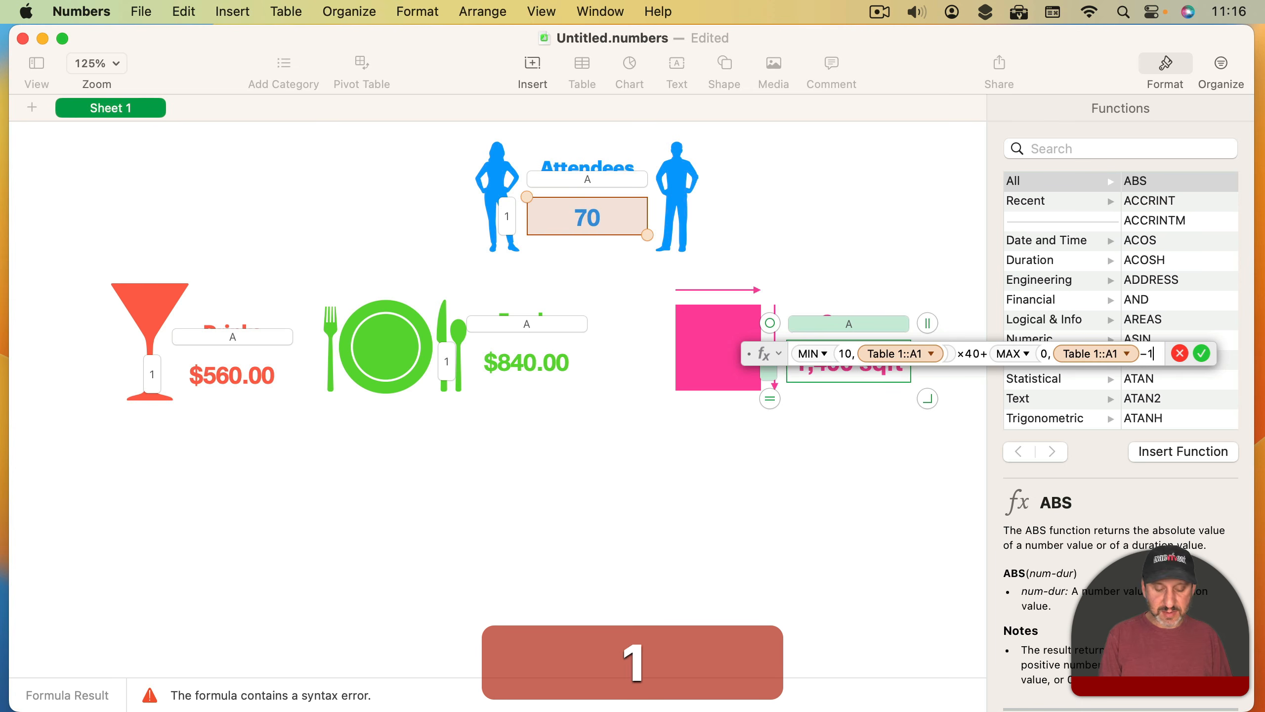
text(*)
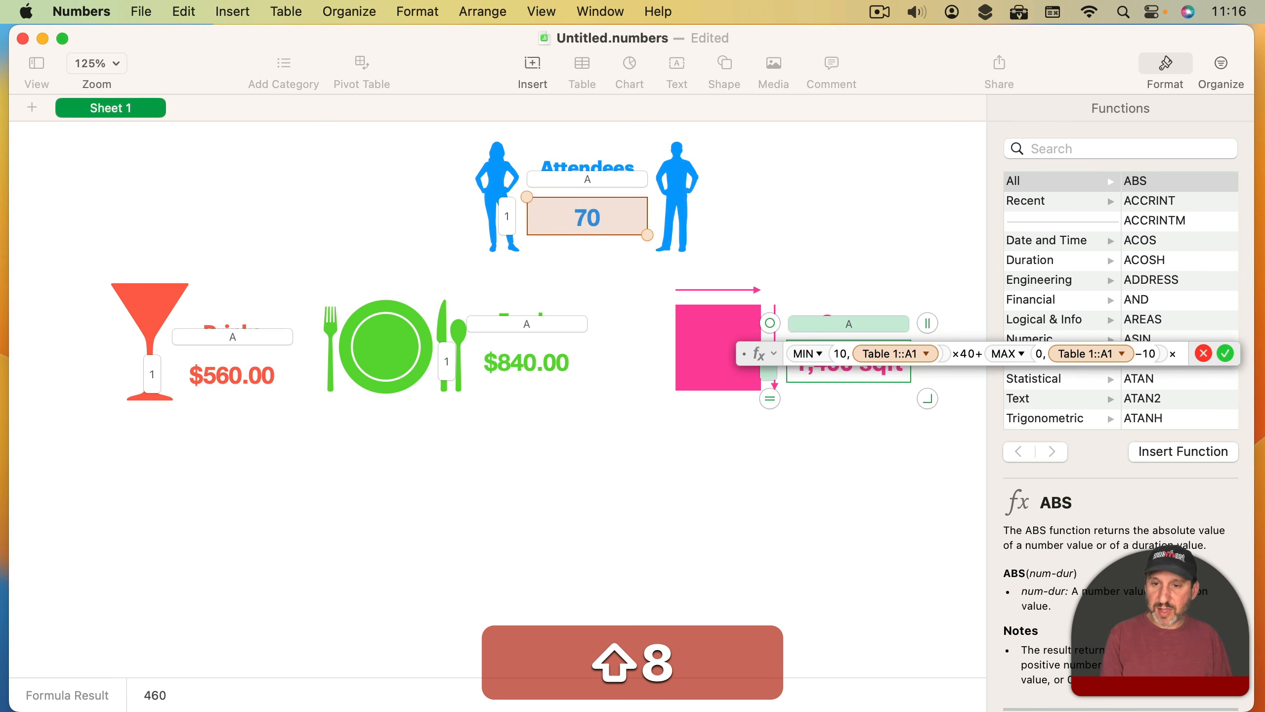
text(20)
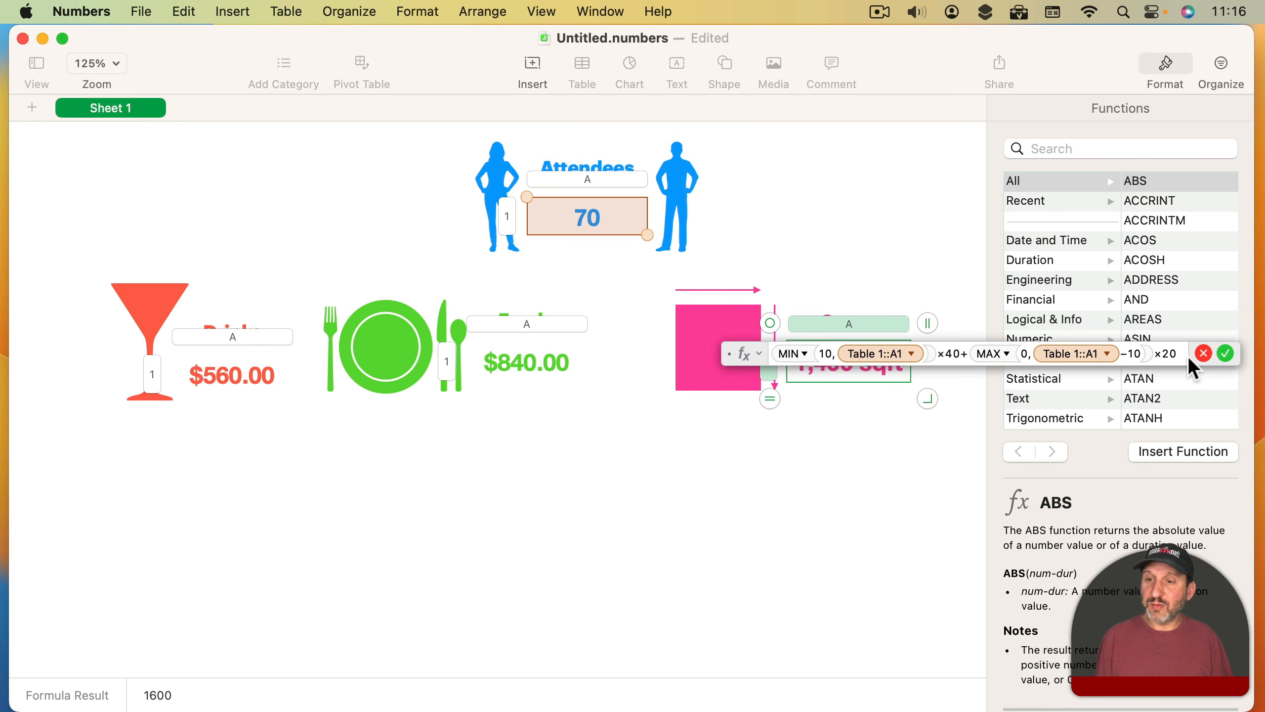
key(Return)
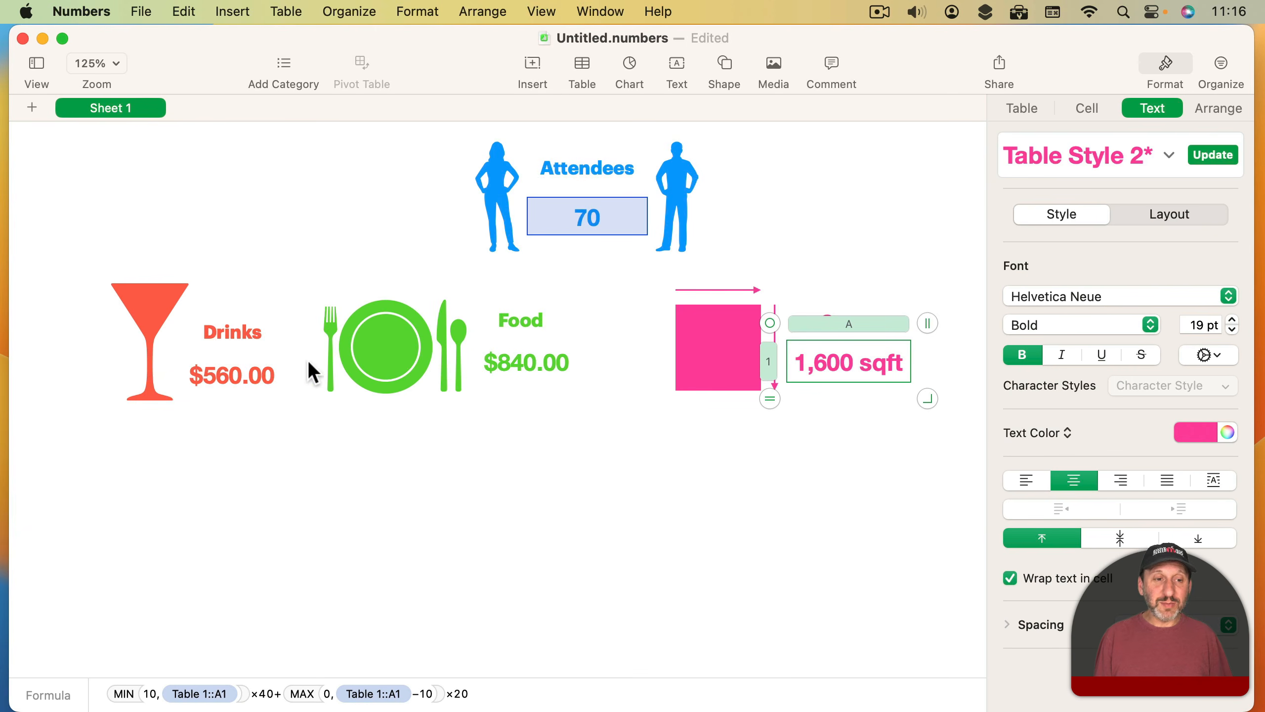
click(258, 369)
click(531, 364)
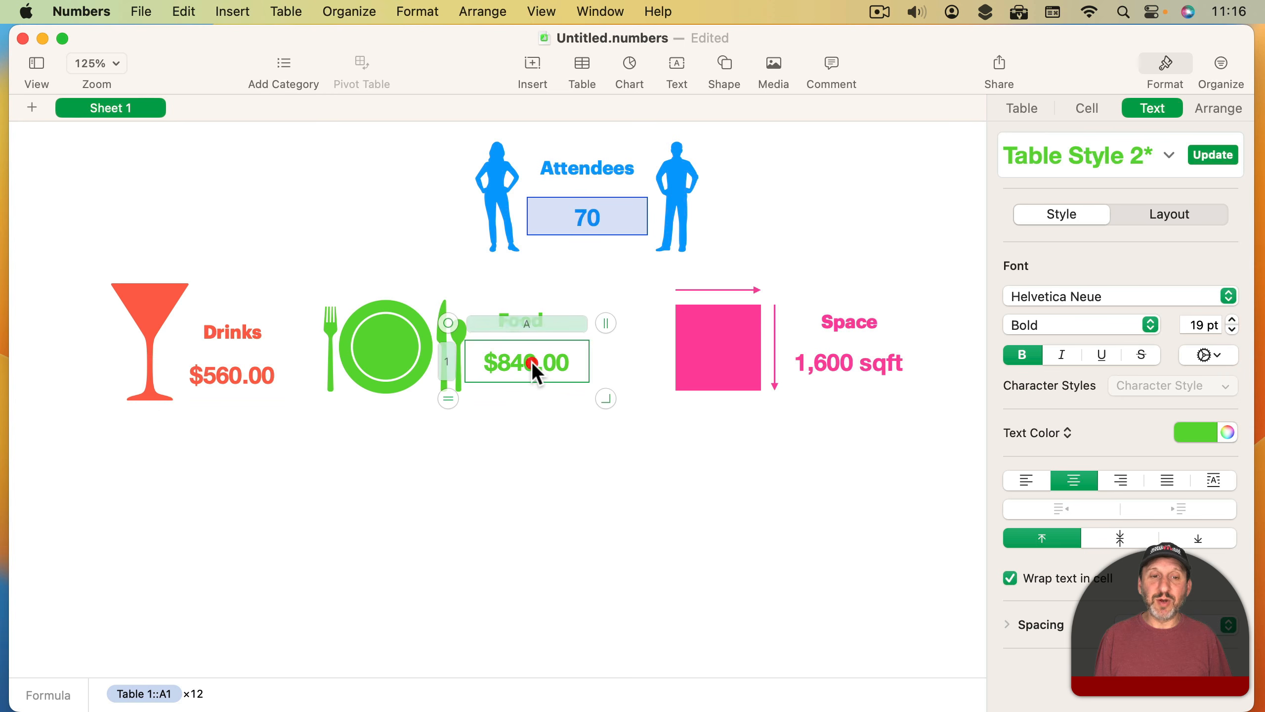
click(860, 367)
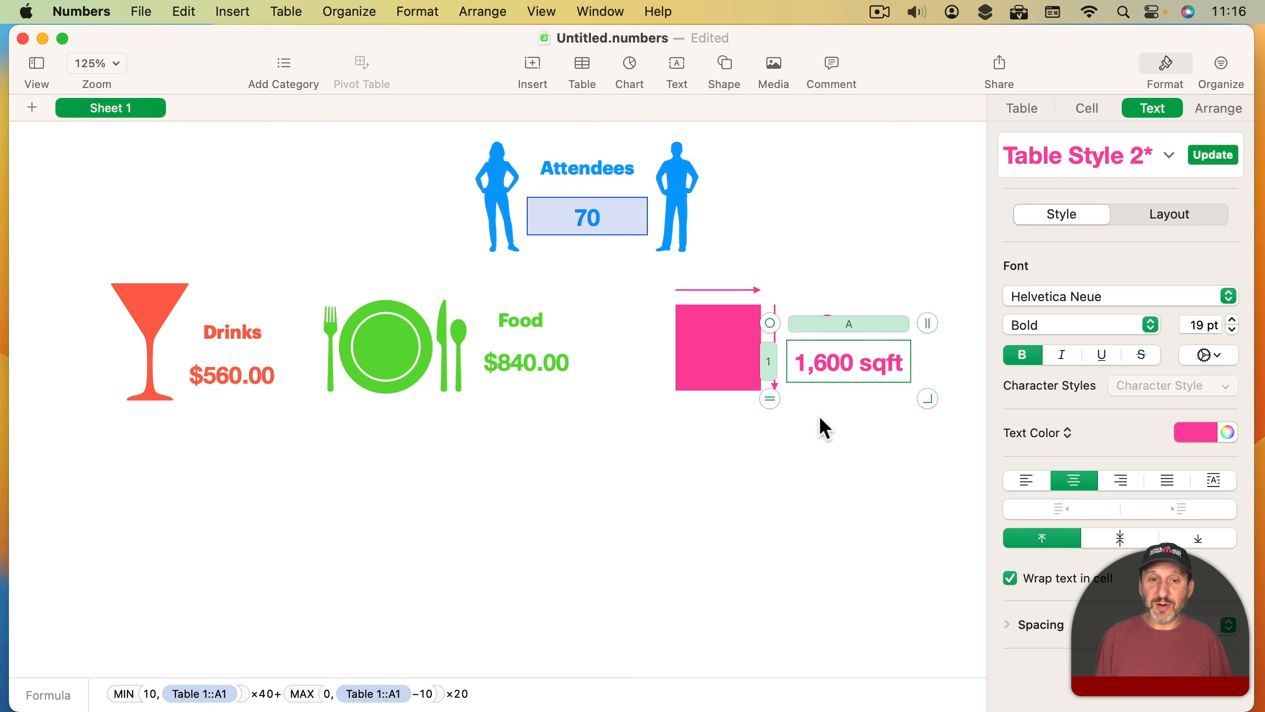
click(805, 424)
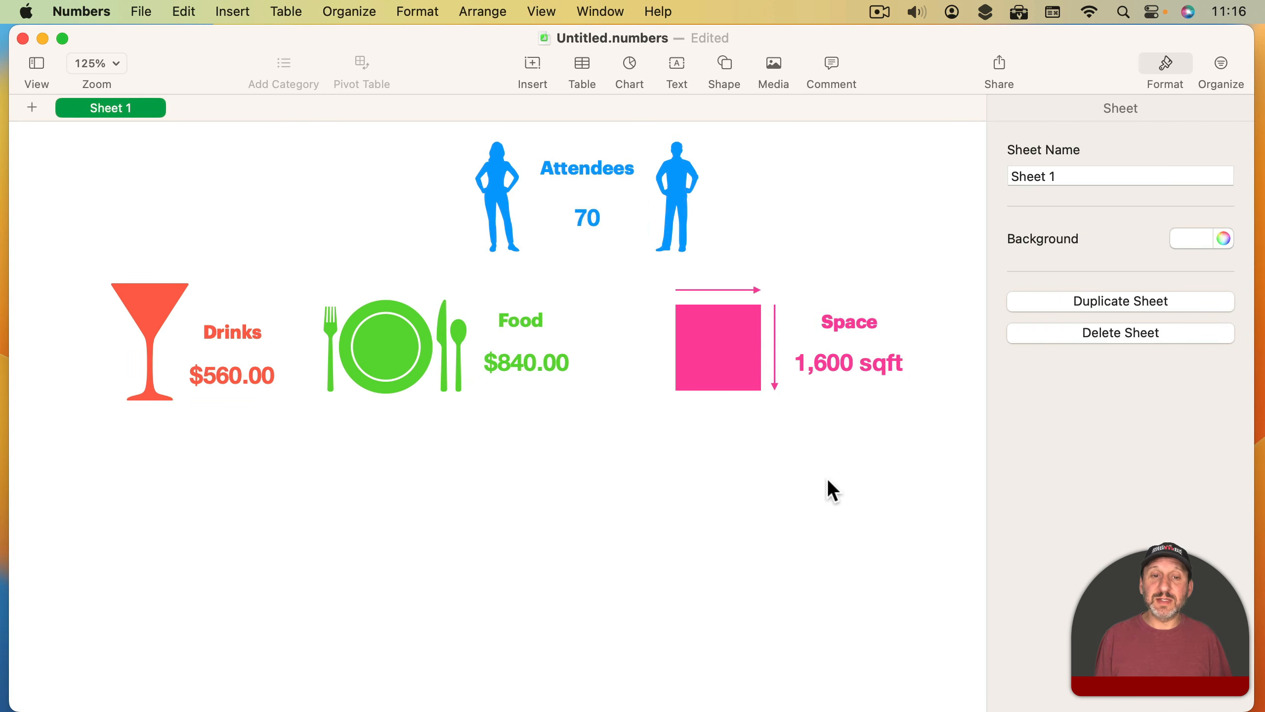
click(826, 376)
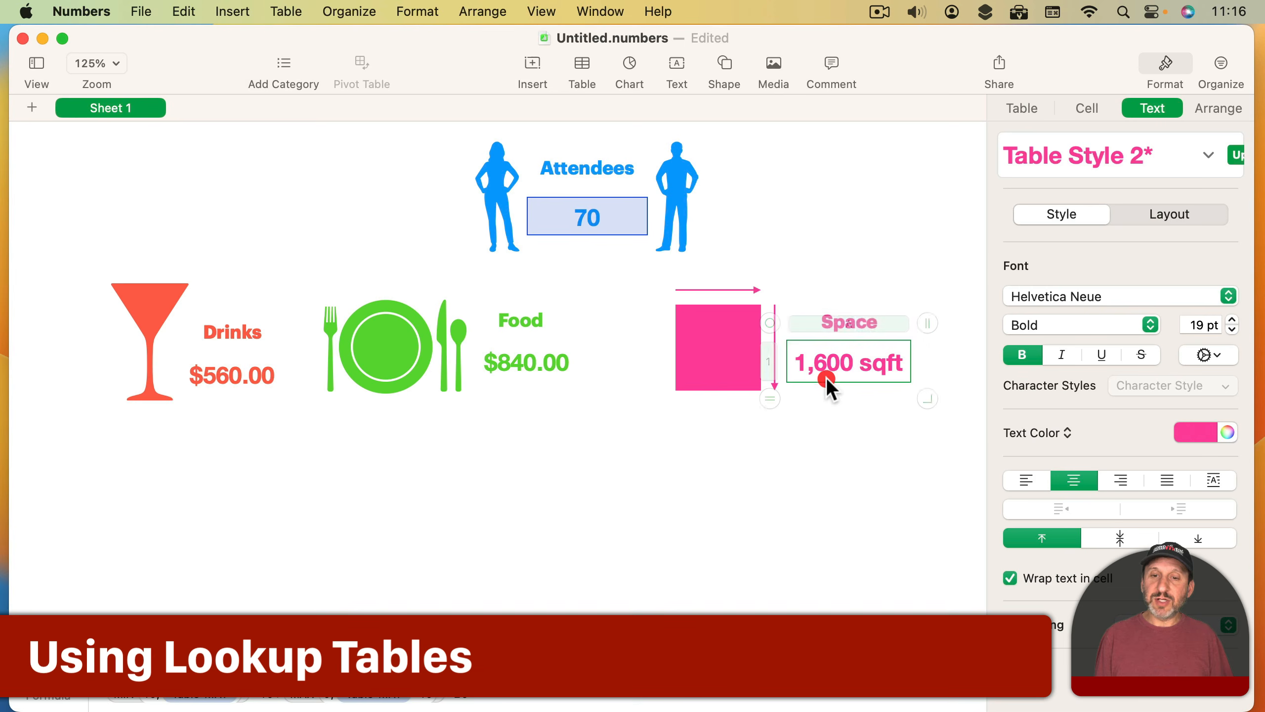
Step: Duplicate the Food value, place the copy beneath the Space value and colour its text pink
click(518, 359)
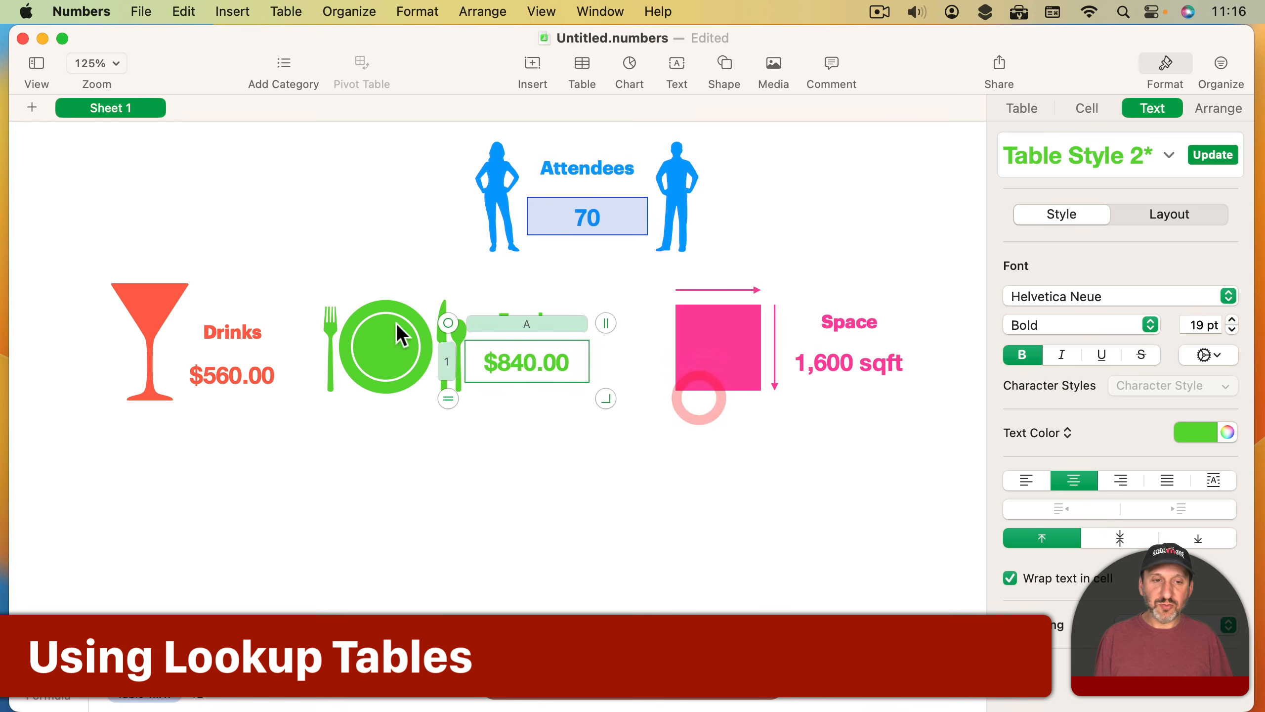
drag(438, 324, 779, 391)
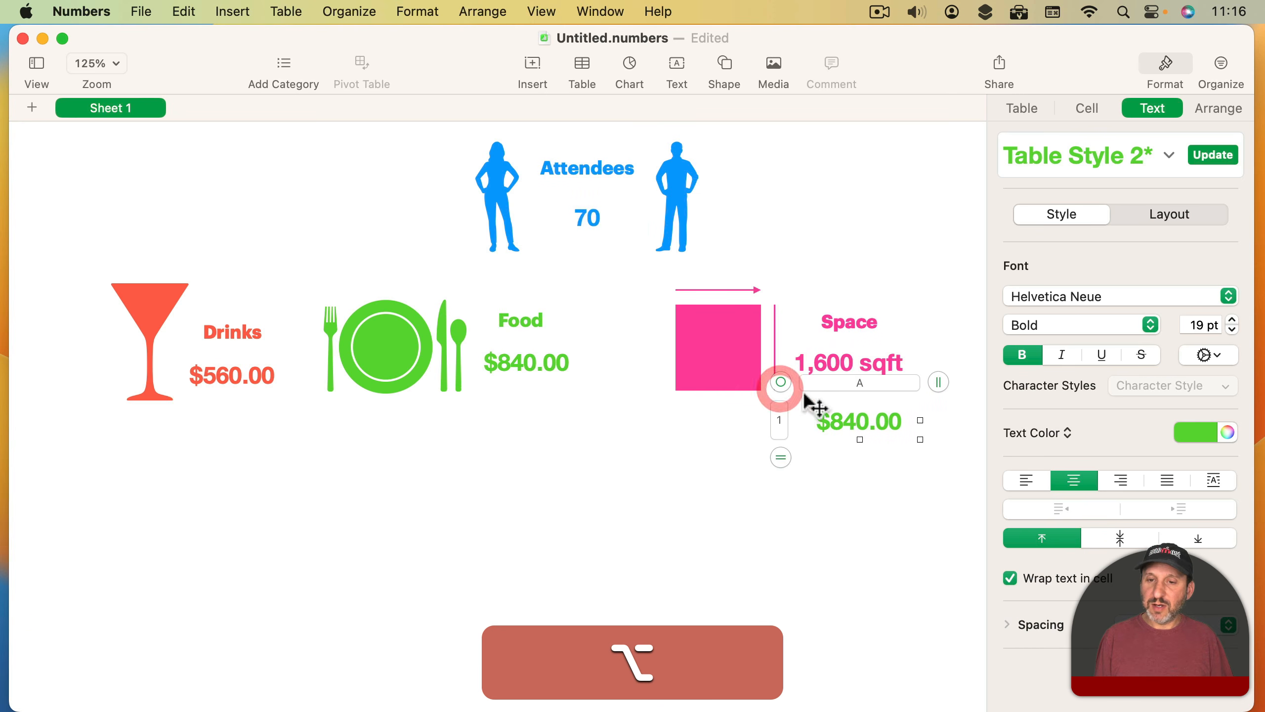
click(1208, 431)
click(1221, 497)
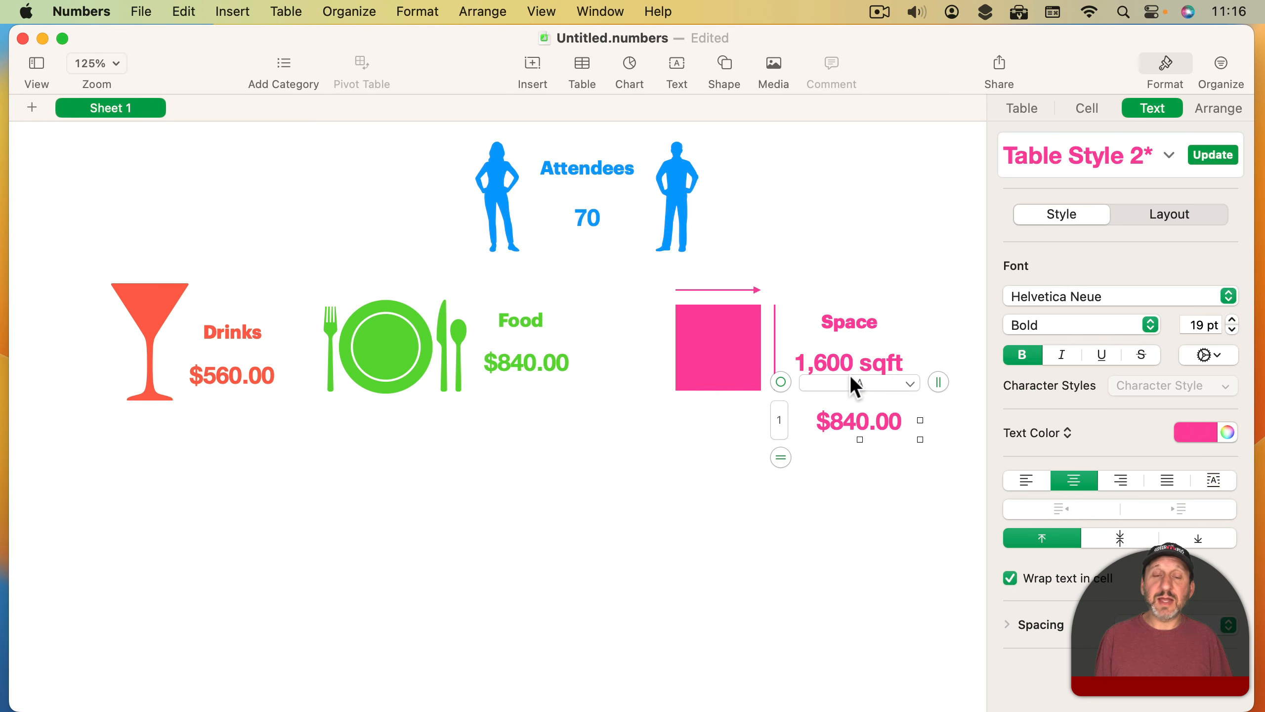
Step: Replace the pink copy's formula with the Space square footage multiplied by 10
click(862, 428)
click(860, 427)
key(super+a)
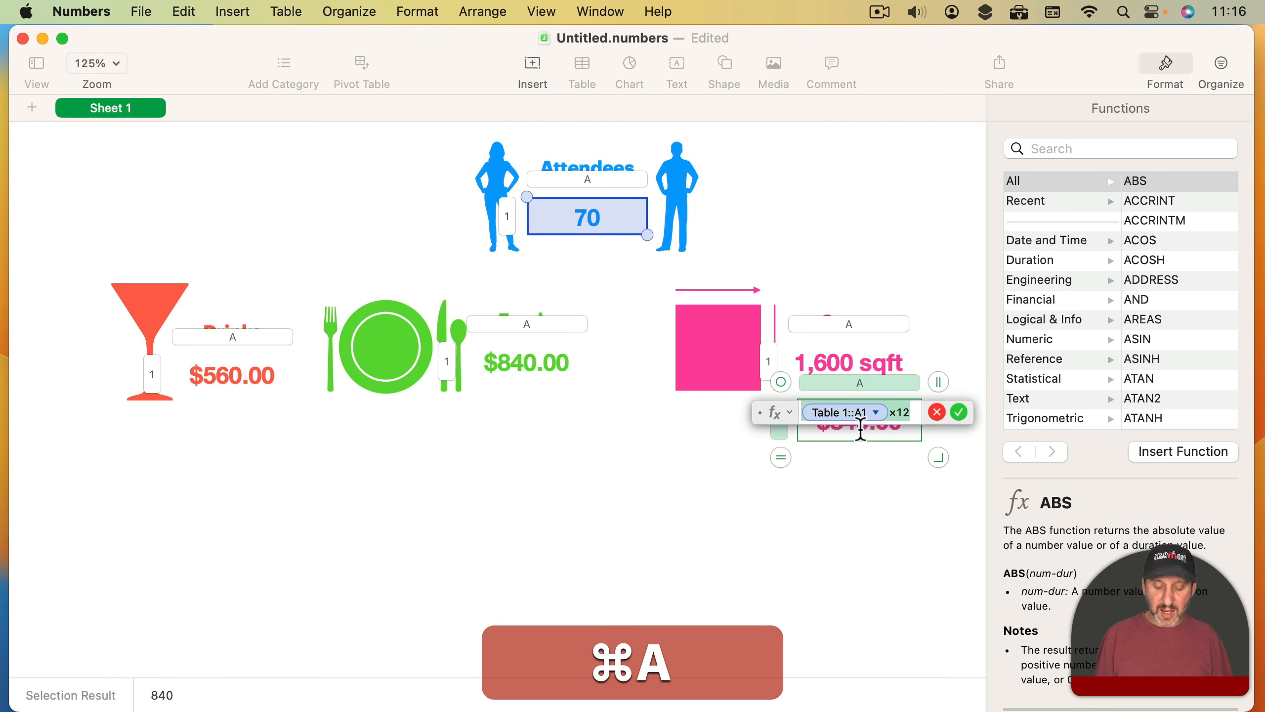
key(super+BackSpace)
click(828, 355)
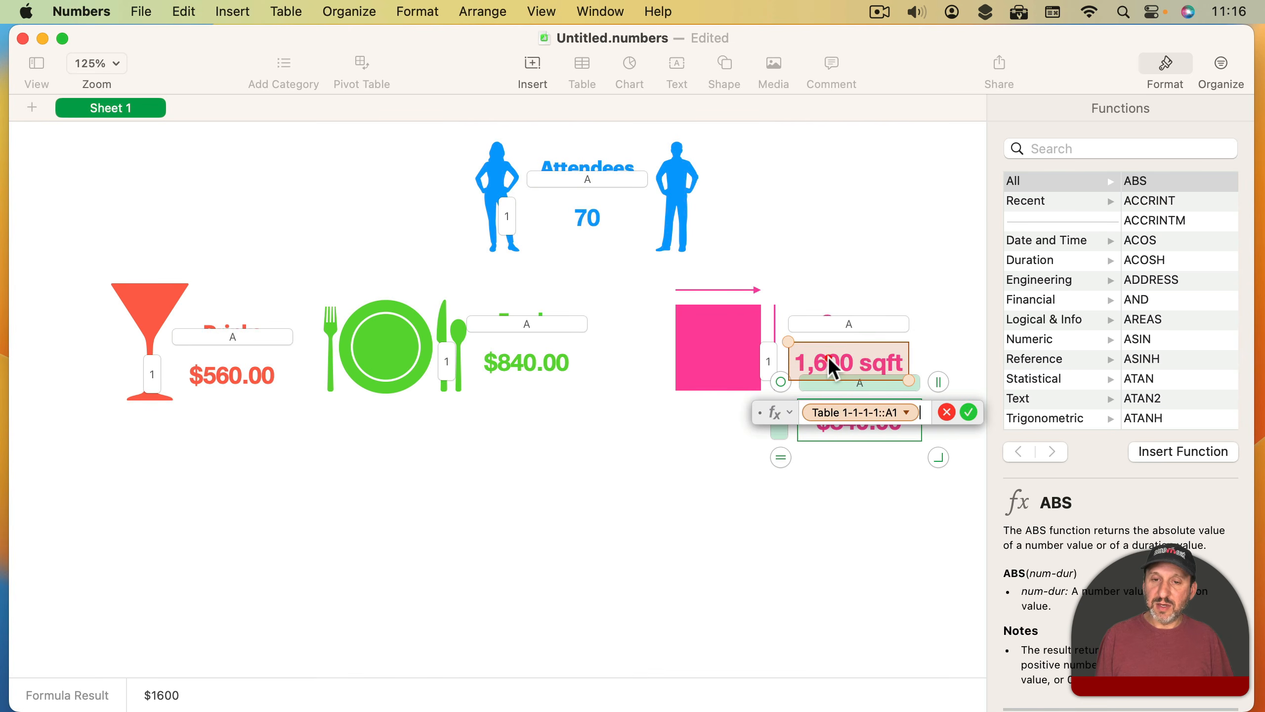
text(*)
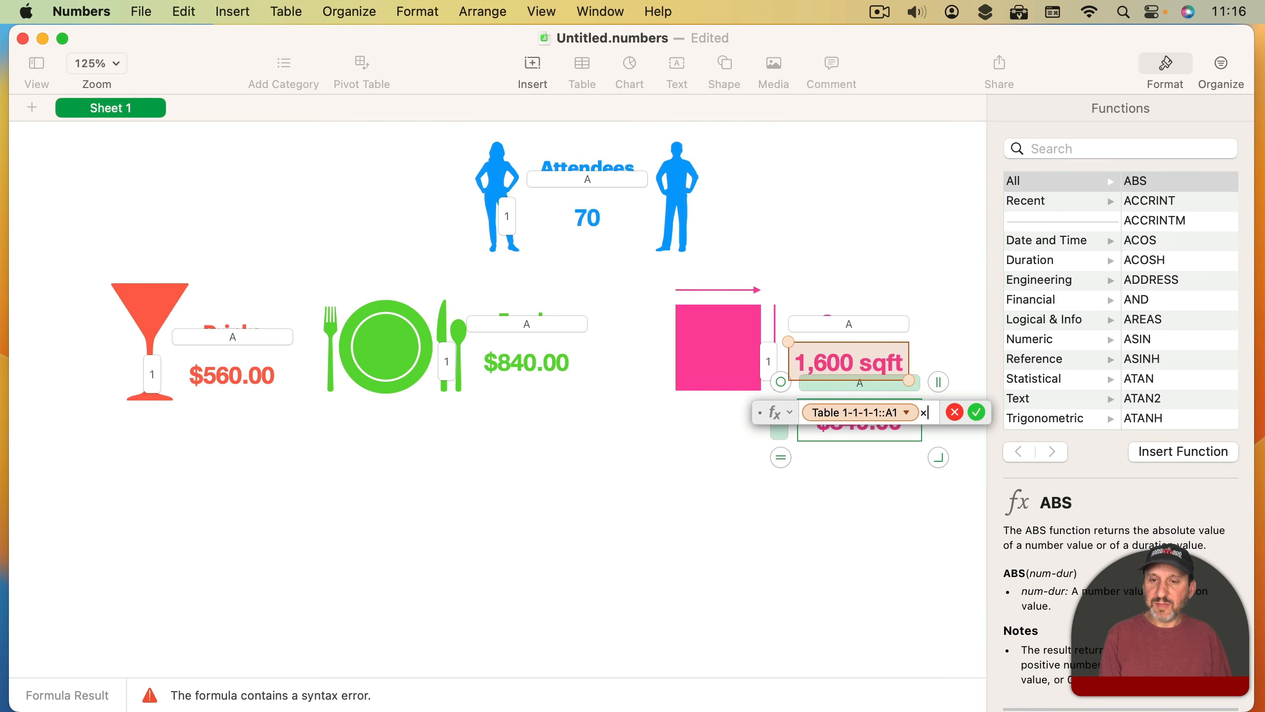
text(10)
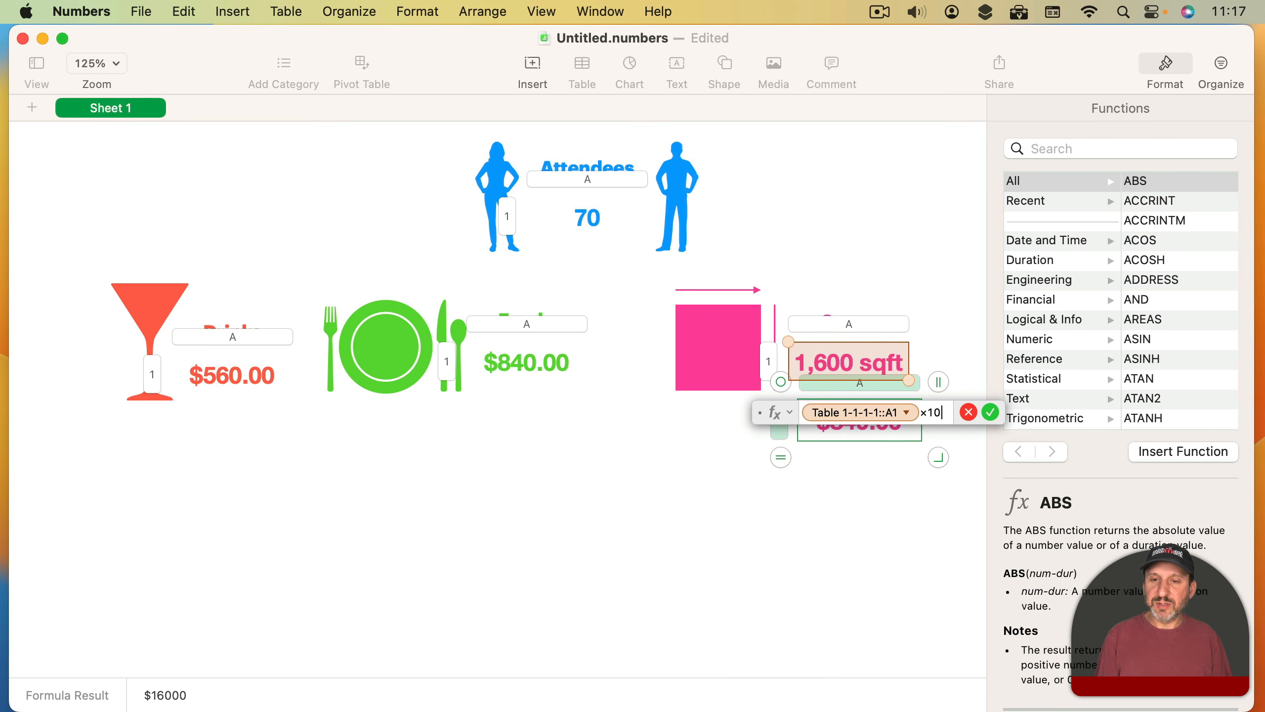
key(Return)
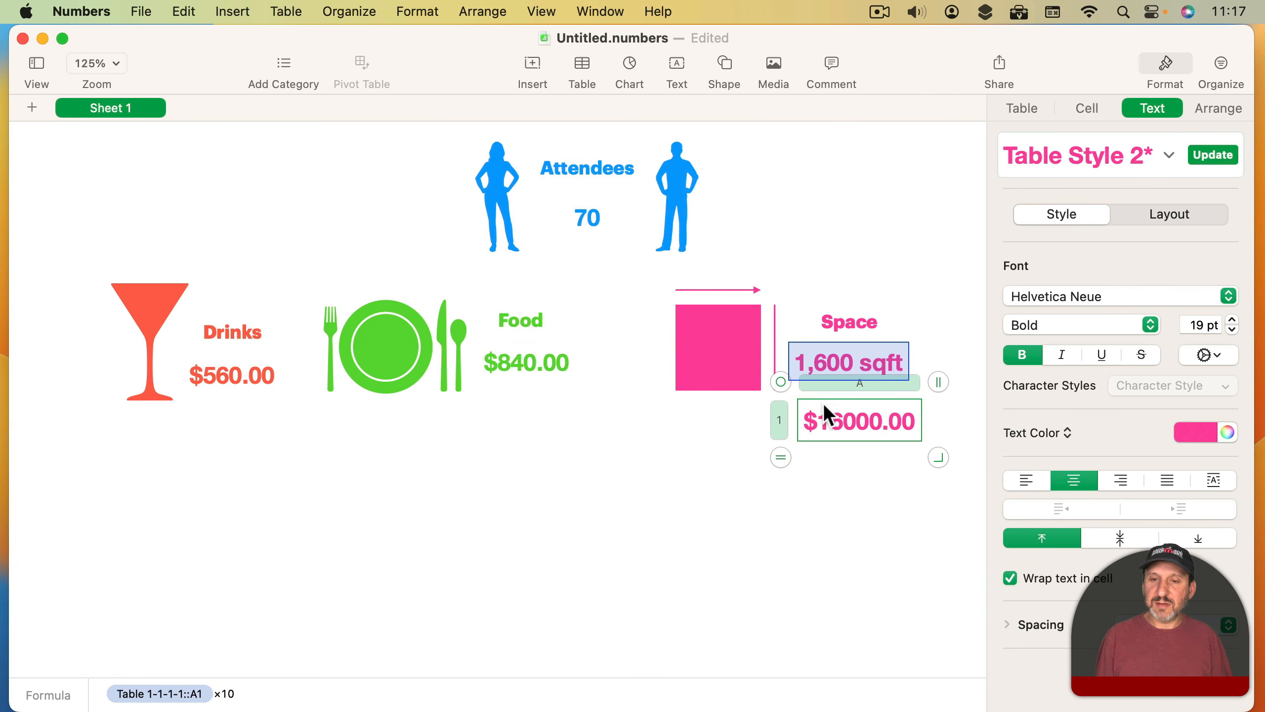
Step: Change the space cost formula's multiplier to 1 and align the cost directly beneath the square footage value
double_click(824, 420)
drag(930, 416, 953, 415)
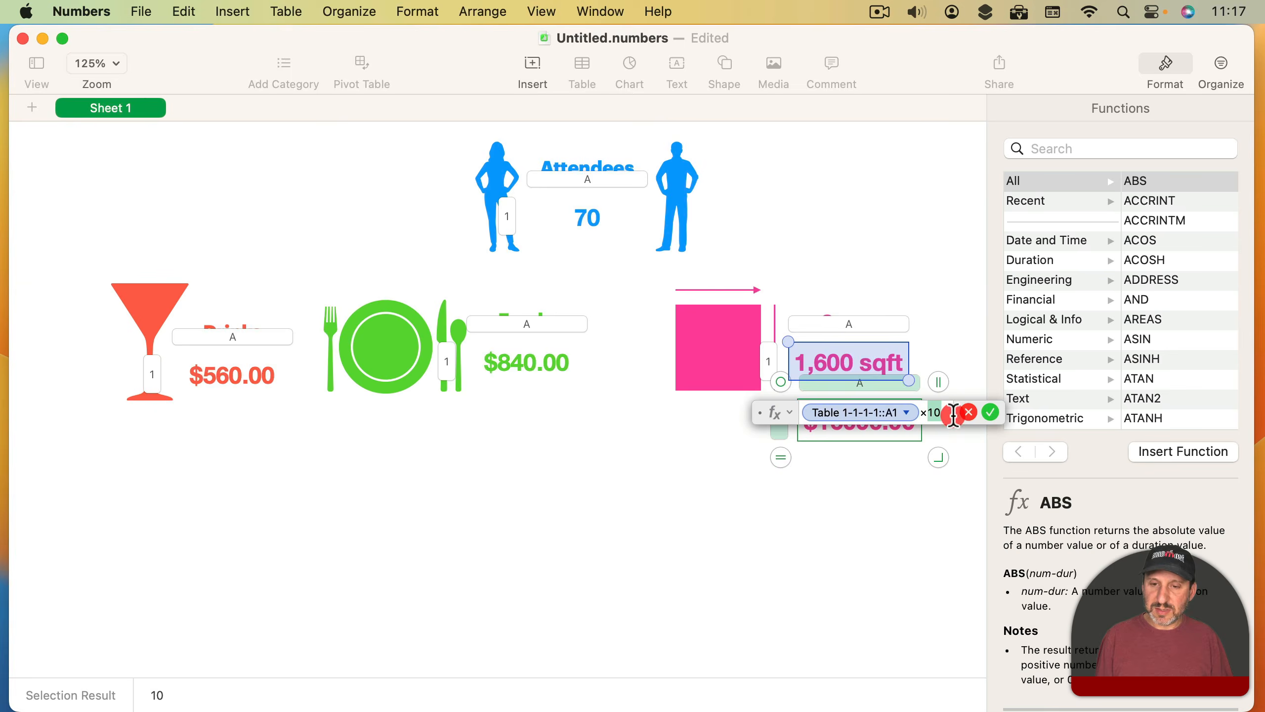
text(1)
key(Return)
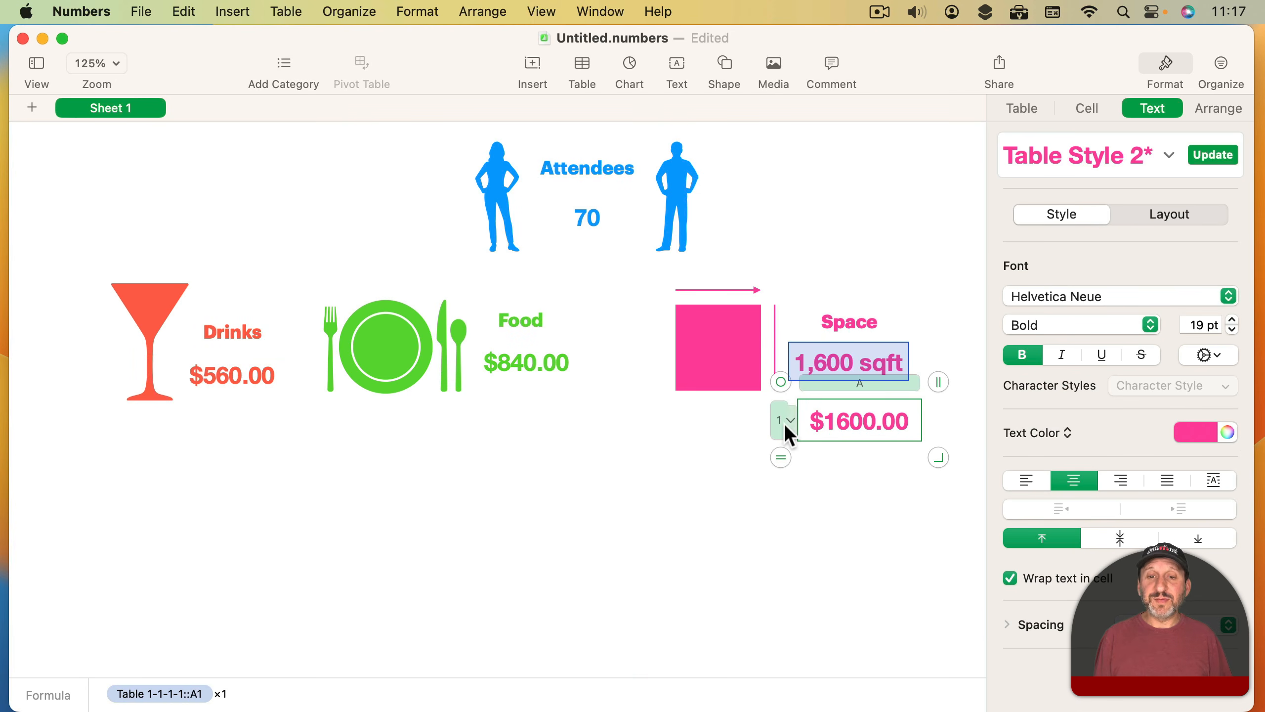
drag(775, 382, 753, 402)
click(694, 427)
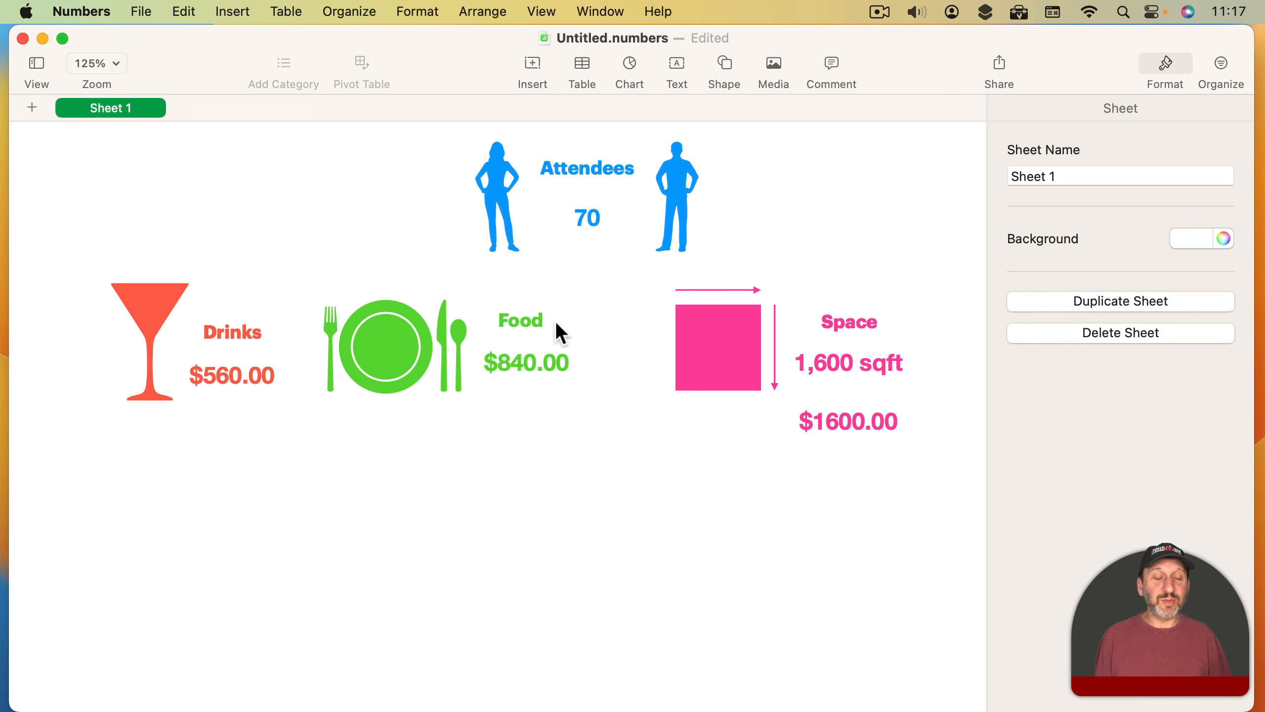
click(842, 426)
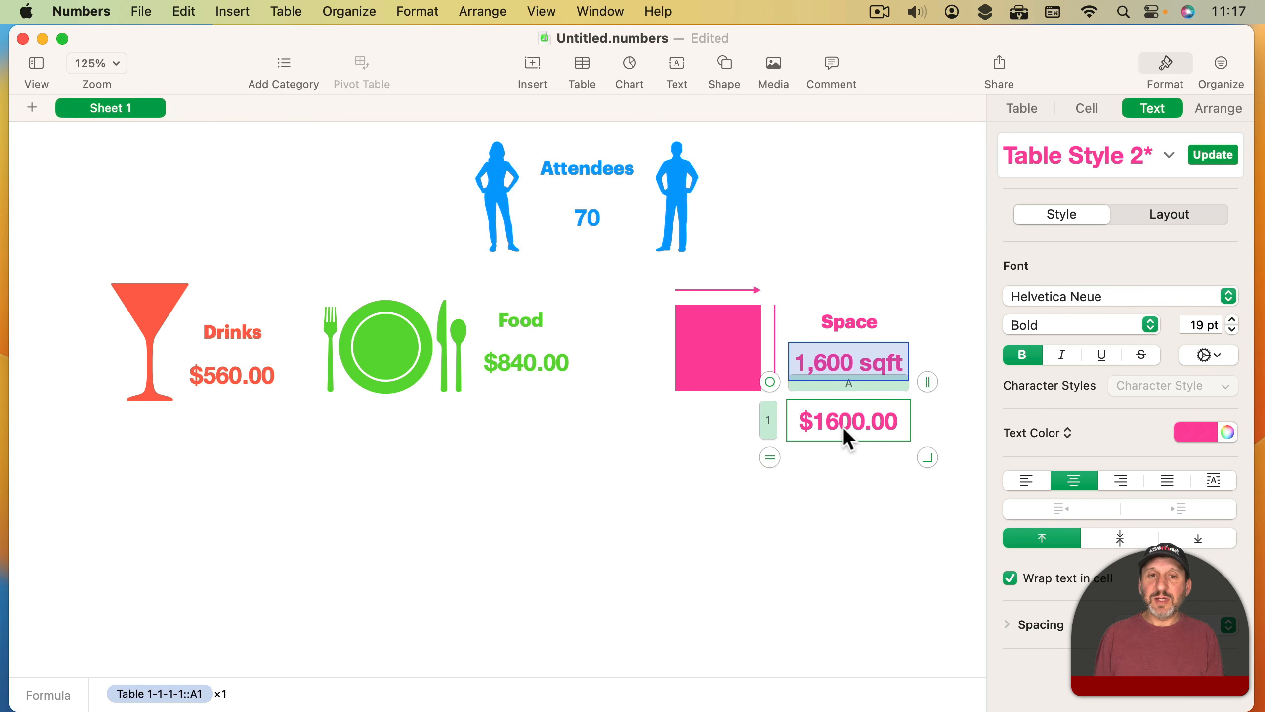
Step: Add a new sheet and enter the table headers Sq Ft in A1, Room Name in C1 and Cost in D1
click(32, 108)
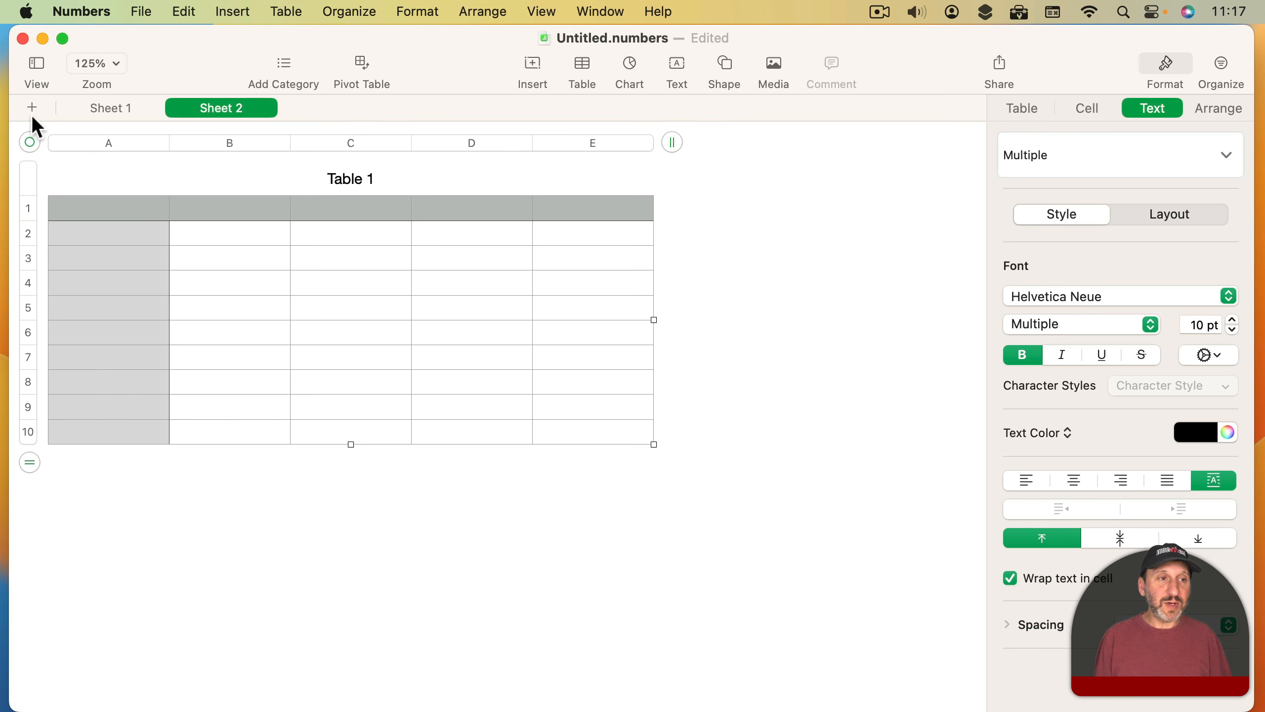
click(133, 216)
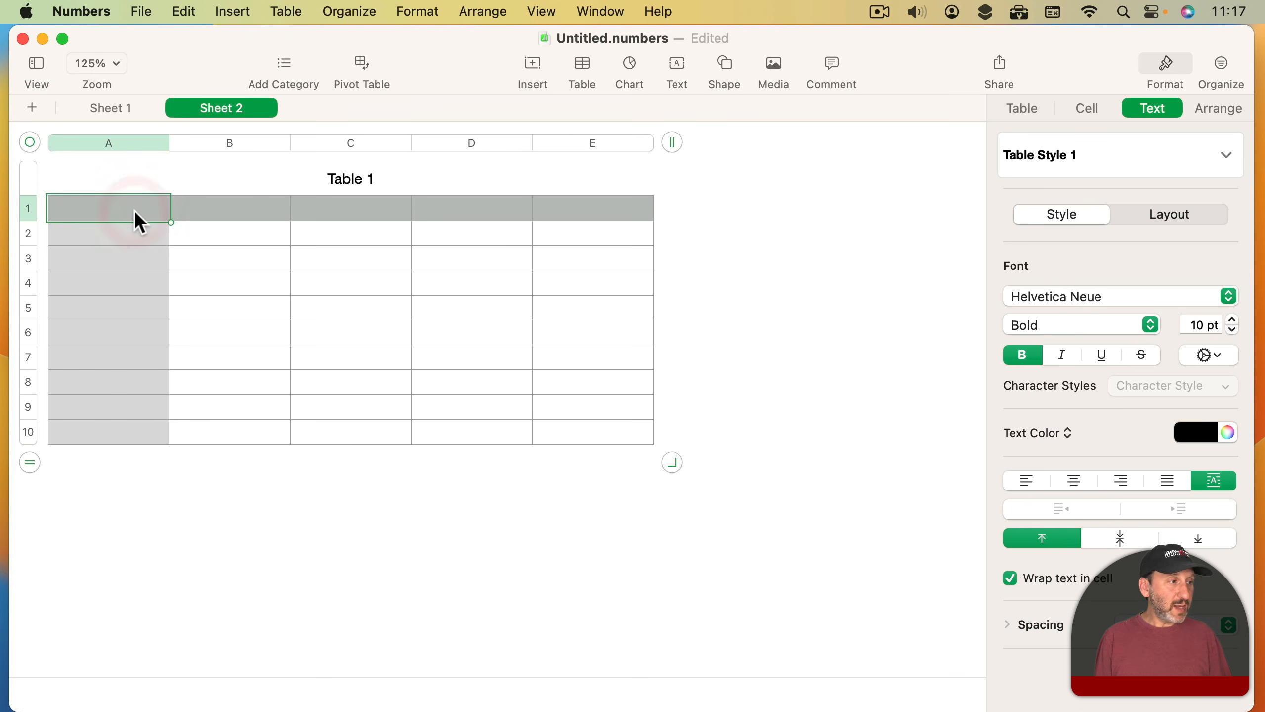
text(Sq Ft)
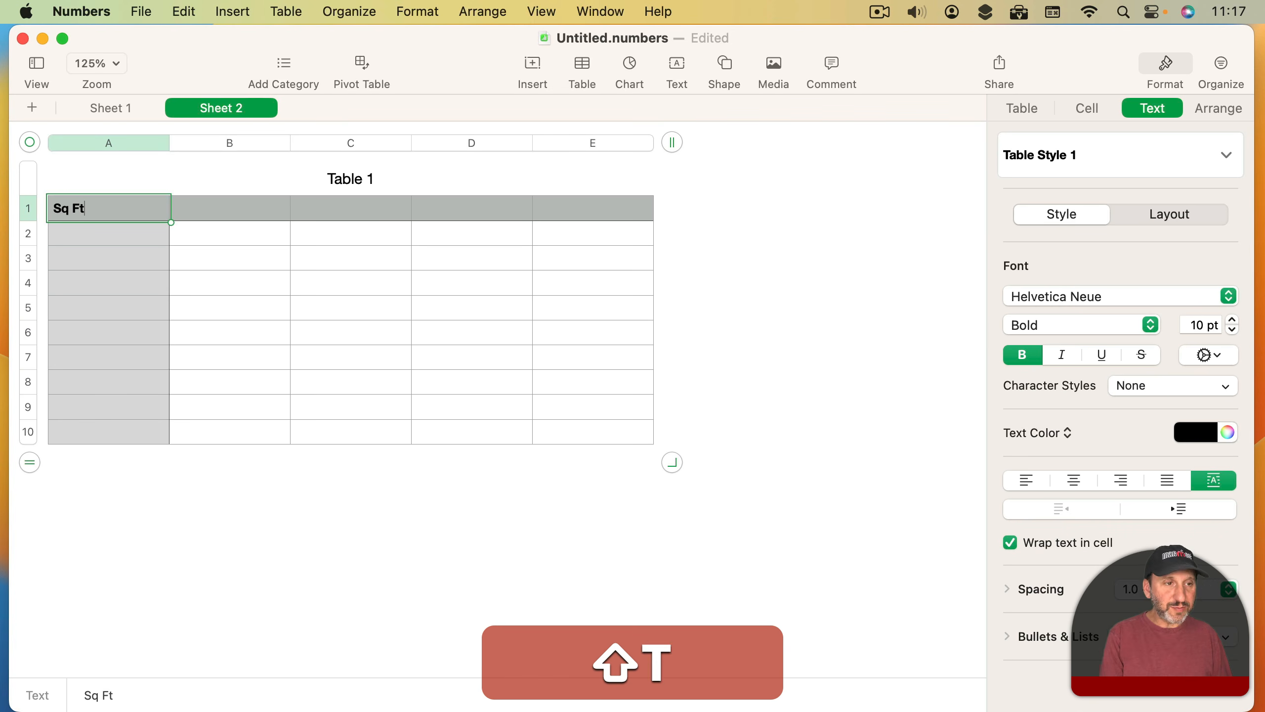
key(Tab)
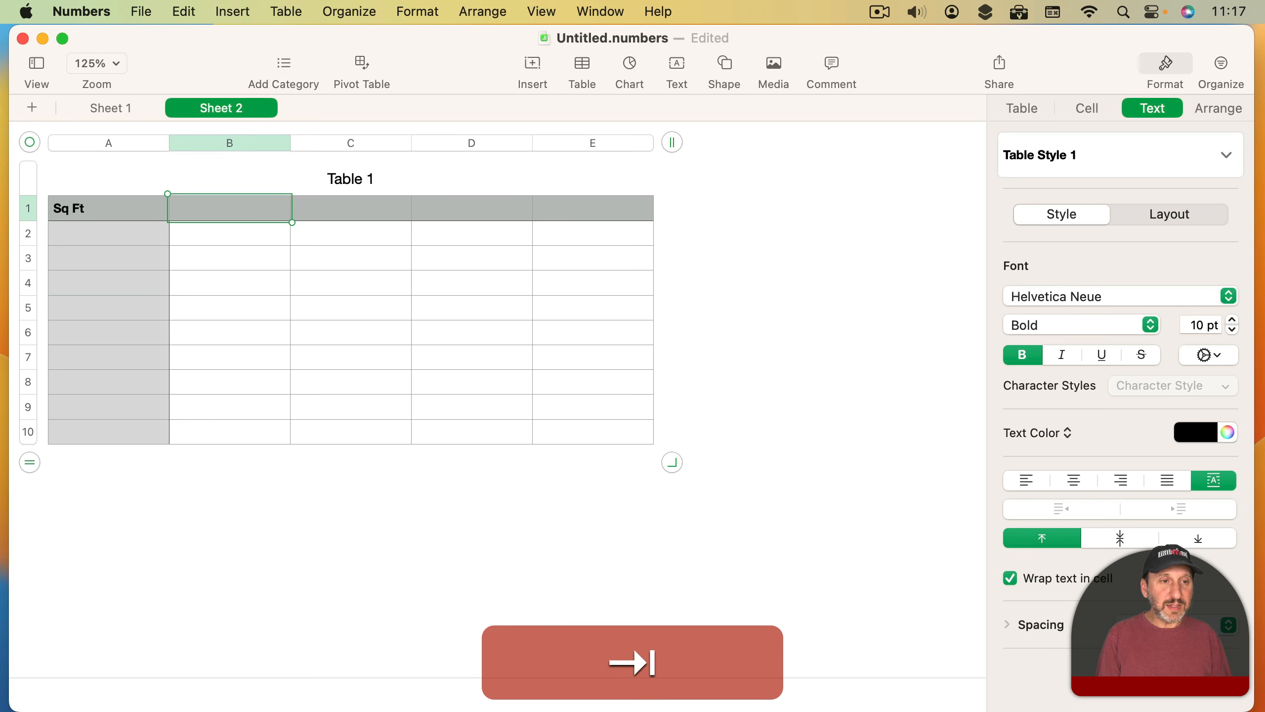
key(Tab)
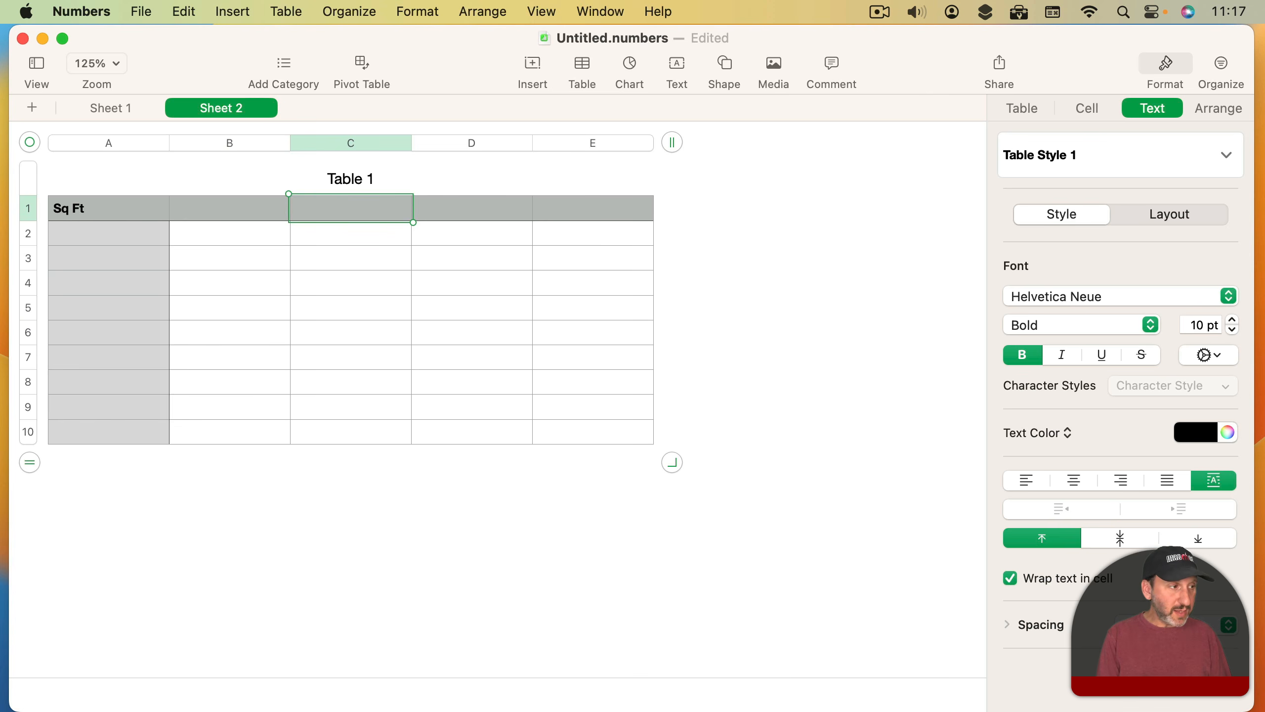
text(R)
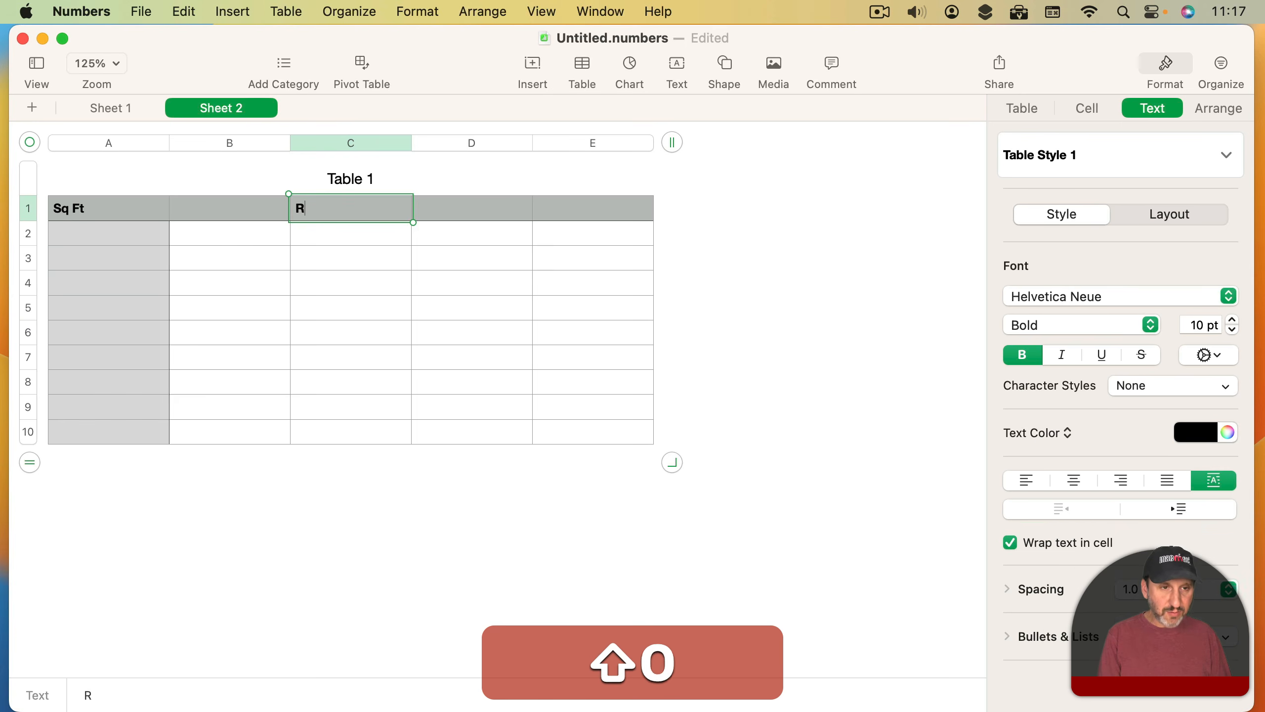
text(oom Name)
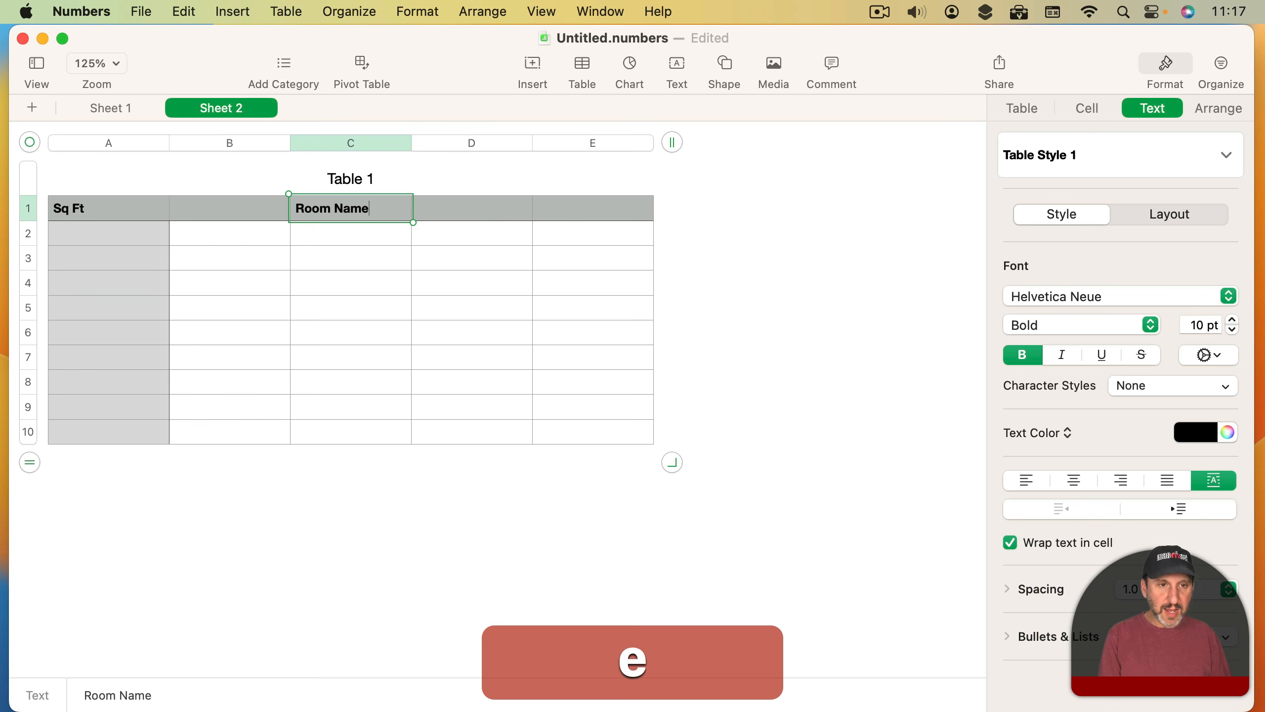
key(Tab)
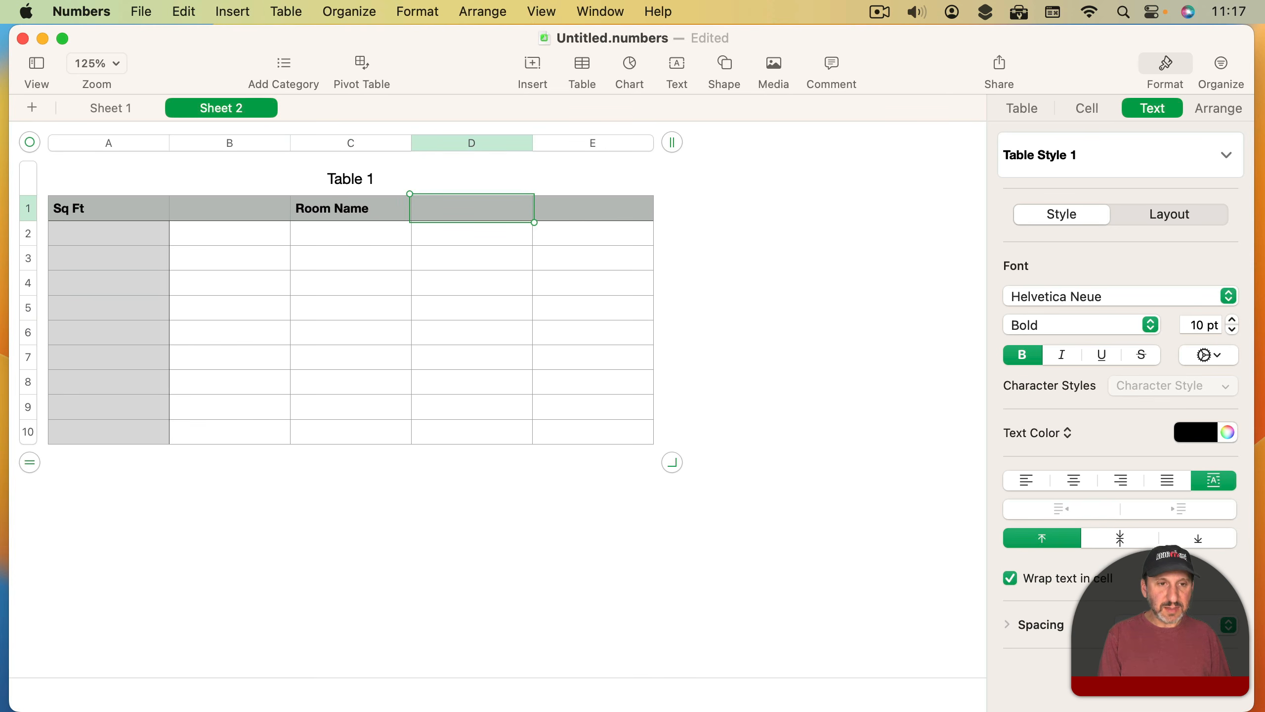
text(Cost)
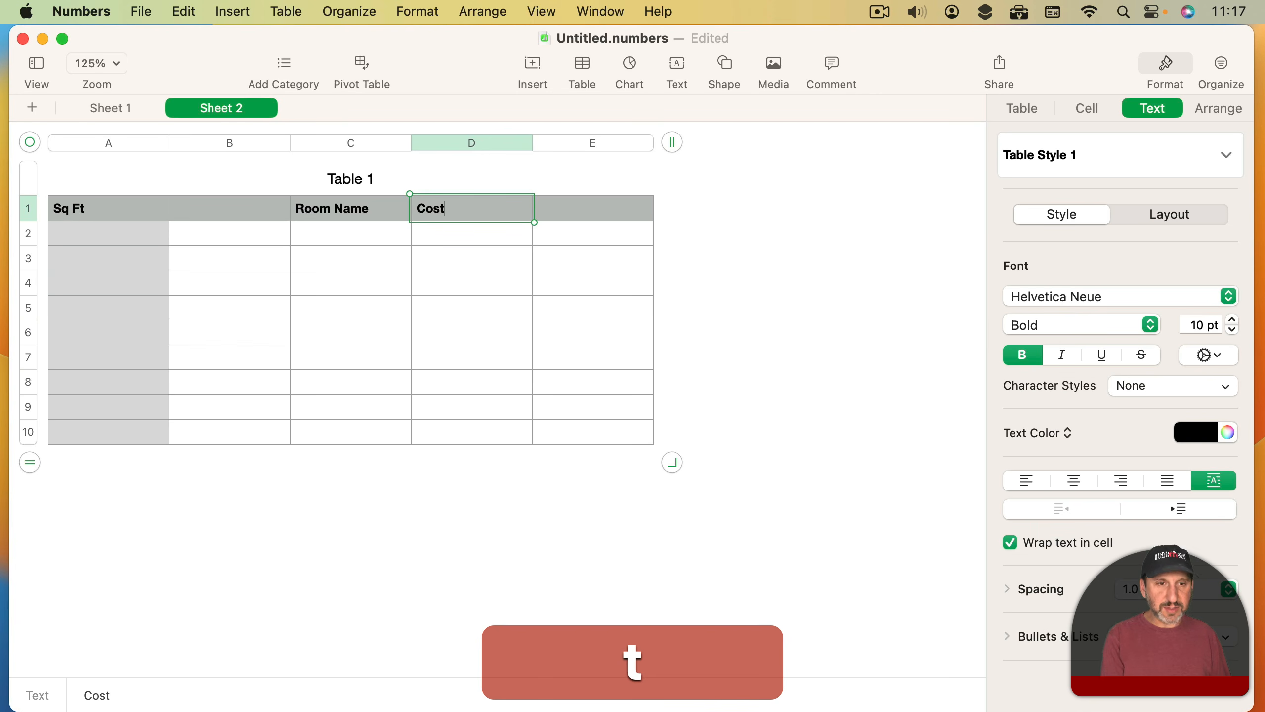
key(Return)
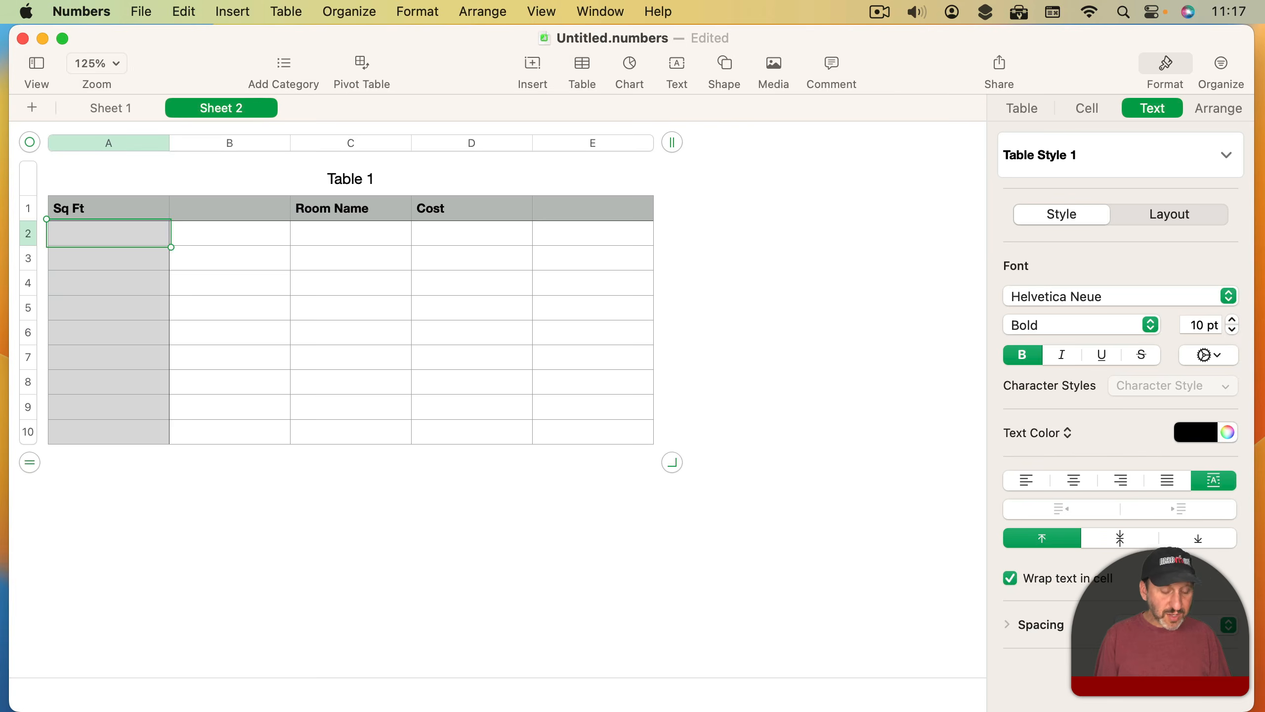
Step: Fill row 2 of the room table with 1500 square feet, room name Conference Room and cost 0
text(1500)
key(Right)
key(Right)
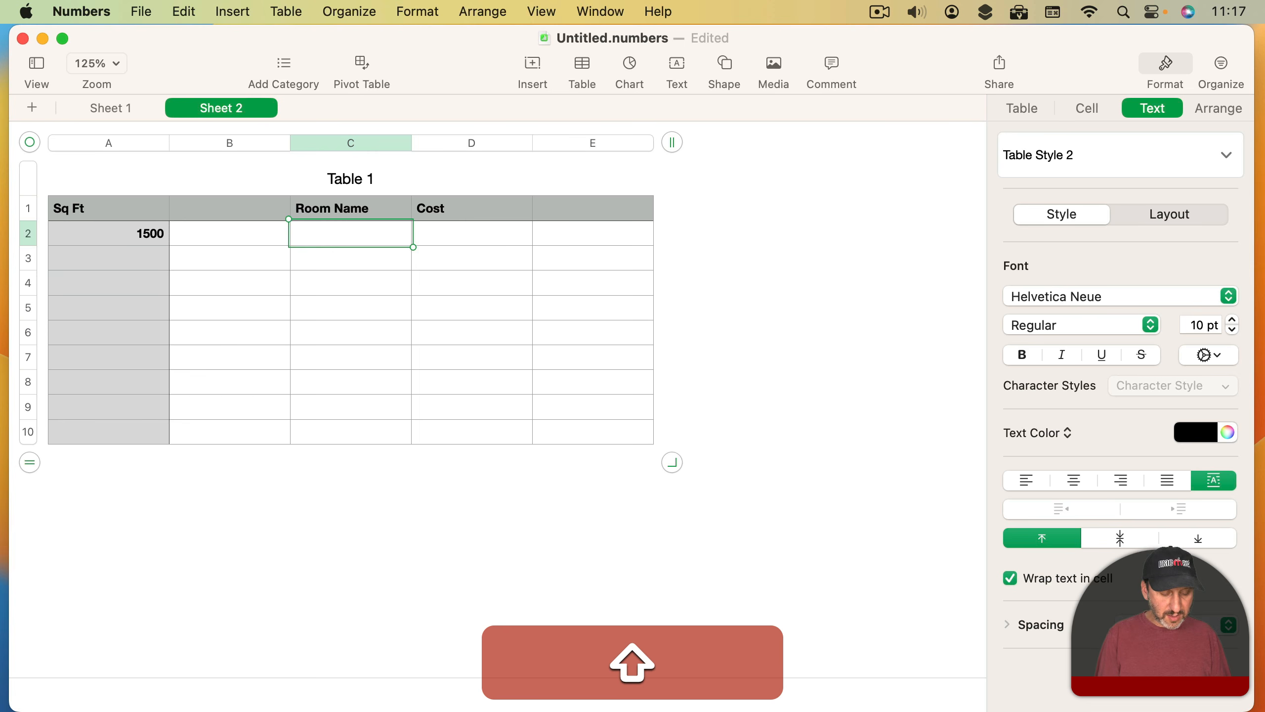
text(Conference Room)
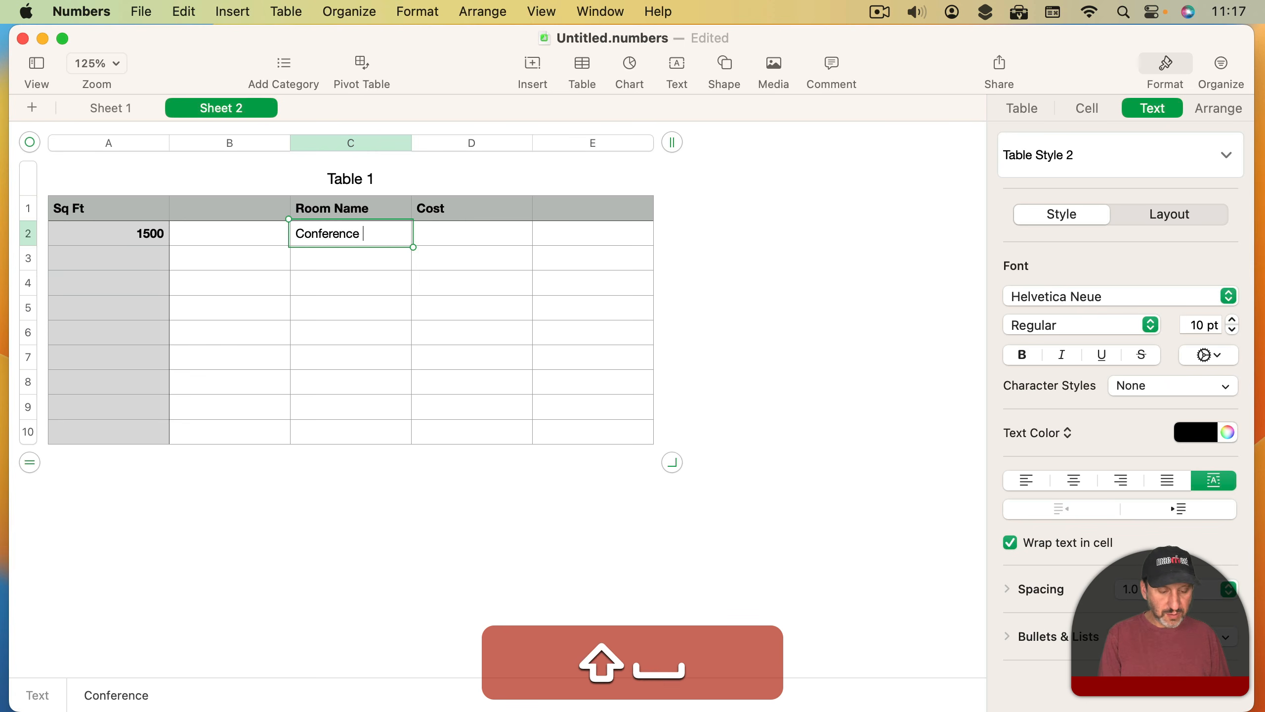
key(Tab)
text(0)
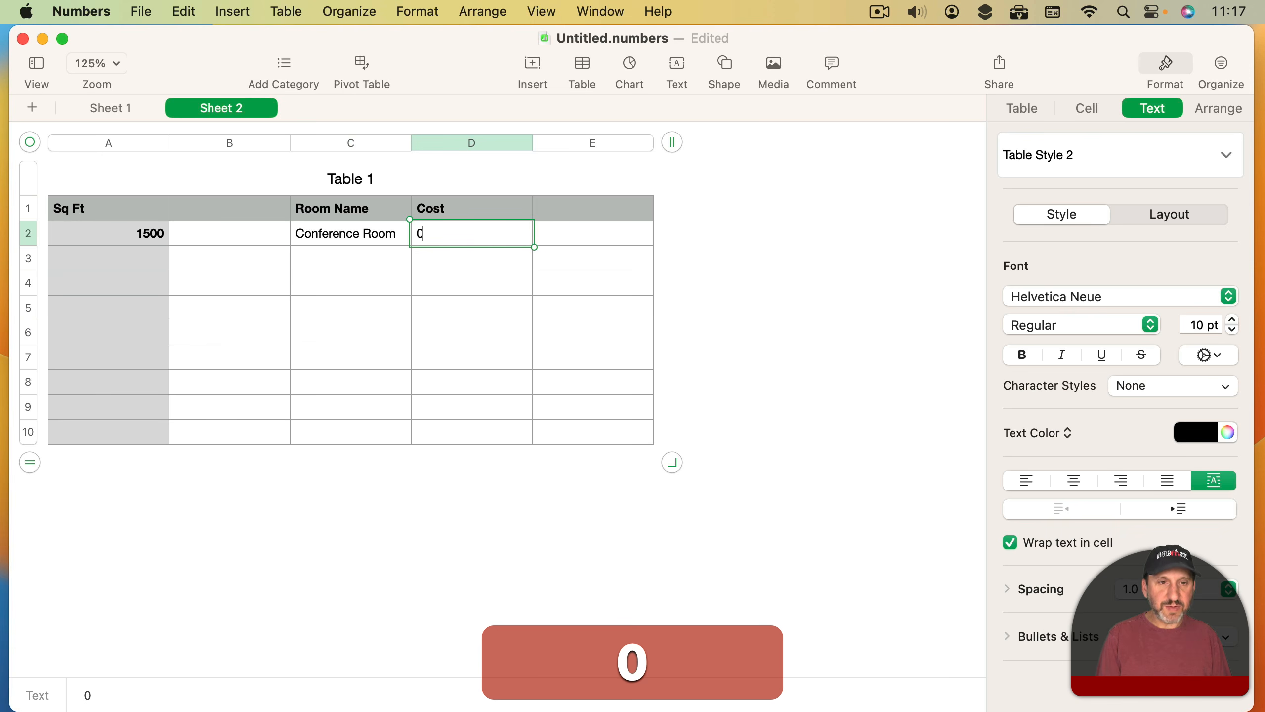
key(Return)
Step: Fill row 3 of the room table with 4000 square feet, room name Meeting Room and cost 500
key(Left)
key(Left)
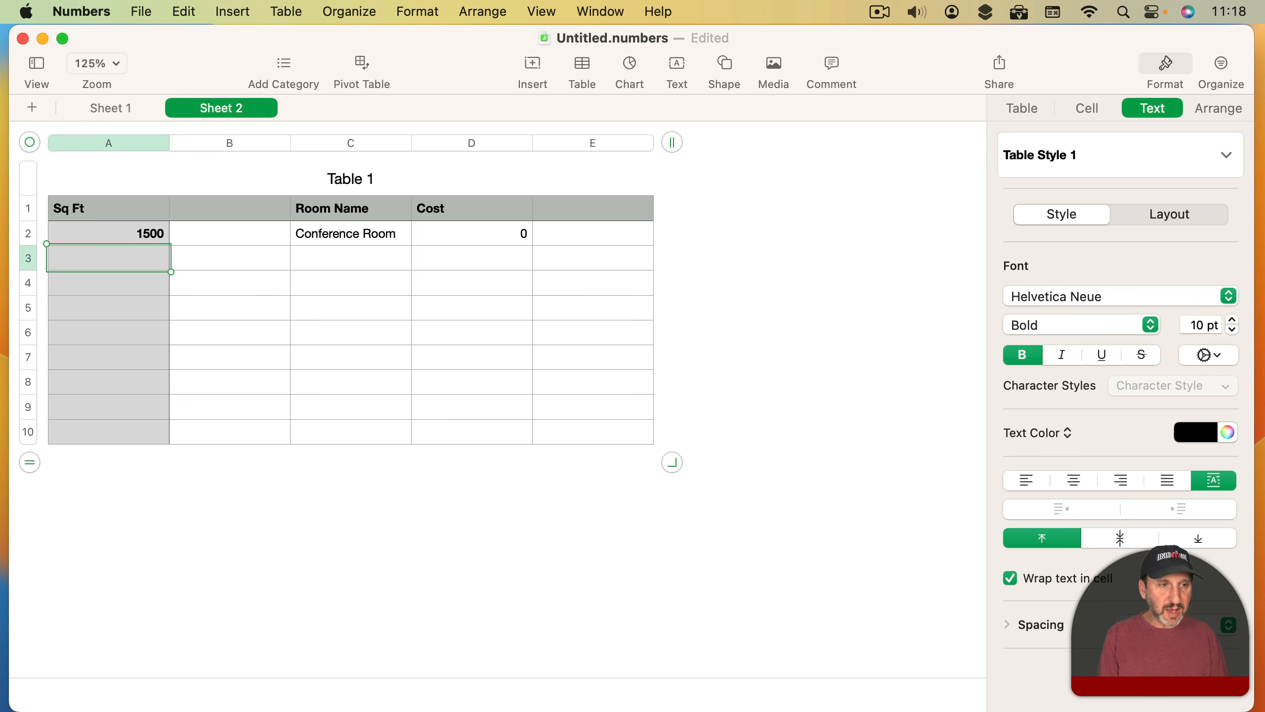
text(4000)
key(Tab)
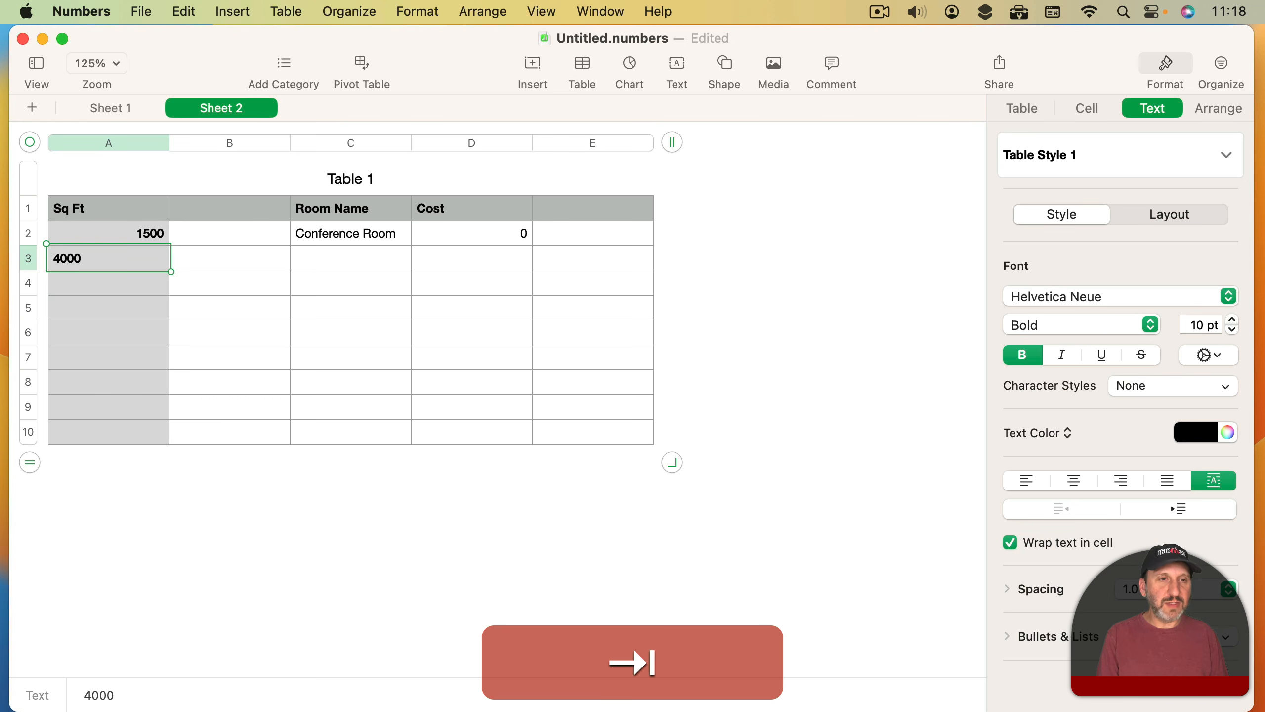
text(R)
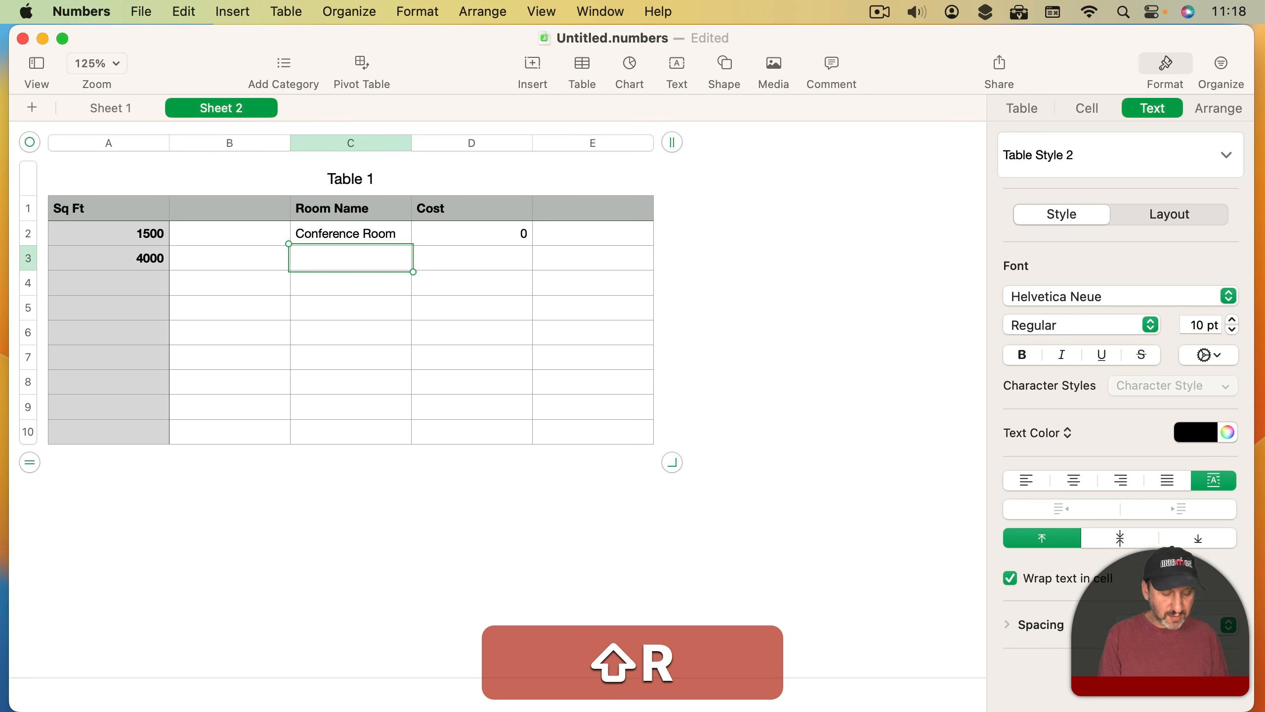
key(shift+BackSpace)
text(Meeting Room)
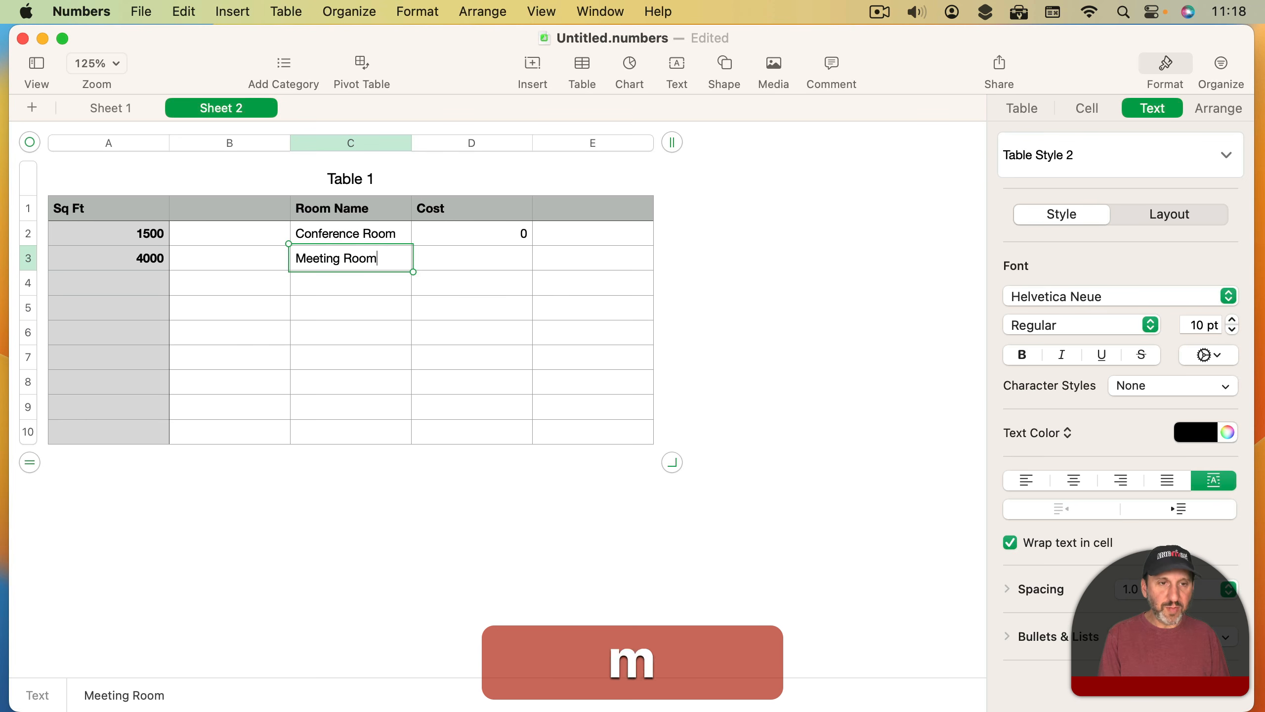
key(Tab)
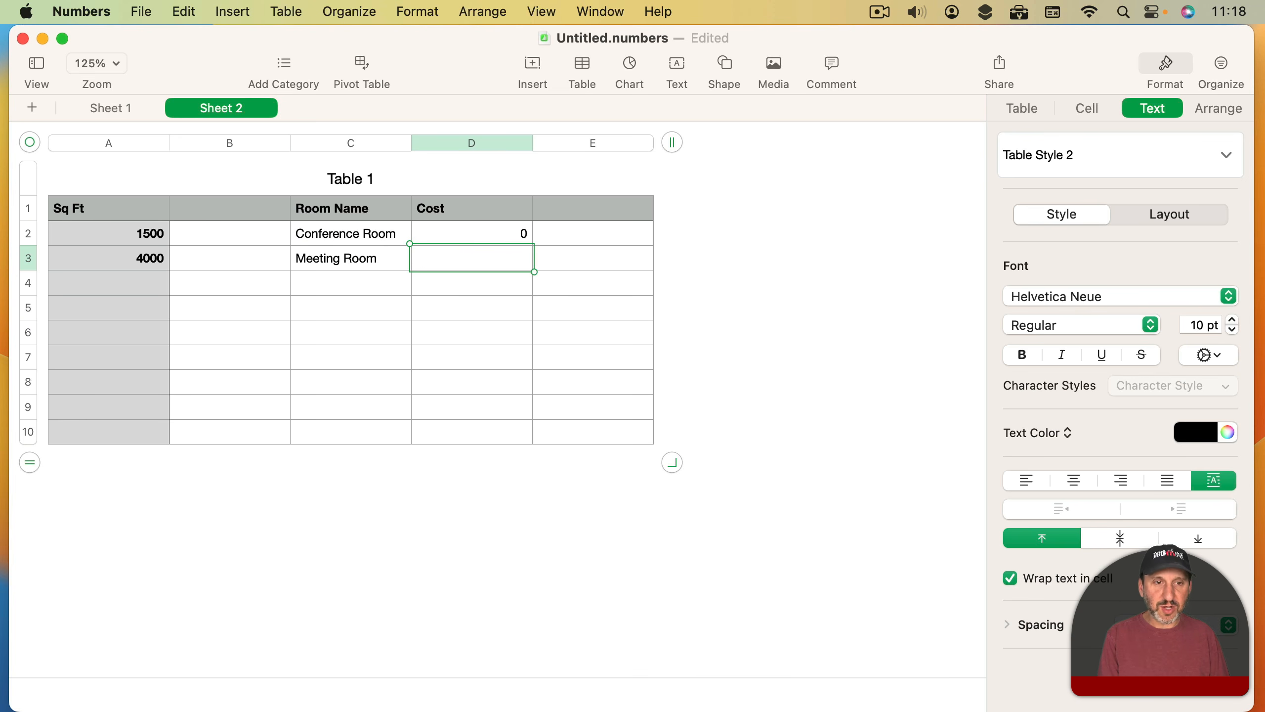
text(500)
key(Return)
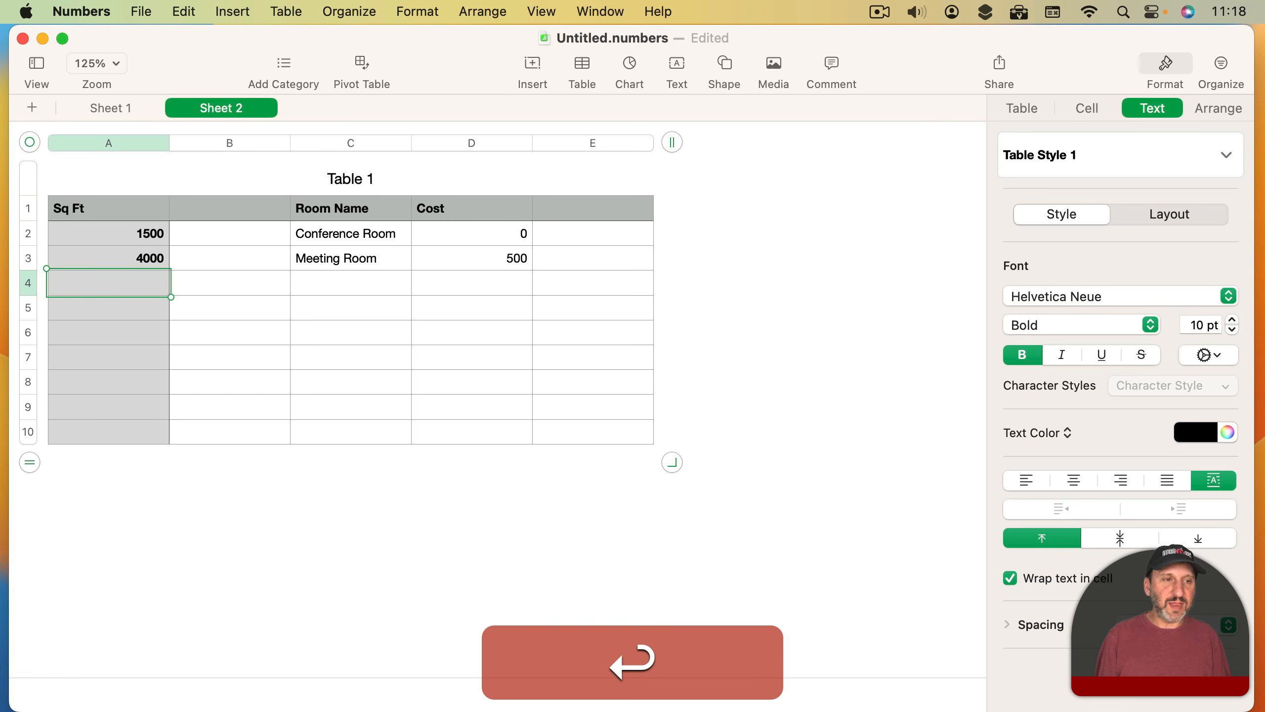
Step: Enter Event Center with cost 1200 in row 4, leaving its square footage blank, and trim the table to columns A–D and rows 1–4
key(Right)
key(Right)
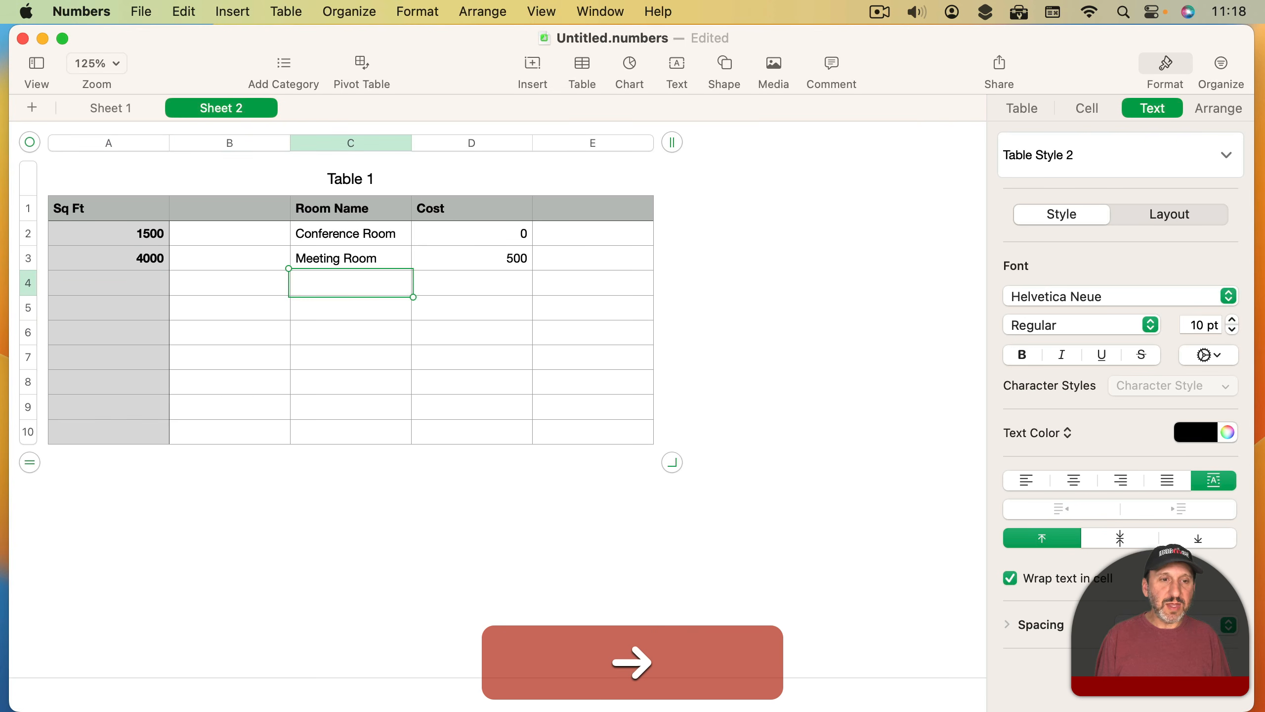
text(Event C)
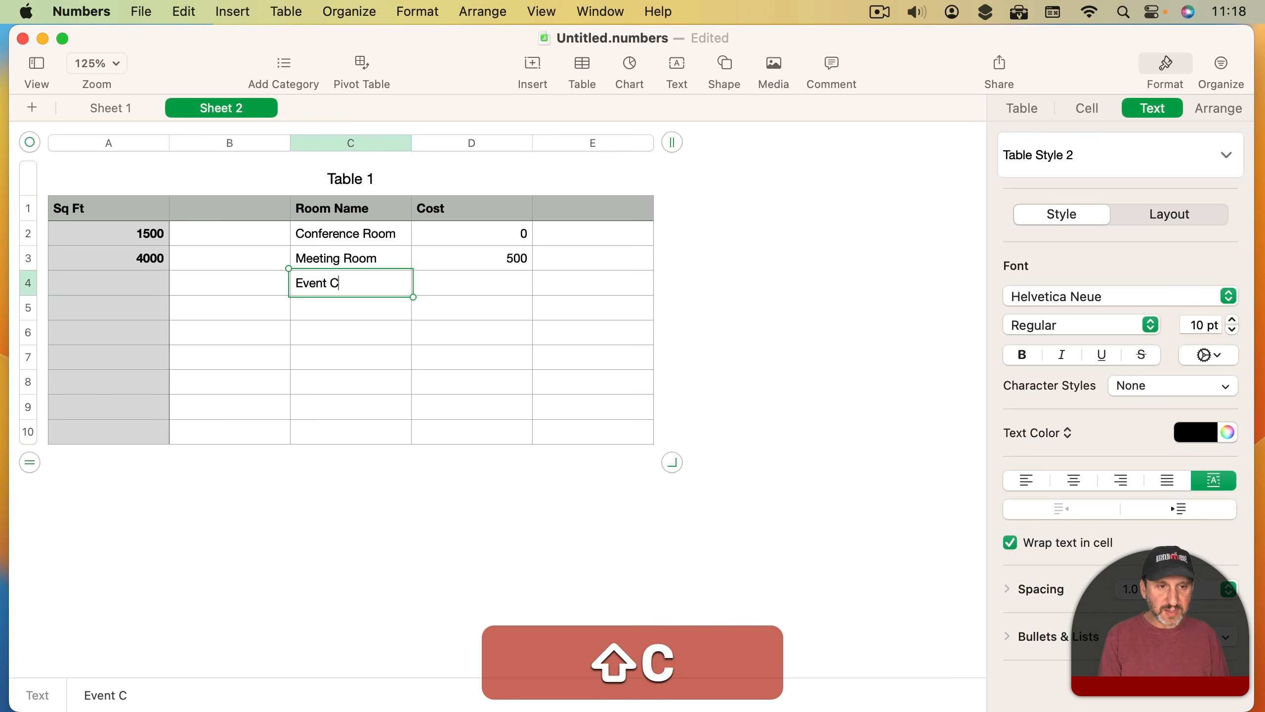
text(enter)
key(Tab)
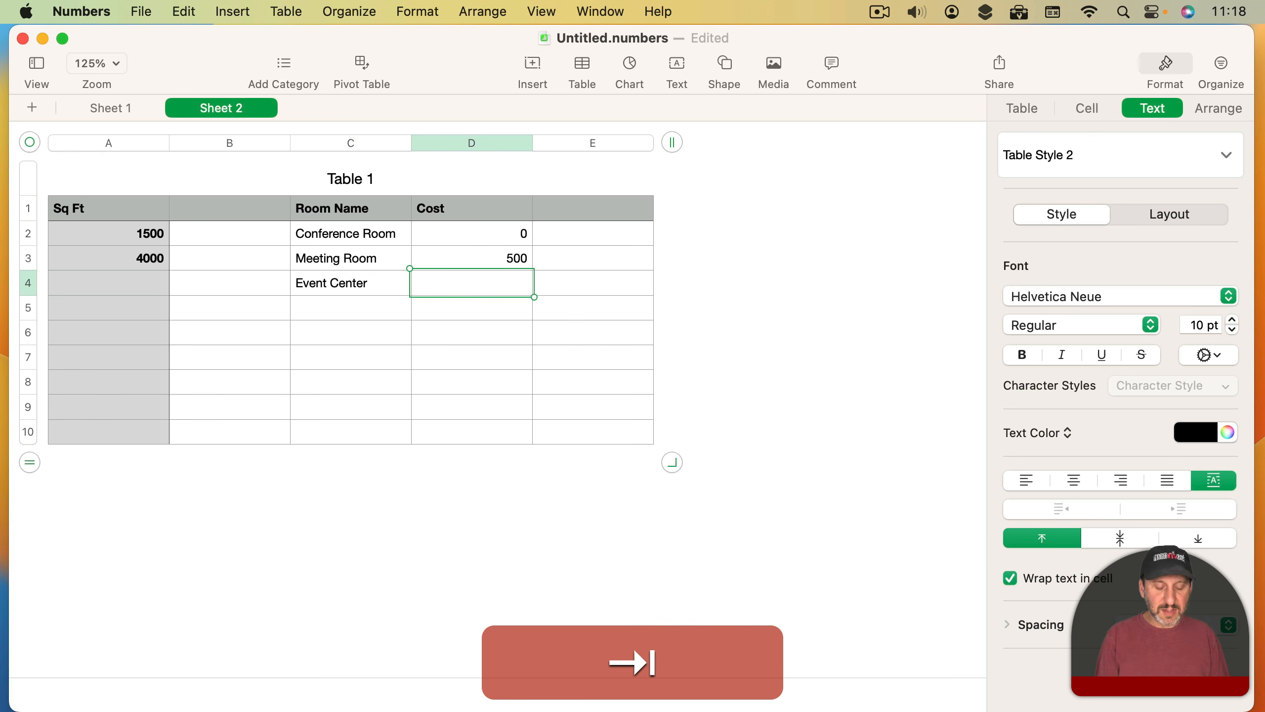
text(1200)
key(Return)
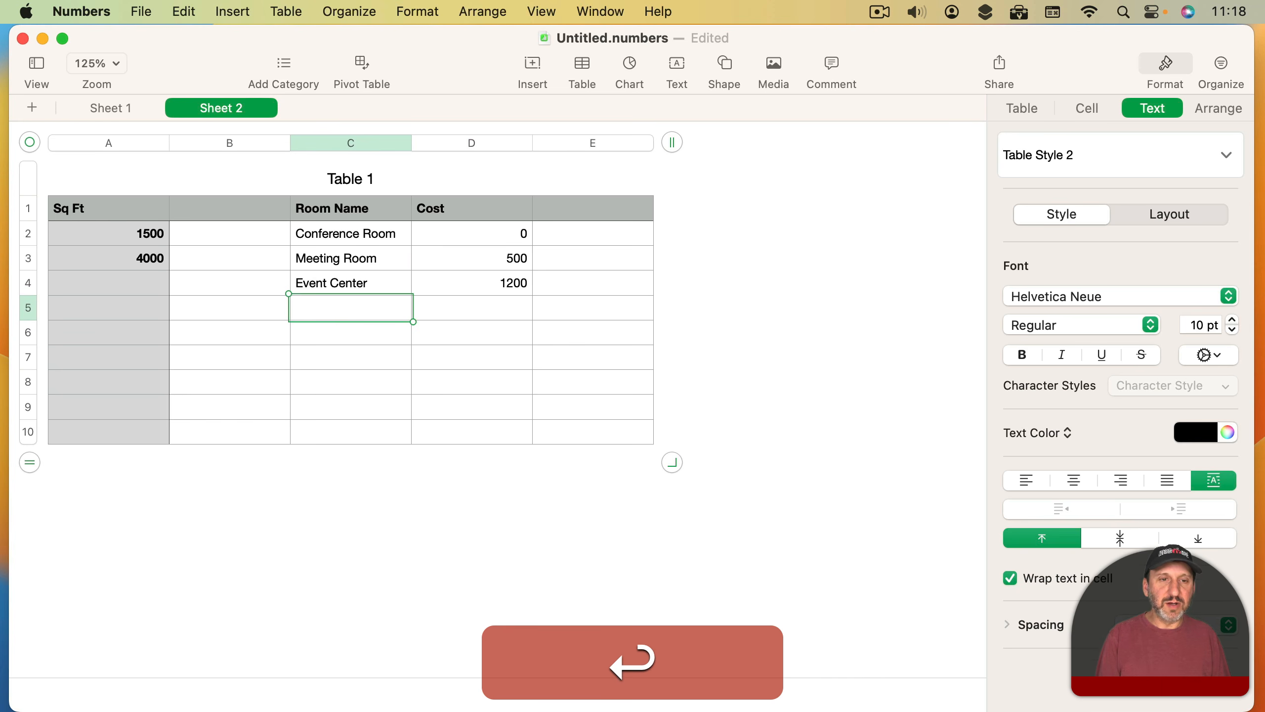
drag(28, 463, 60, 336)
drag(673, 142, 566, 145)
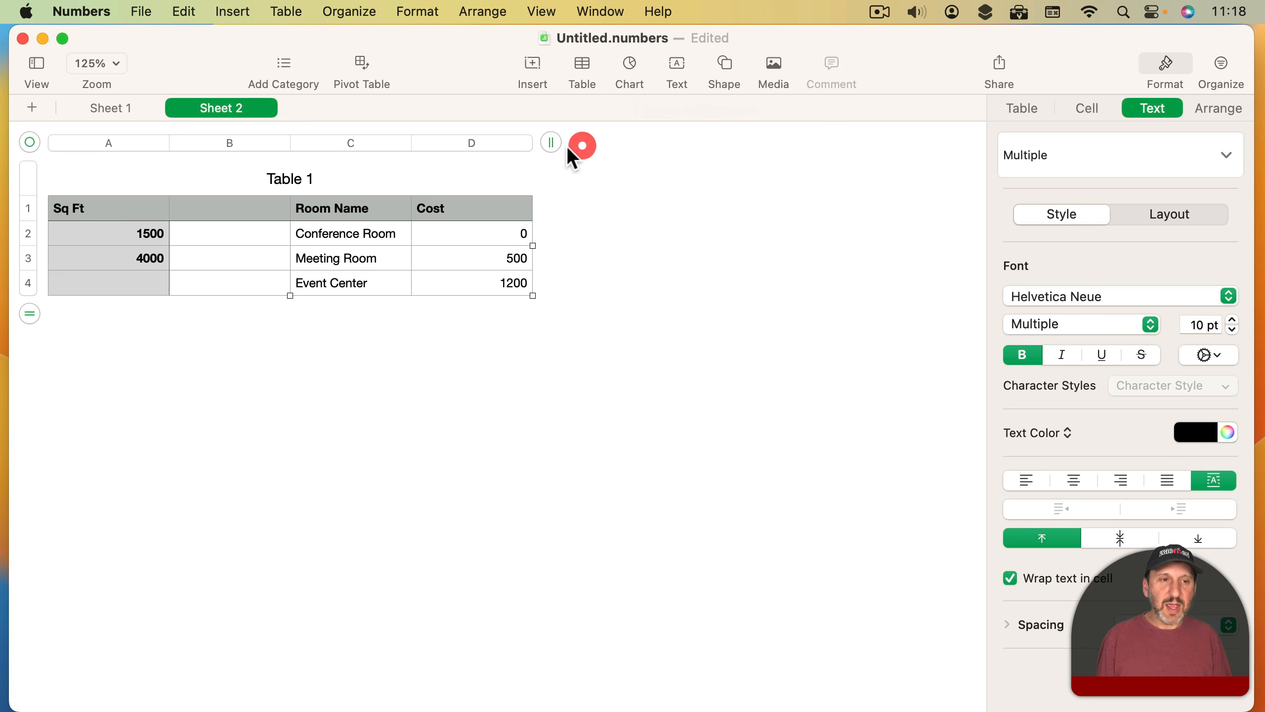
Step: Start an XLOOKUP formula in cell B2 and look up the function's argument descriptions in the function reference
click(227, 234)
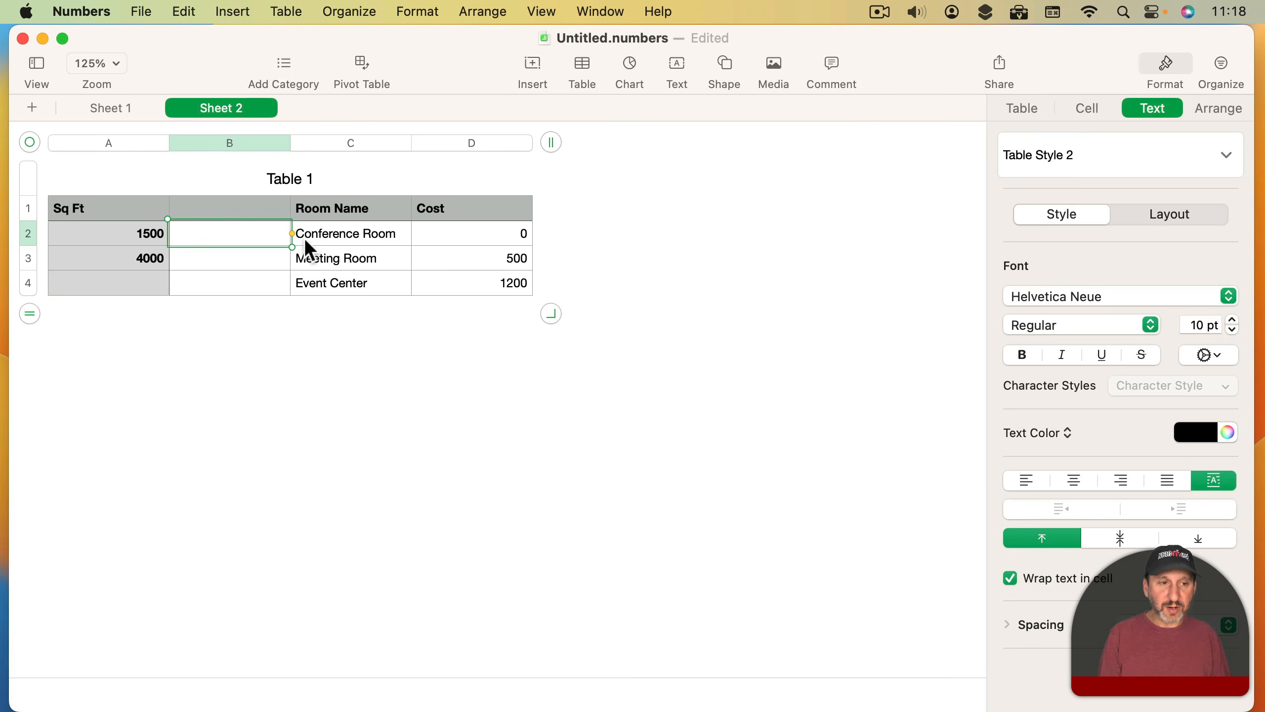
text(=XLOO)
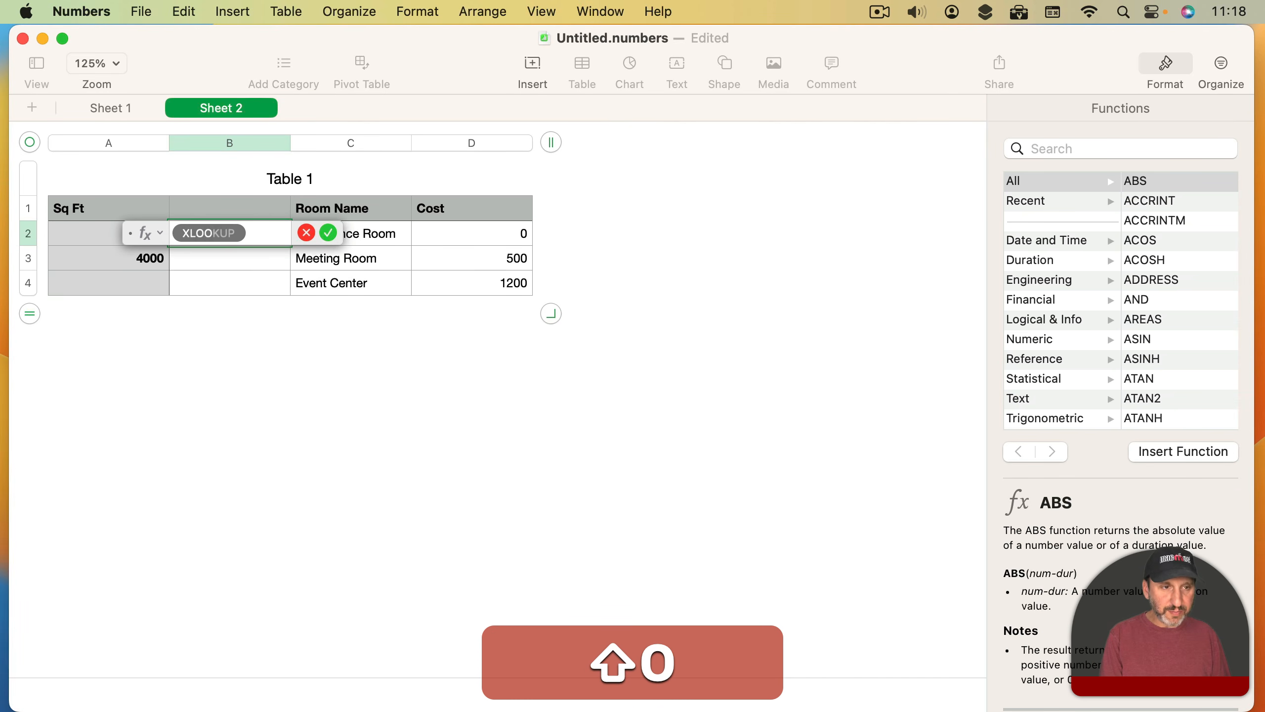
text(KUP()
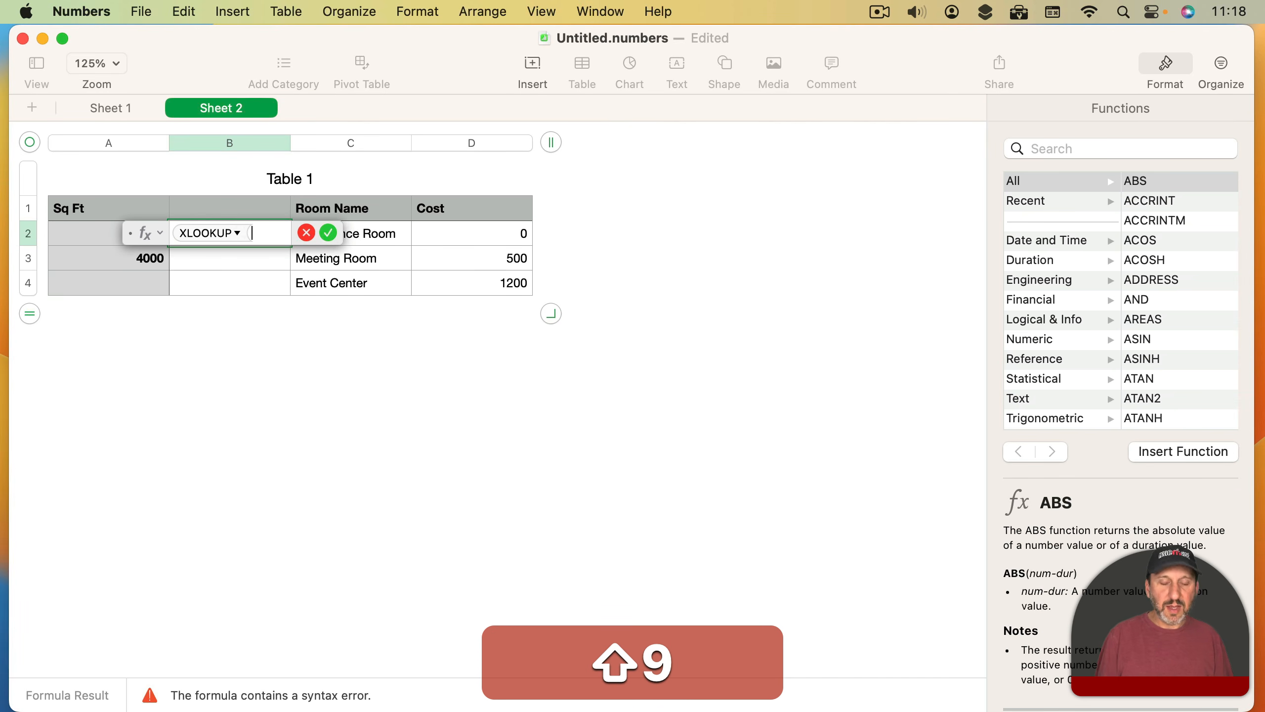
click(1058, 148)
text(xlookip)
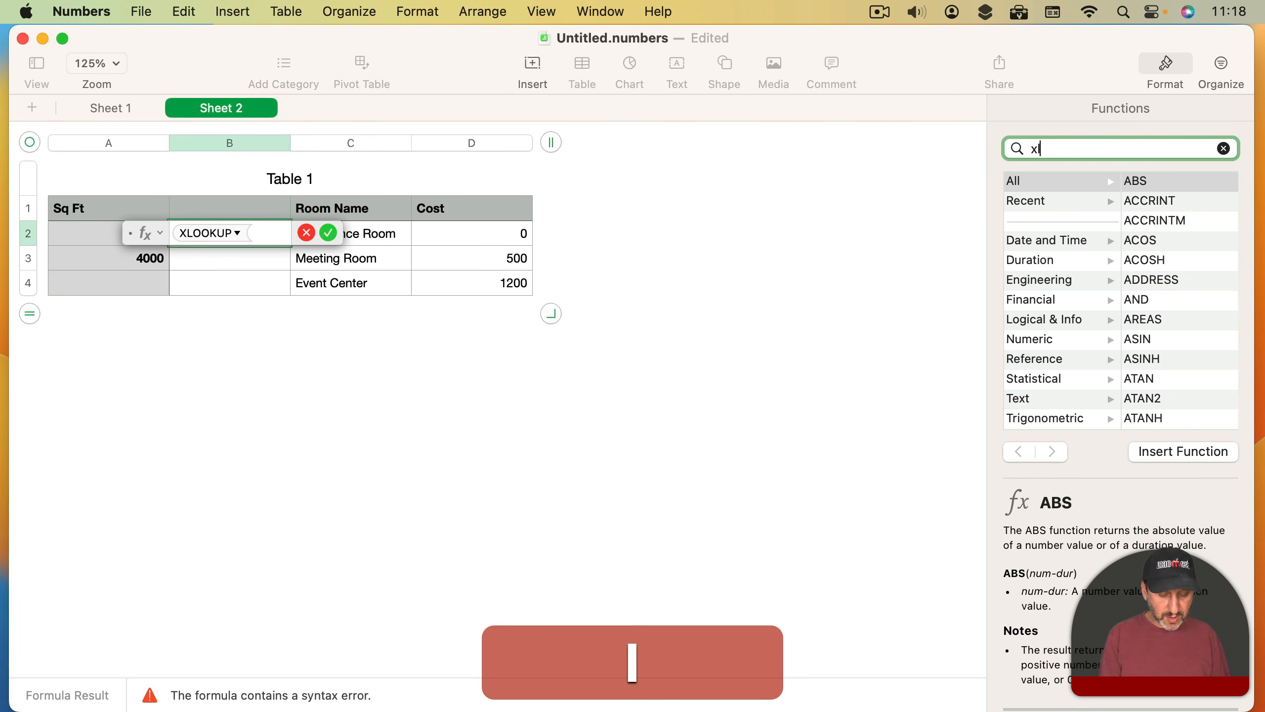
key(BackSpace)
key(BackSpace)
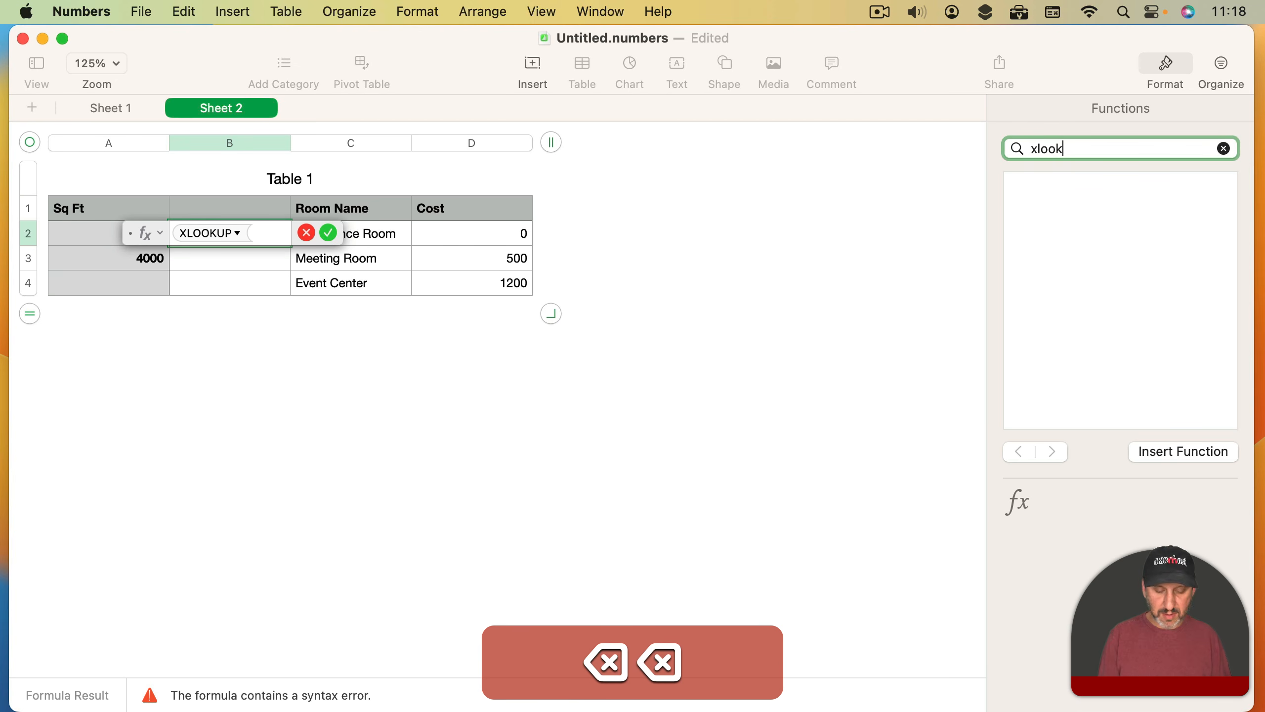
click(1049, 180)
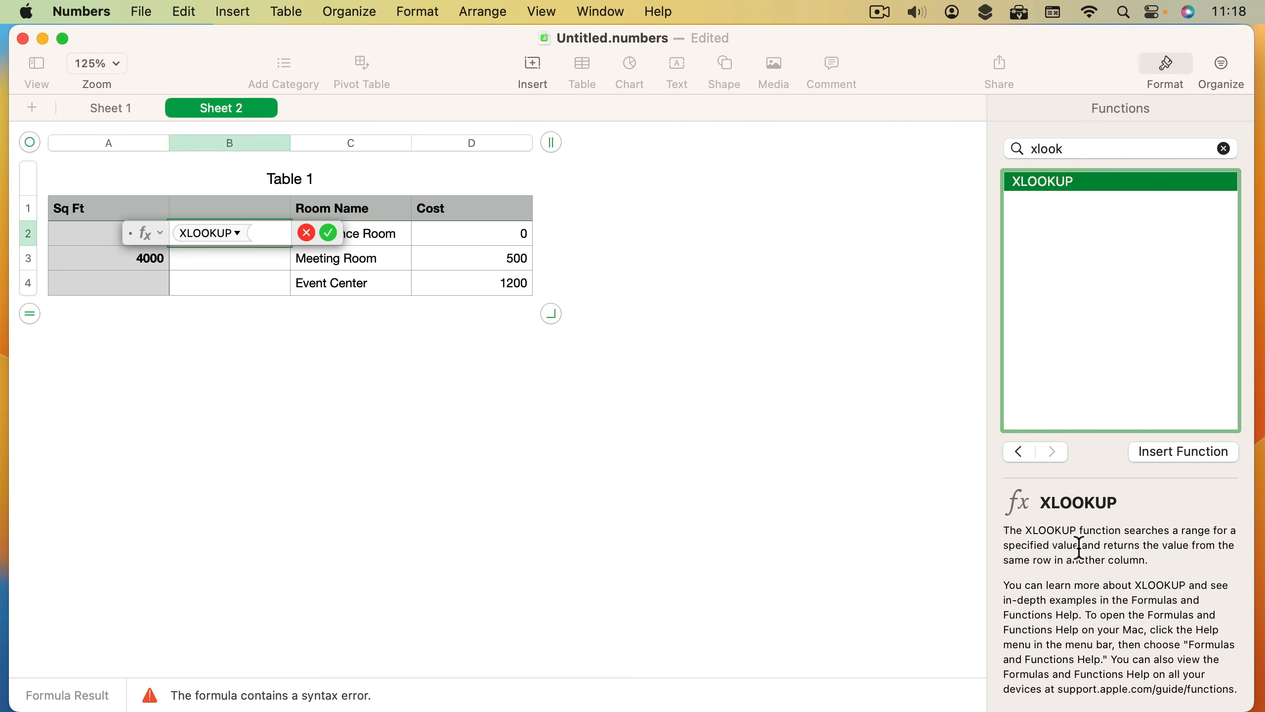
scroll(1085, 543, down, 5)
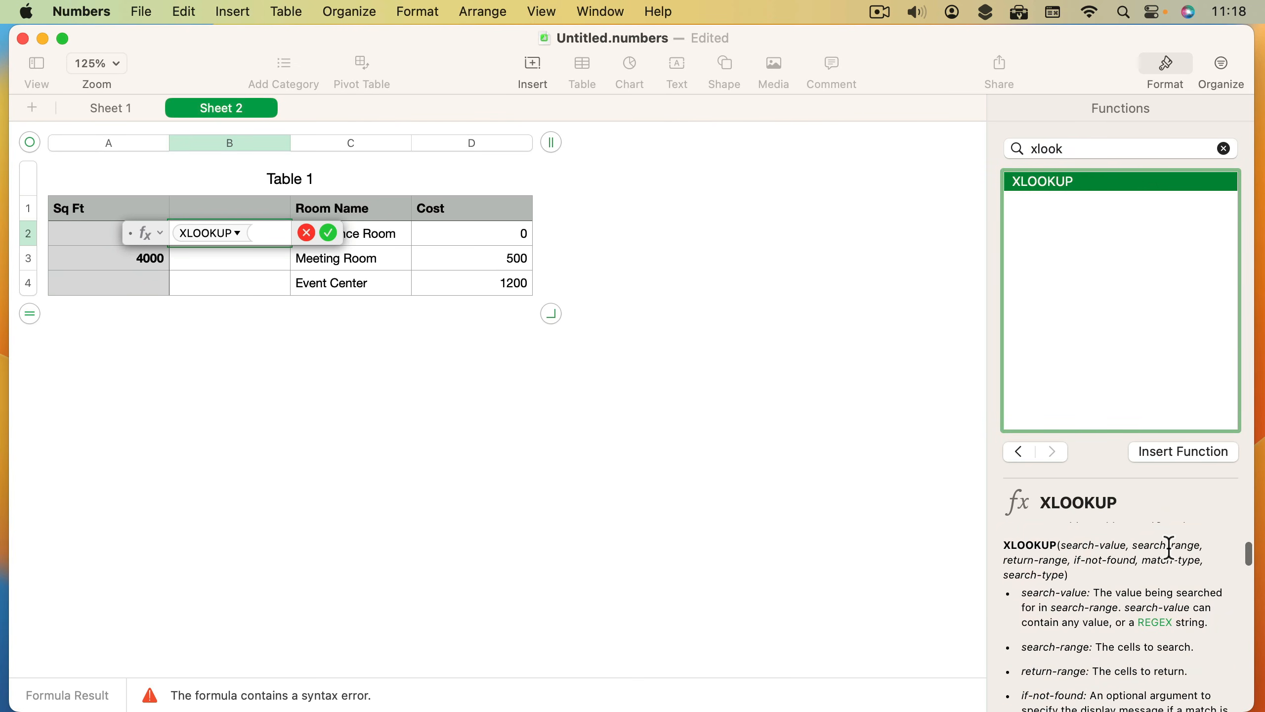
Step: Set the XLOOKUP search value to the Space square footage on Sheet 1, with column A as both search range and return range
click(263, 234)
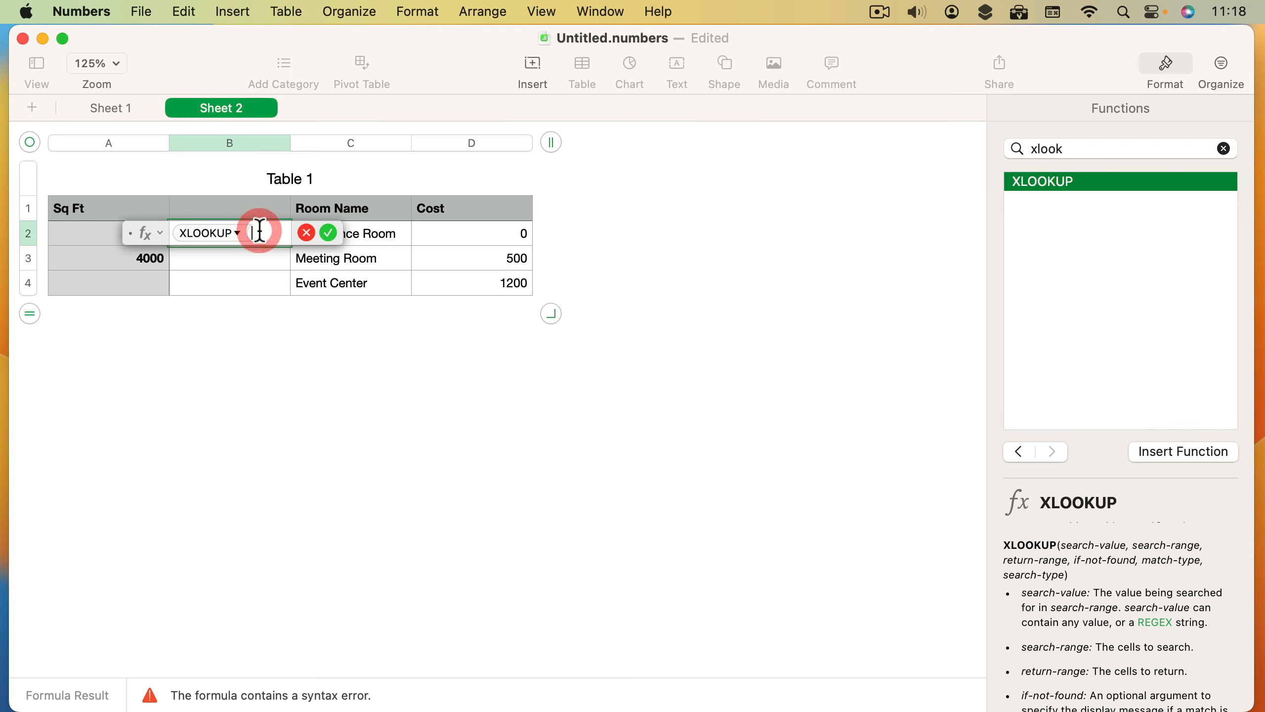
click(119, 108)
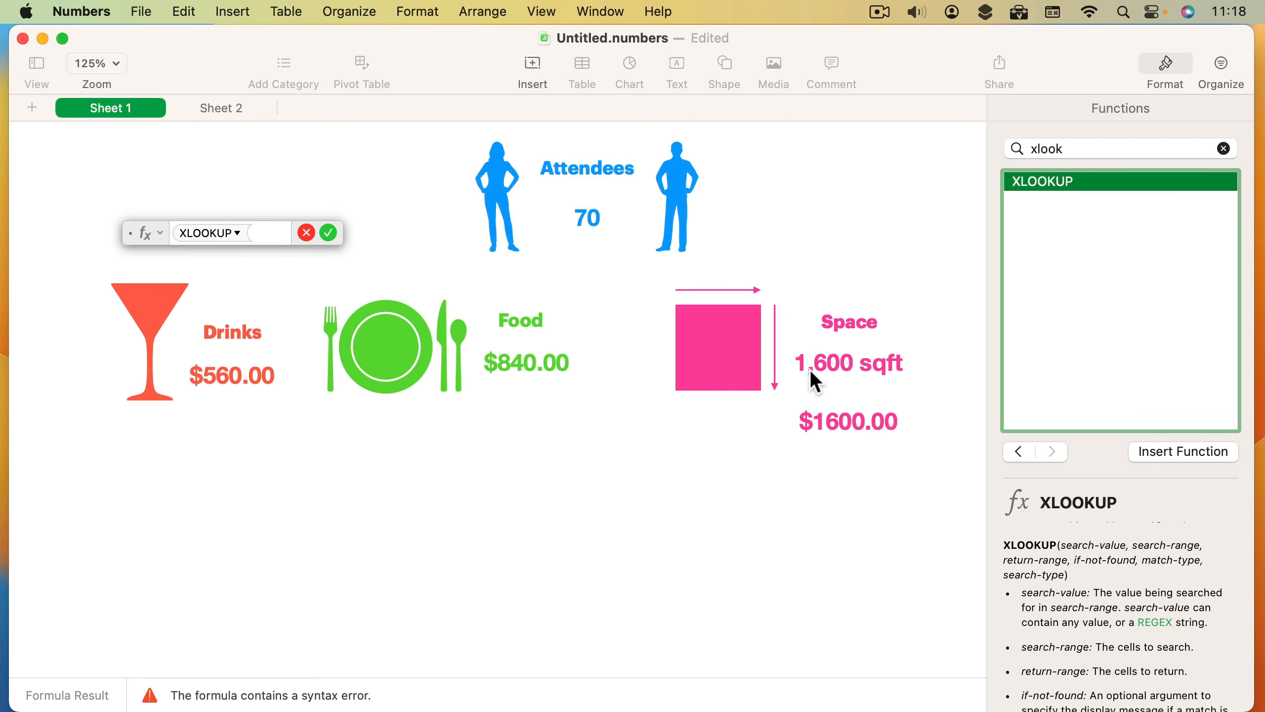
click(842, 363)
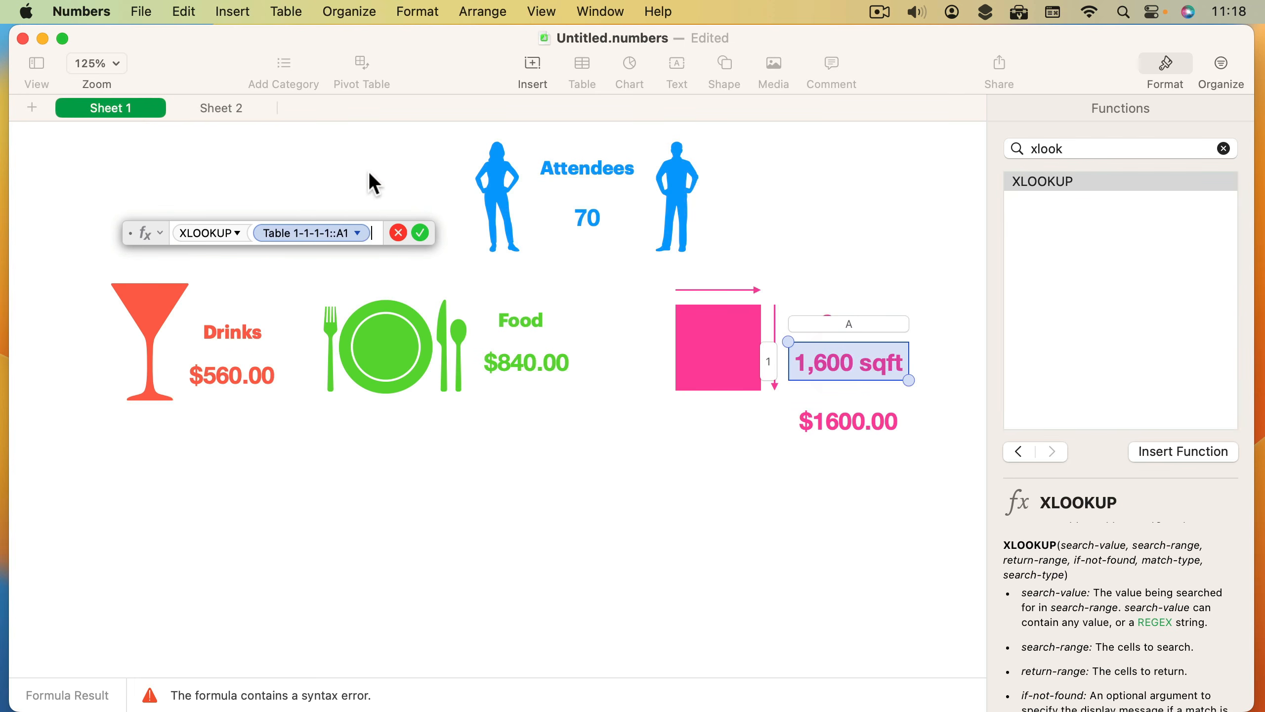
click(221, 108)
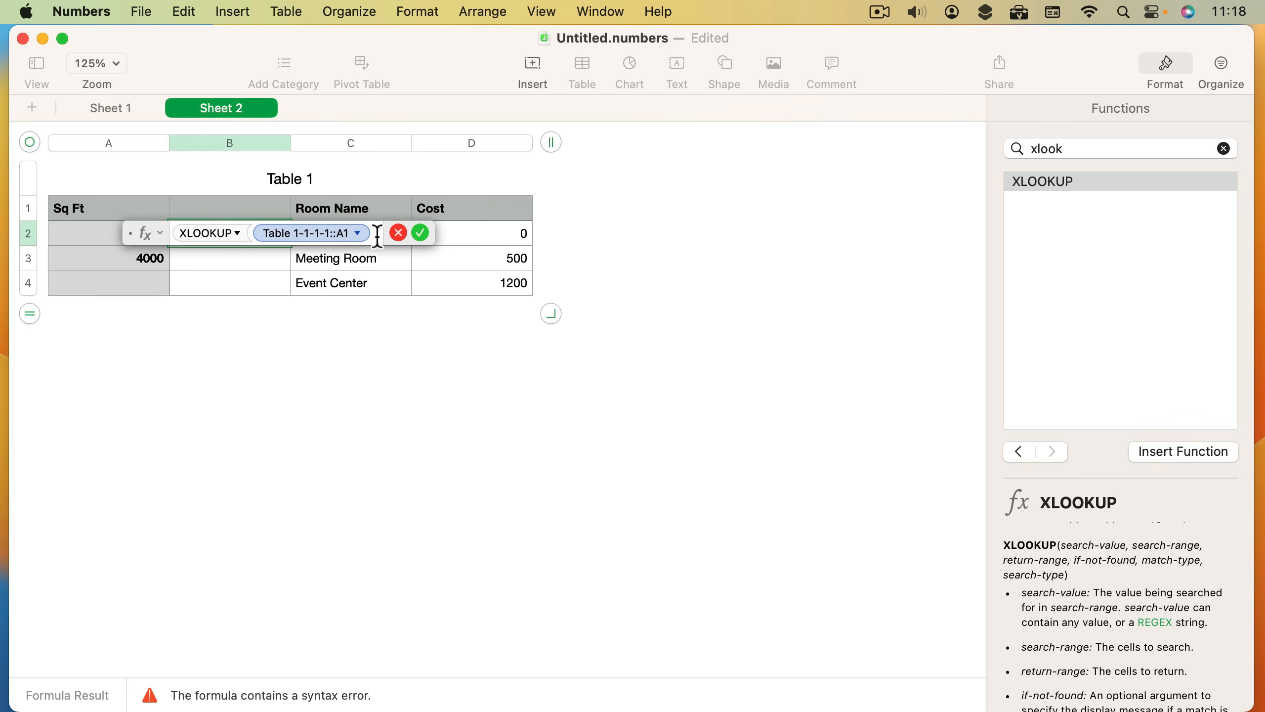
text(,)
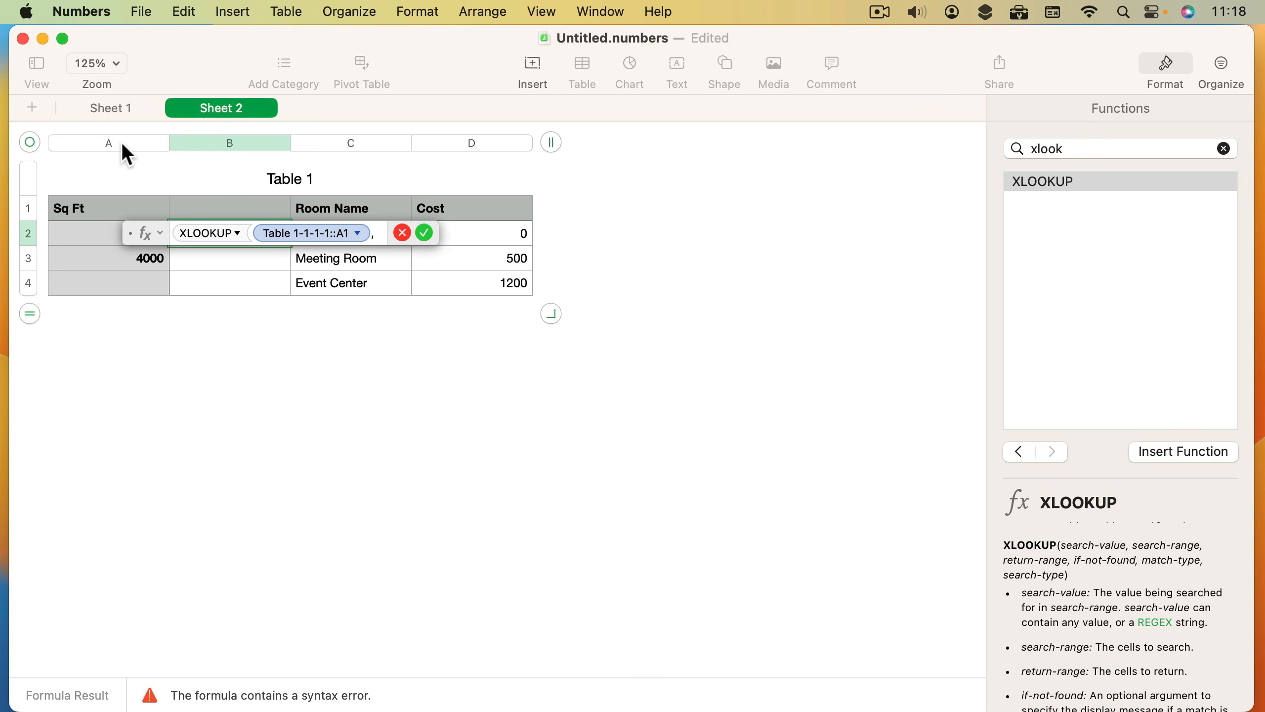
click(121, 143)
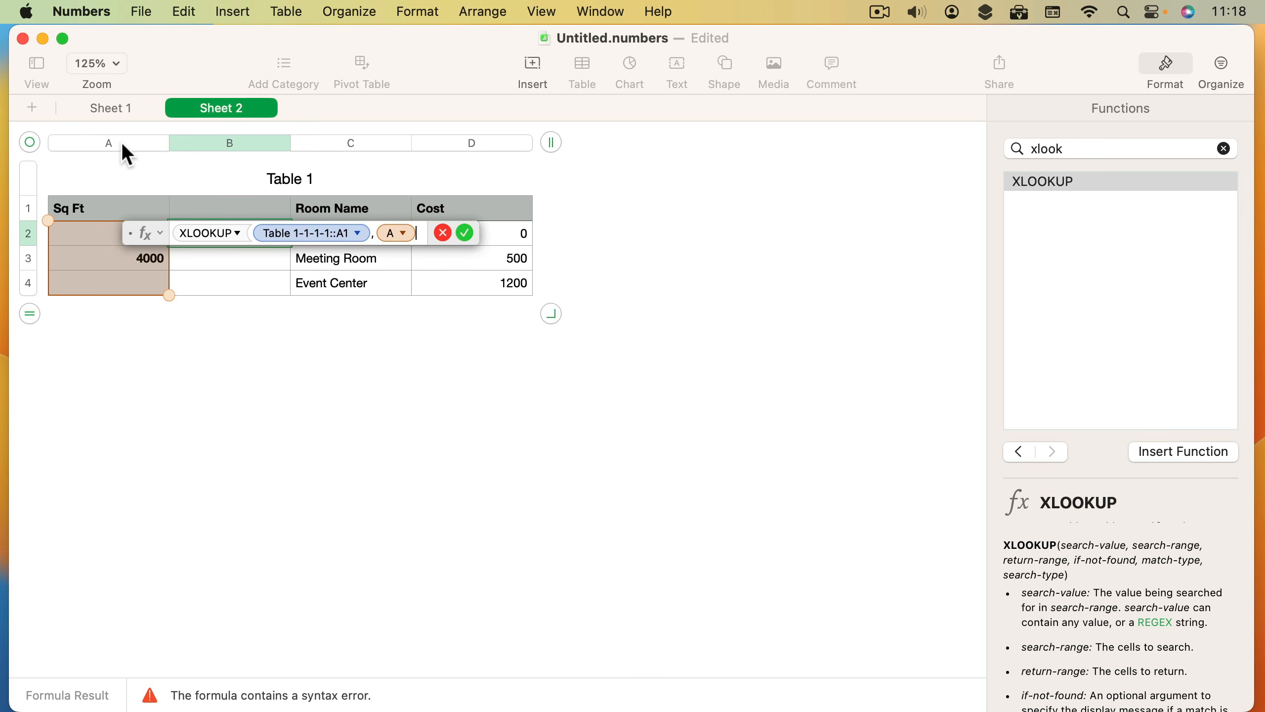
text(,)
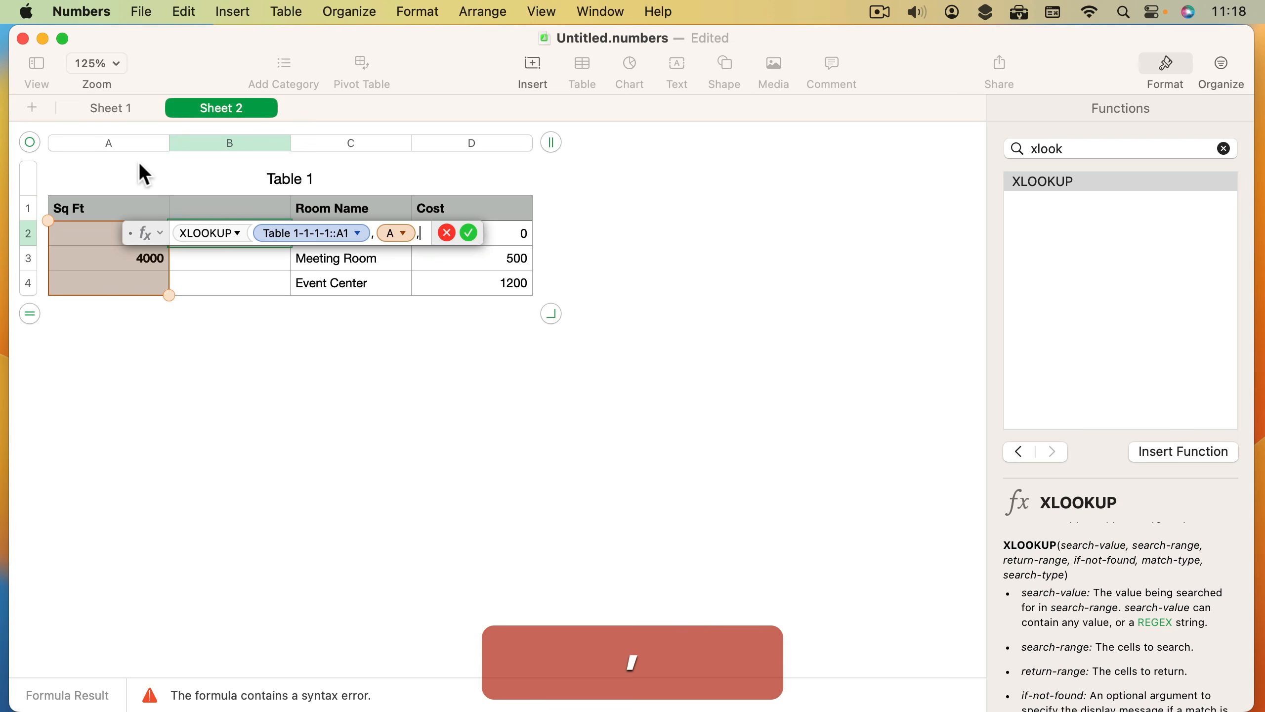
click(115, 145)
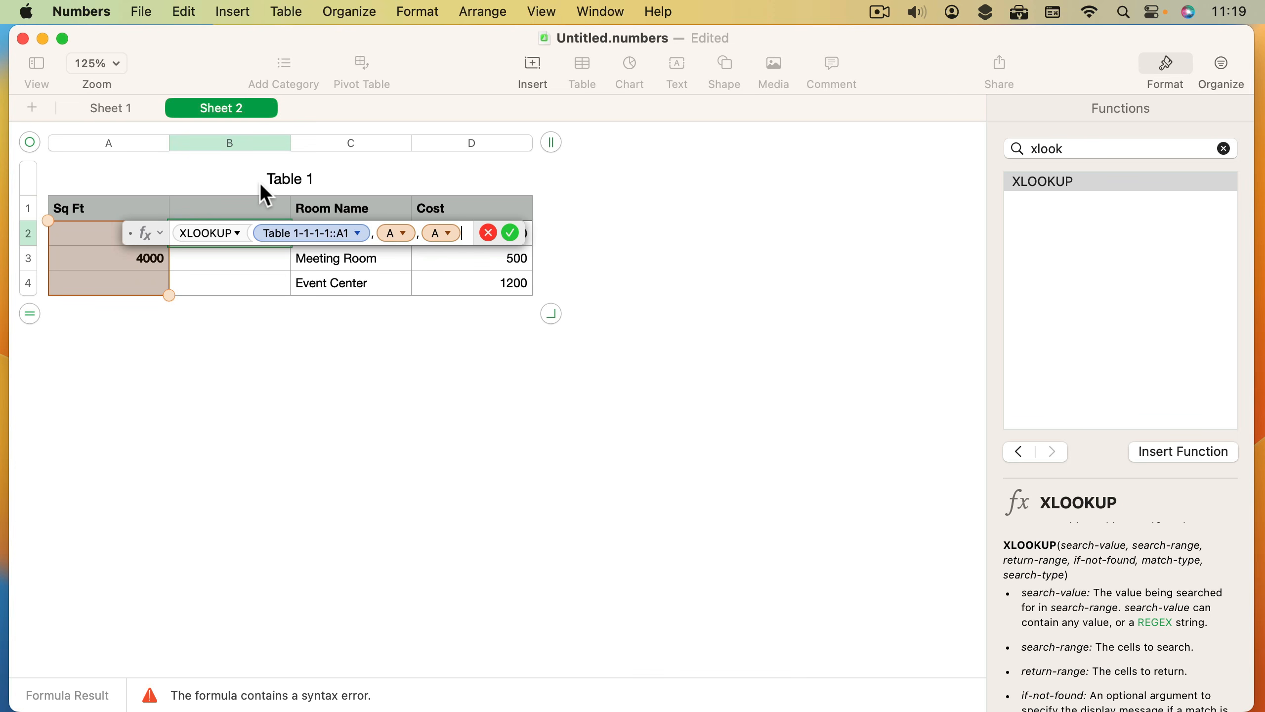
Step: Complete the XLOOKUP formula with 0 as the if-not-found value and match type -1 (exact or next smallest), checking the match-type options
text(,0)
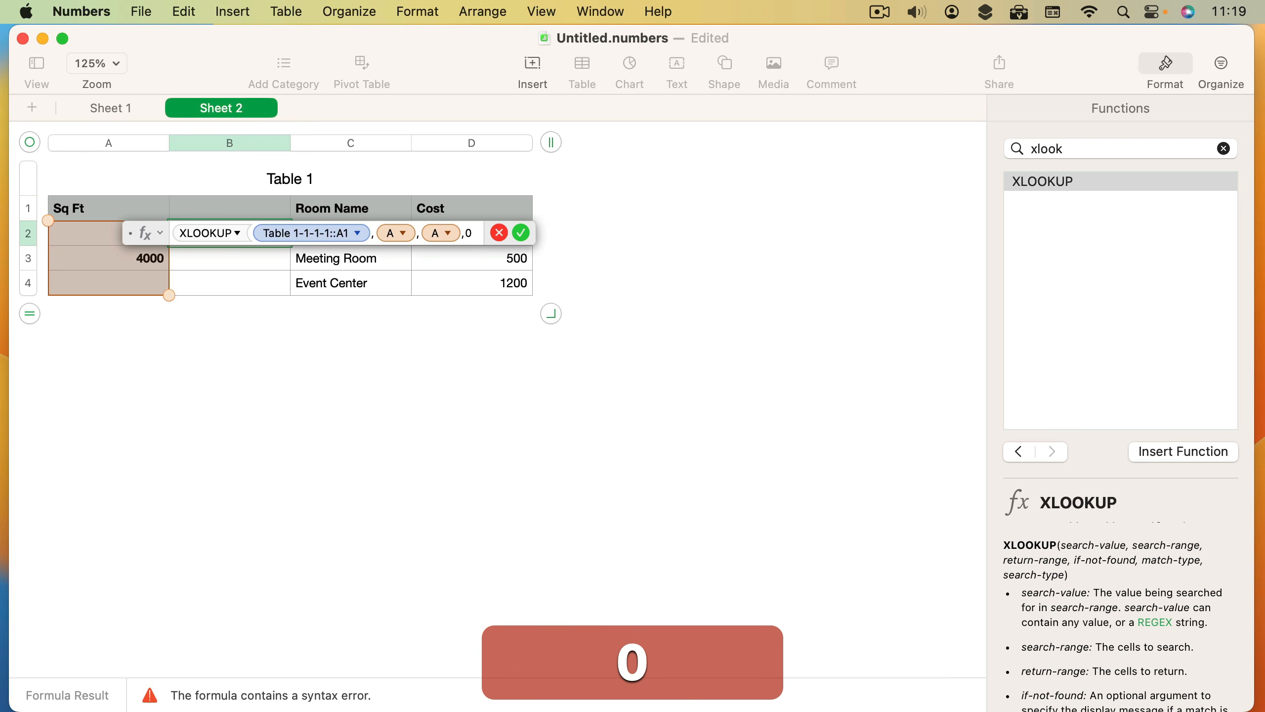
text(,)
scroll(1166, 636, down, 3)
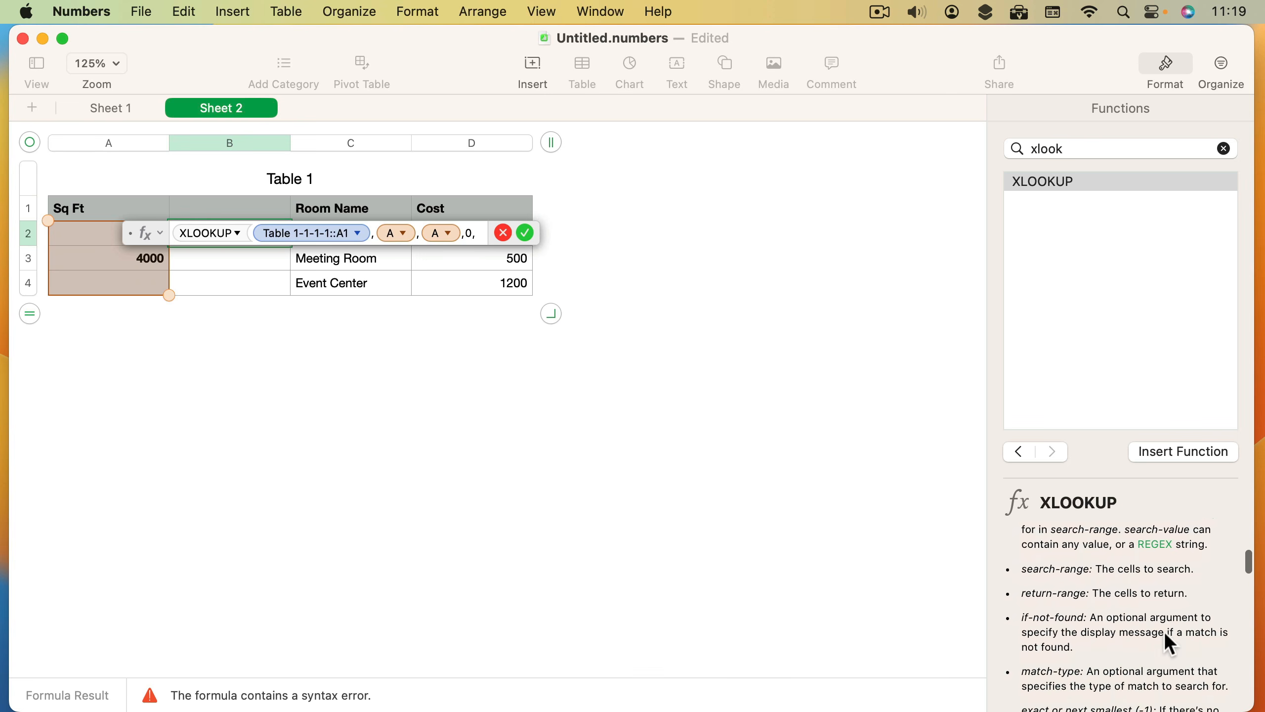
scroll(1165, 631, down, 5)
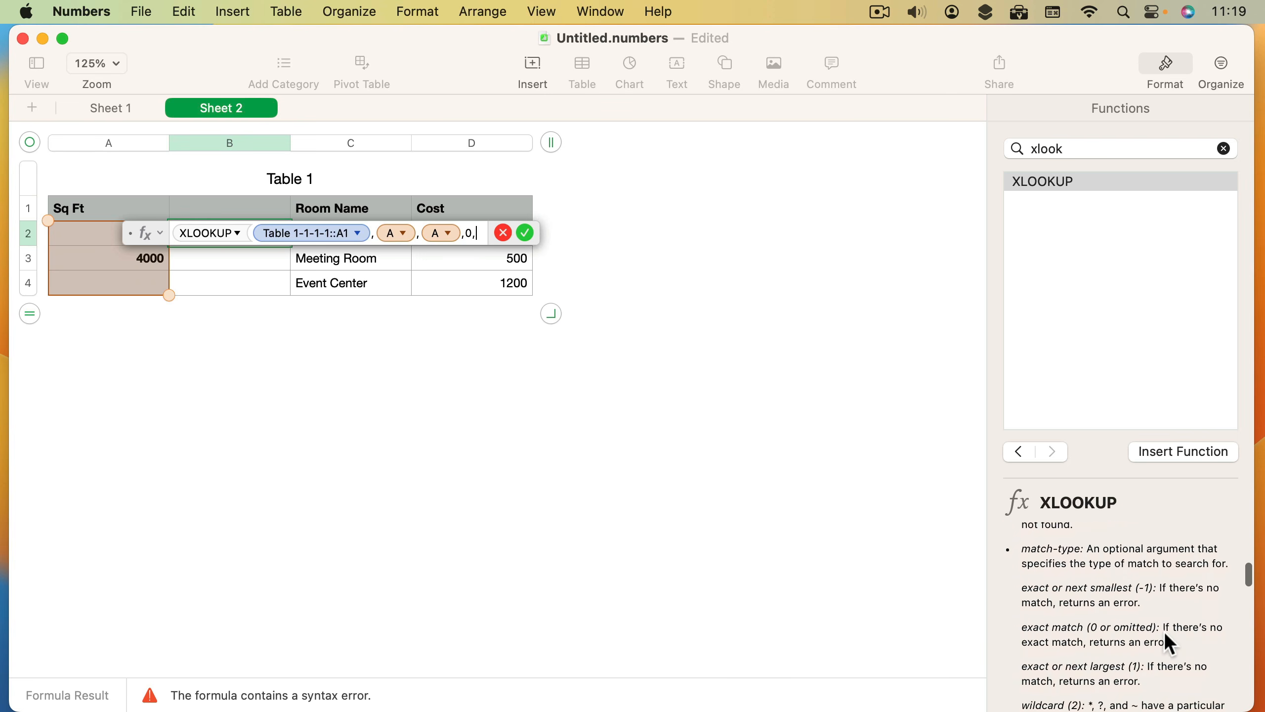
scroll(1164, 631, down, 1)
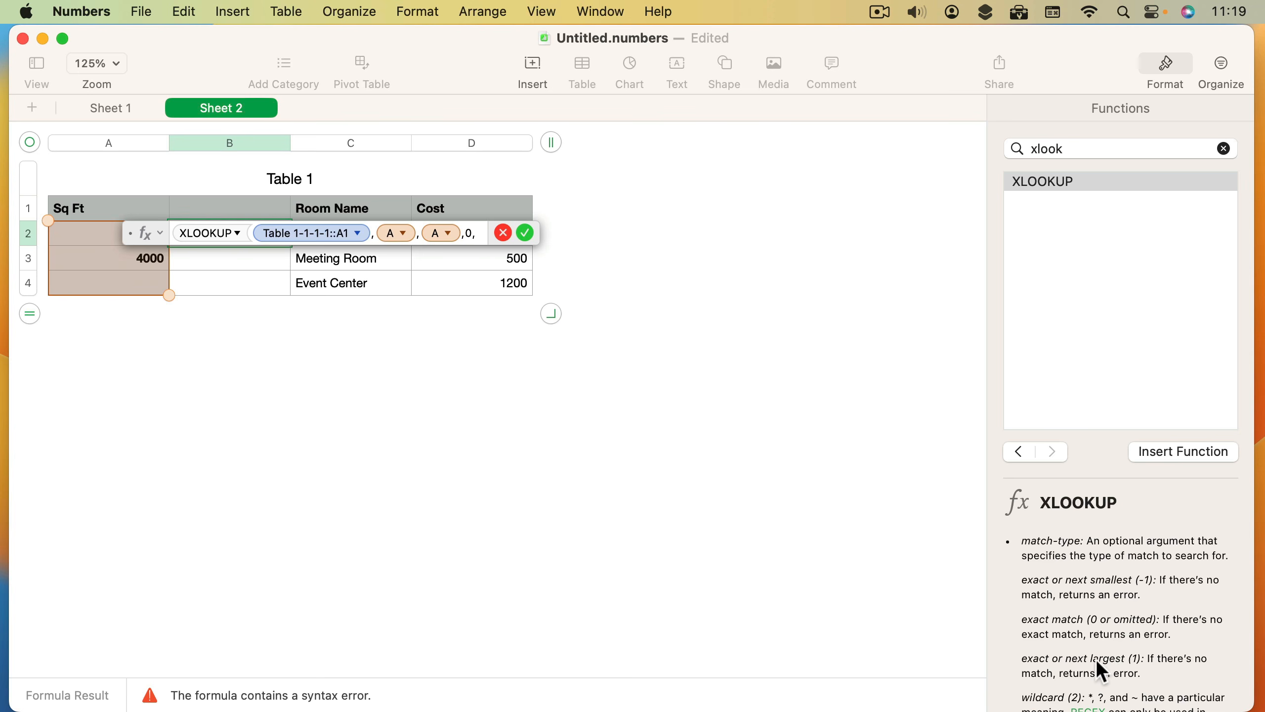
scroll(1097, 662, down, 1)
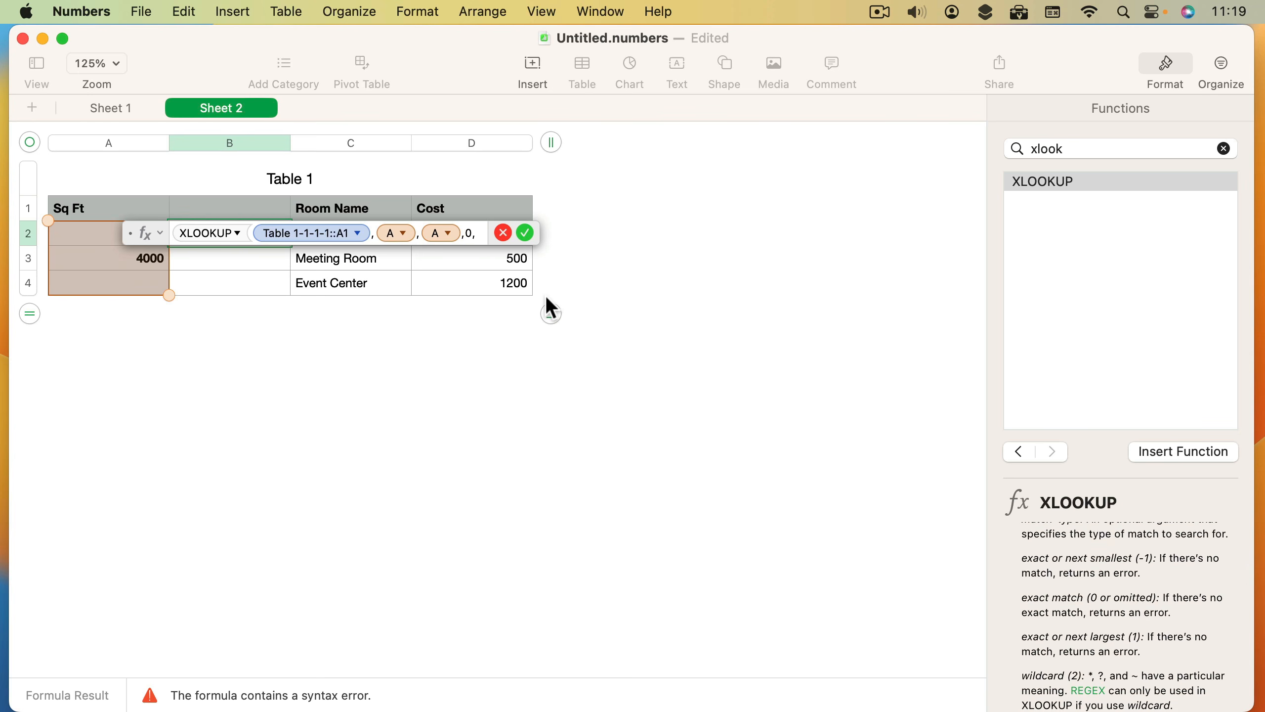
text(-1))
key(shift+Return)
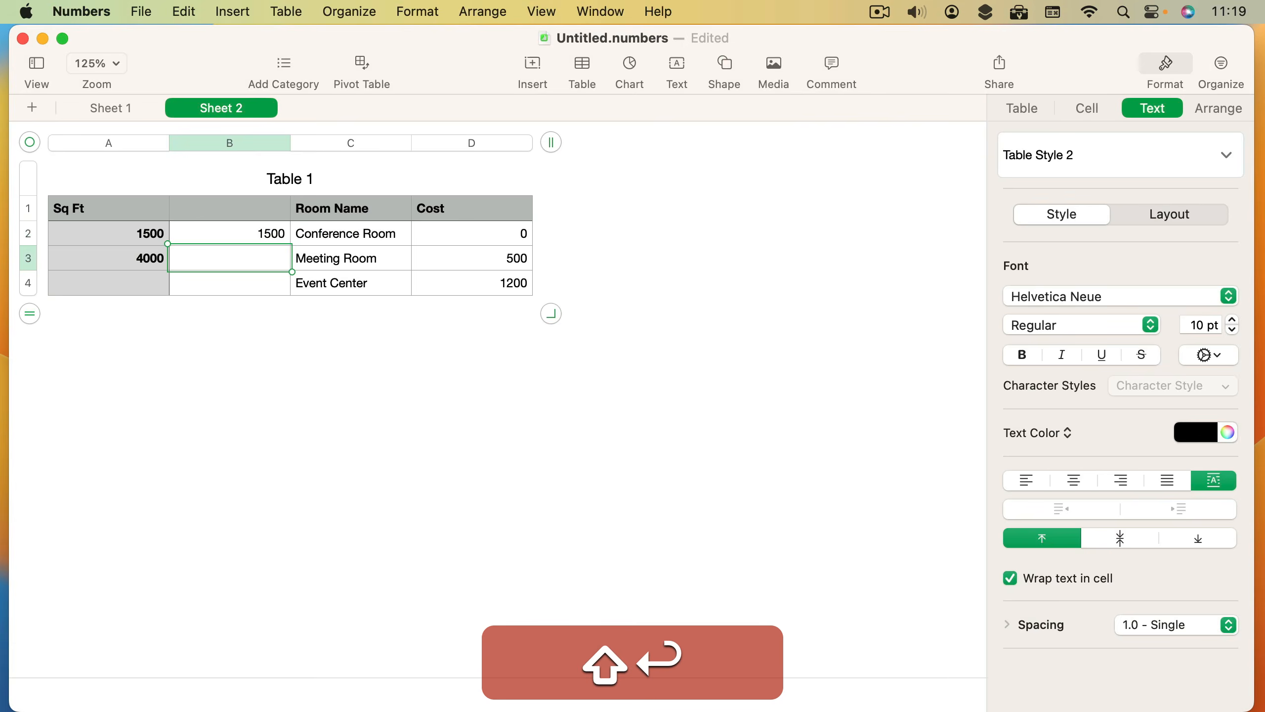
Step: Preserve the row of the Space square footage reference in the XLOOKUP formula in cell B2 and accept the formula
key(super+z)
click(344, 234)
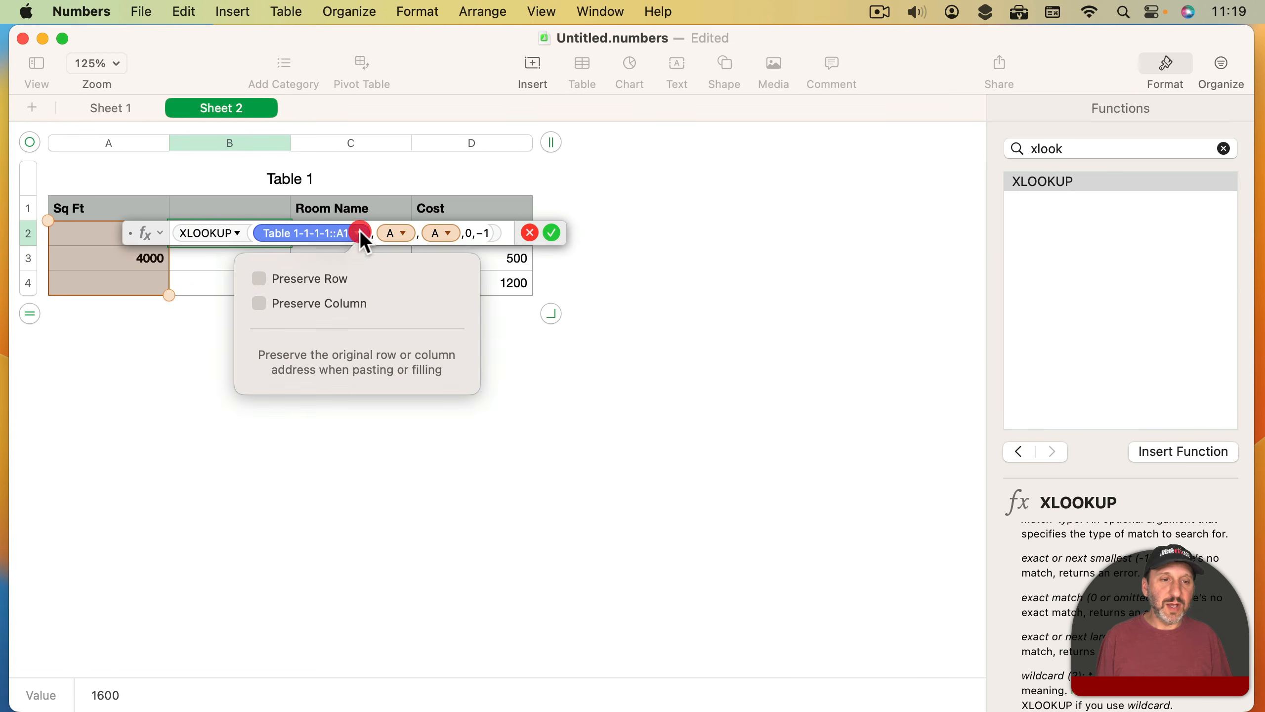
click(303, 278)
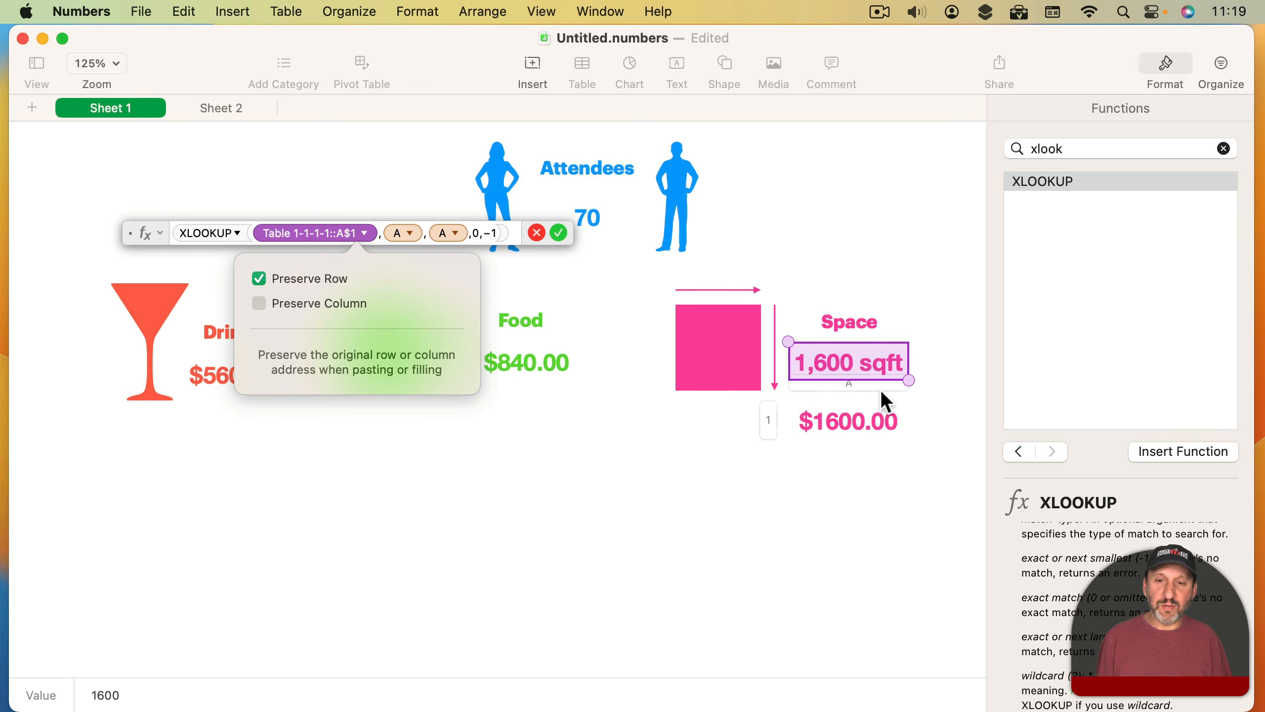
click(565, 232)
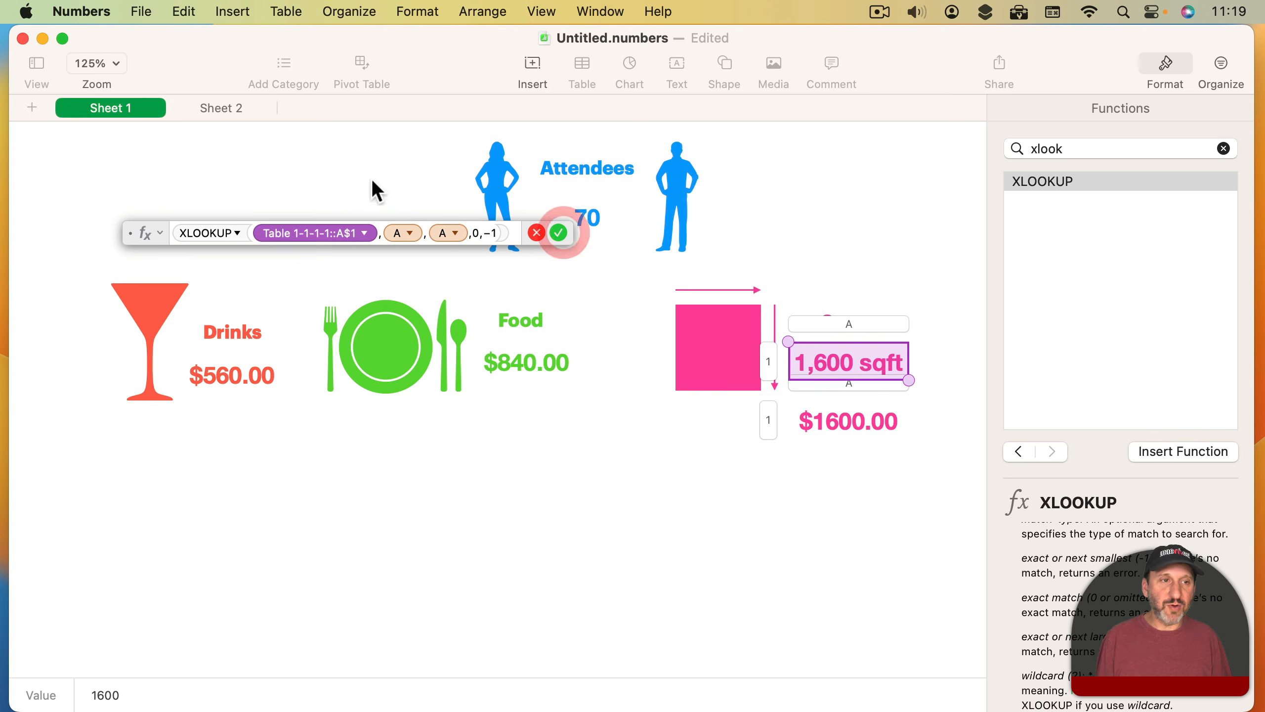
click(560, 233)
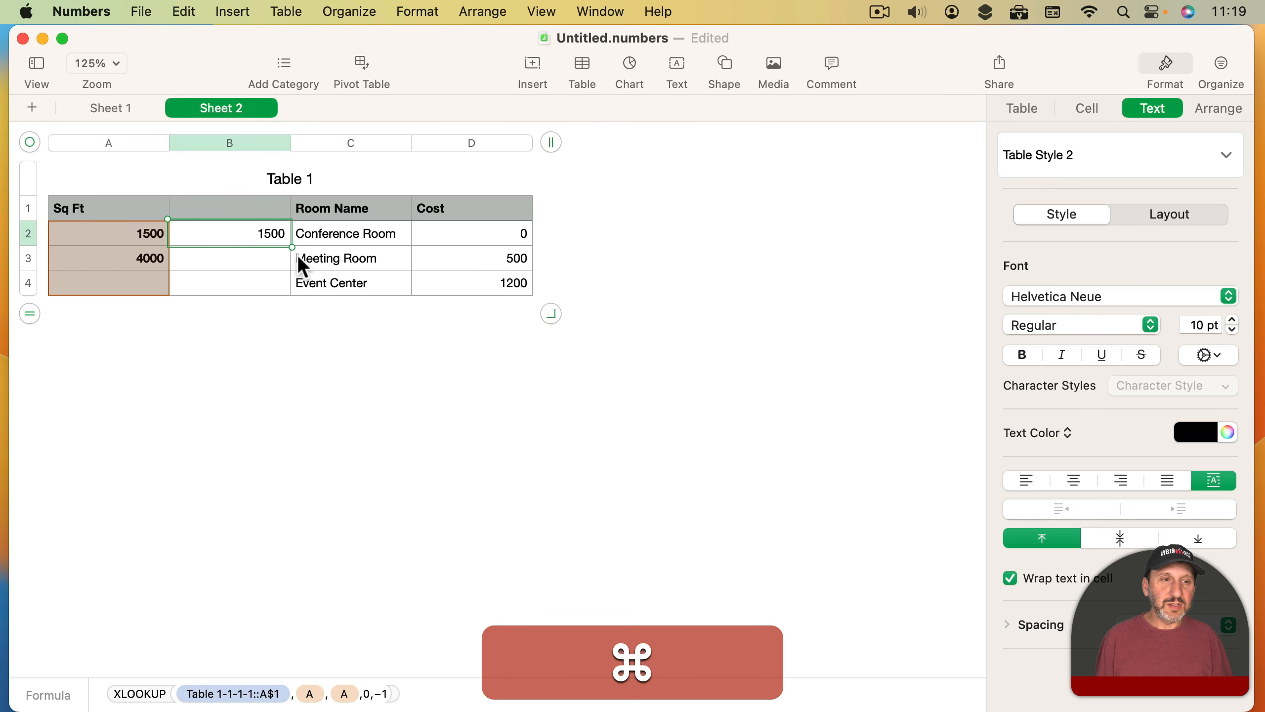
Step: Copy the XLOOKUP formula from cell B2 into cells B3 and B4
key(cmd+c)
click(268, 259)
key(cmd+v)
click(268, 284)
key(cmd+v)
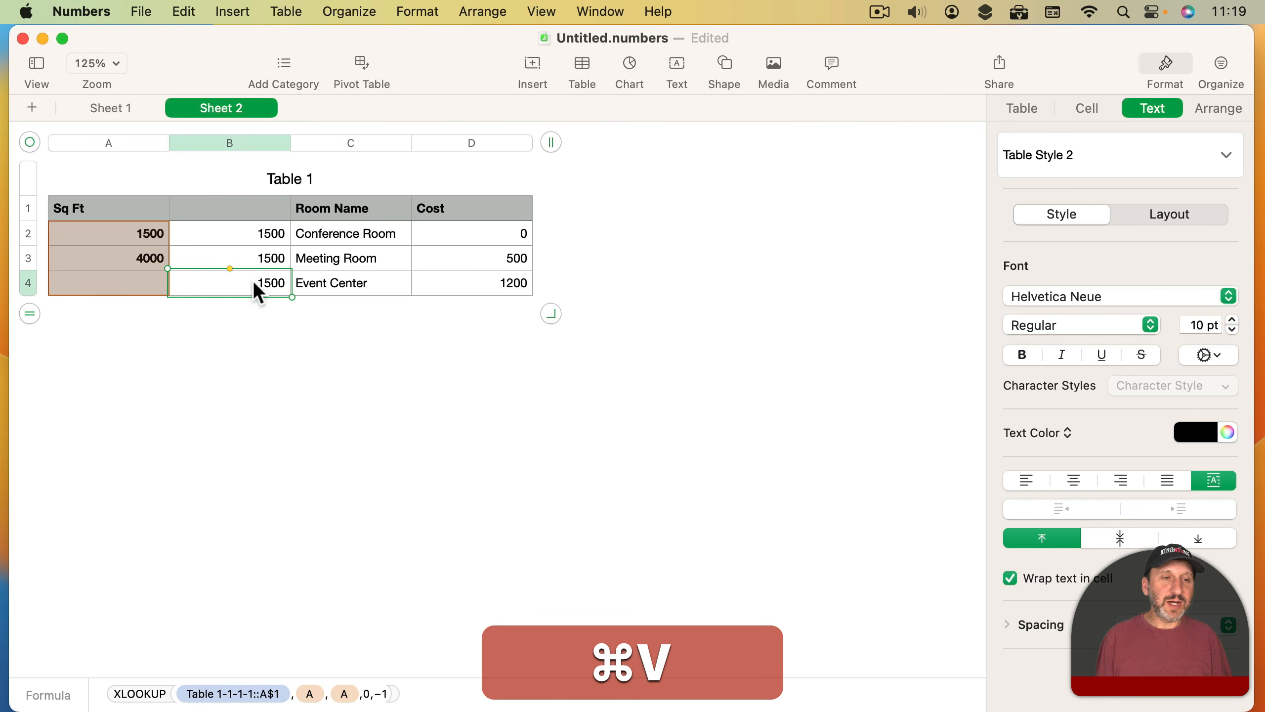
Step: Change the formula in B2 to test whether cell A2 equals the XLOOKUP result
click(247, 230)
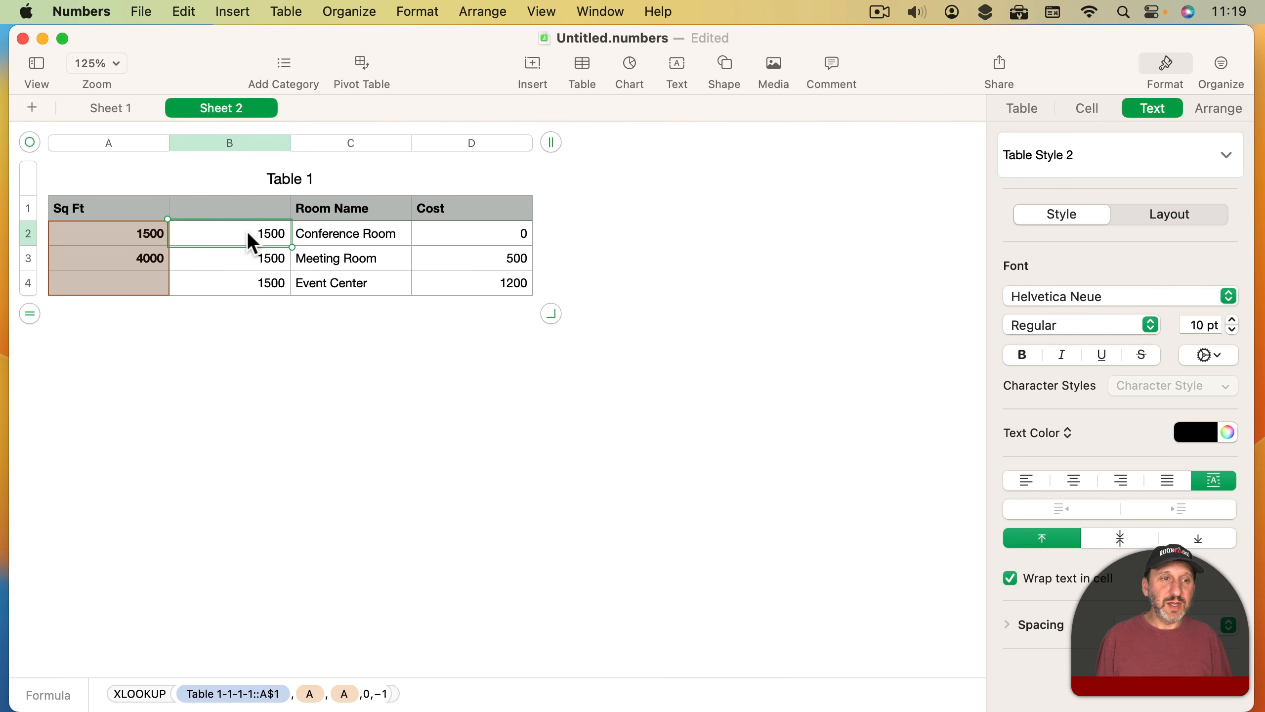
double_click(247, 231)
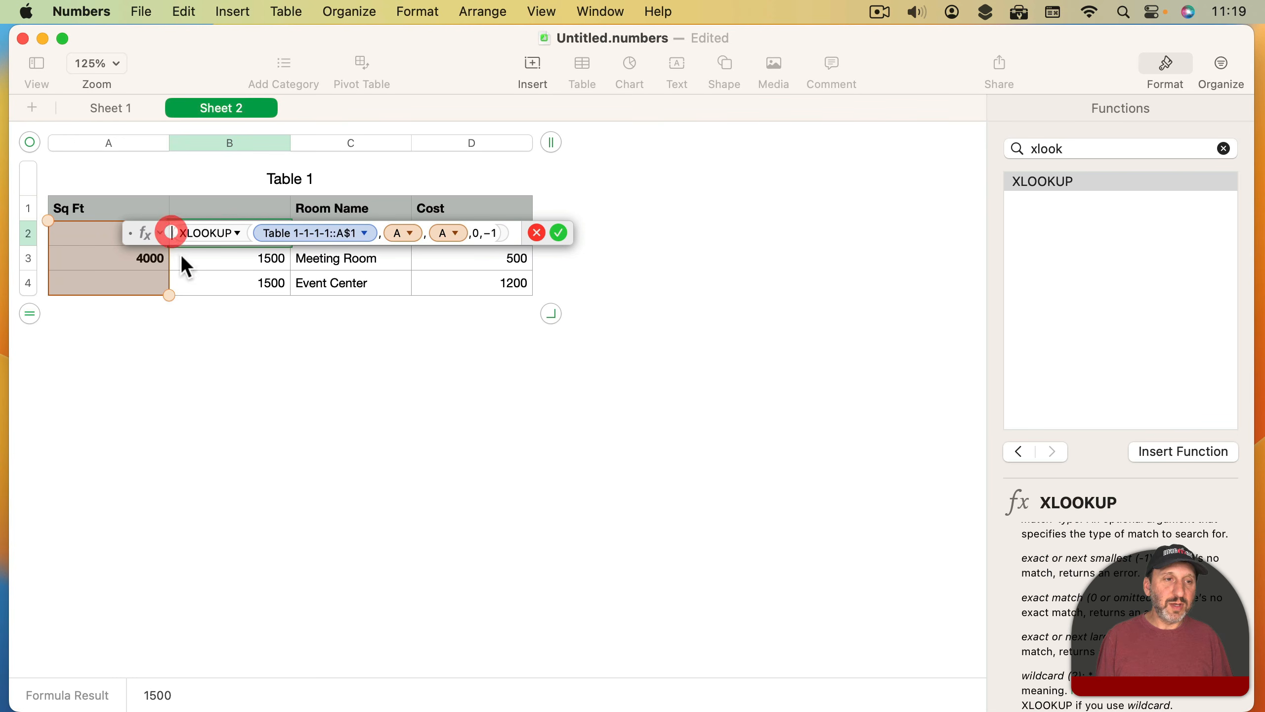
click(76, 230)
text(+)
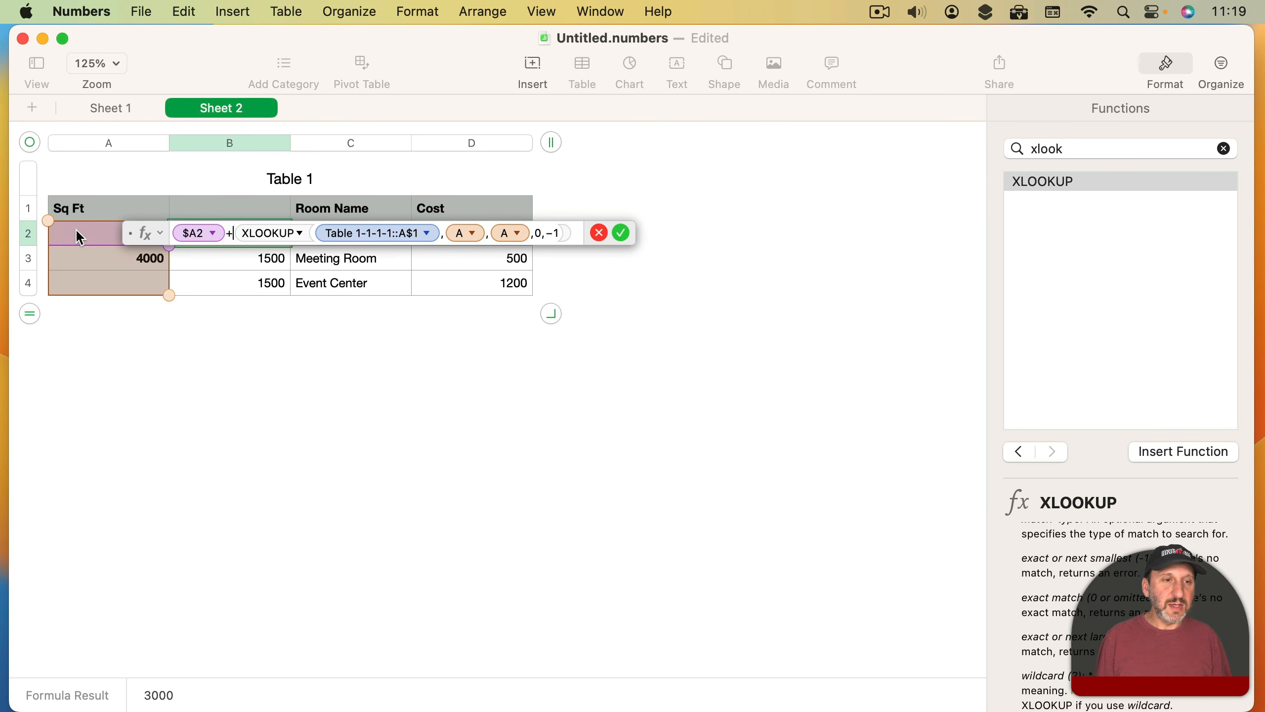
key(BackSpace)
text(=)
key(Return)
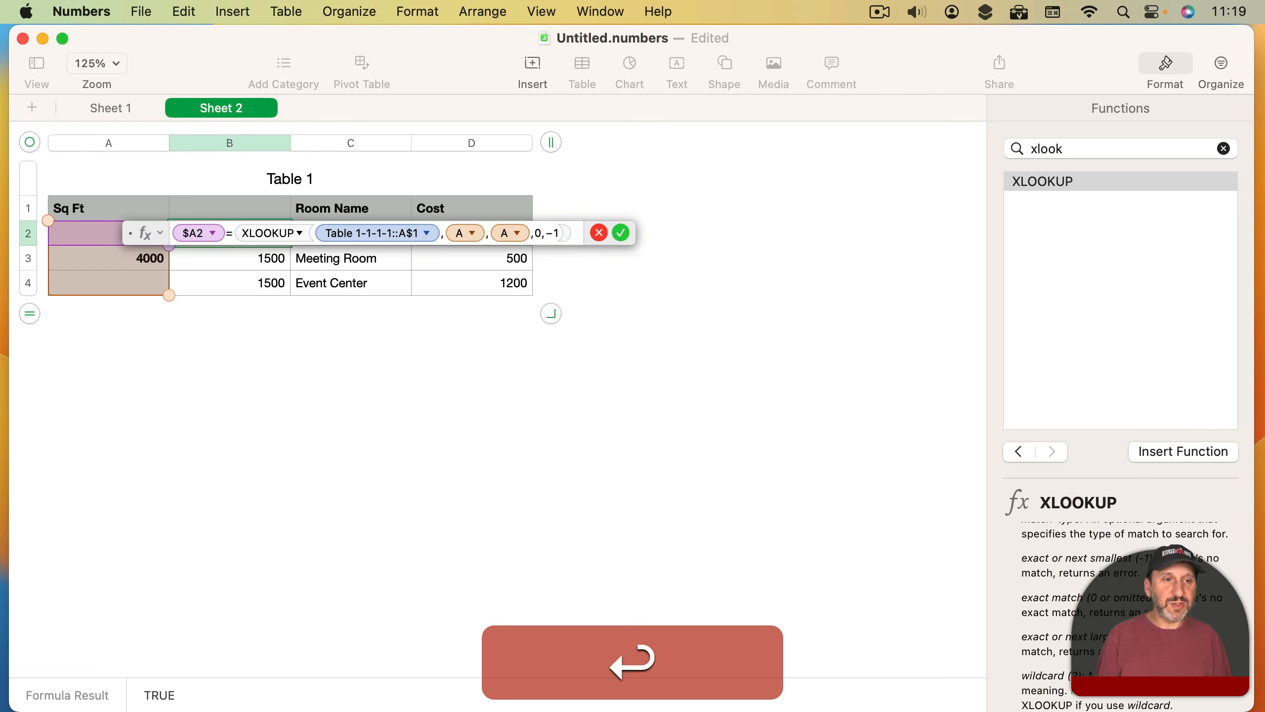
Step: Copy the comparison formula from B2 into cells B3 and B4, replacing the plain XLOOKUP formulas
click(220, 232)
key(cmd+c)
click(238, 253)
key(cmd+v)
click(242, 281)
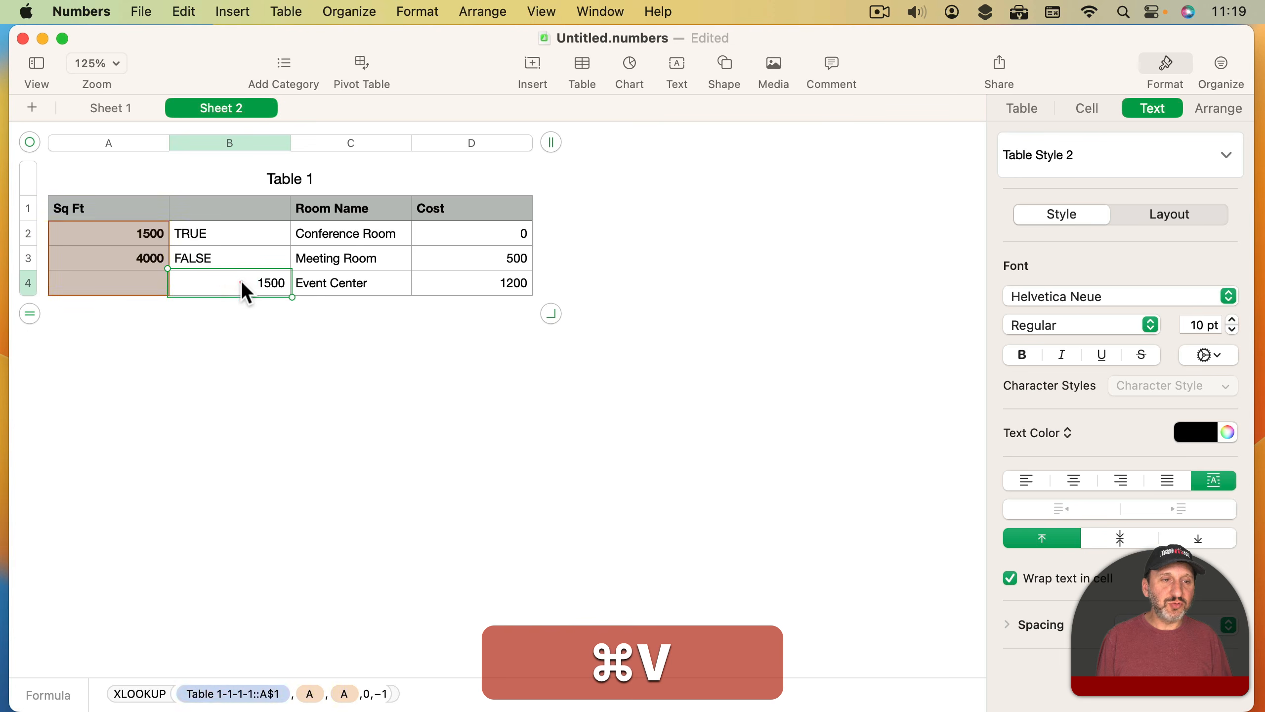
key(cmd+v)
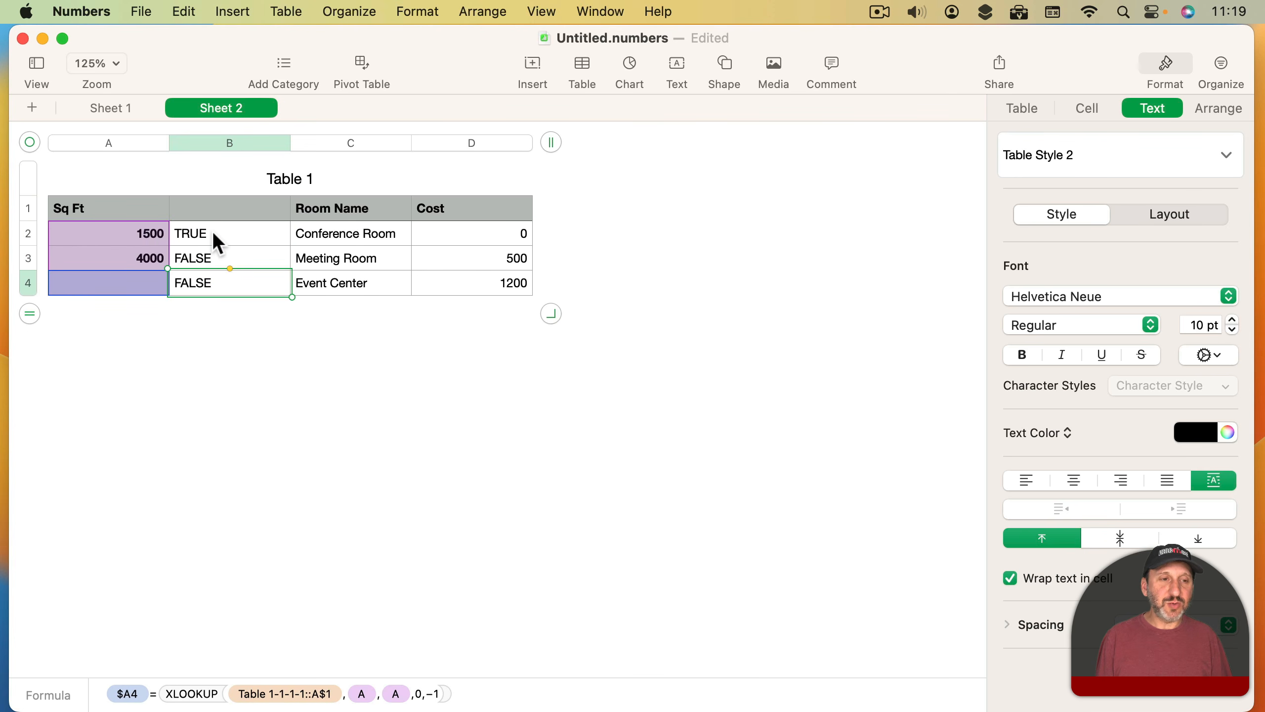
Step: Check the Space square footage on Sheet 1 and change the XLOOKUP match type in B2 to 1 (exact or next largest)
click(113, 111)
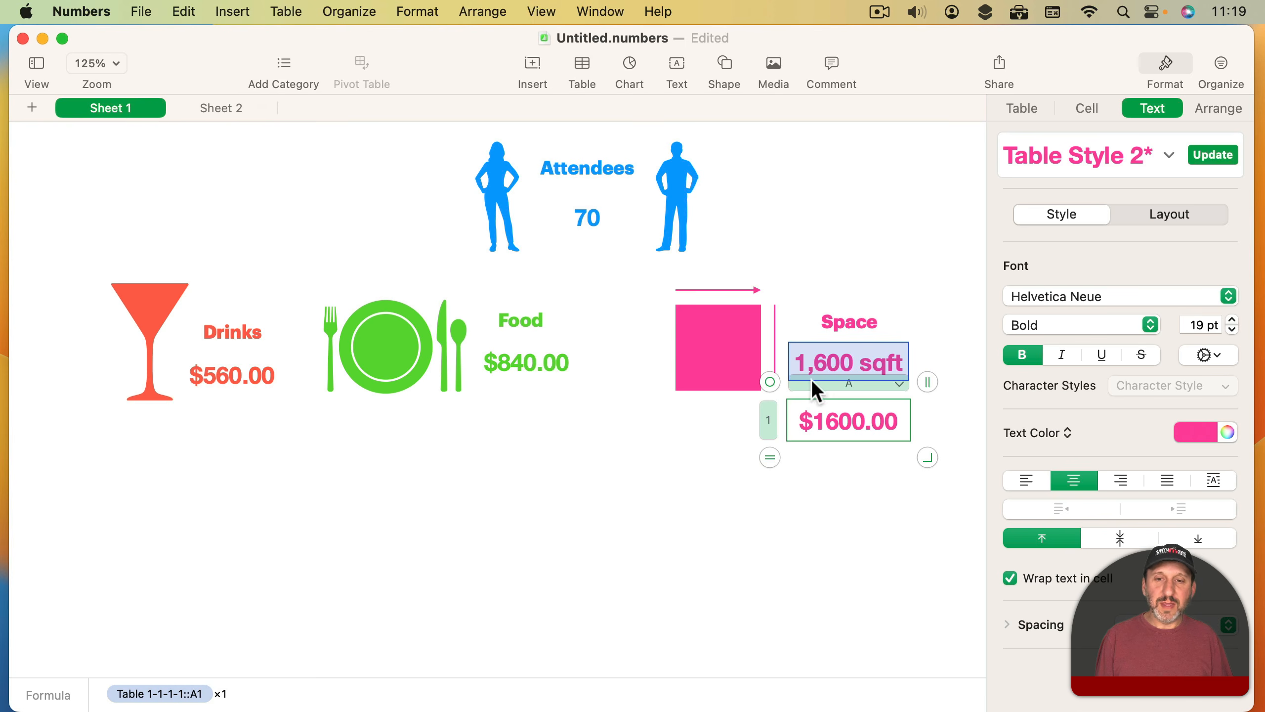
click(207, 112)
click(239, 234)
click(239, 231)
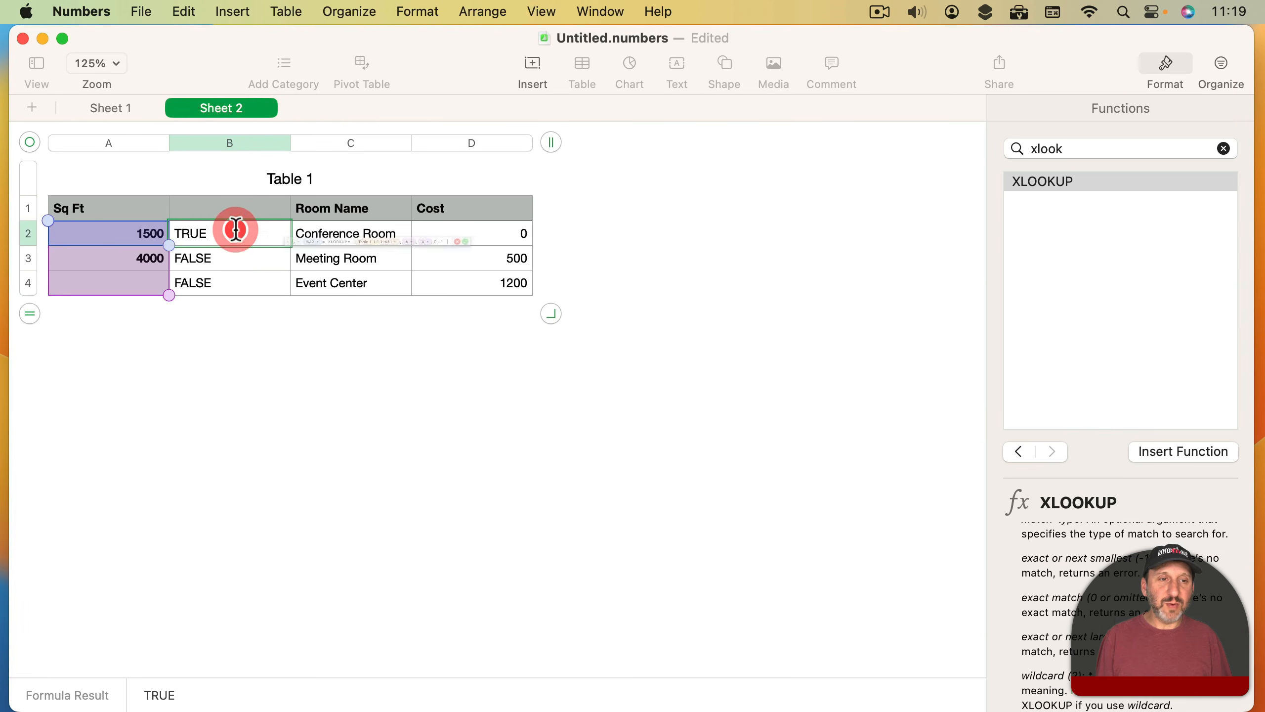
click(550, 234)
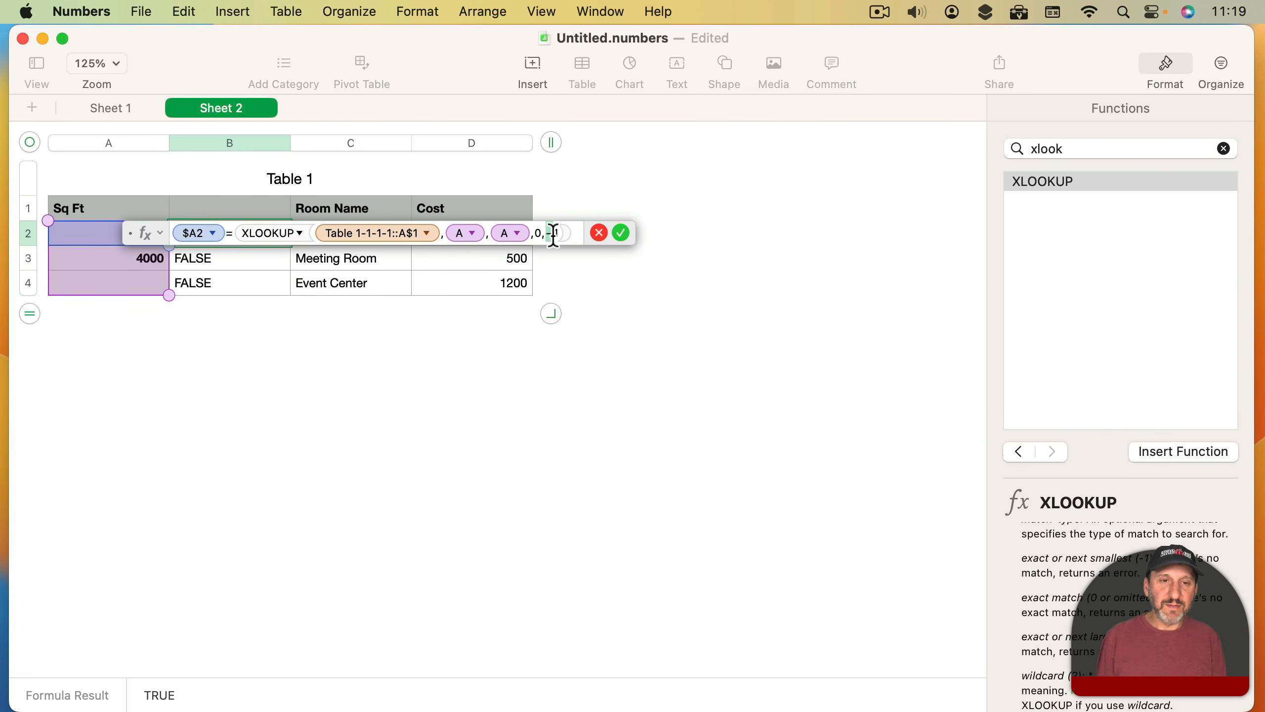
key(BackSpace)
scroll(1121, 598, down, 1)
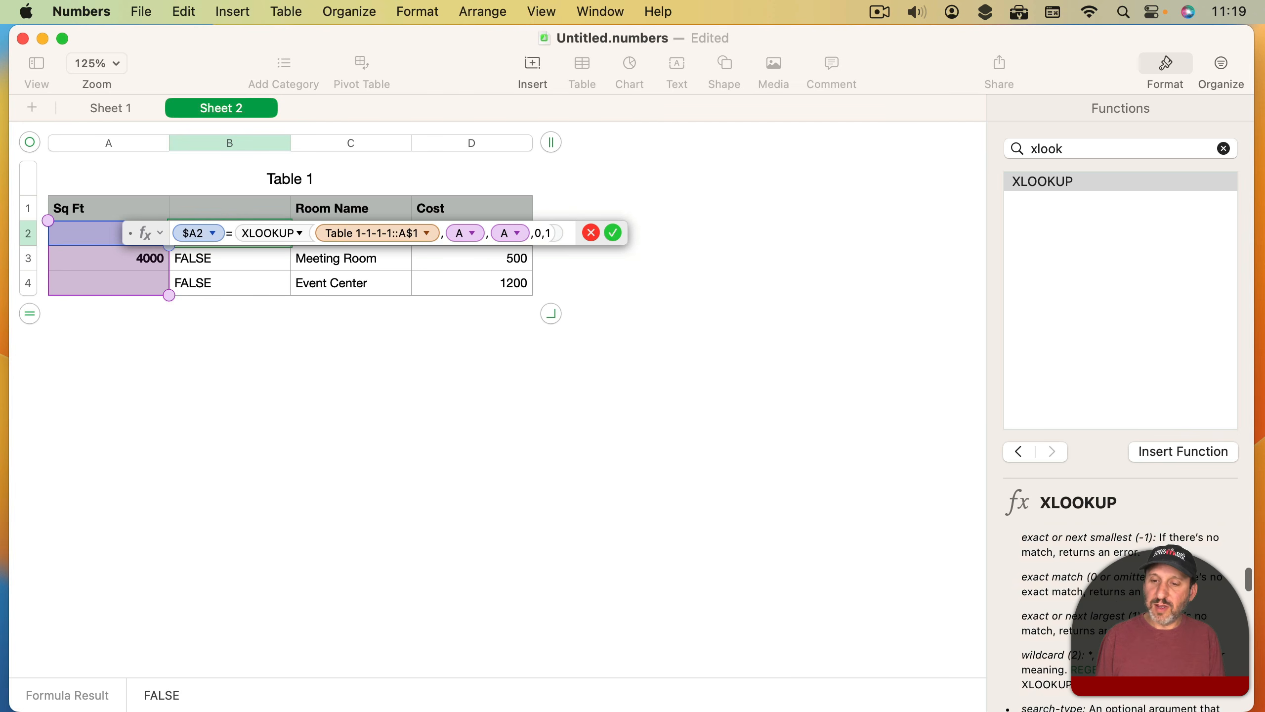
key(Return)
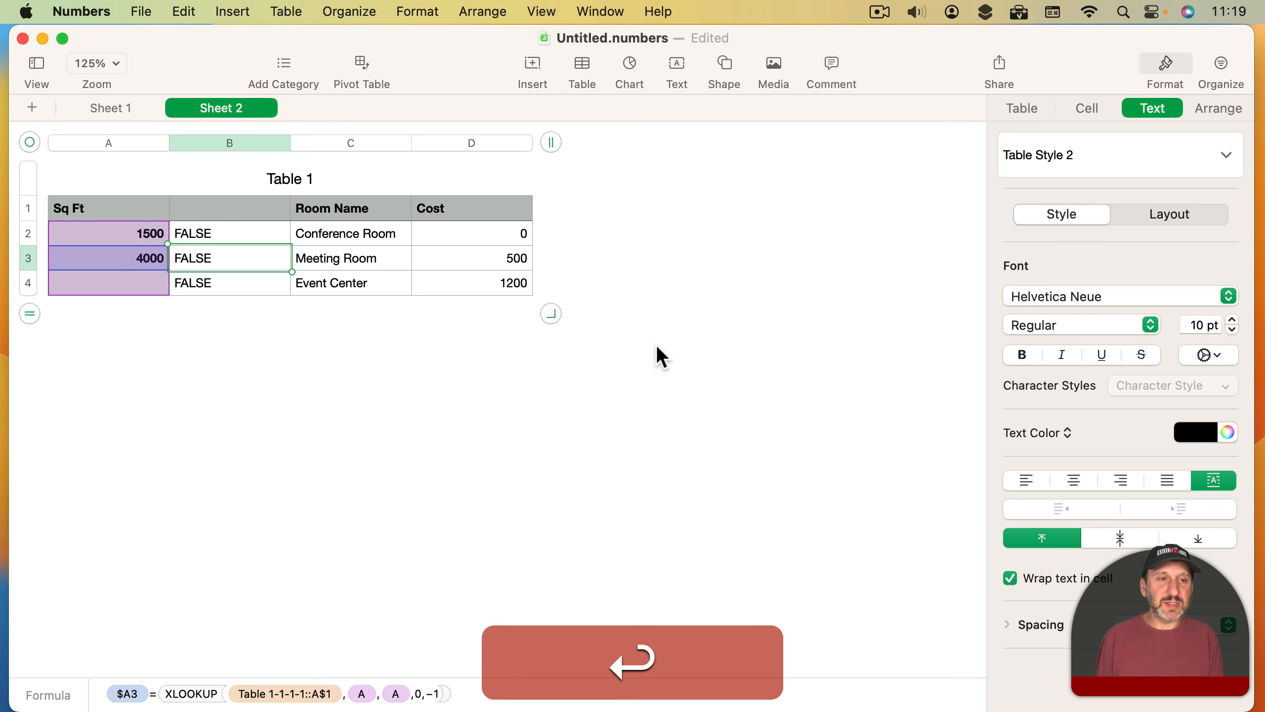
Step: Copy the formula with the exact or next largest match type from B2 into cells B3 and B4
click(243, 234)
key(cmd+c)
click(237, 252)
key(cmd+v)
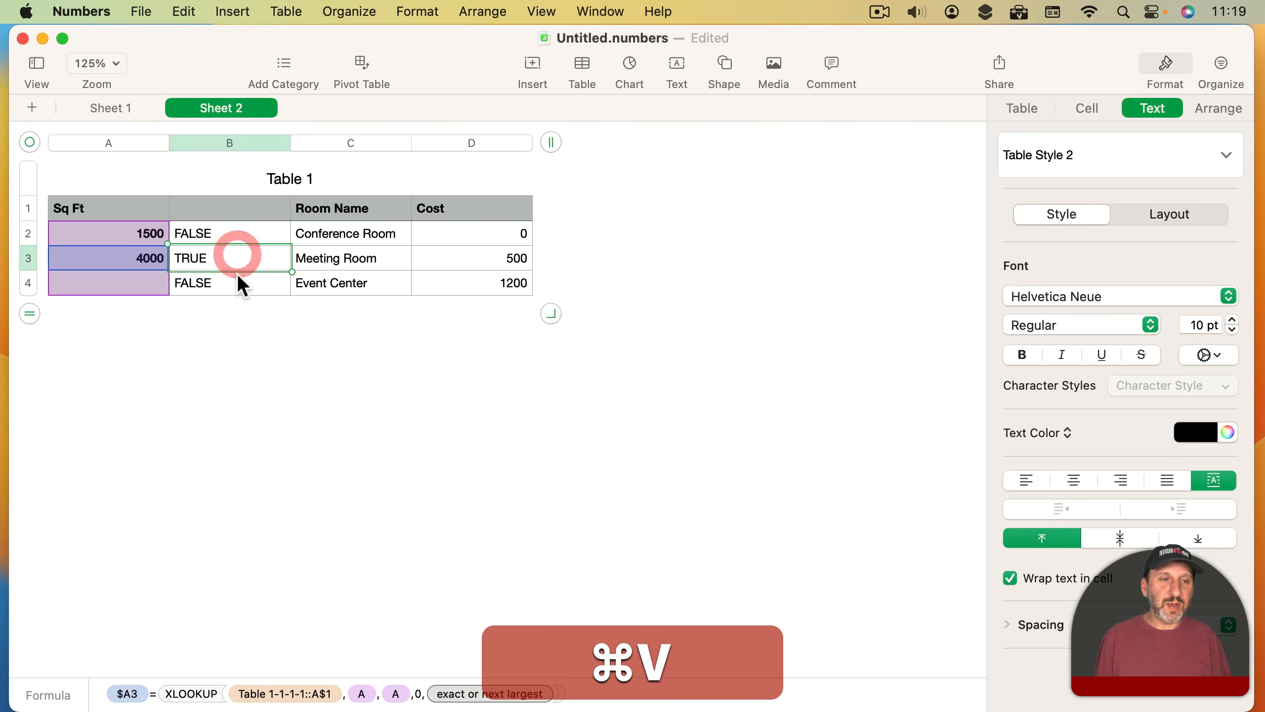
click(234, 277)
key(cmd+v)
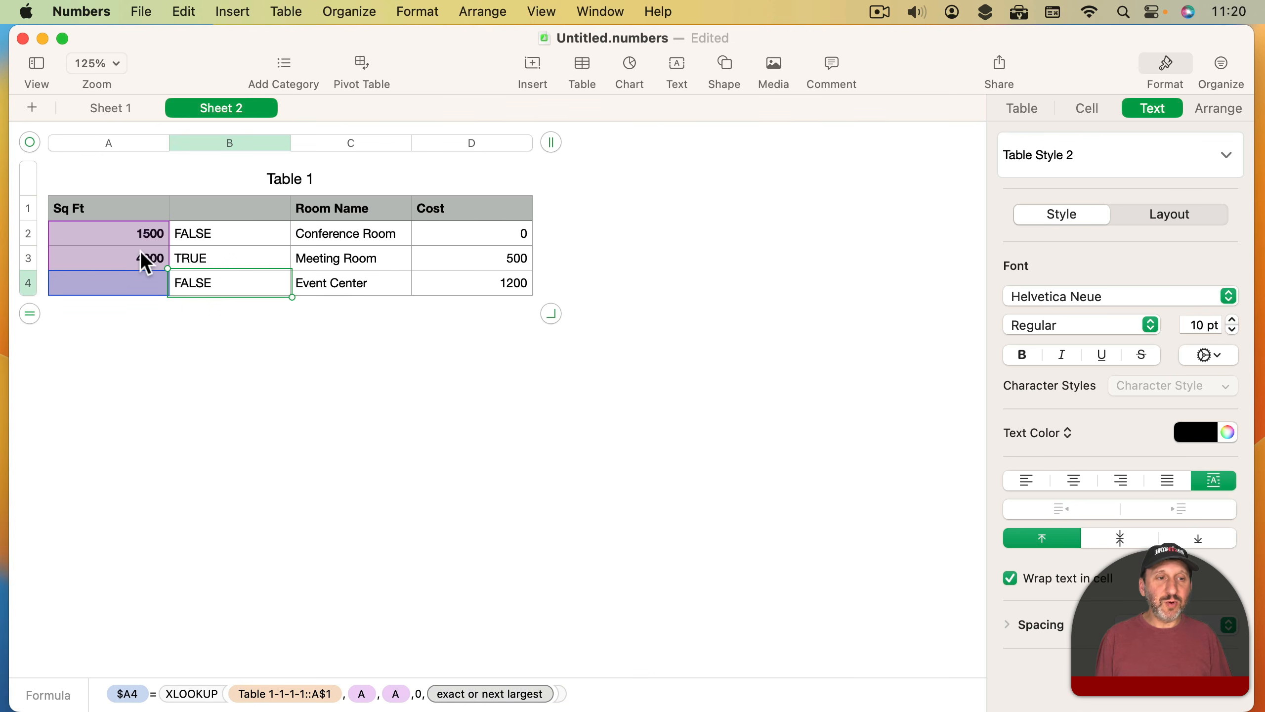
Step: Test the room selection by setting Attendees to 60 on Sheet 1 and checking column B of the room table on Sheet 2
click(148, 262)
mouse_move(142, 144)
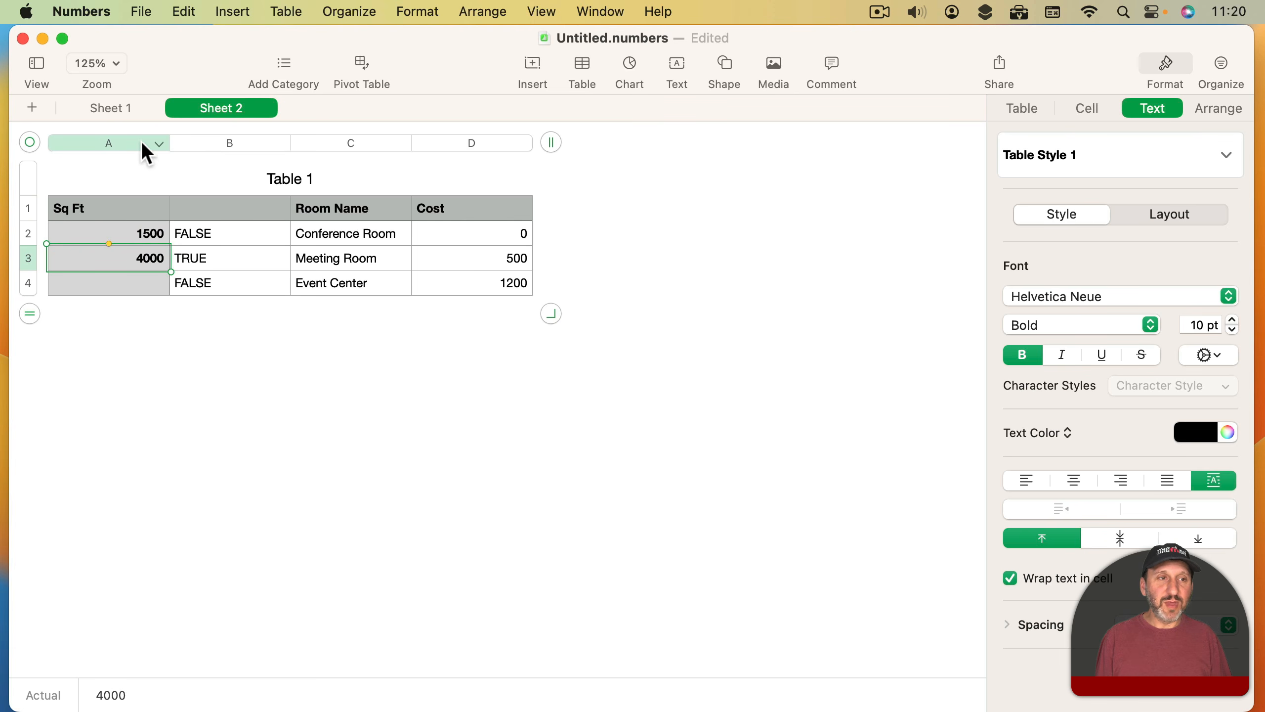
click(119, 109)
click(587, 219)
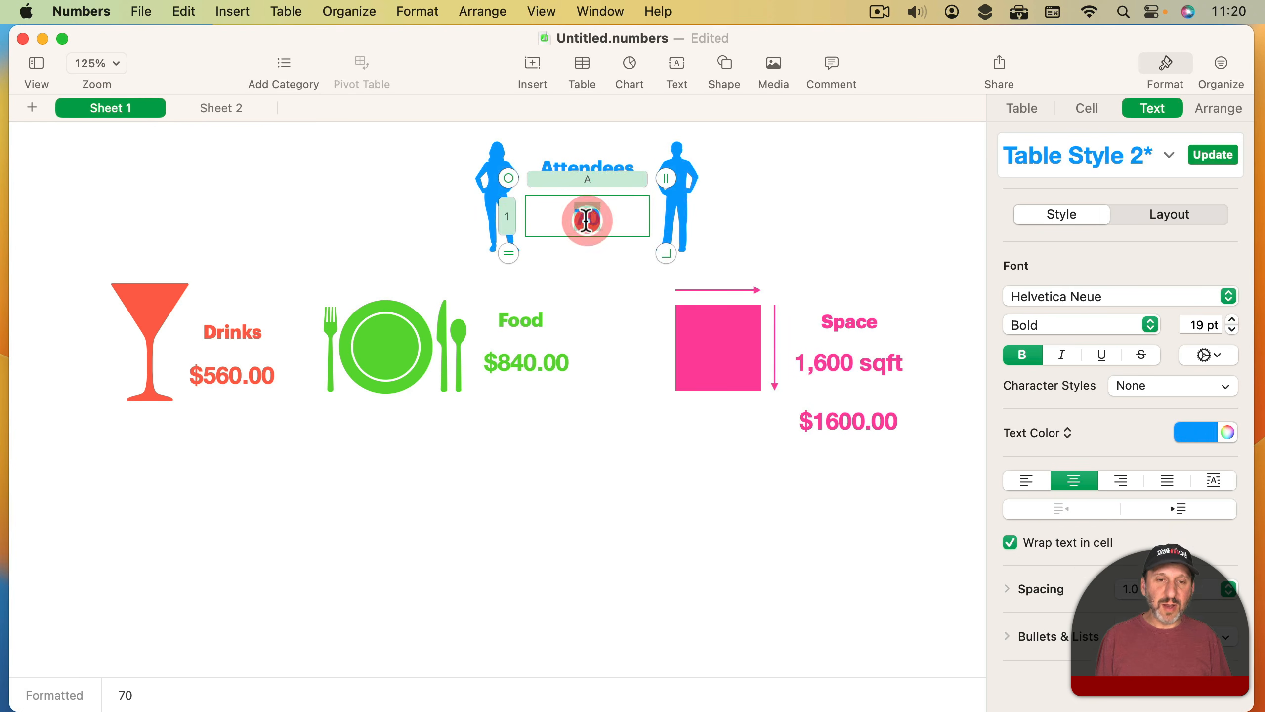
double_click(586, 219)
text(60)
key(Return)
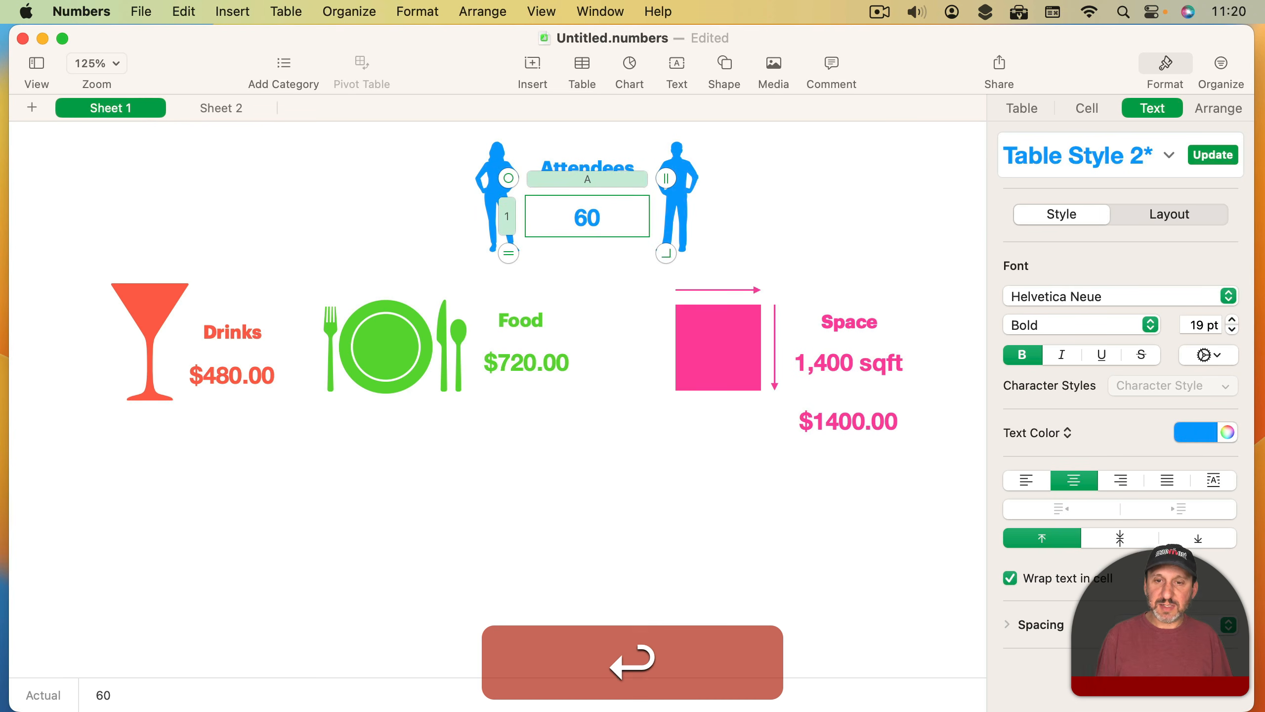
click(219, 108)
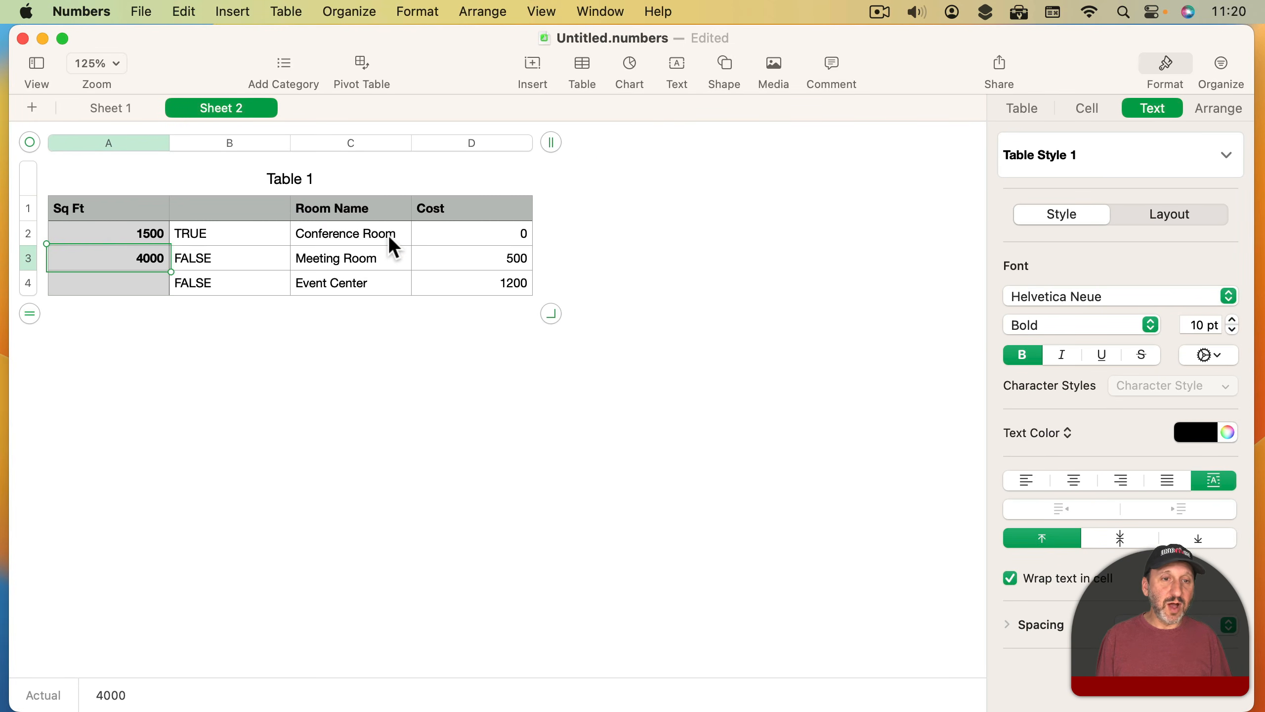
Step: Open the Space cost cell's formula on Sheet 1 and clear its contents
click(121, 106)
click(834, 419)
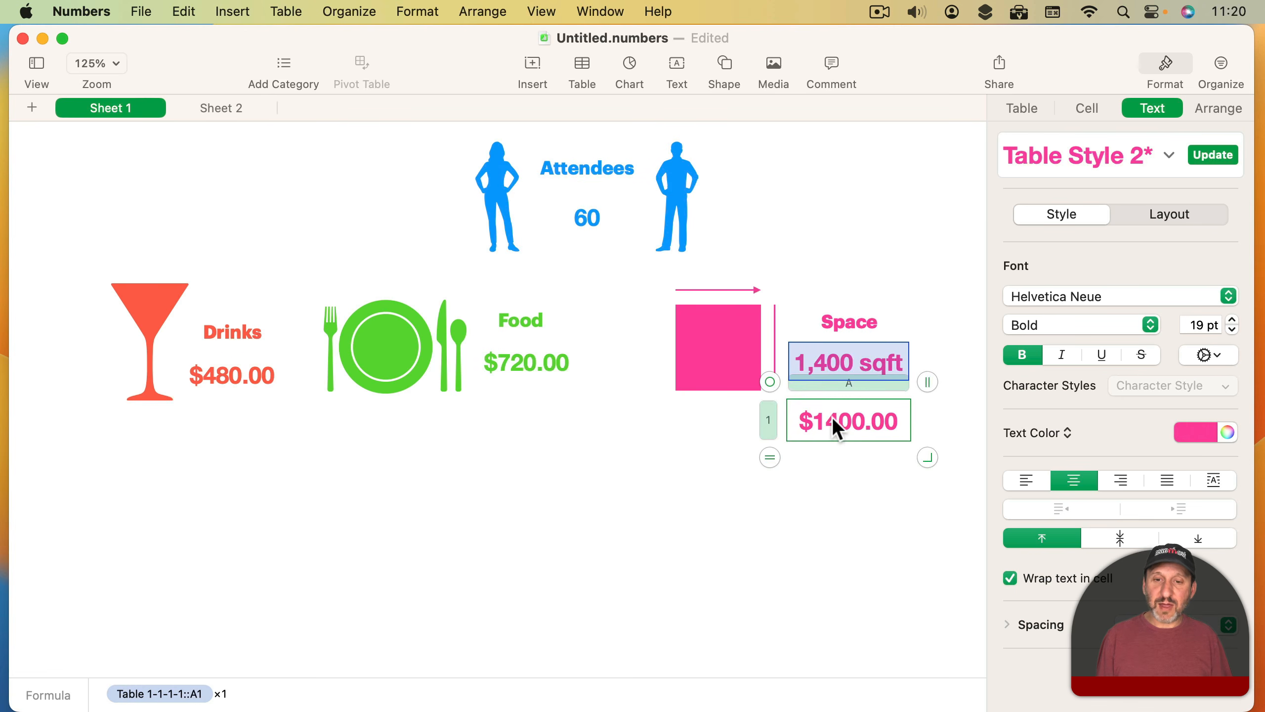
double_click(834, 418)
key(ctrl+a)
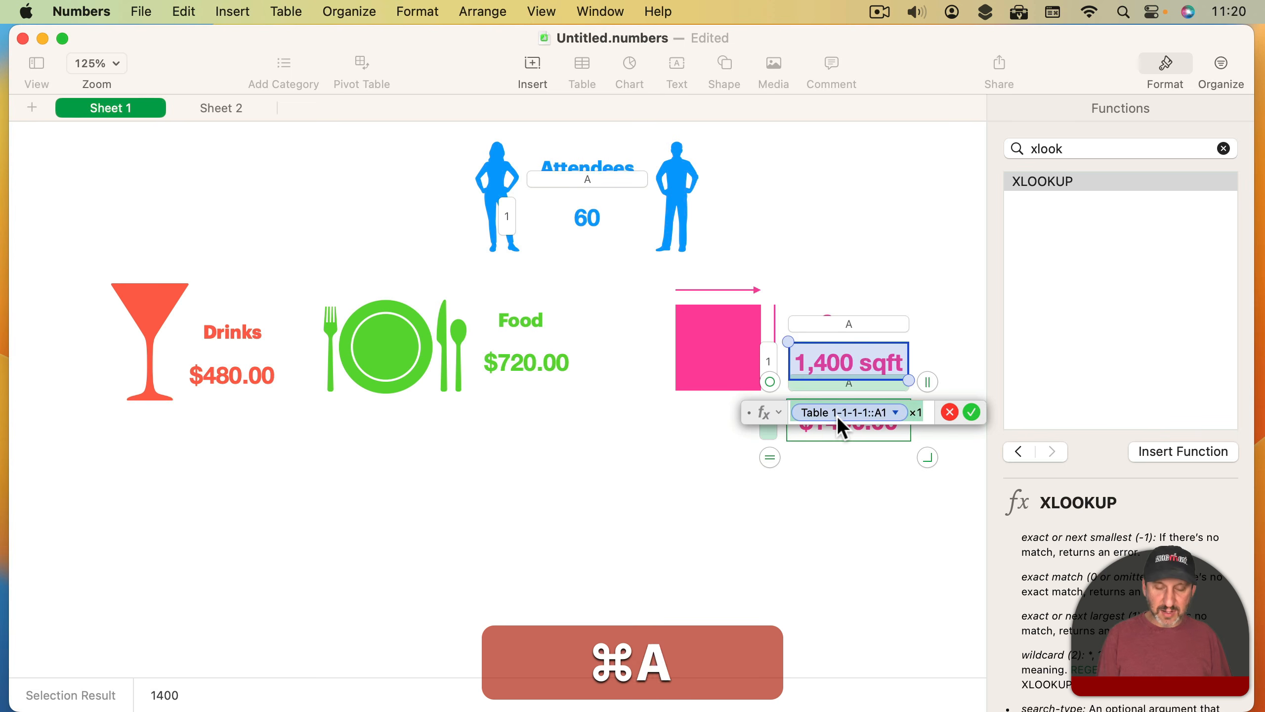
key(super+BackSpace)
key(BackSpace)
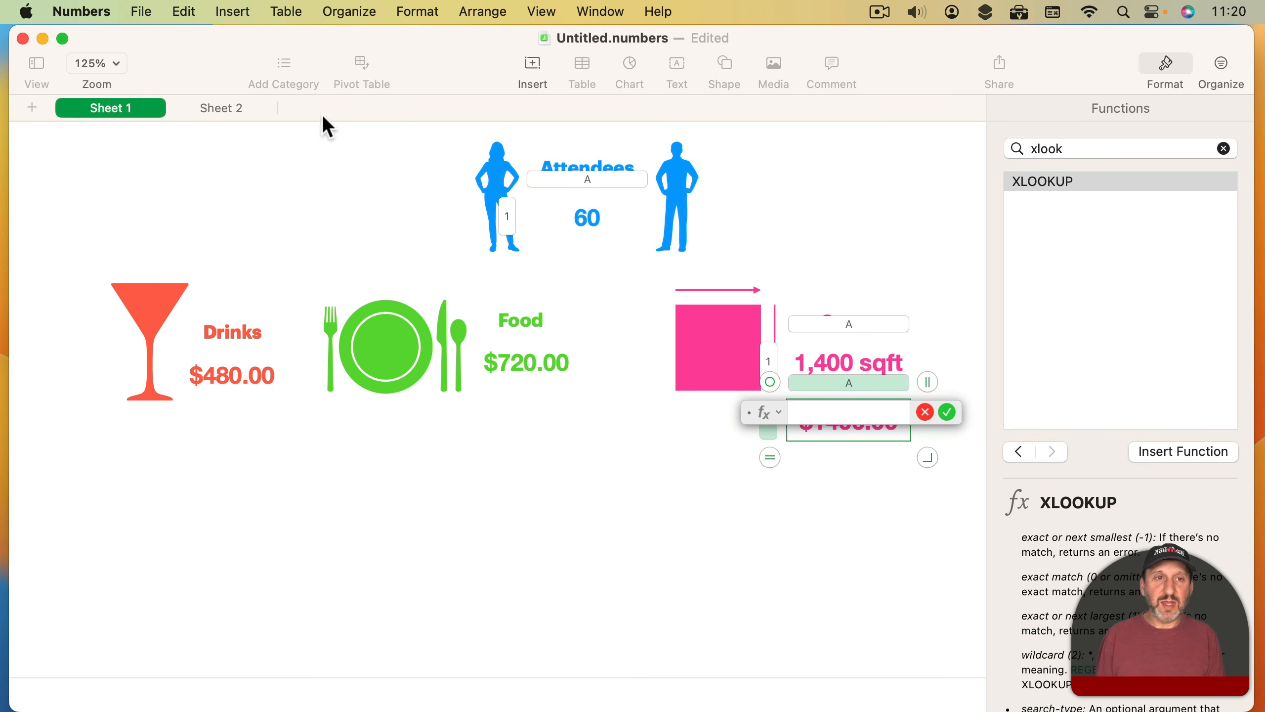
Step: Enter a LOOKUP formula in the Space cost cell that searches for true in Sheet 2 column B and returns the Cost from column D
click(214, 109)
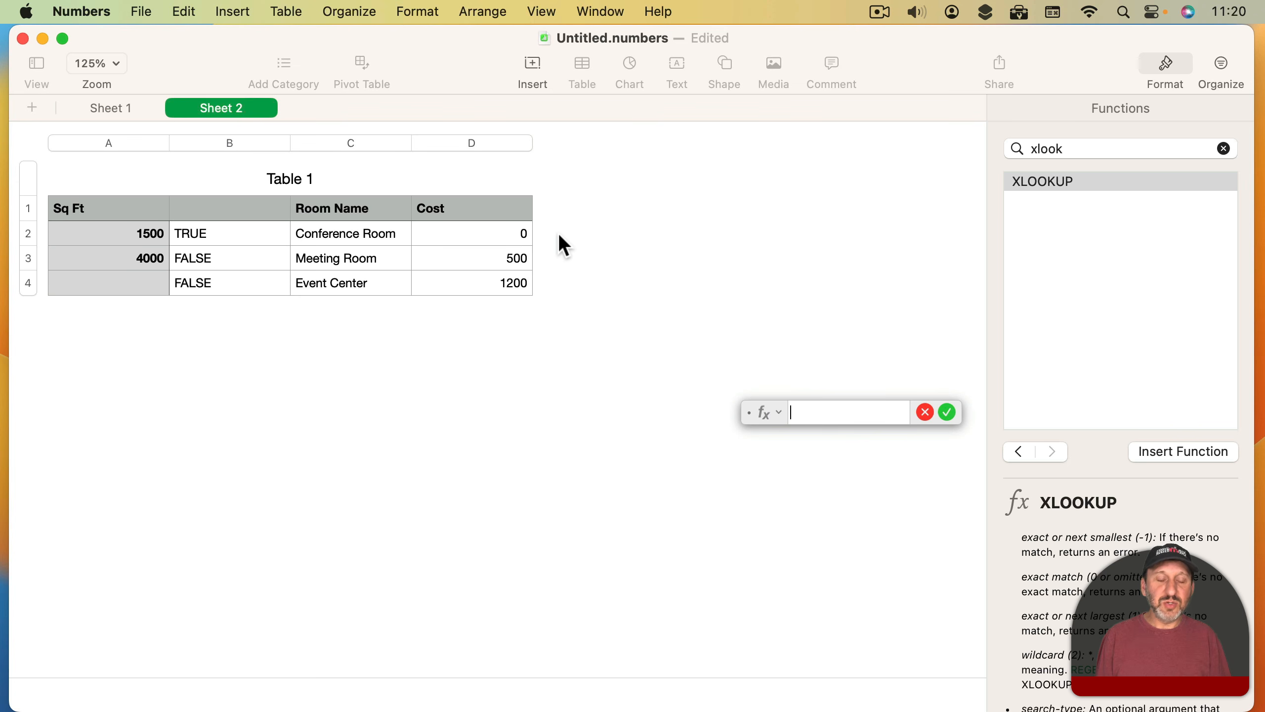
text(LOOK)
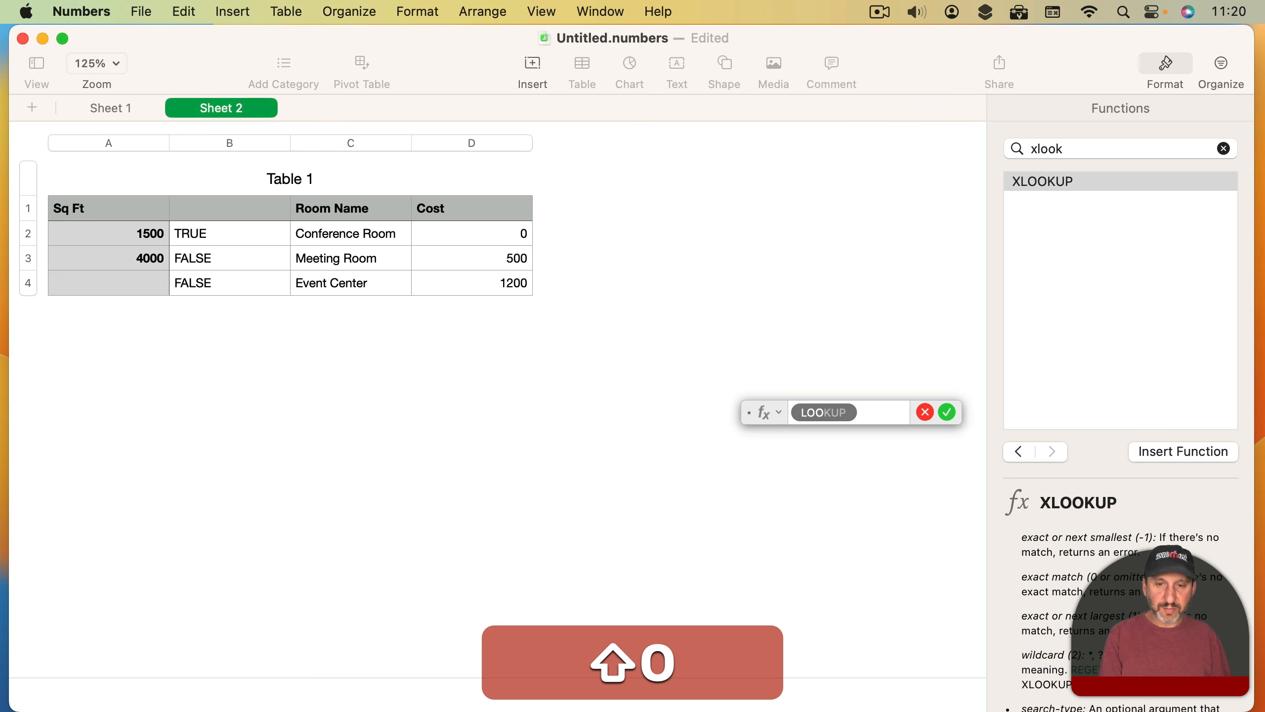
text(UP()
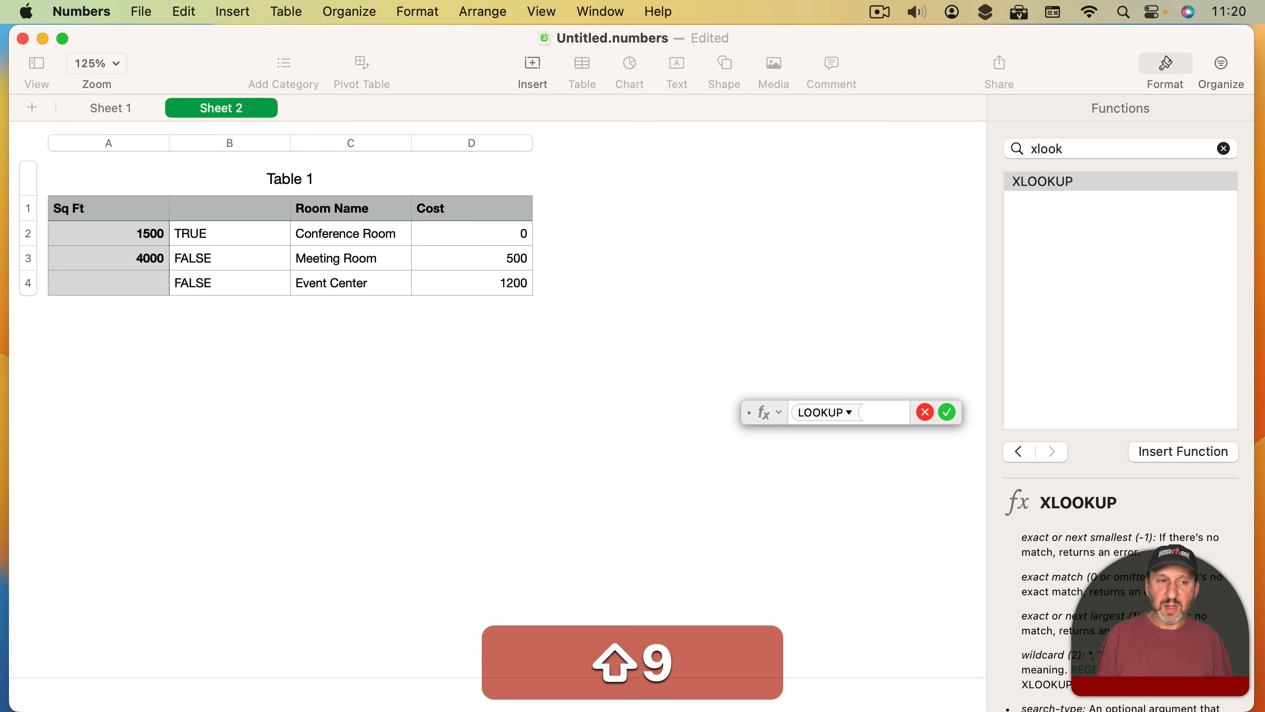
text(true)
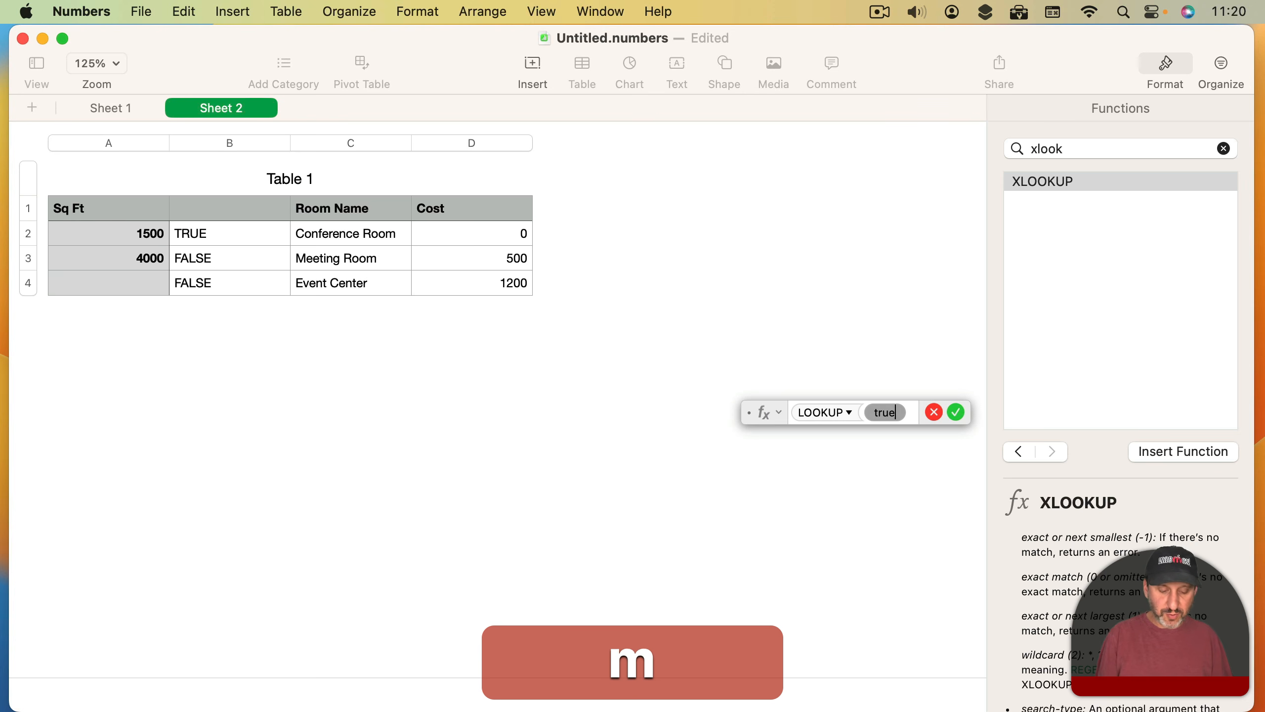
text(,)
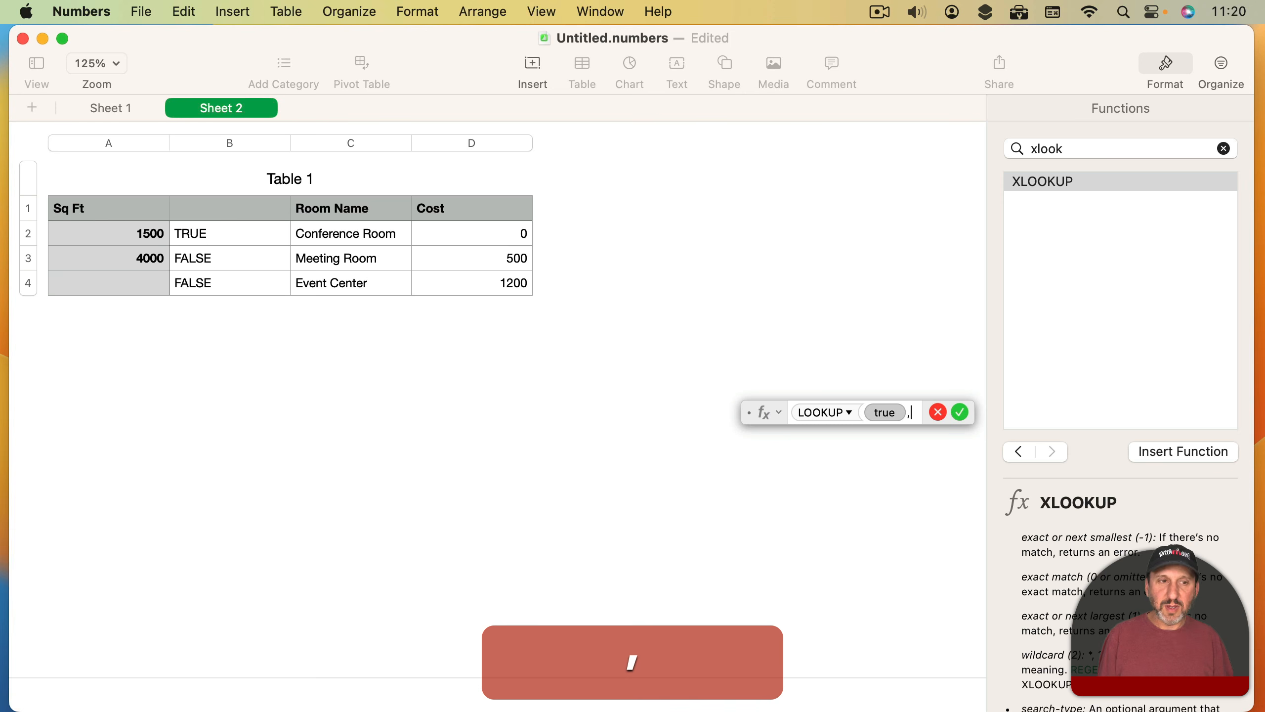
click(224, 146)
text(,)
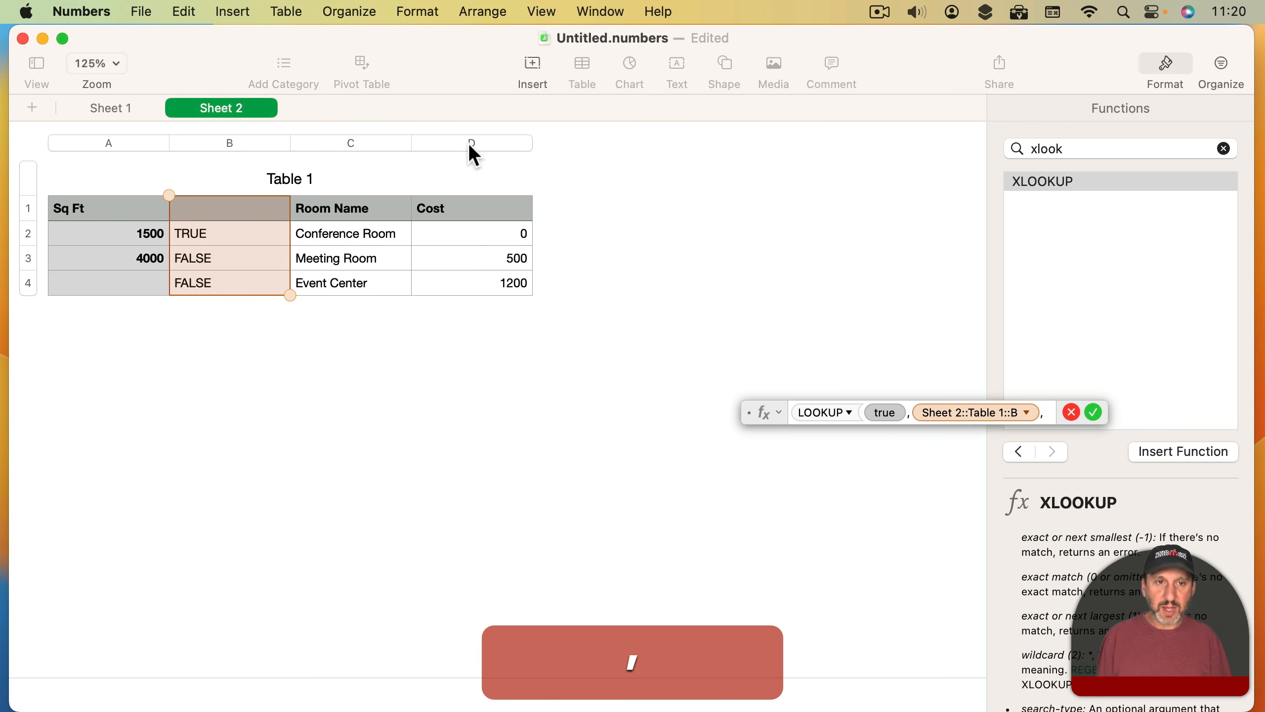
click(470, 144)
text())
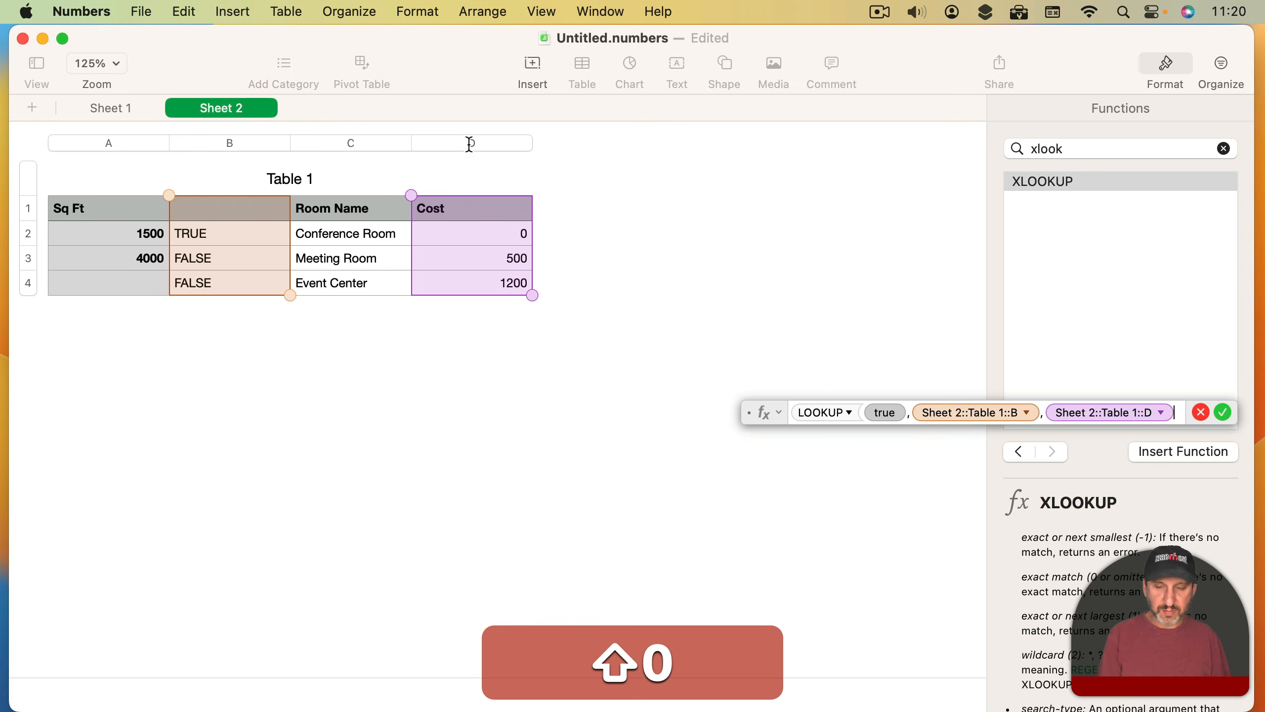
key(shift+Return)
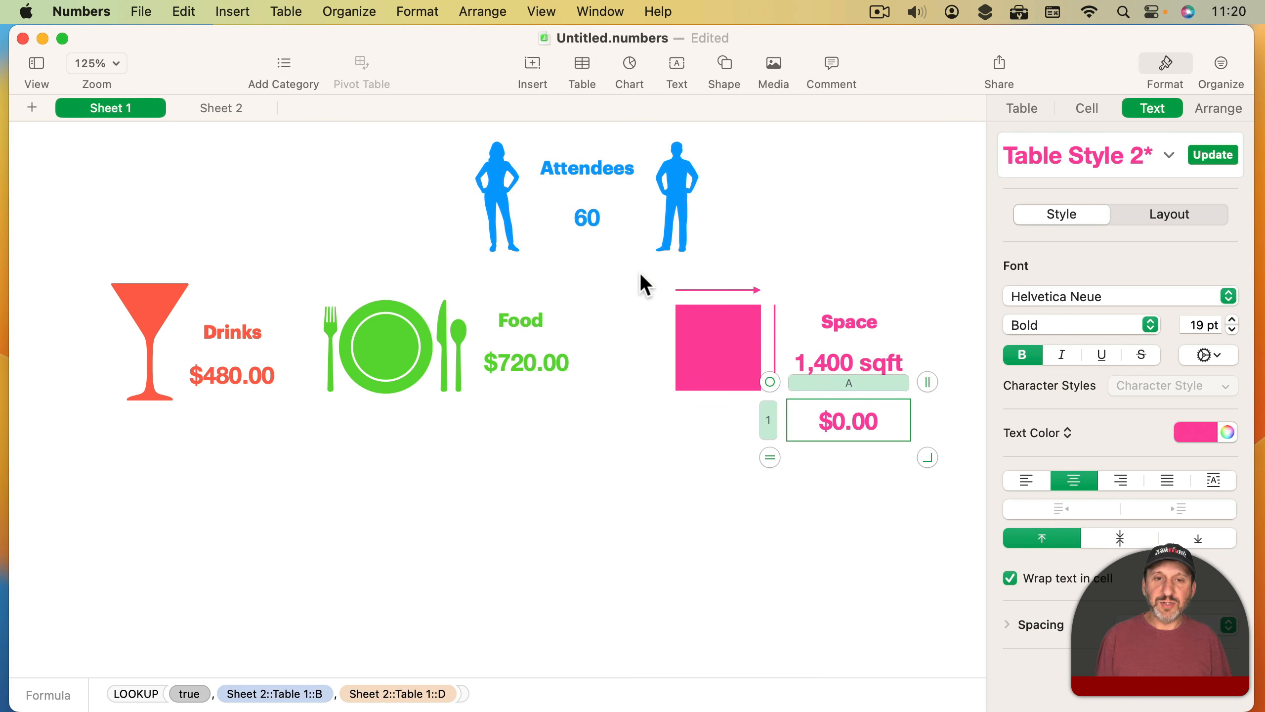
Step: Set the Attendees value to 70 to test the Space cost lookup
click(585, 221)
double_click(586, 221)
text(70)
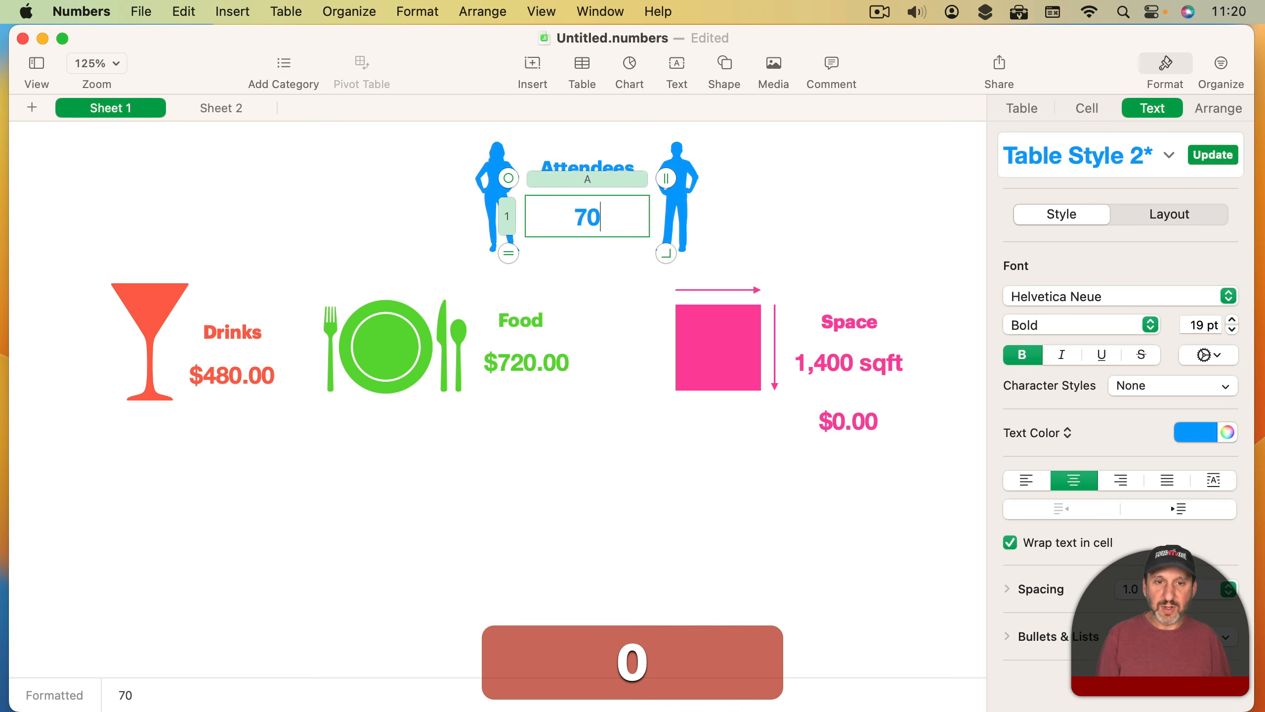
key(Return)
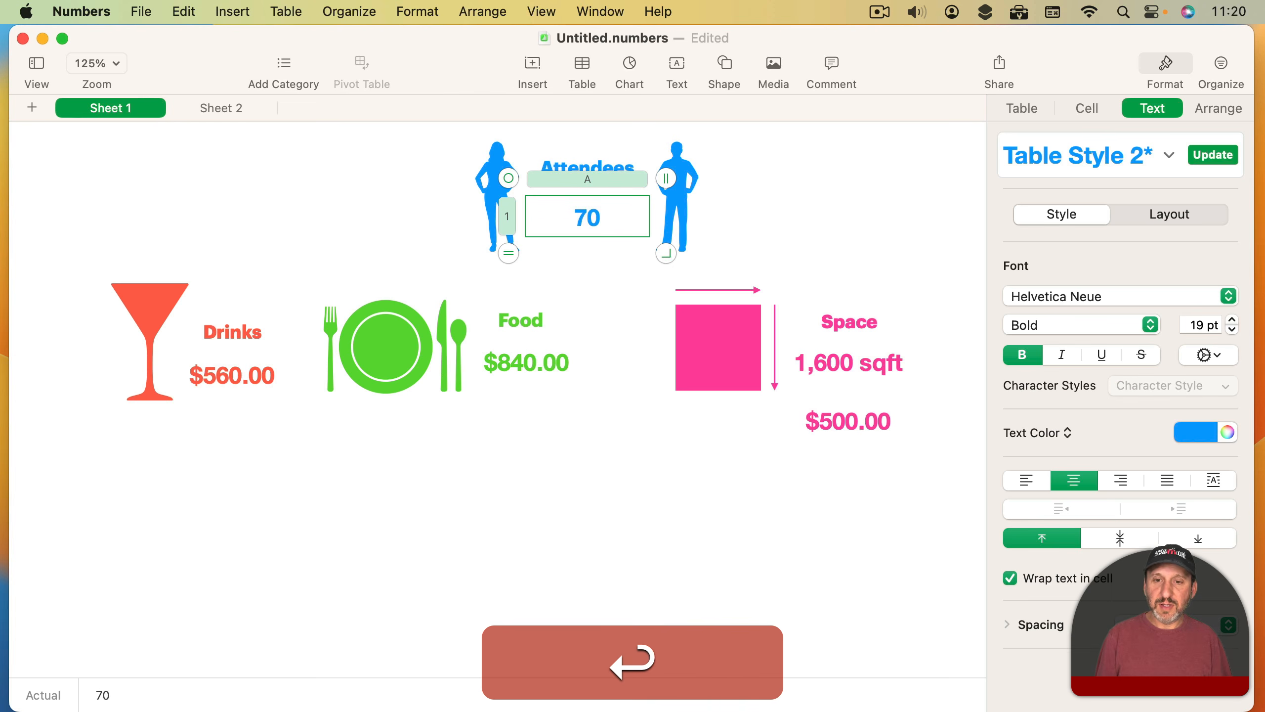
Step: Duplicate the Space cost cell below itself and change the copy's LOOKUP result range to the Room Name column C on Sheet 2
click(843, 428)
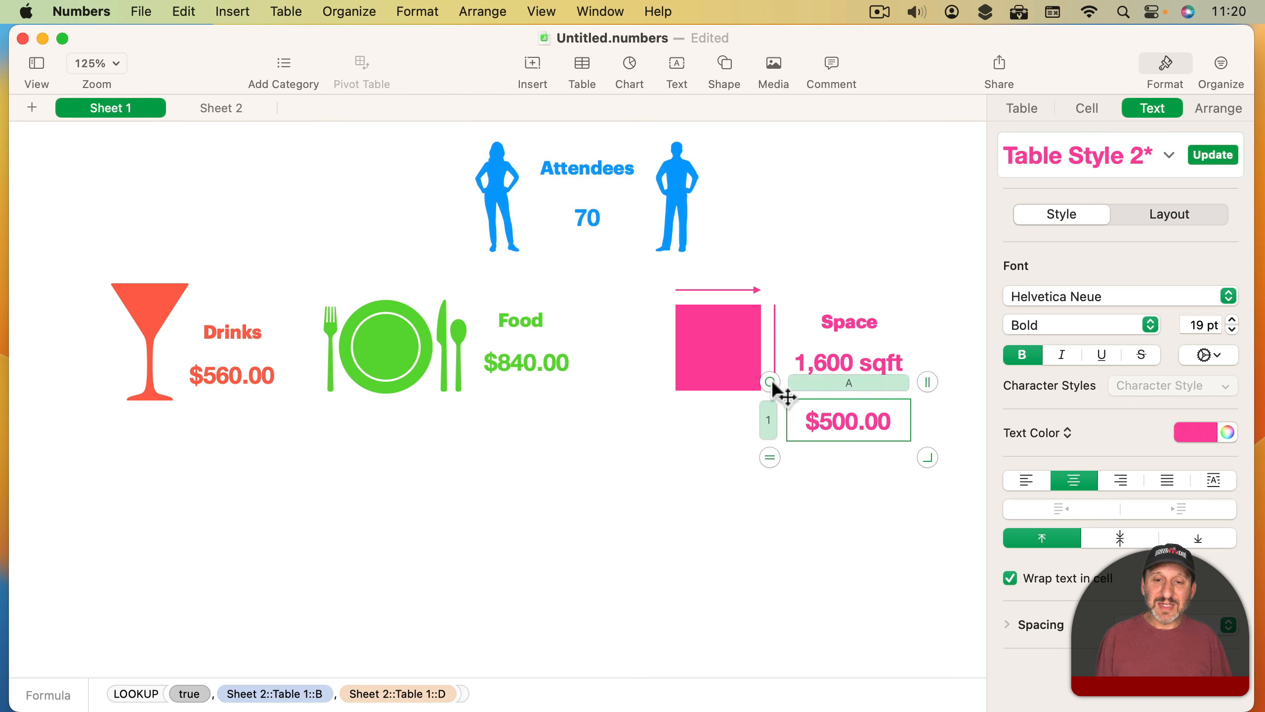
drag(773, 383, 778, 444)
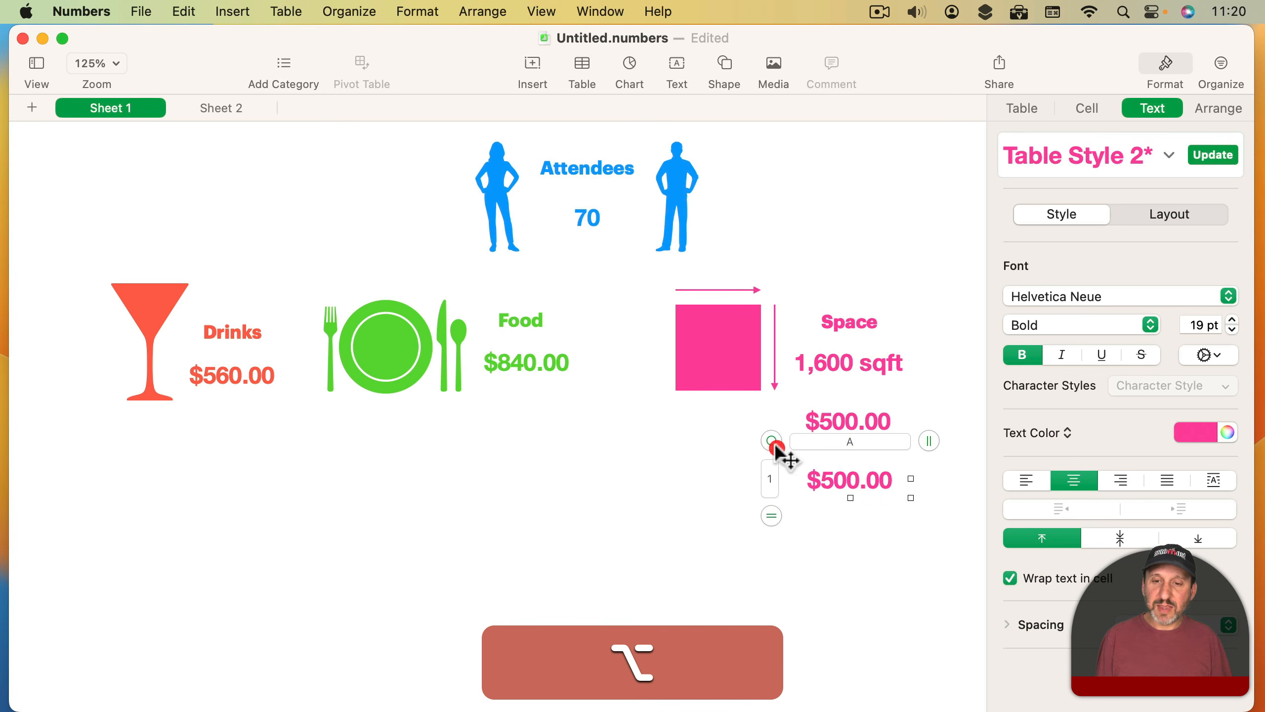
double_click(846, 477)
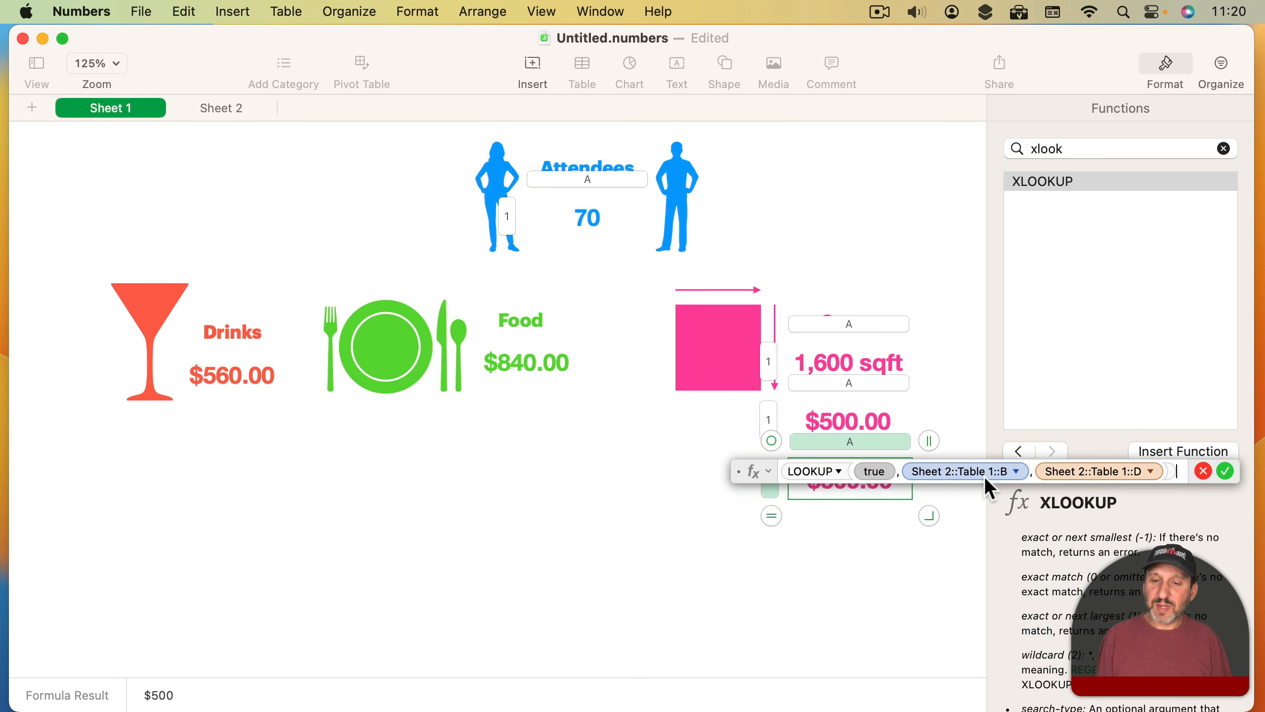
click(1087, 470)
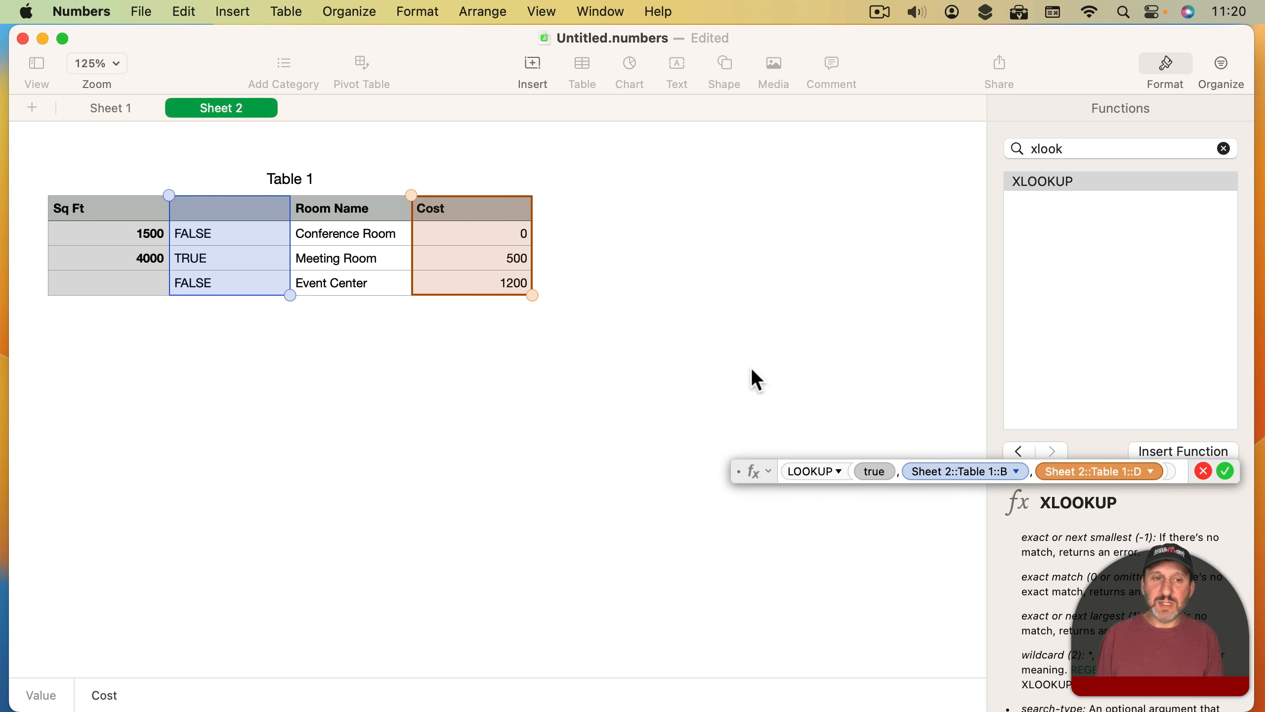
drag(445, 213, 355, 214)
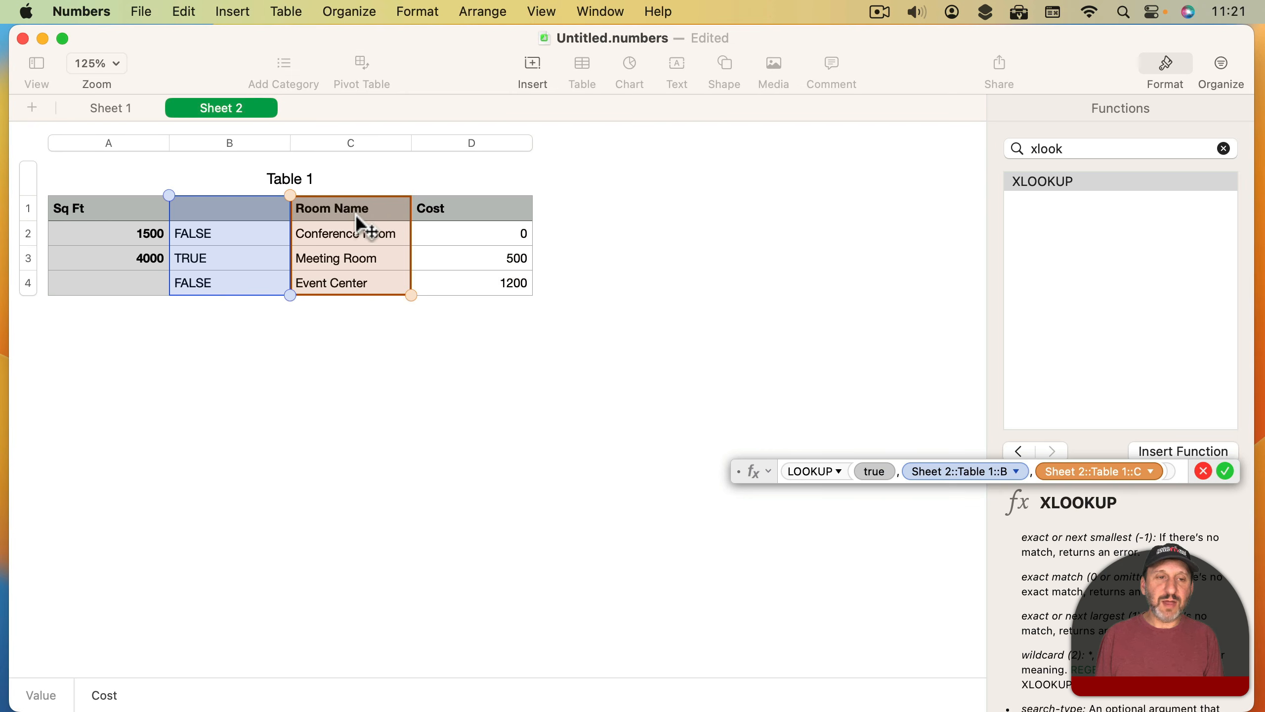
key(Return)
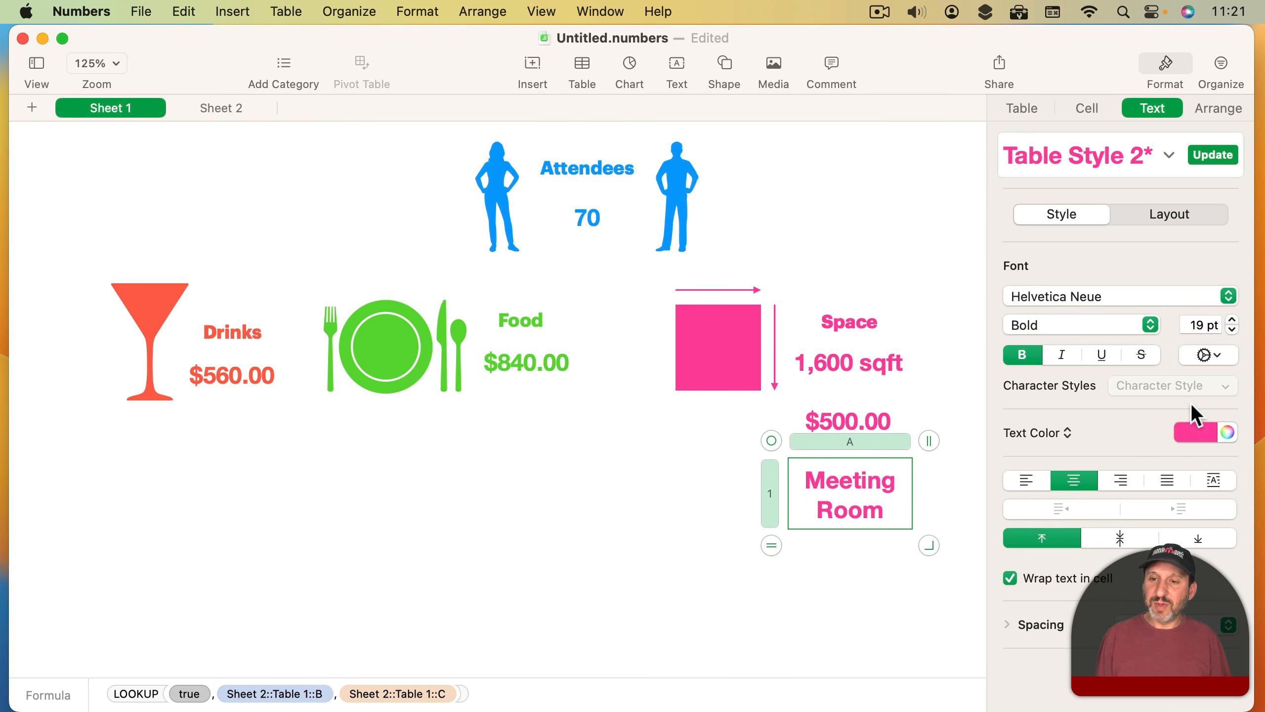
Step: Reduce the room name cell's text to 9 pt and move the cell up directly beneath the Space cost
click(1233, 330)
click(1233, 329)
click(1233, 330)
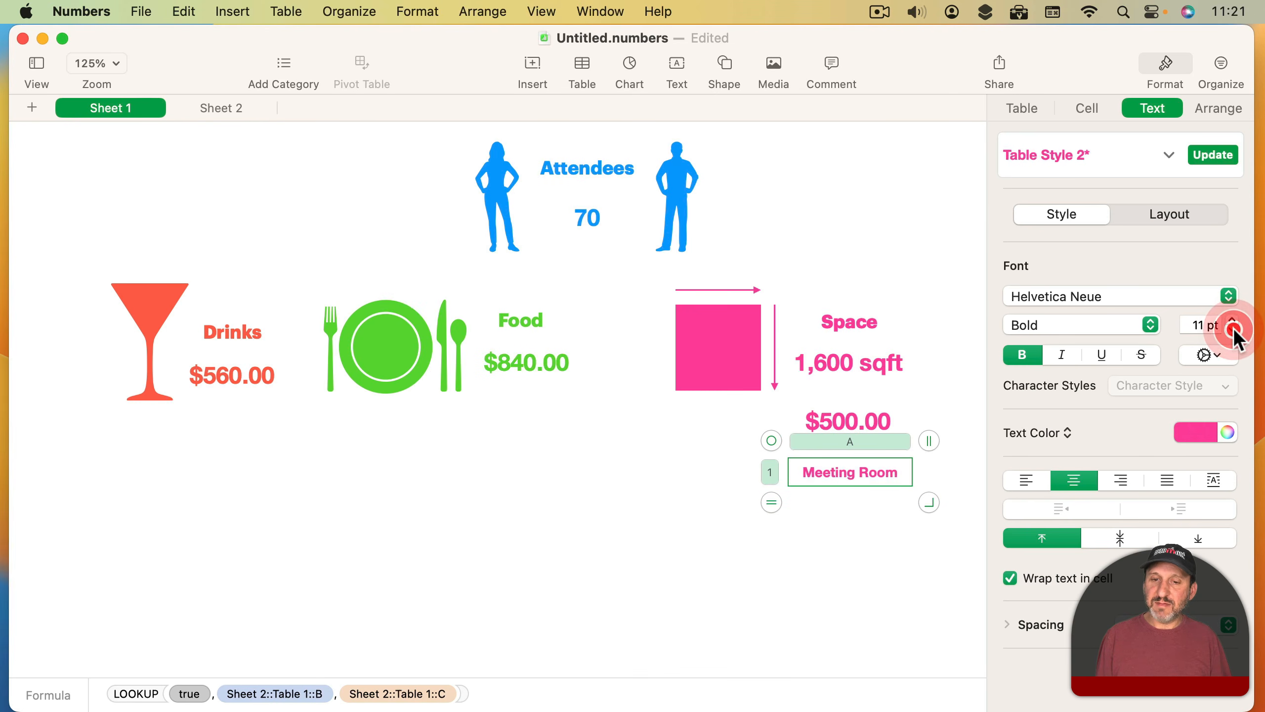
click(1233, 330)
click(753, 600)
click(809, 471)
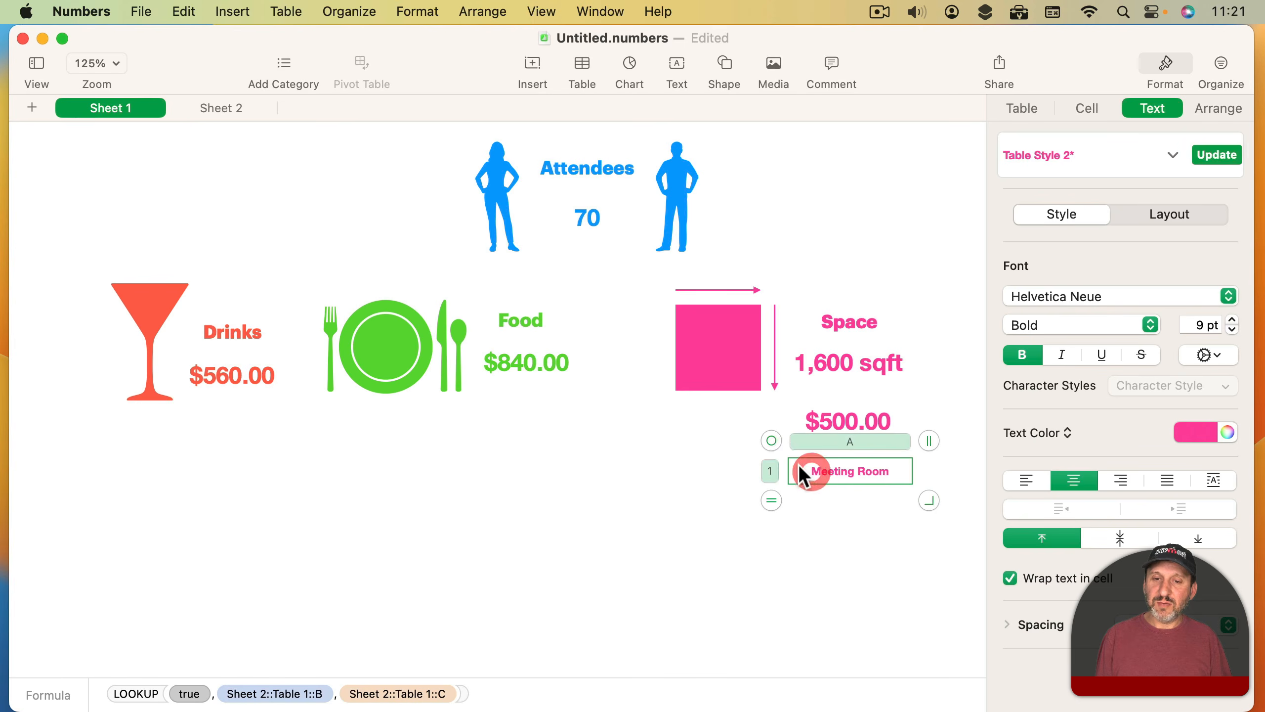
drag(771, 441, 772, 421)
click(729, 423)
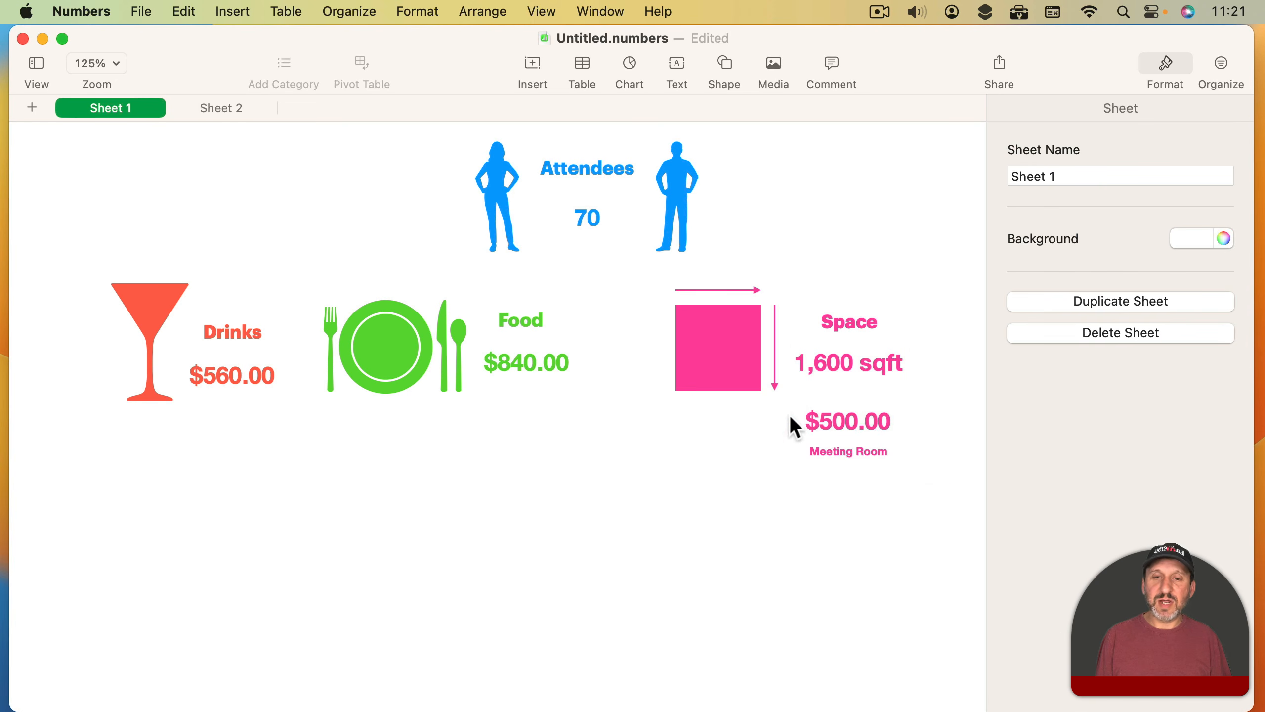
Step: Test the room name lookup with Attendees values of 60 and 400, checking the room table on Sheet 2
click(589, 208)
text(60)
key(Return)
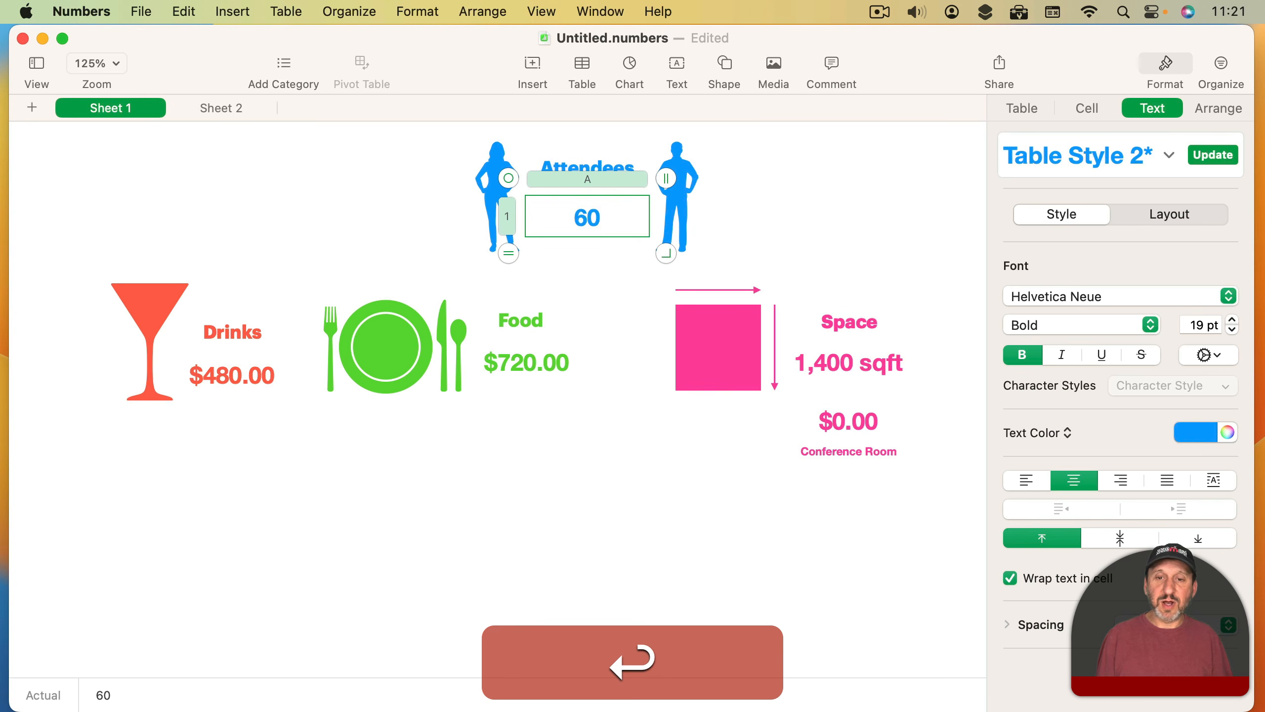
double_click(589, 208)
text(400)
key(Return)
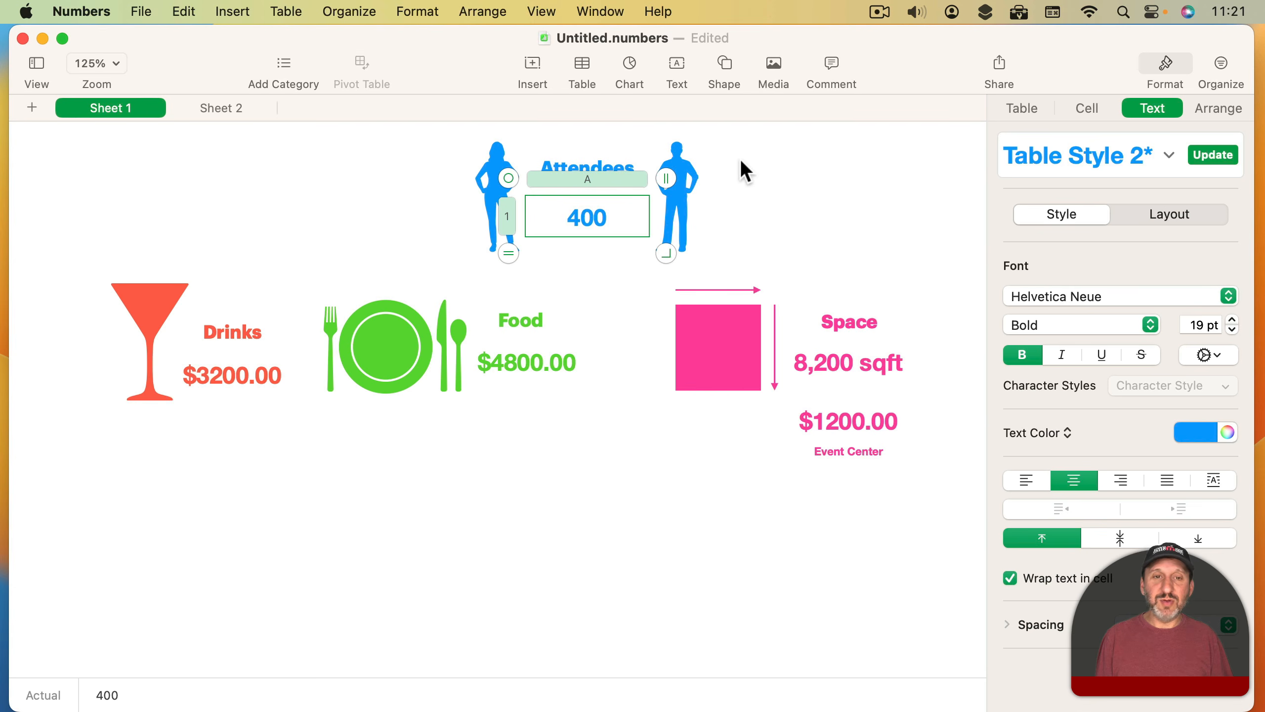
click(206, 110)
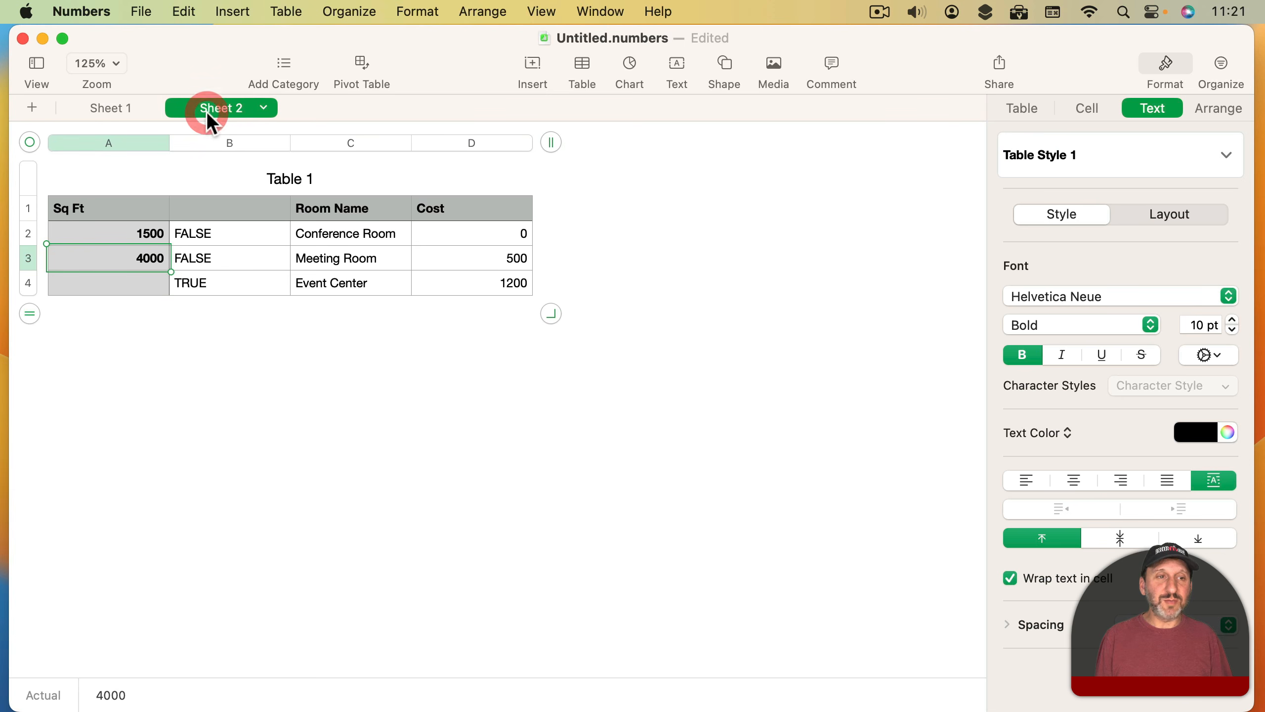
click(117, 108)
Step: Insert a 2D pie chart on Sheet 1
click(769, 447)
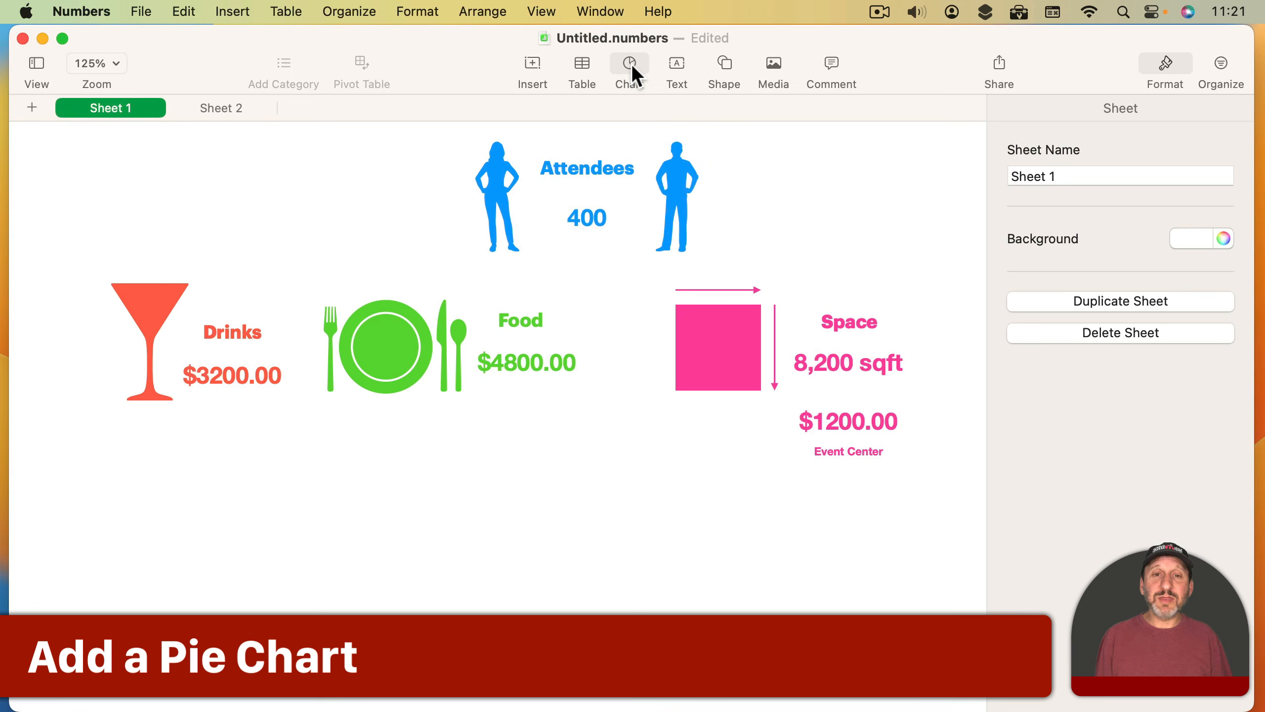
click(631, 63)
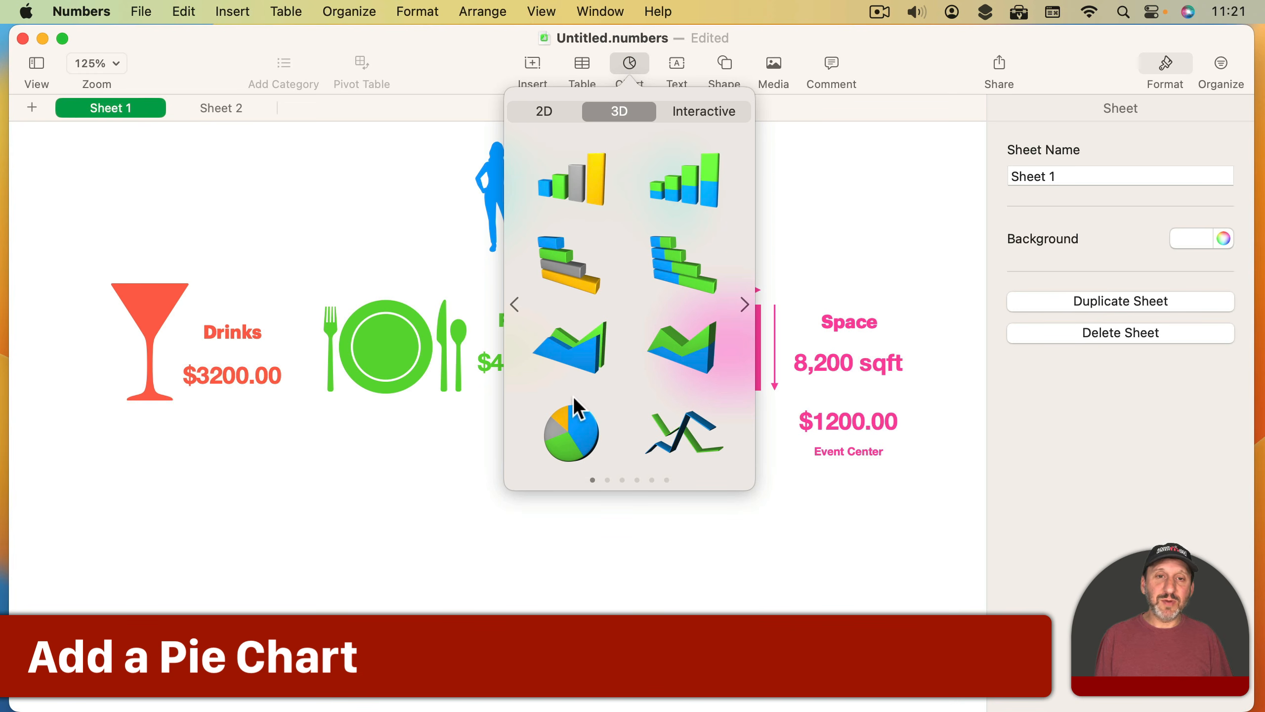
click(550, 112)
click(585, 390)
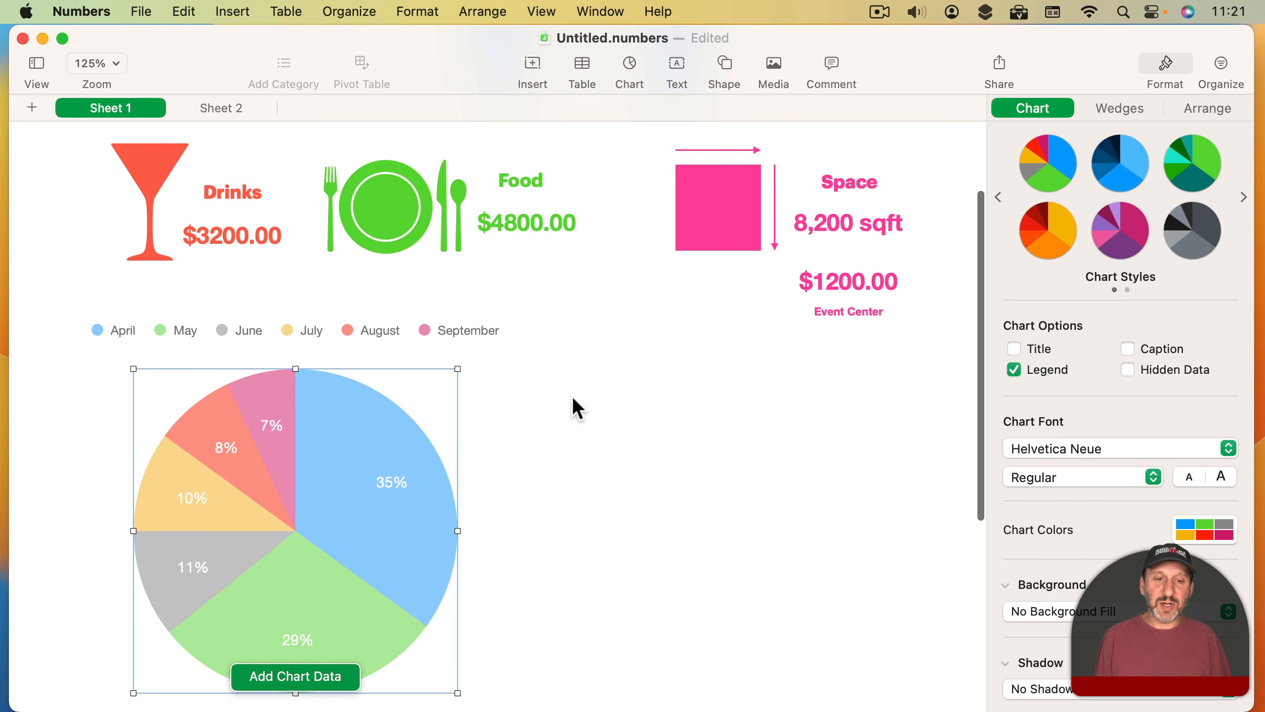
Step: Plot the Drinks, Food and Space cost cells in the pie chart and center the chart below the dashboard items
click(289, 674)
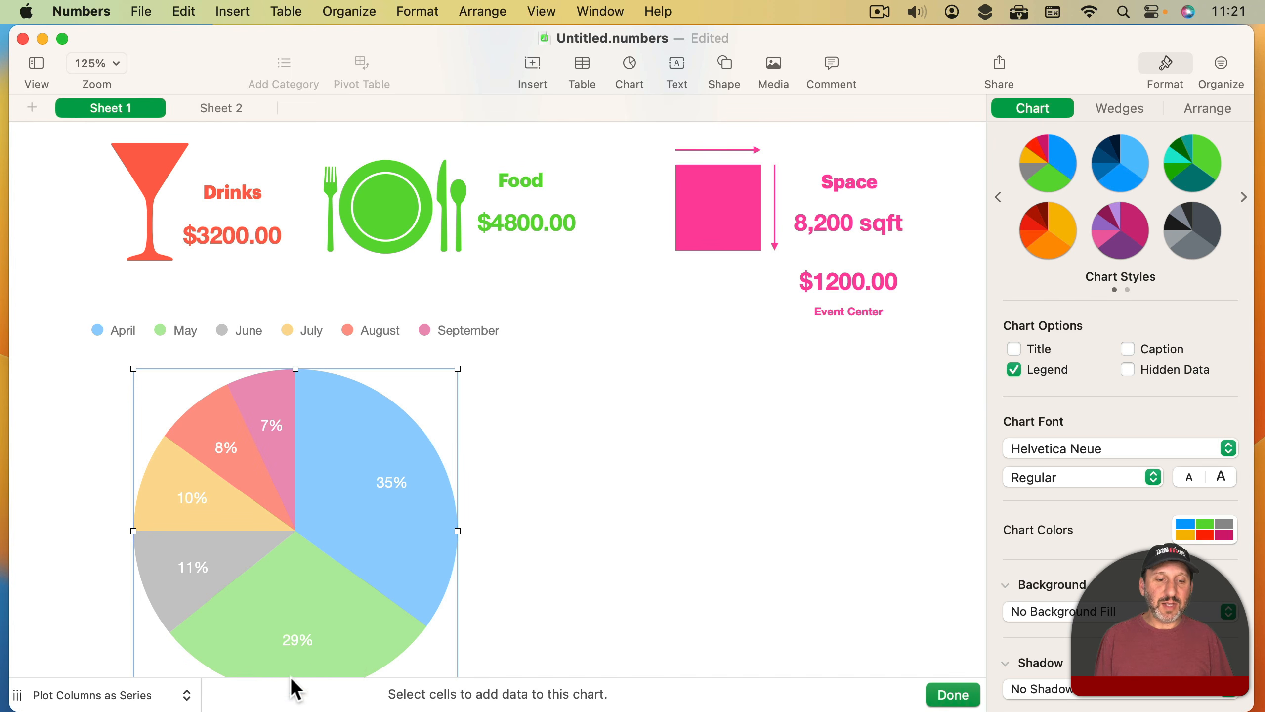
click(226, 238)
click(527, 222)
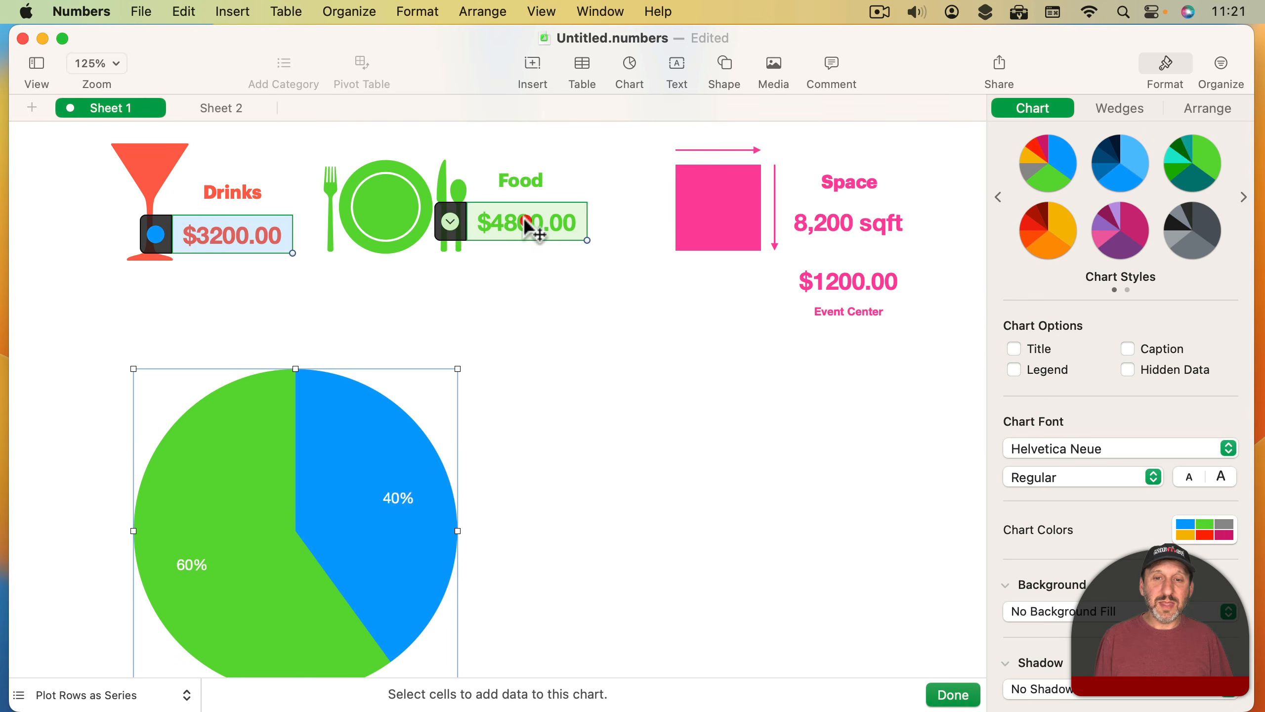
click(845, 279)
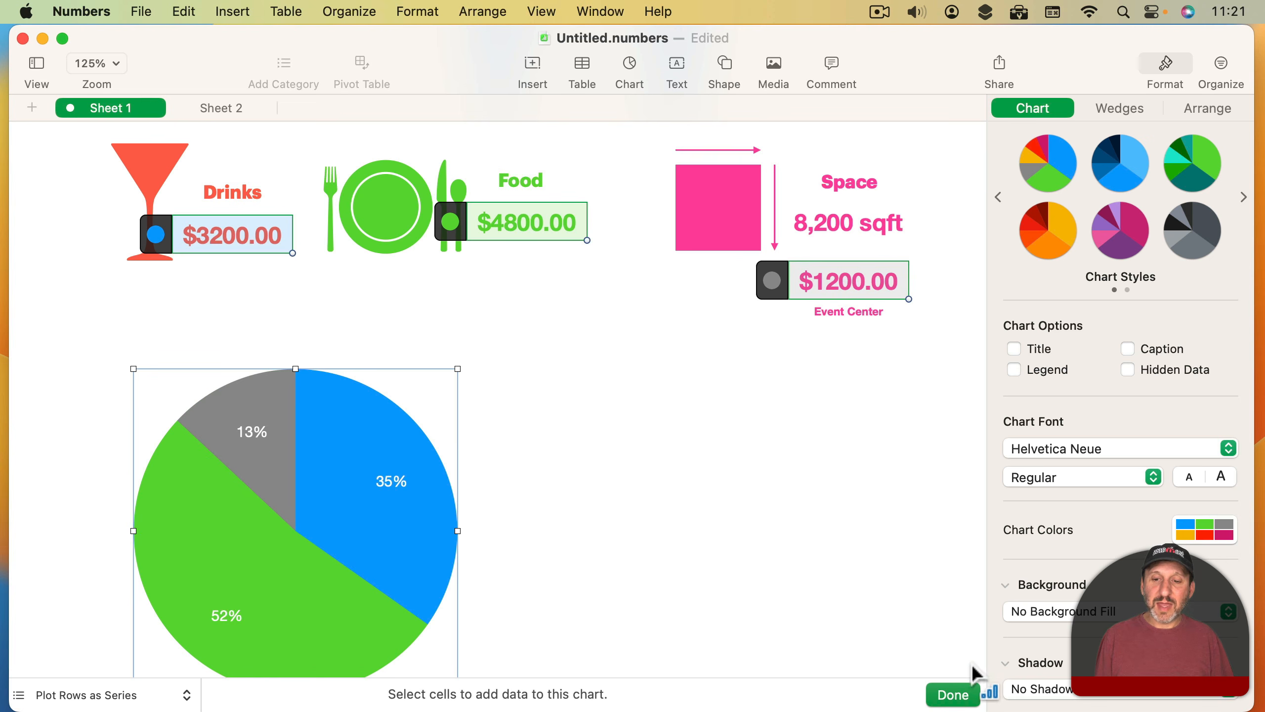
click(953, 695)
drag(436, 523, 628, 453)
scroll(369, 303, up, 3)
scroll(374, 303, down, 3)
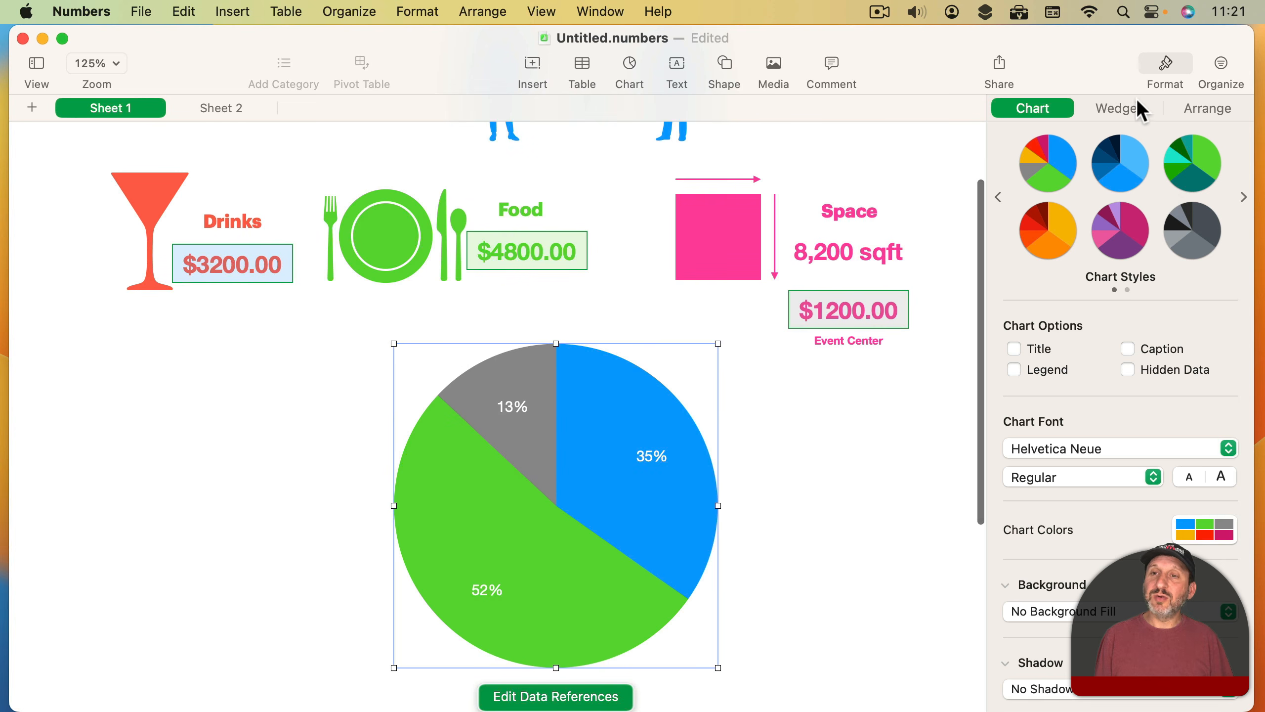
Step: Show data point names on the pie wedges and set their value format to Currency
click(1124, 109)
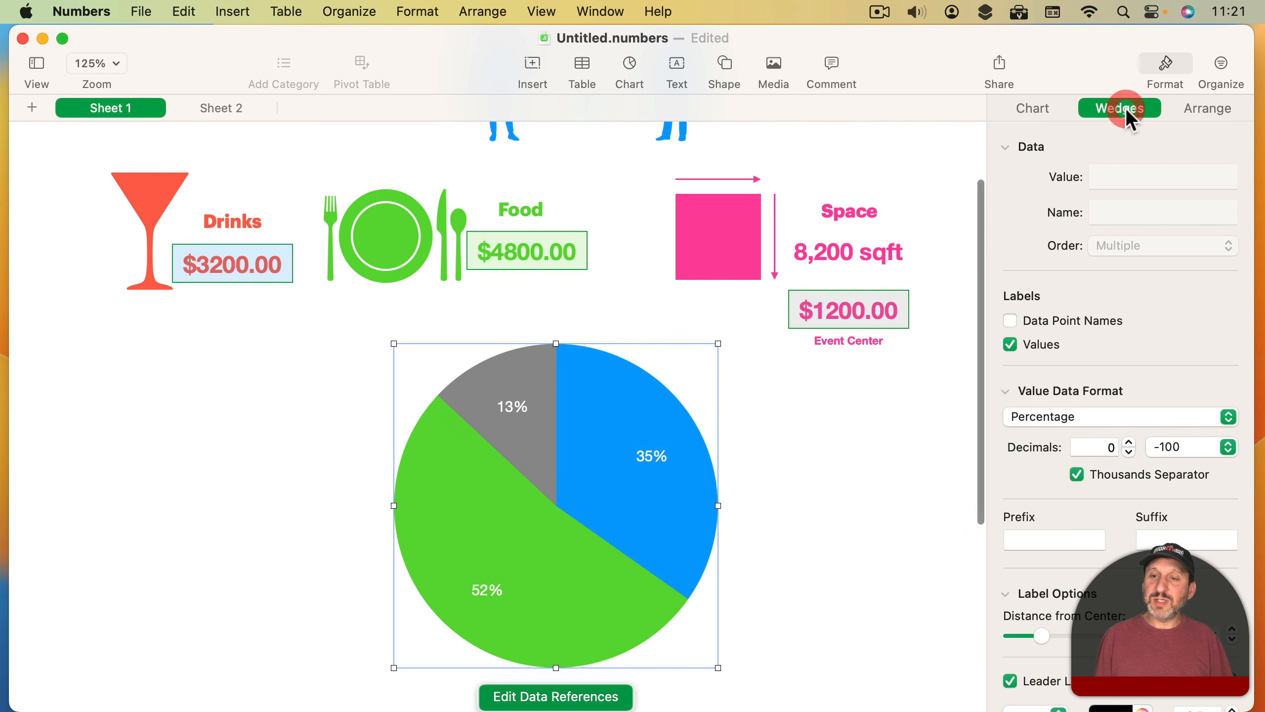
click(1039, 321)
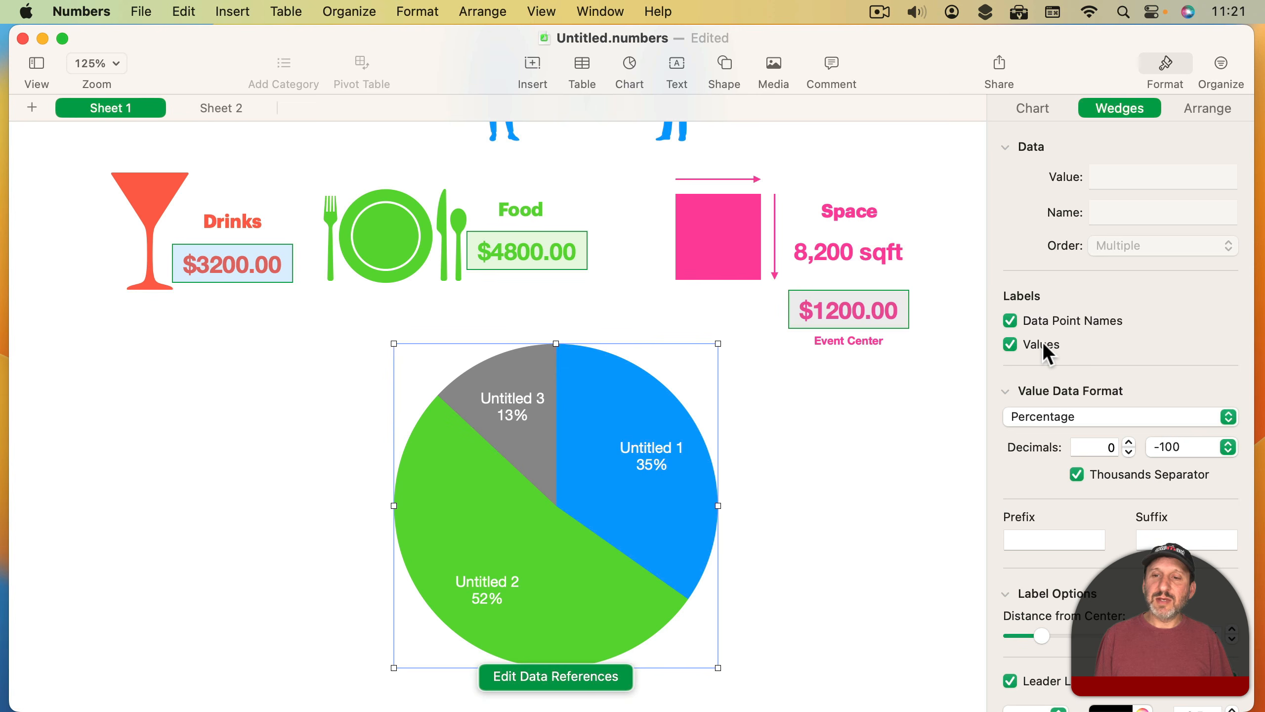
click(1060, 418)
click(1062, 402)
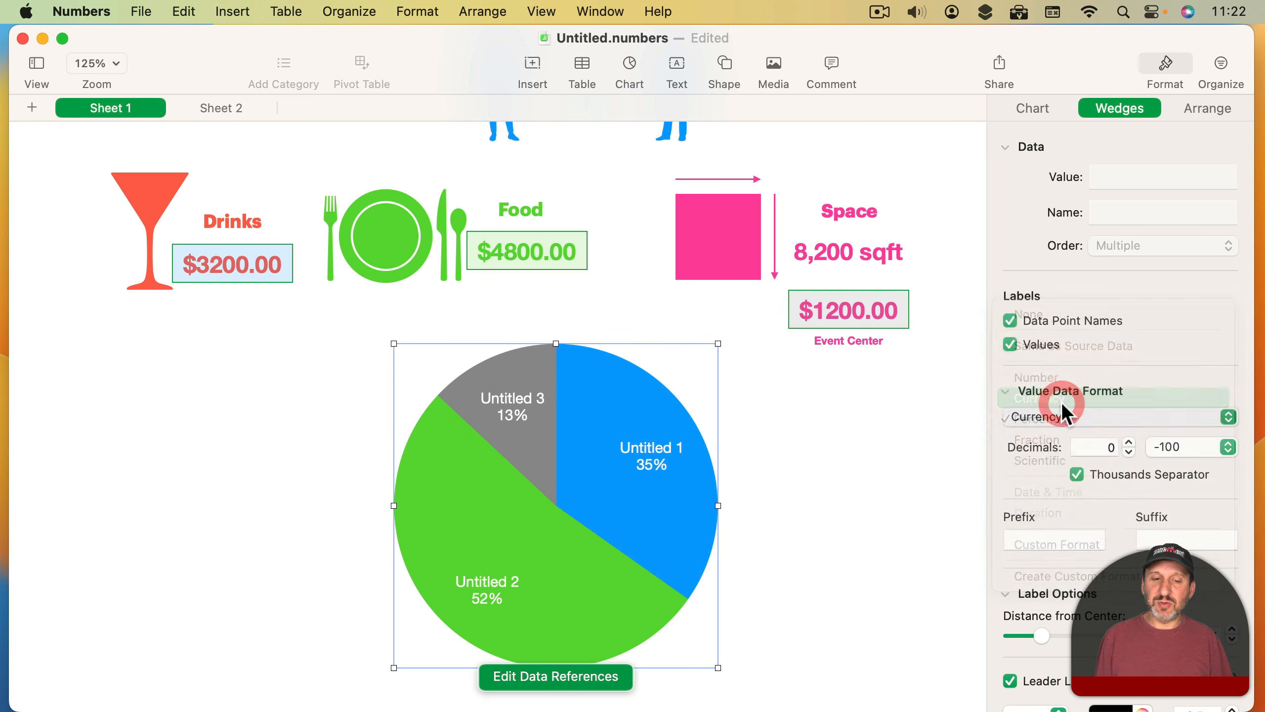
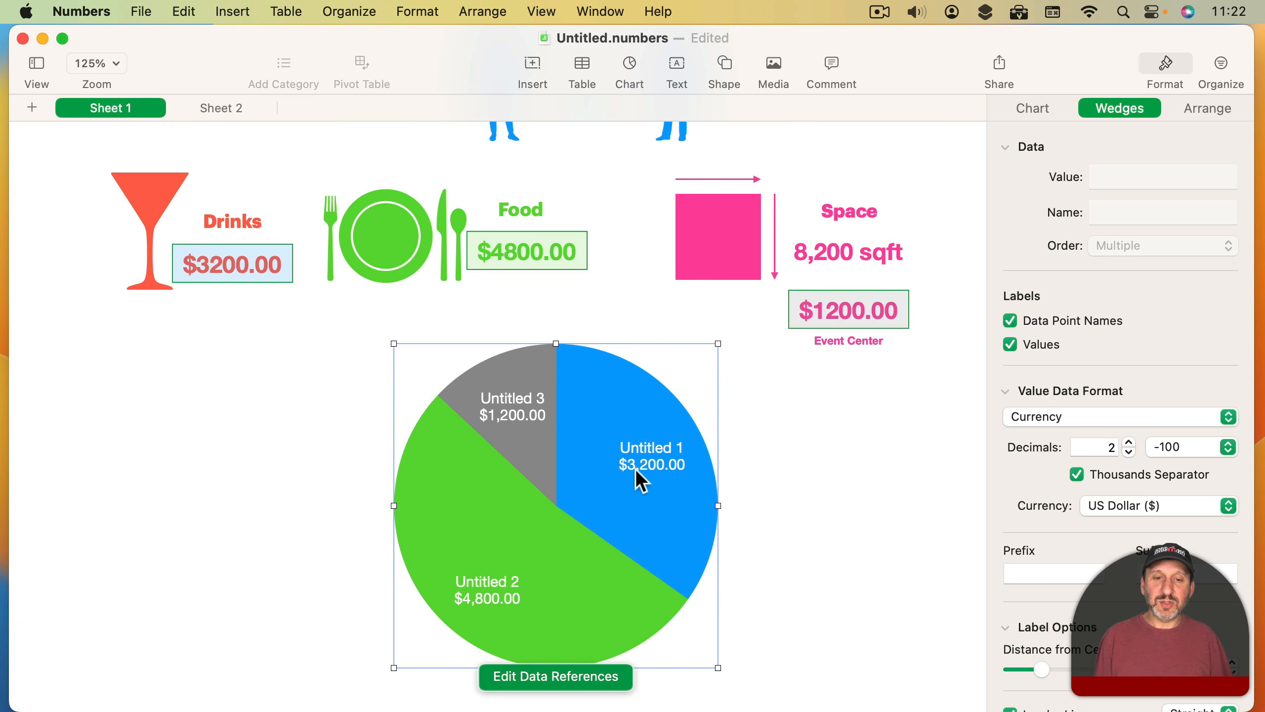
Step: Rename the pie wedge plotting the Drinks cost as "Drinks"
click(616, 402)
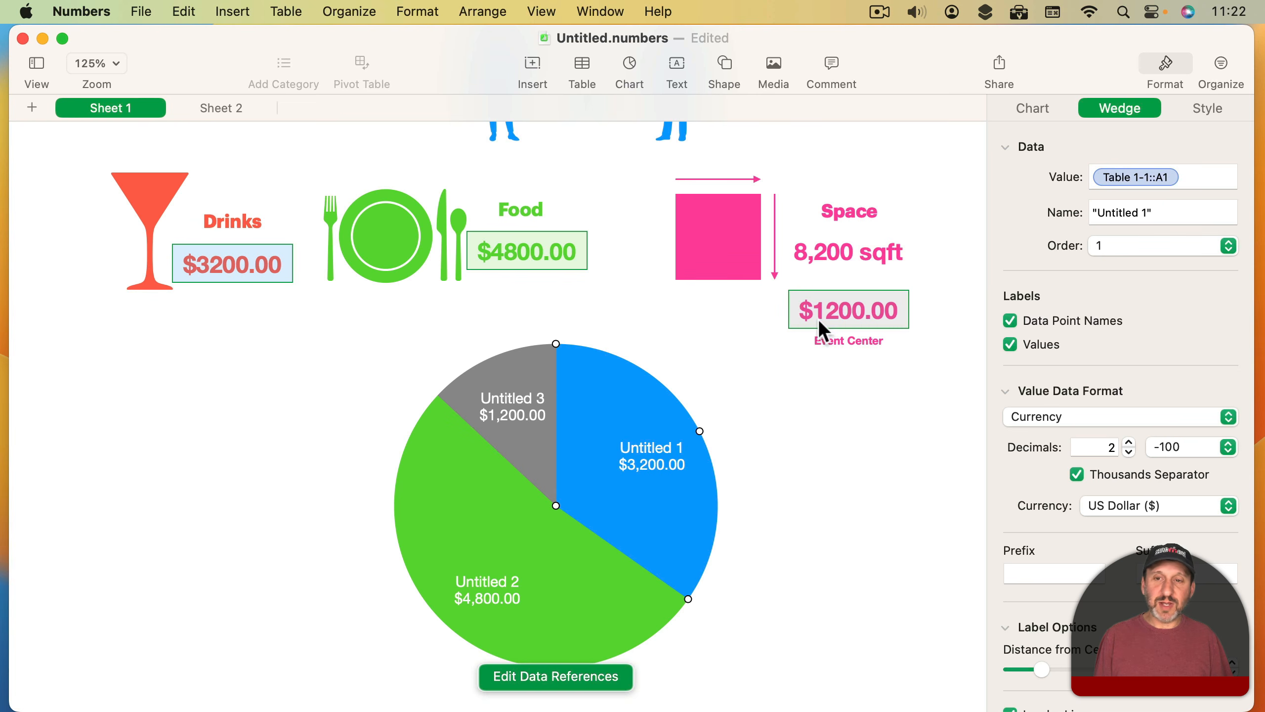
click(1143, 213)
drag(1103, 211, 1043, 210)
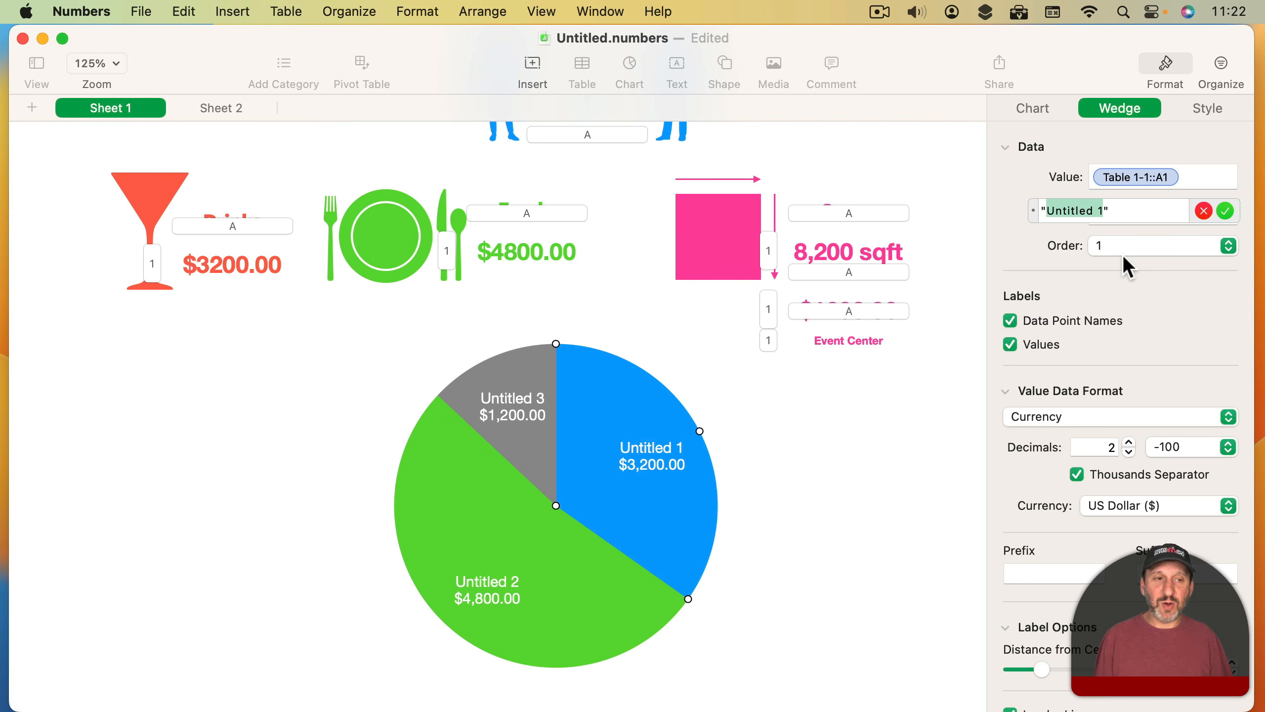
text(Drinks)
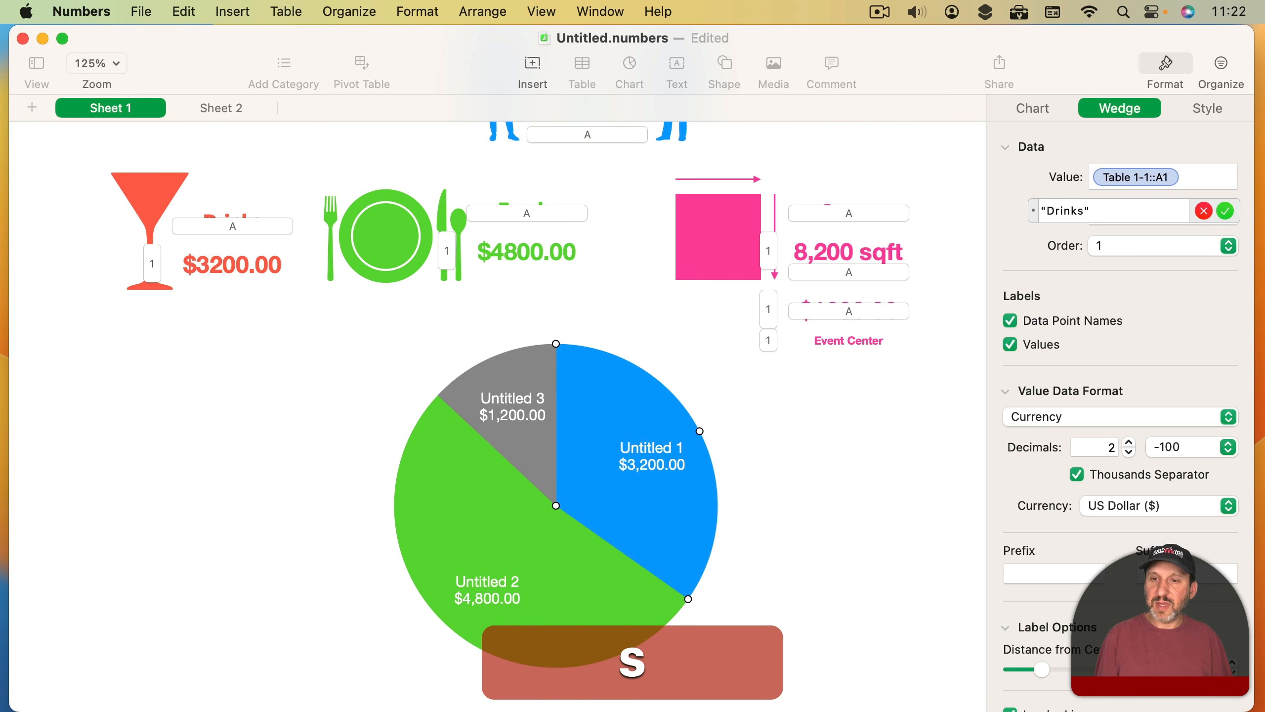
key(Return)
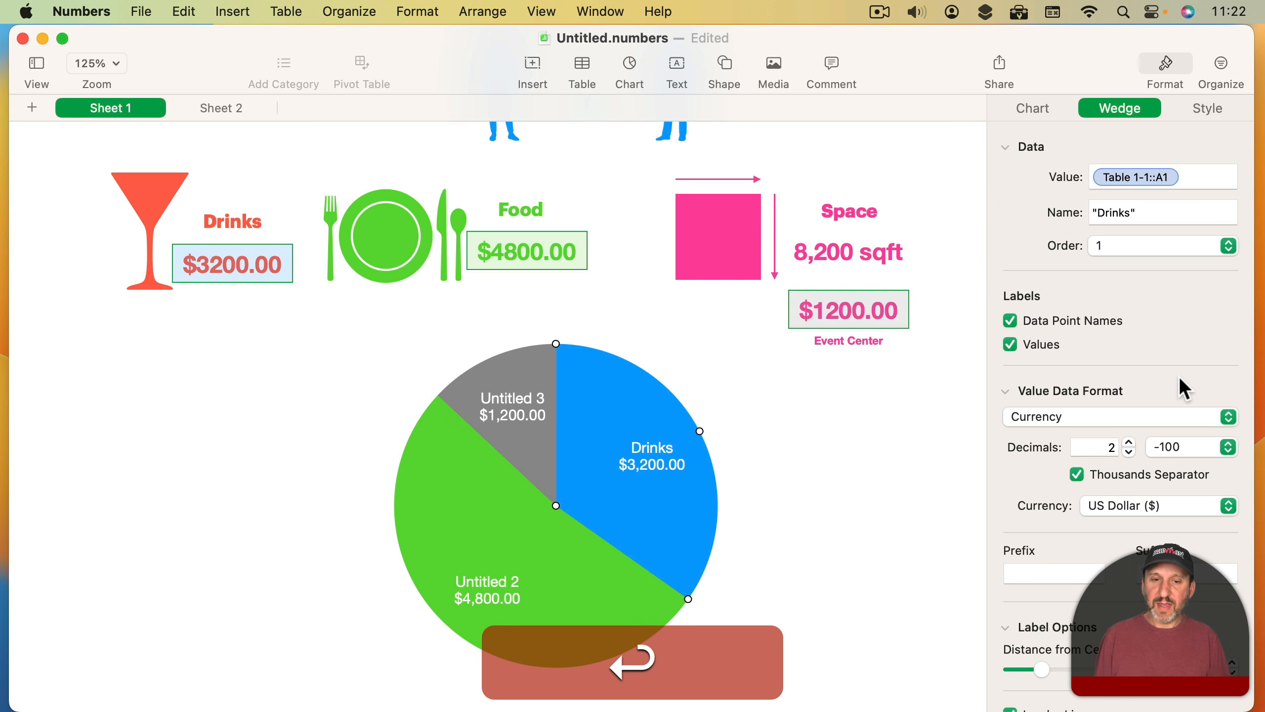
Step: Fill the Drinks wedge with the same light red as the cocktail glass
click(1211, 110)
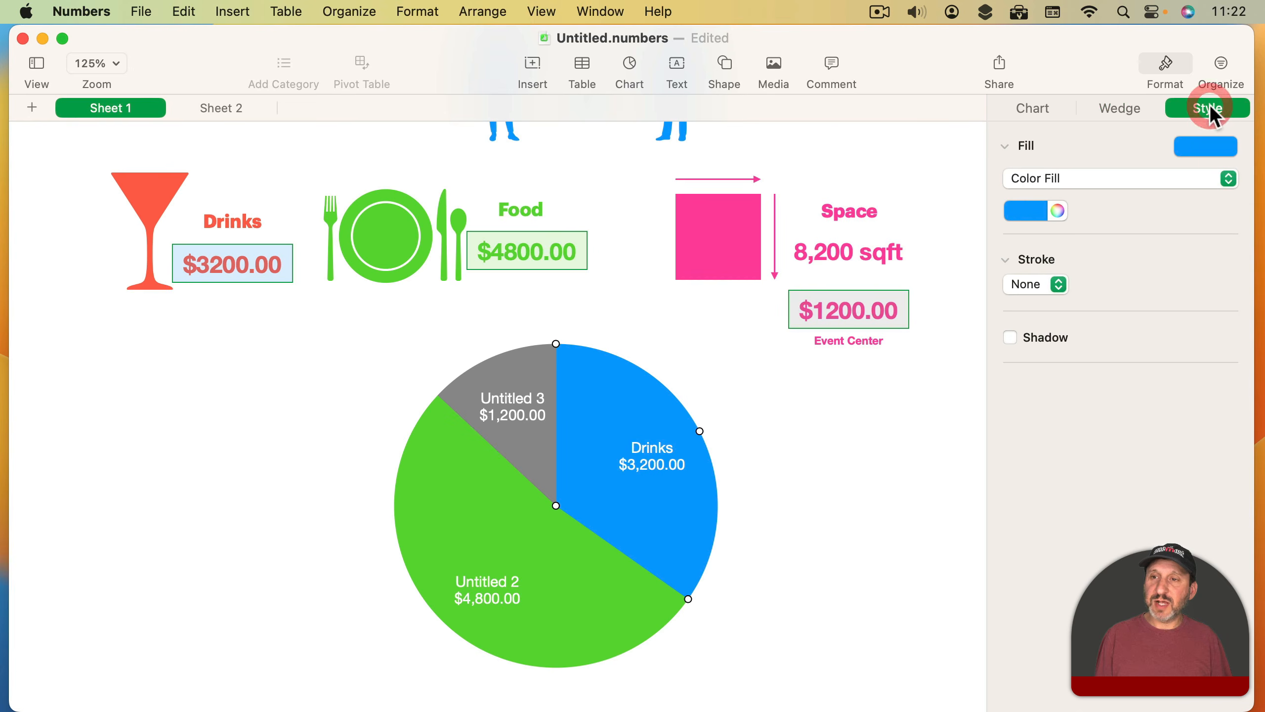
click(1038, 212)
click(1091, 277)
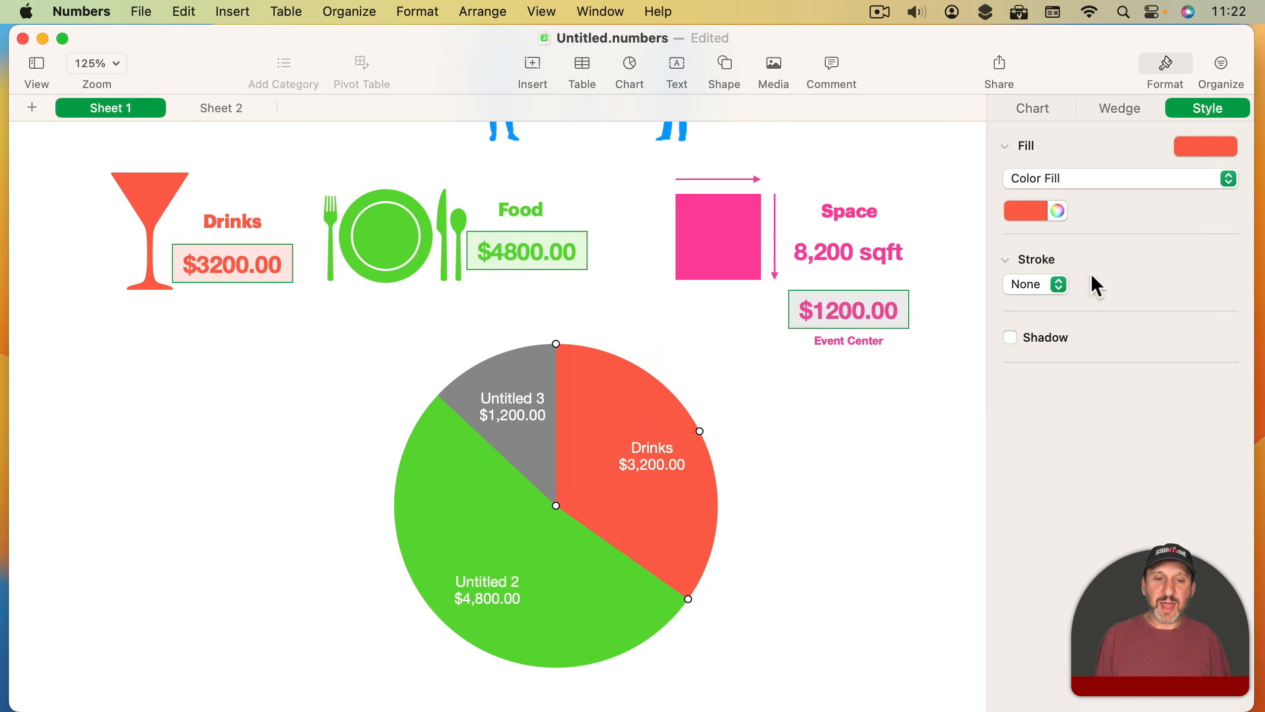
Step: Fill the gray Space cost wedge with the same pink as the Space square
click(521, 370)
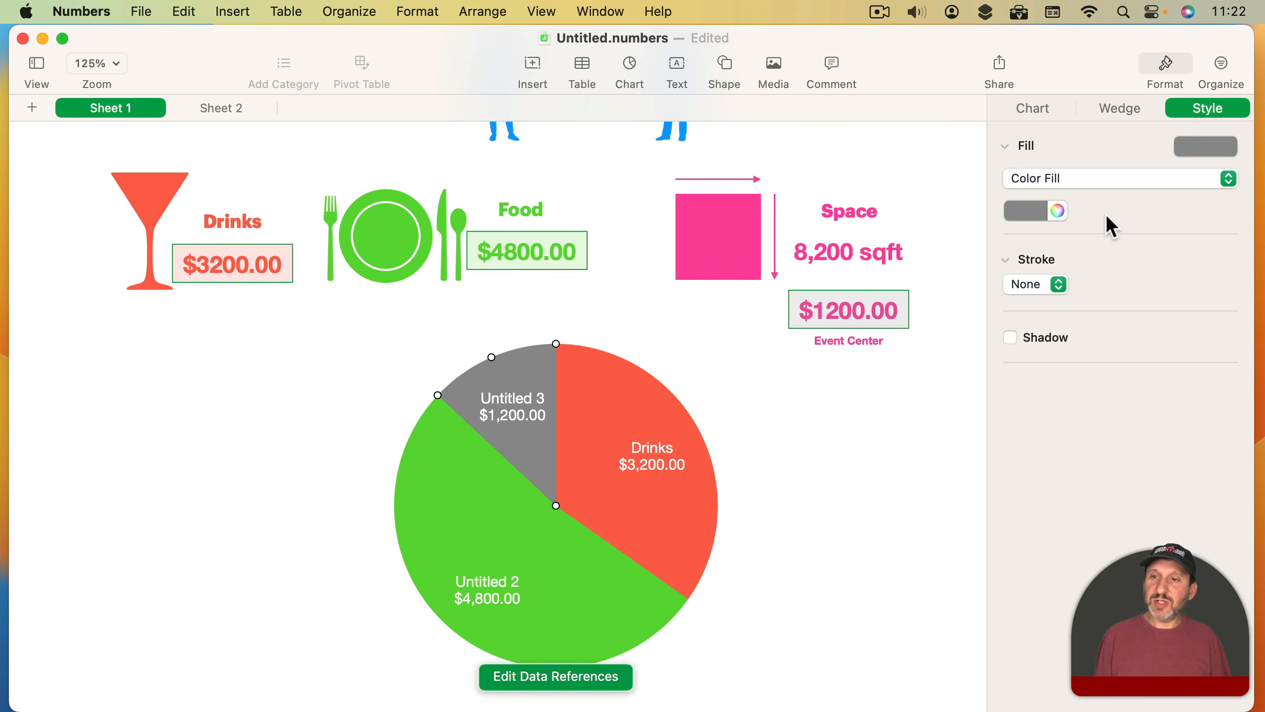
click(1041, 208)
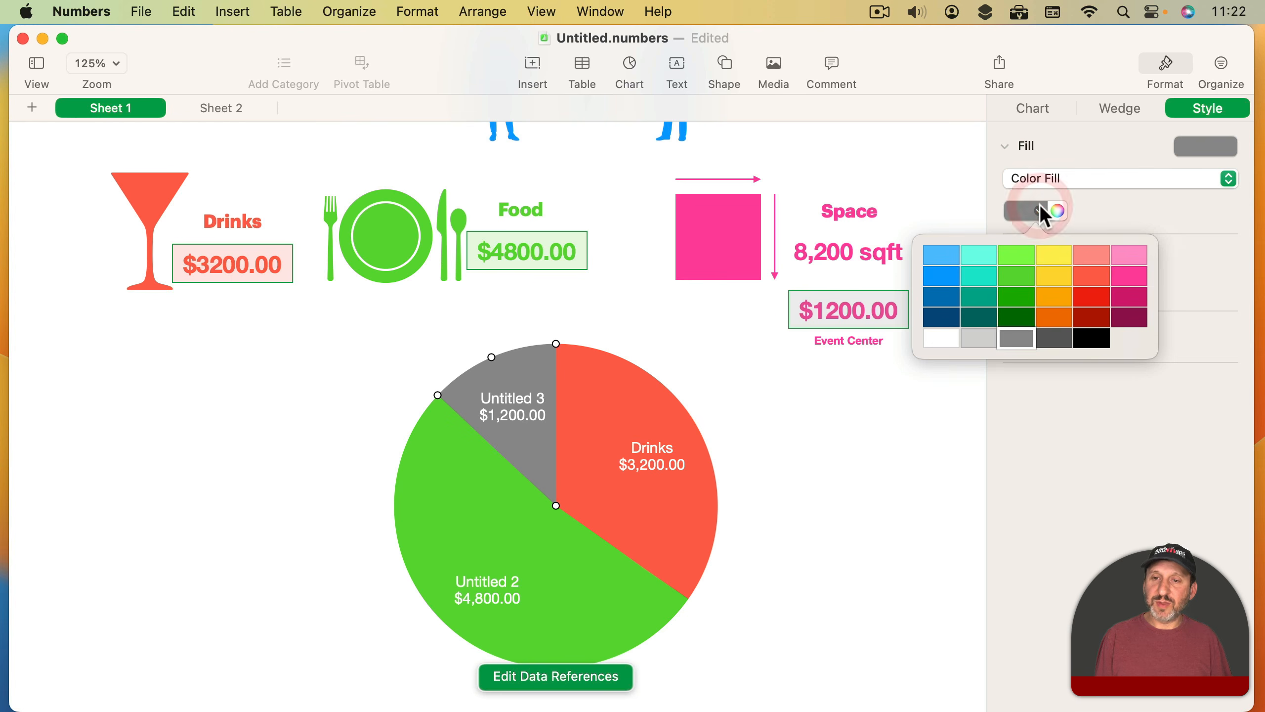
click(1129, 276)
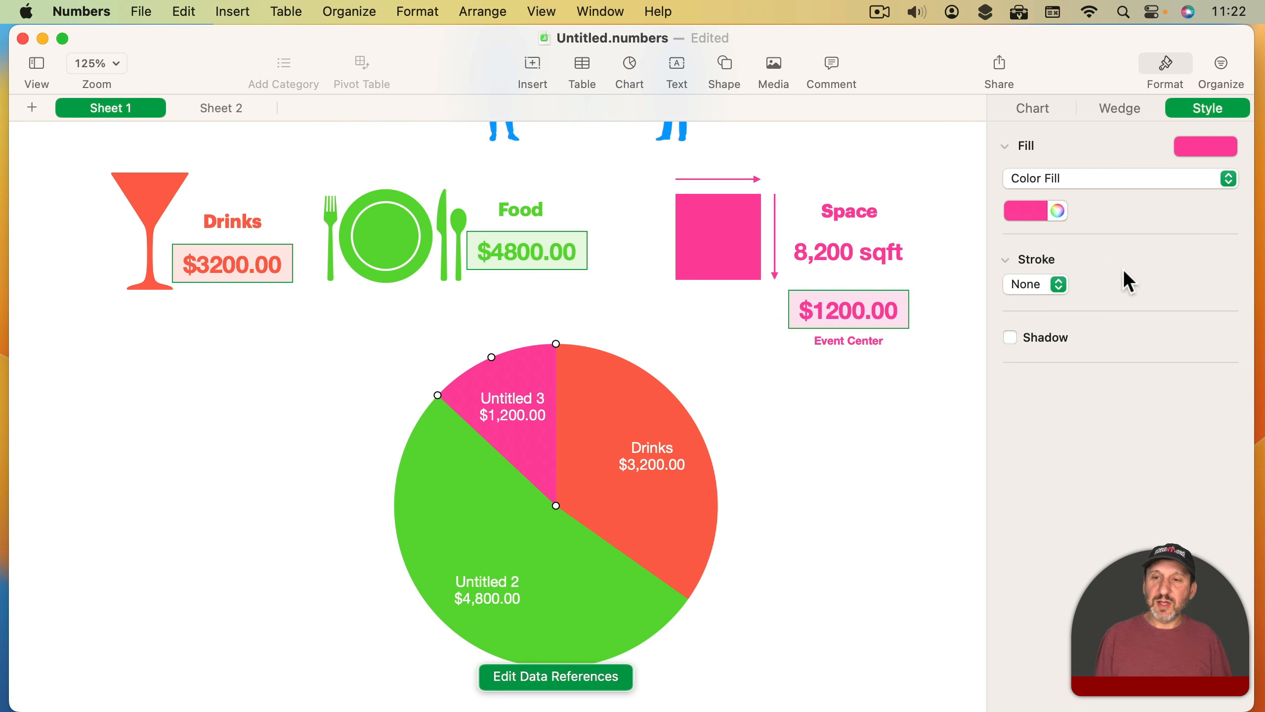
Step: Rename the pink pie wedge plotting the Space cost as "Space"
click(1121, 109)
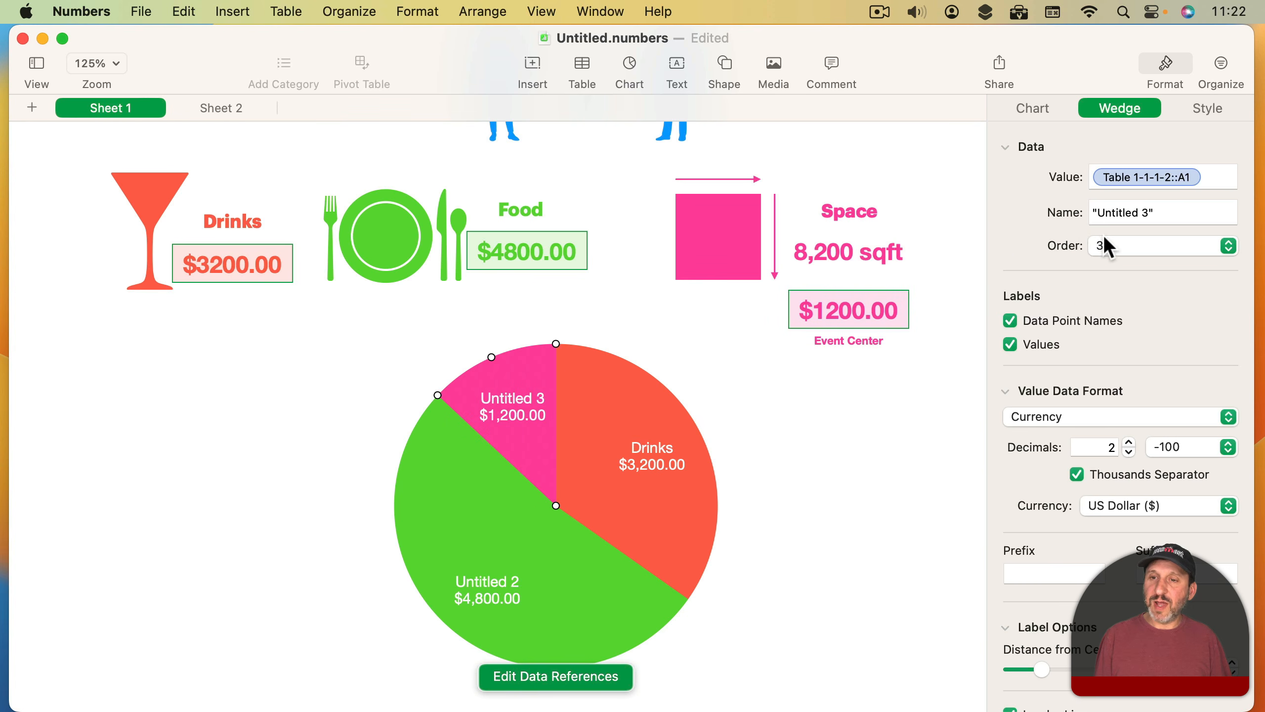
click(1138, 215)
drag(1107, 207, 1053, 211)
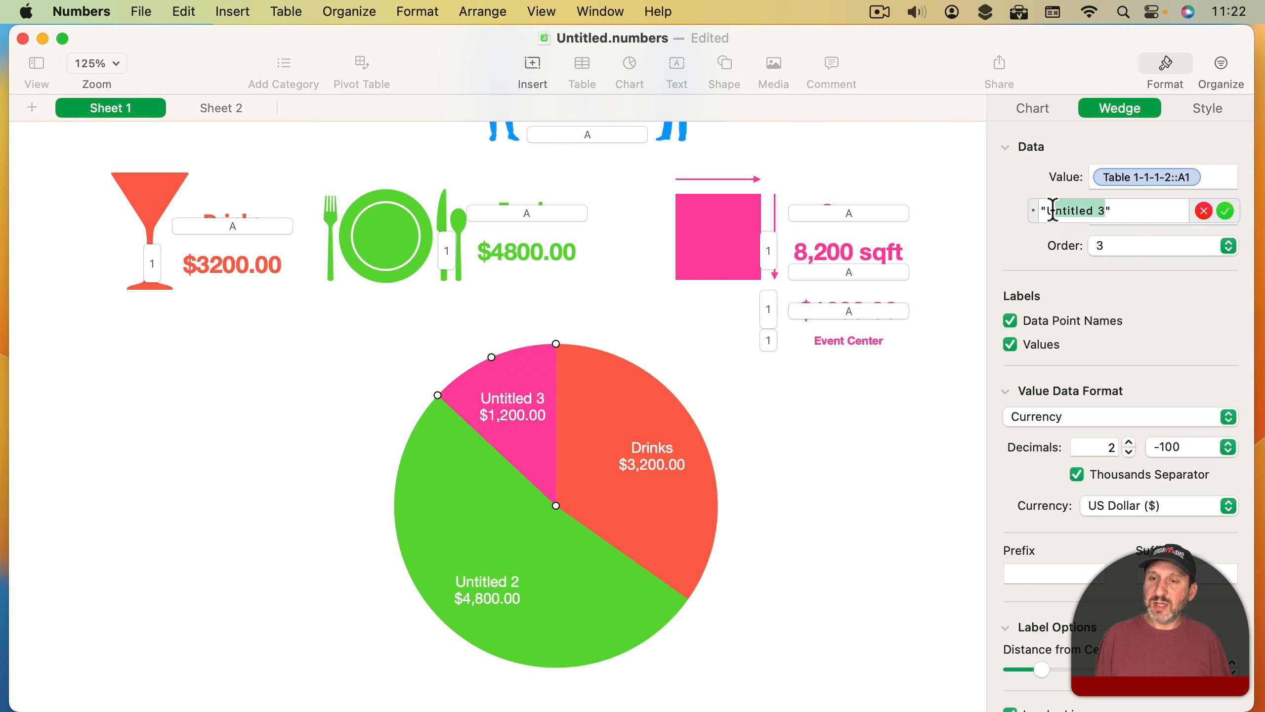
key(shift)
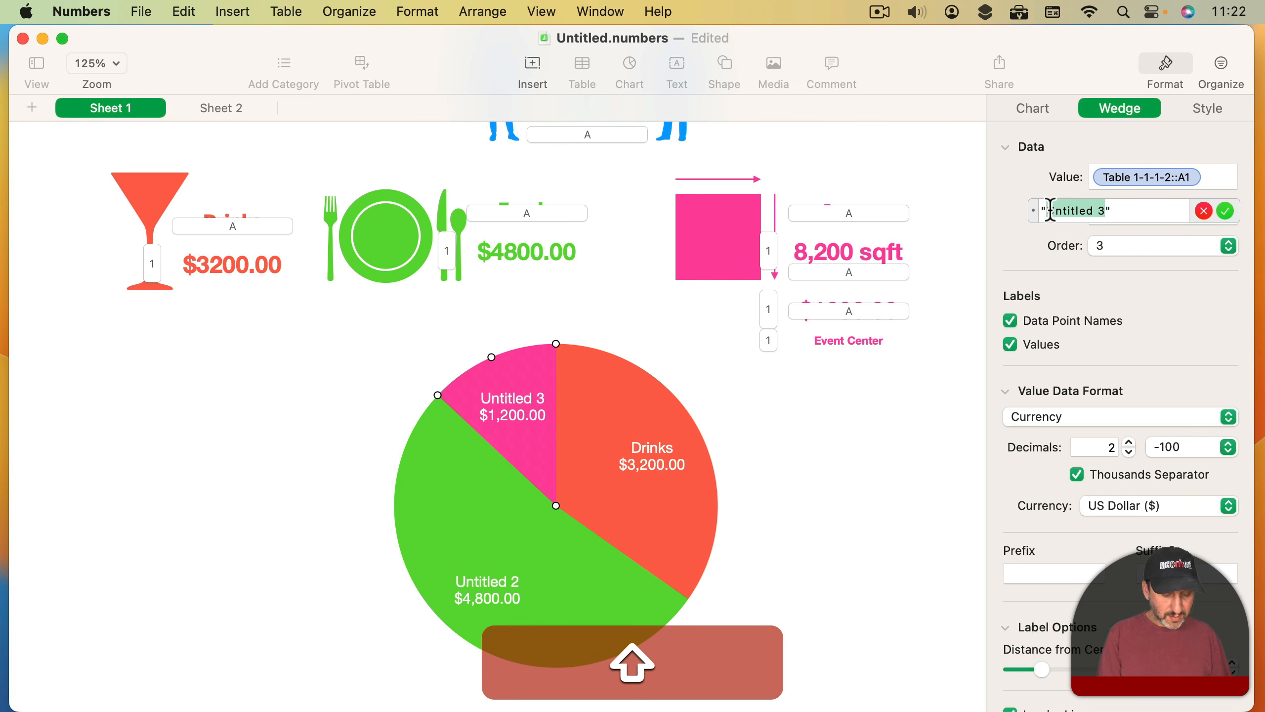
text(Space)
key(Return)
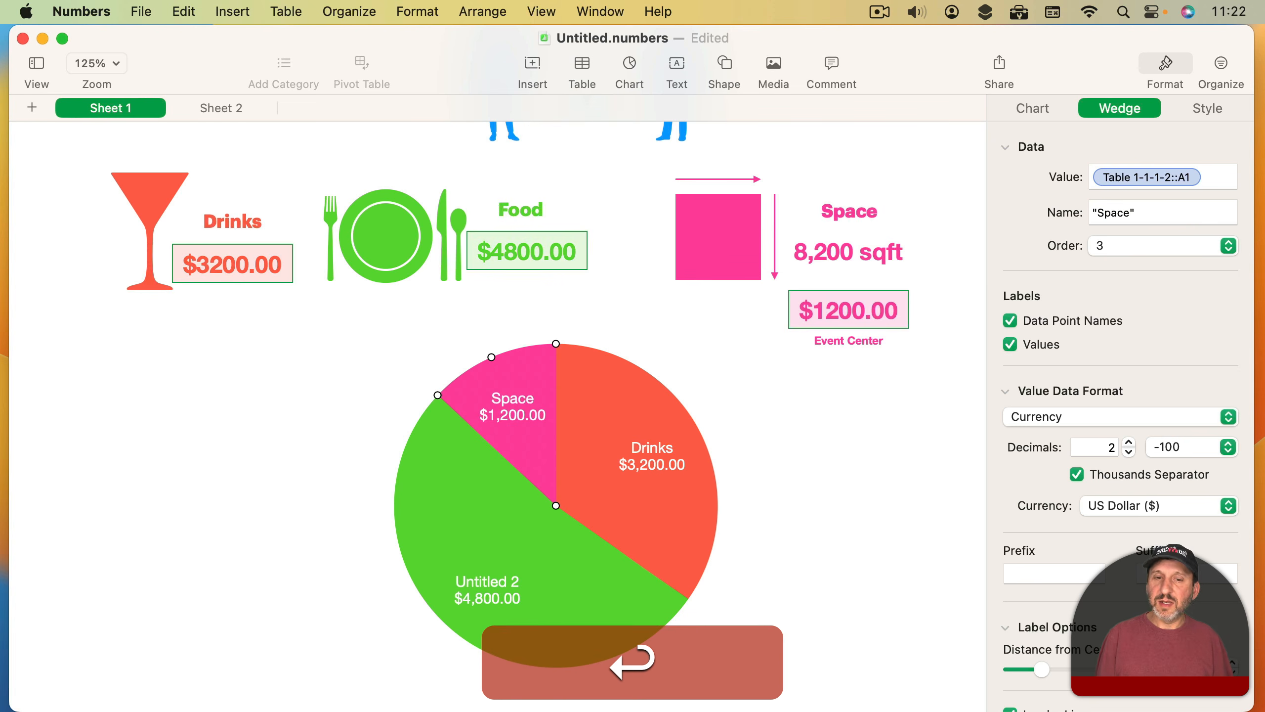
Step: Rename the green pie wedge plotting the Food cost as "Food"
click(474, 510)
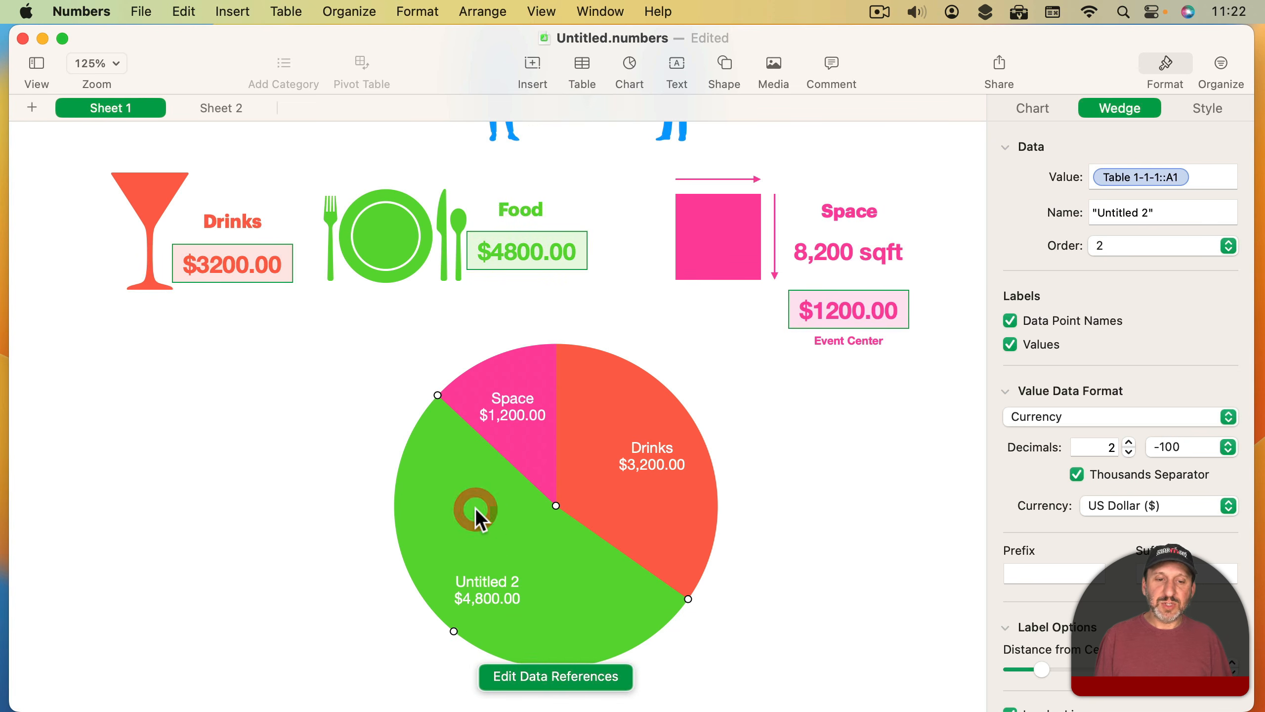
click(1146, 215)
drag(1103, 212, 1045, 210)
text(Food)
key(Return)
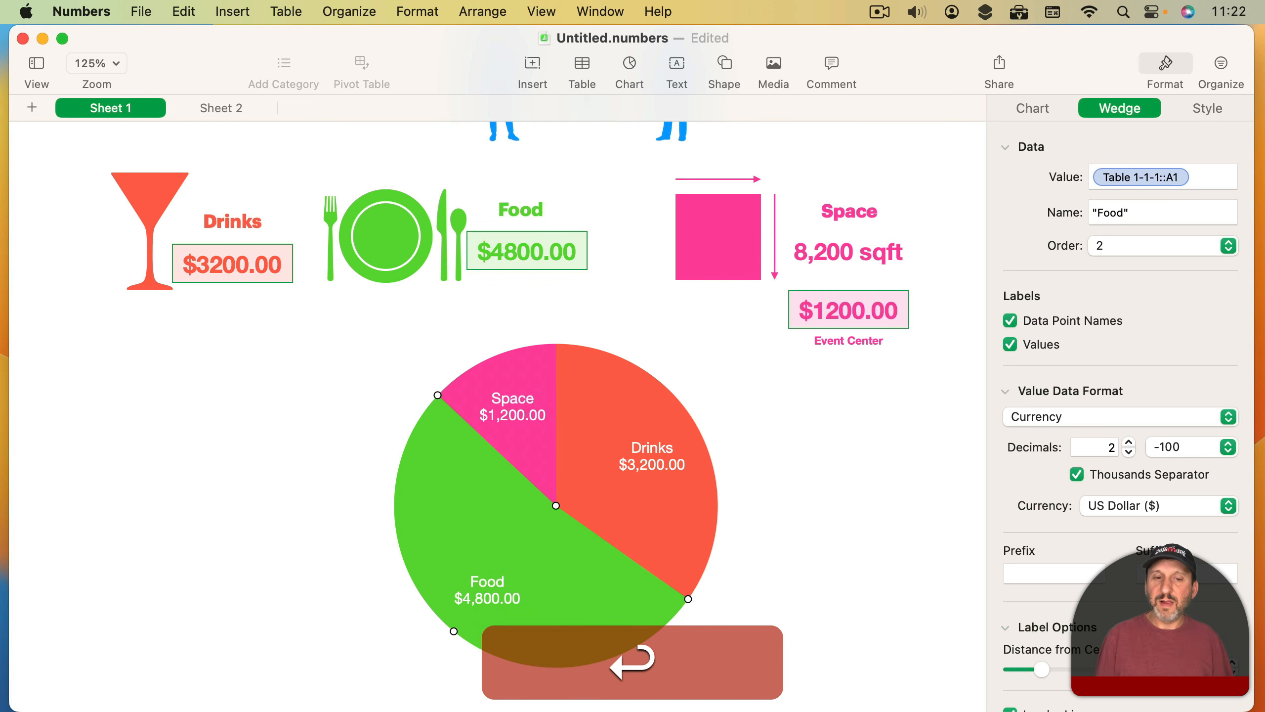
Step: Check the Food wedge's fill color against the color palette
click(1210, 108)
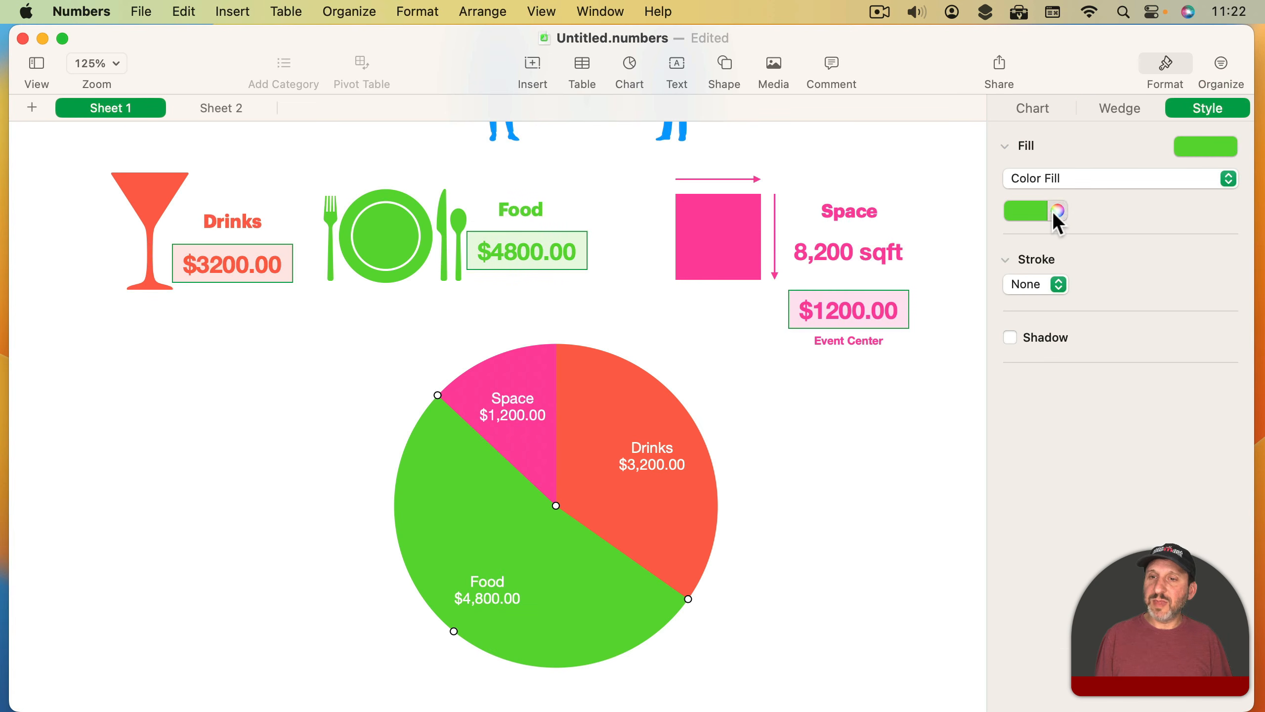
click(1039, 214)
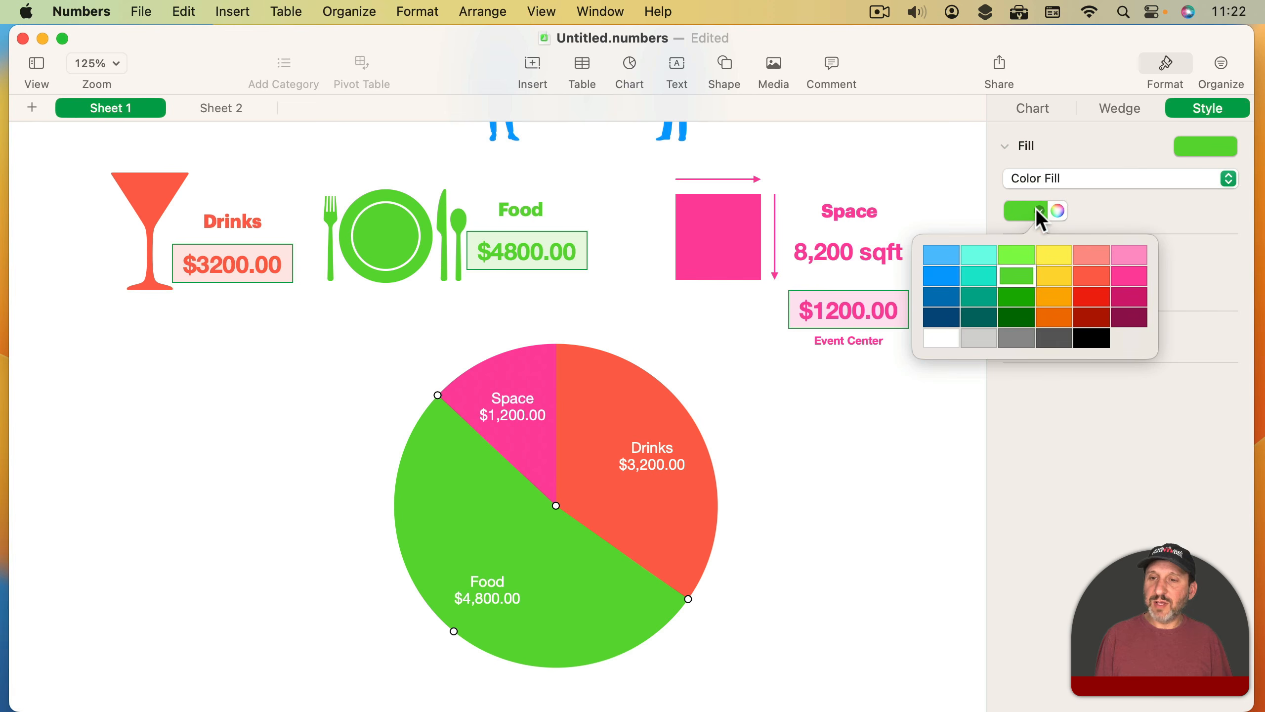
click(1114, 213)
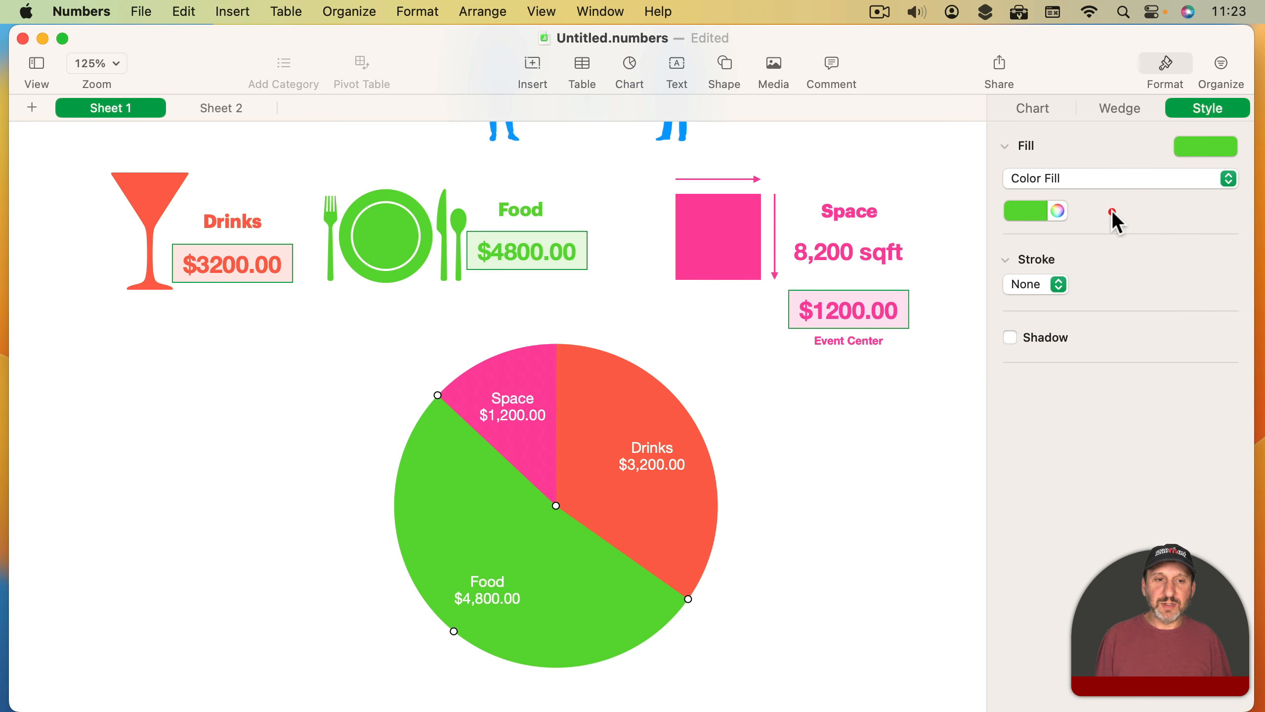
click(830, 462)
scroll(762, 406, up, 3)
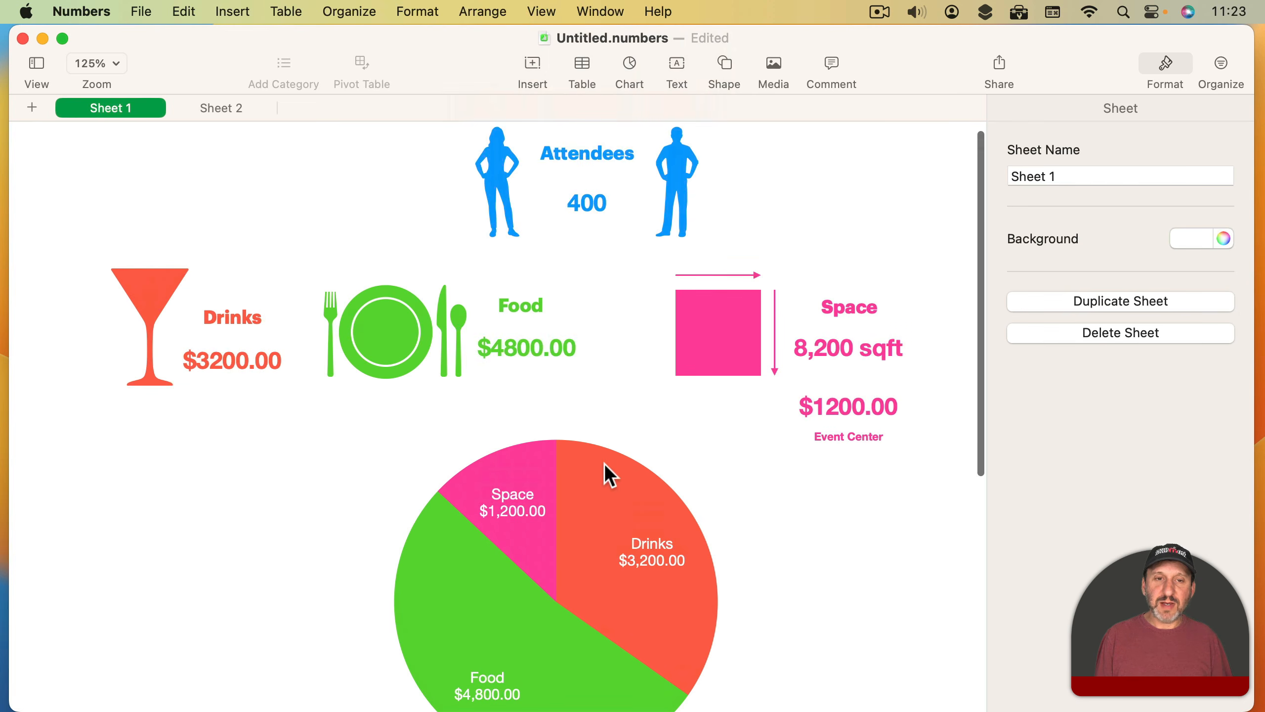
Step: Set the distance of the pie chart's labels from the center to 60%
click(583, 485)
scroll(996, 285, down, 5)
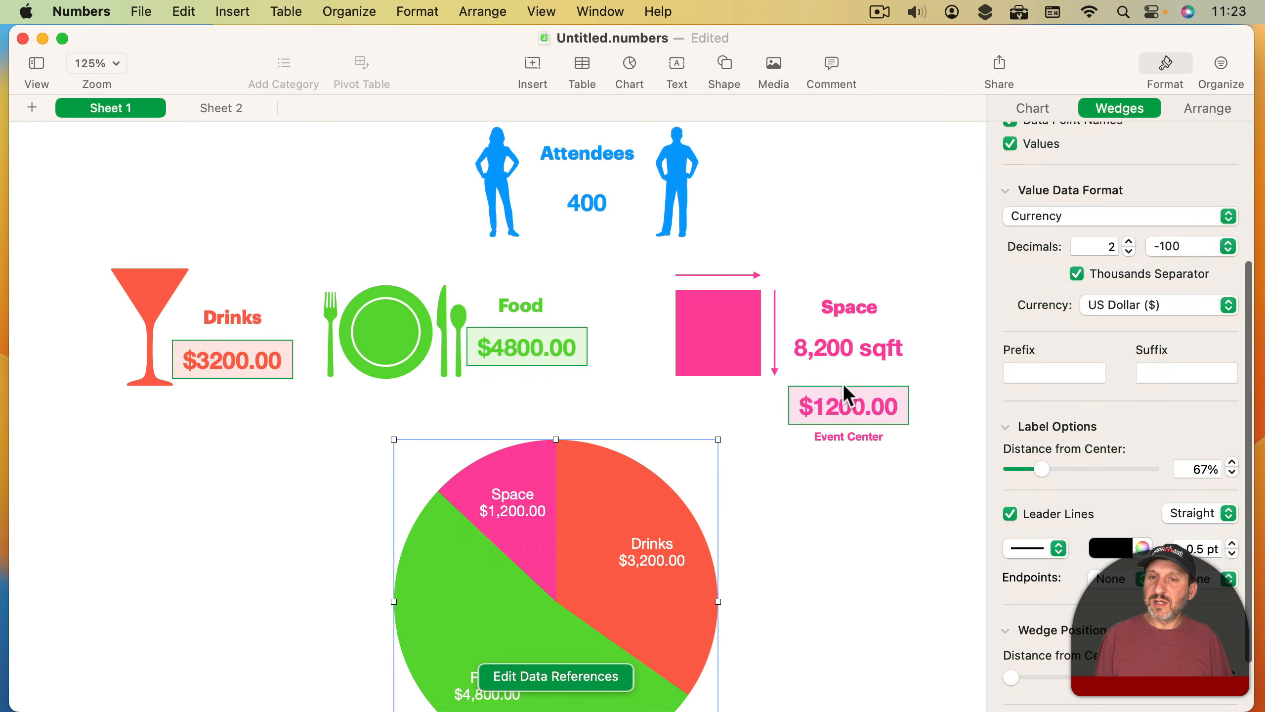
scroll(967, 425, down, 3)
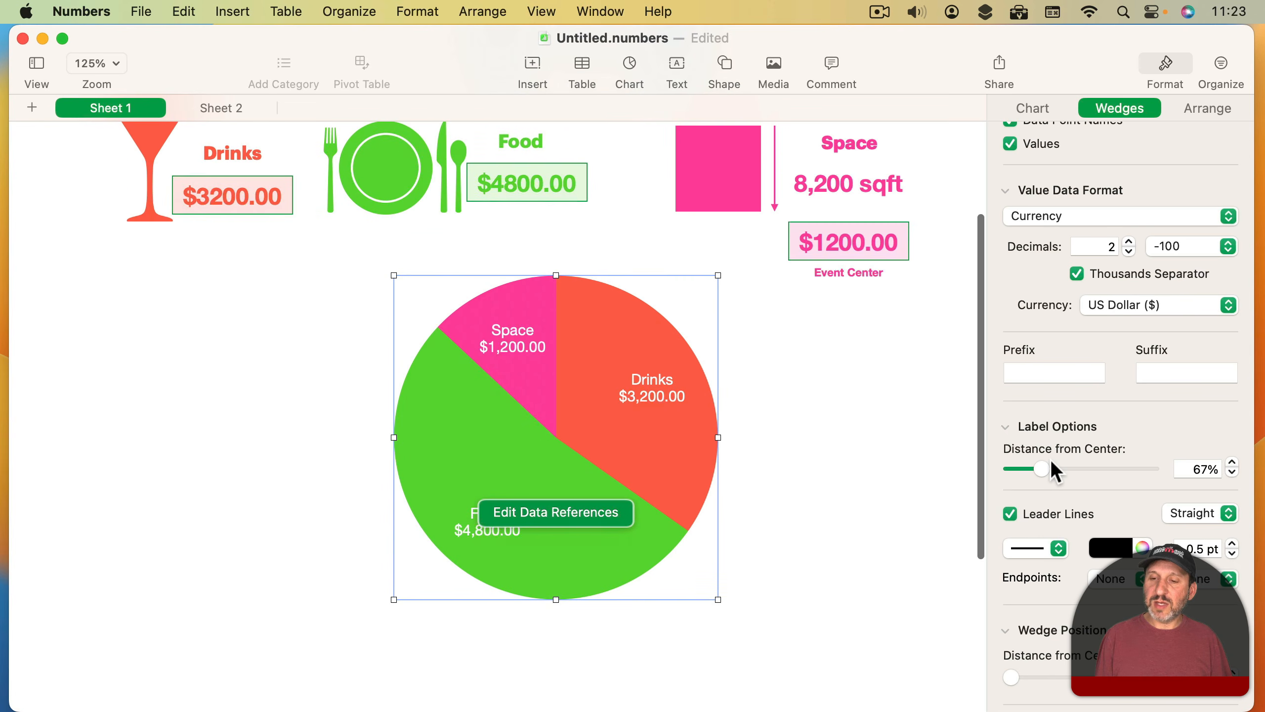
drag(1044, 468, 1036, 468)
Step: Separate the pie wedges slightly by setting their wedge position to 2% from the center
scroll(1065, 554, down, 3)
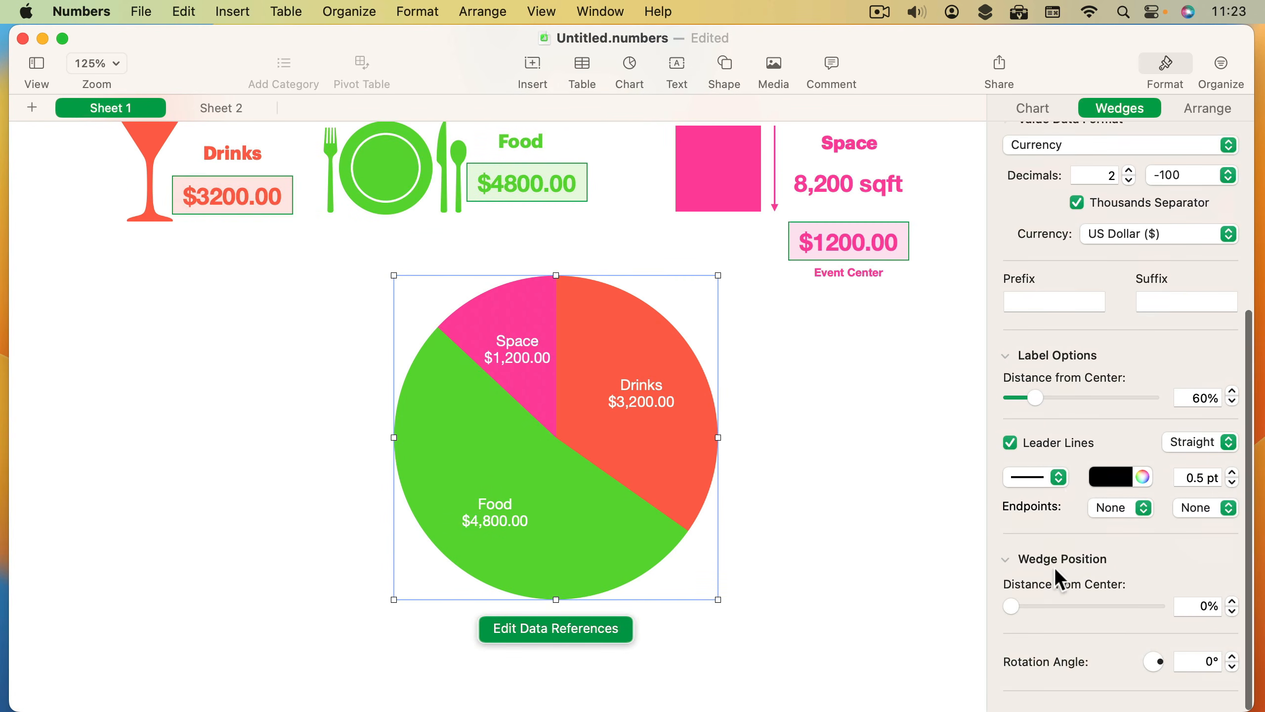
drag(1013, 604, 1017, 605)
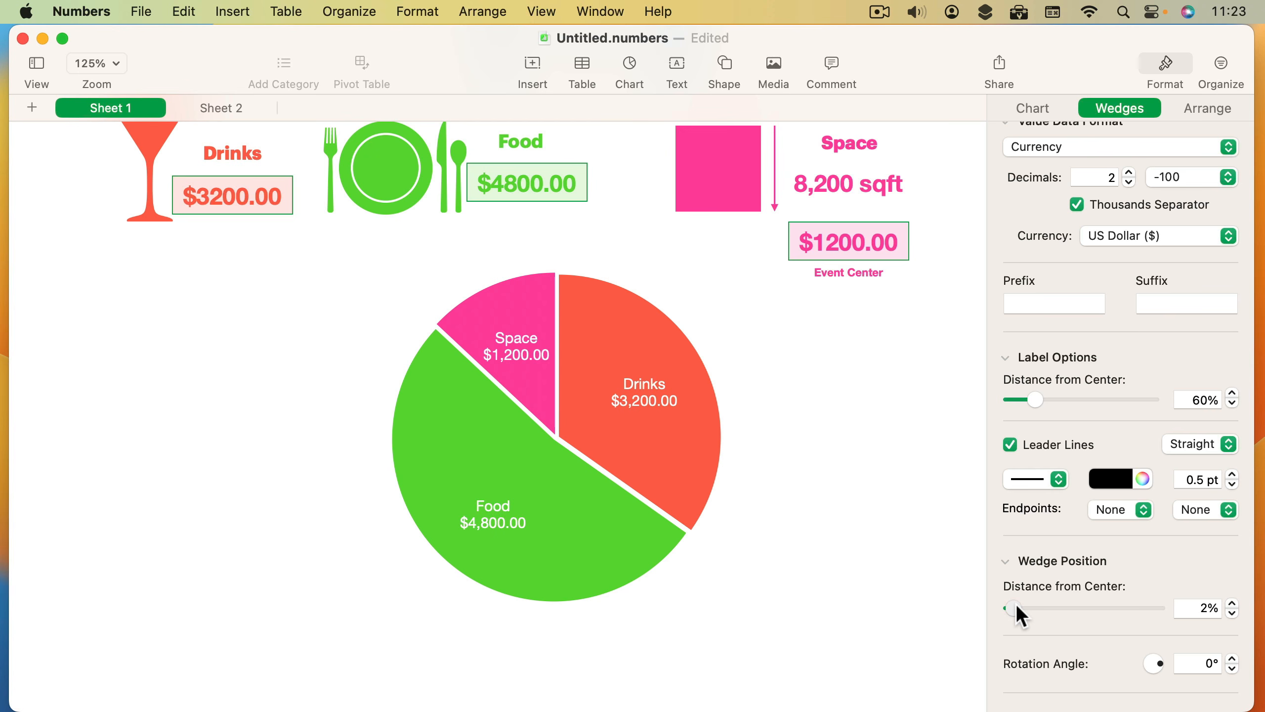
click(1017, 606)
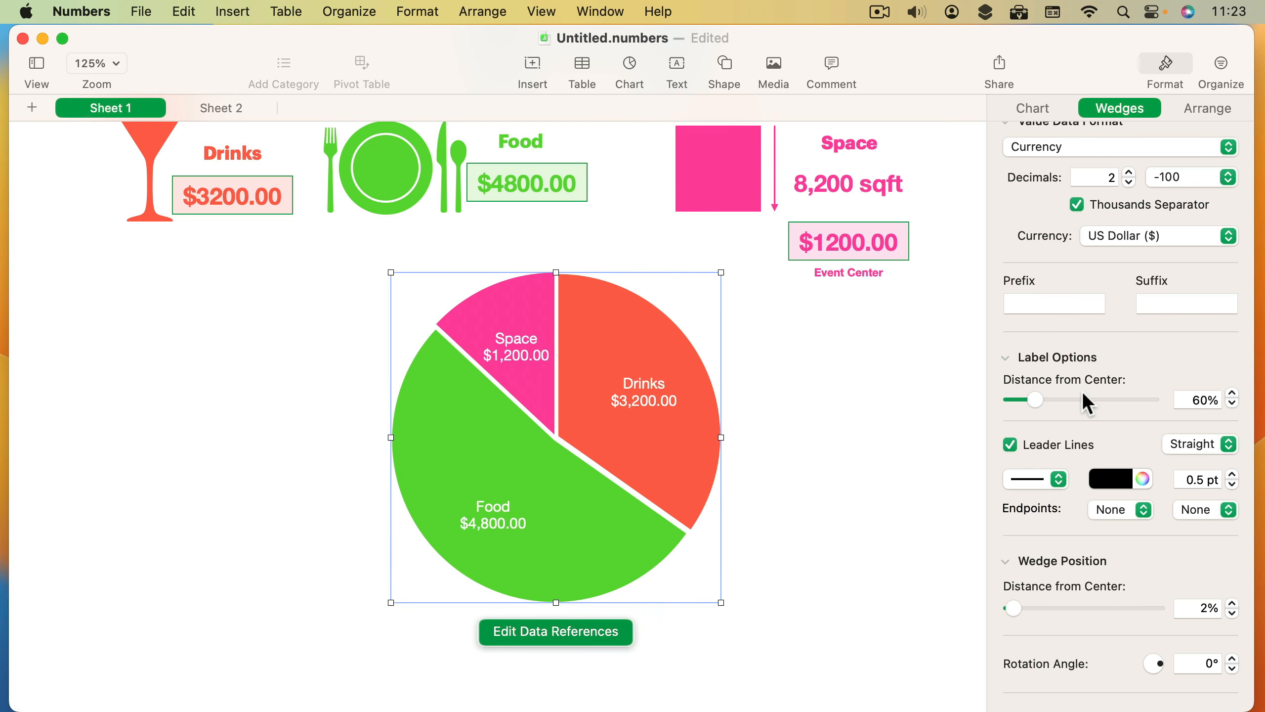
Step: Shrink the pie chart proportionally to about 60% of its size and reduce its chart font by five steps
scroll(1085, 355, down, 2)
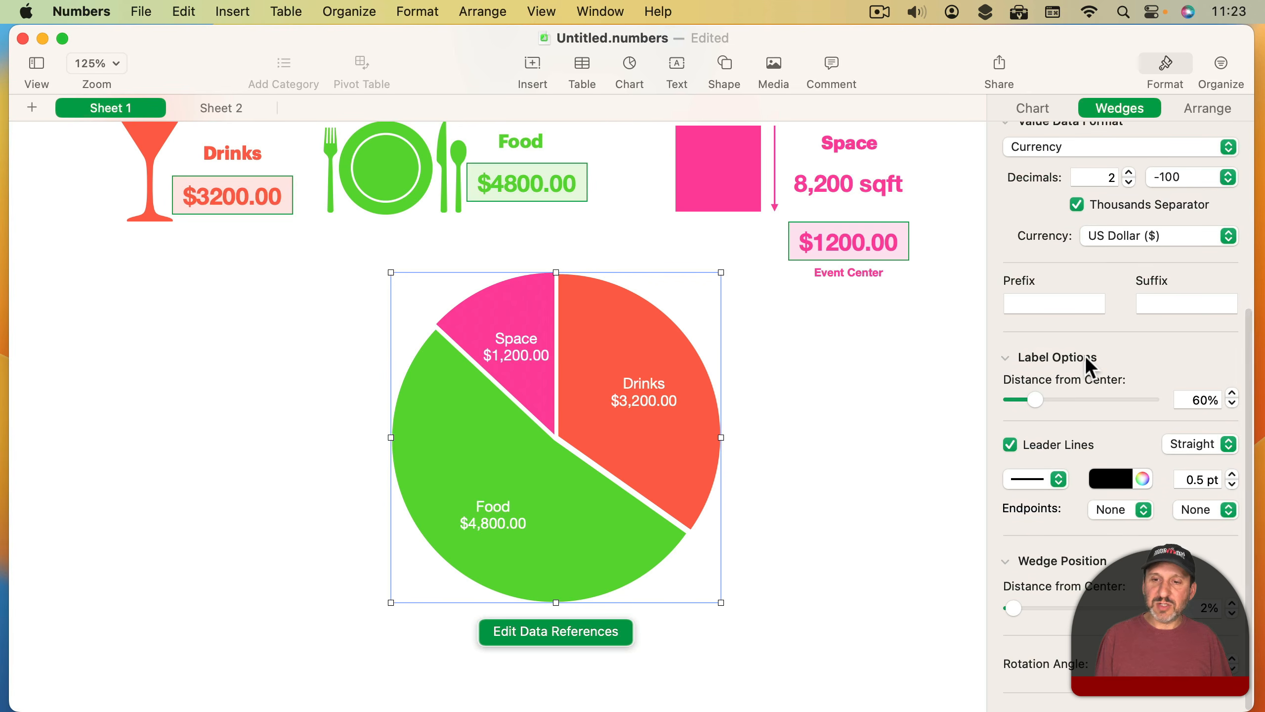
scroll(1086, 355, up, 5)
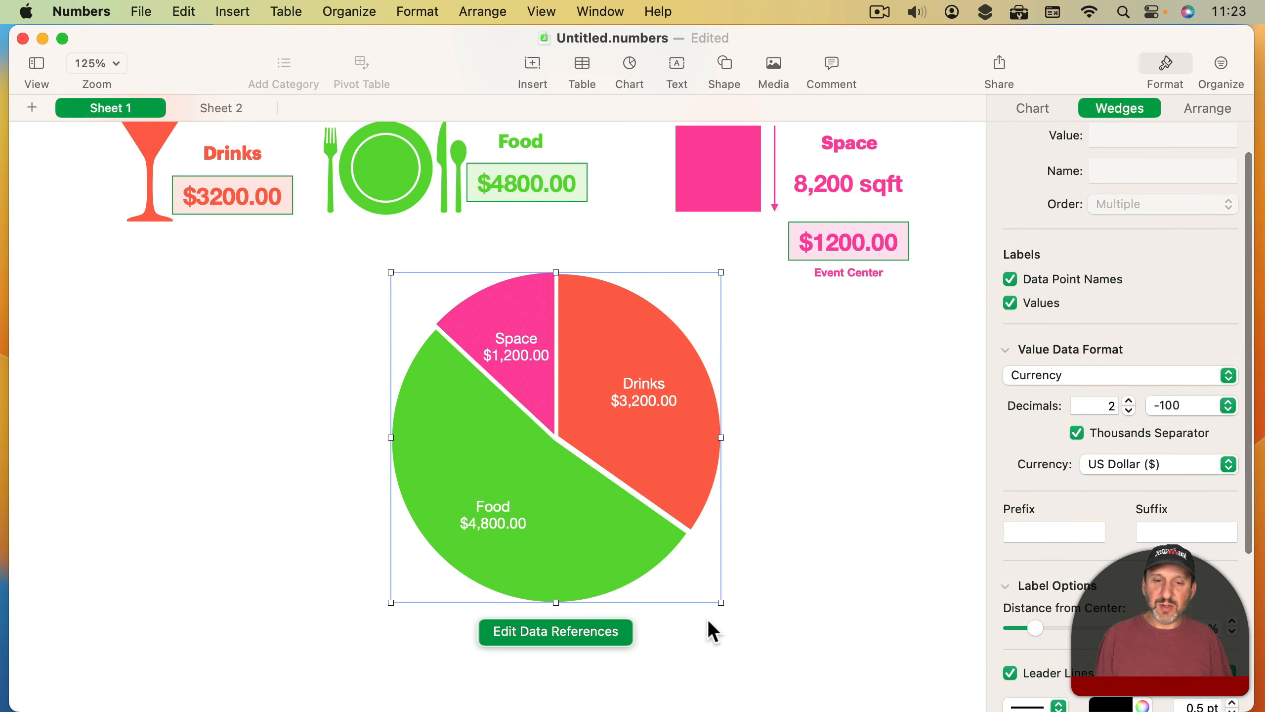
drag(721, 603, 613, 430)
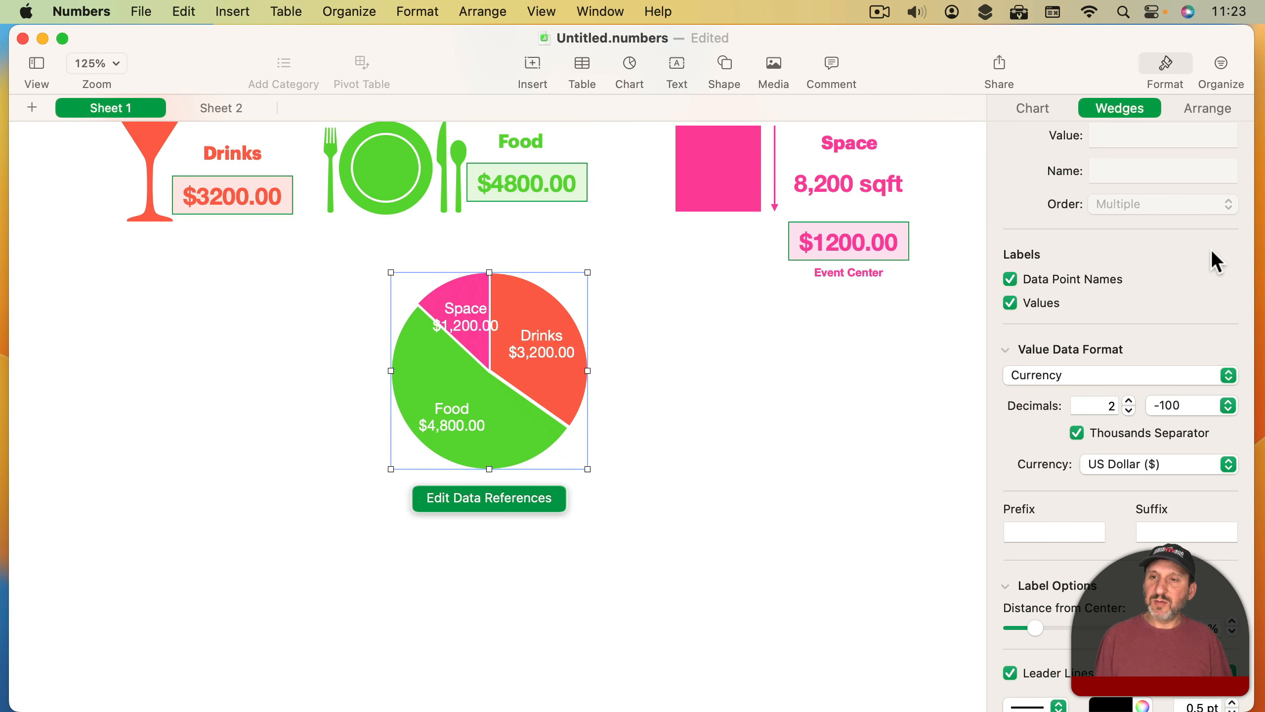
click(1041, 107)
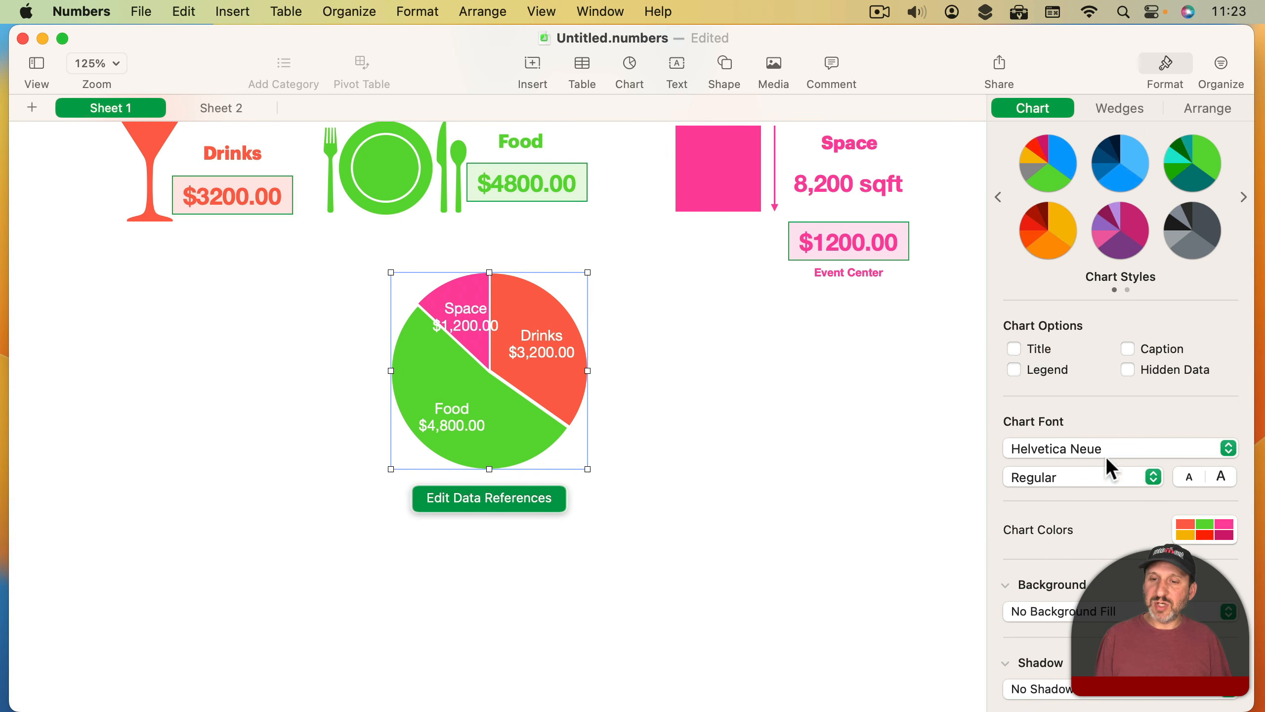
click(1190, 479)
click(1190, 478)
click(1190, 477)
click(1189, 478)
click(1189, 477)
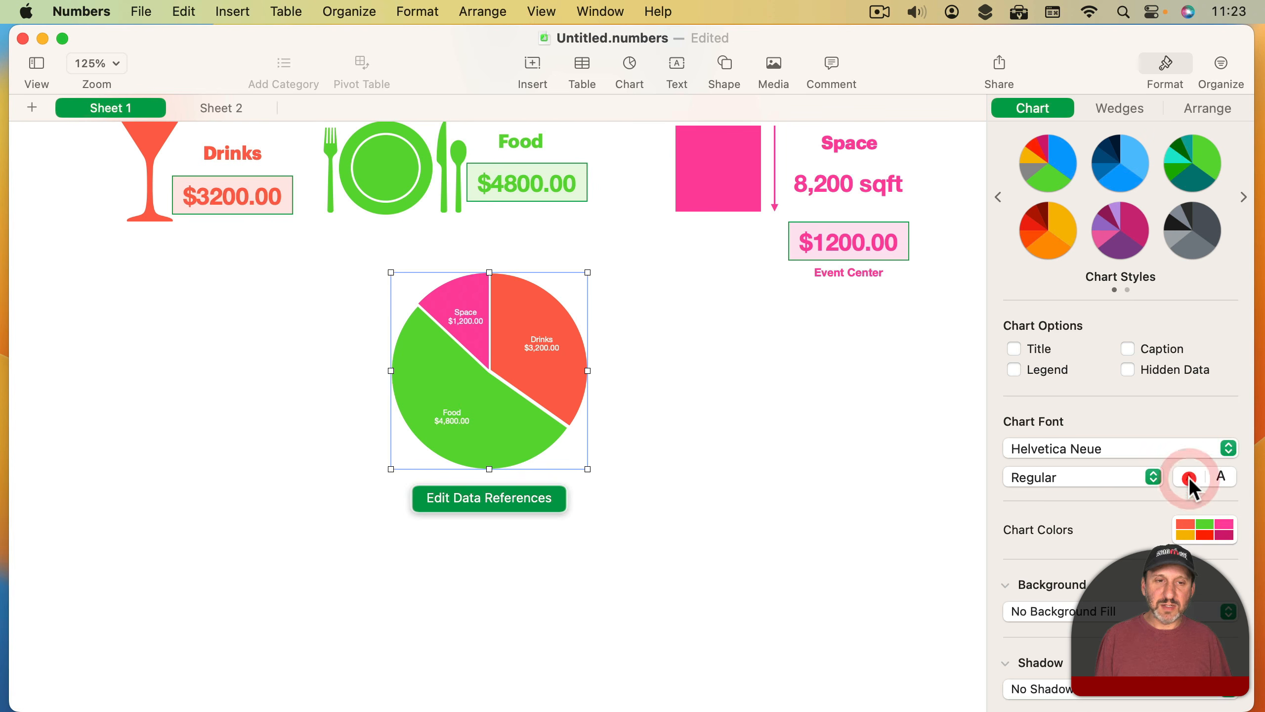
Step: Move the pie chart so it sits roughly centered beneath the Attendees heading
click(769, 337)
scroll(630, 303, up, 5)
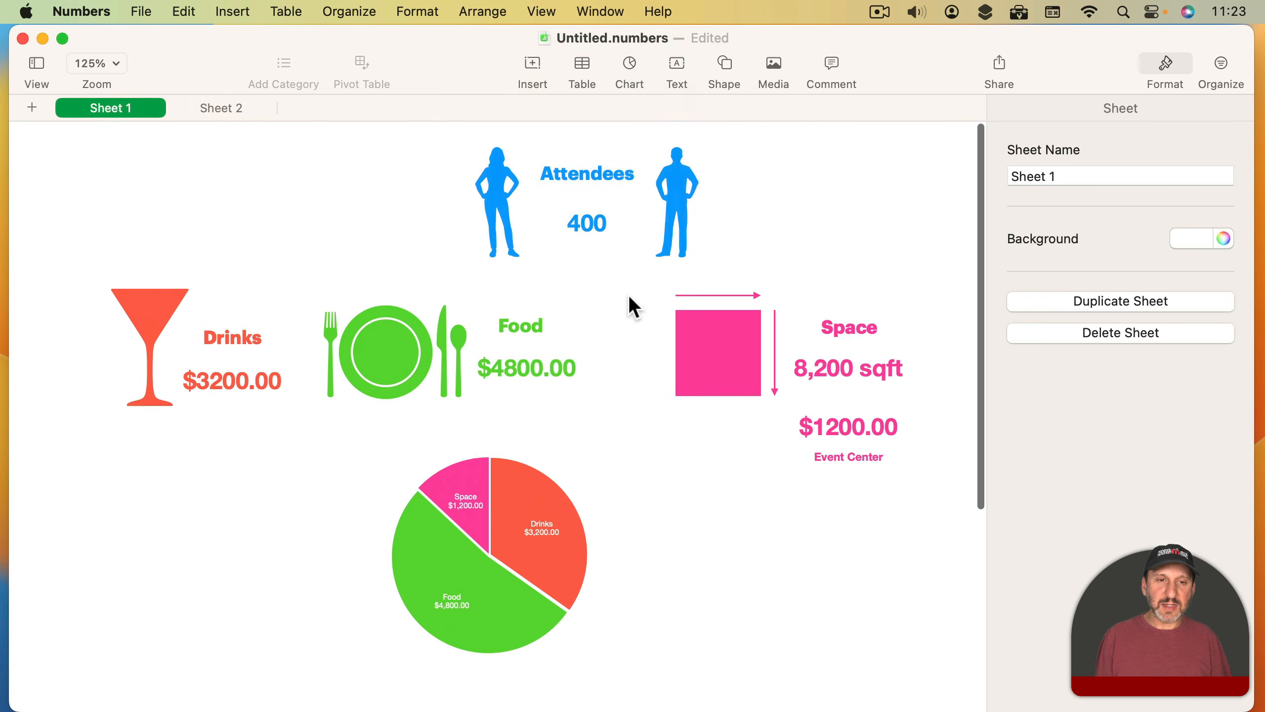
drag(471, 574, 548, 561)
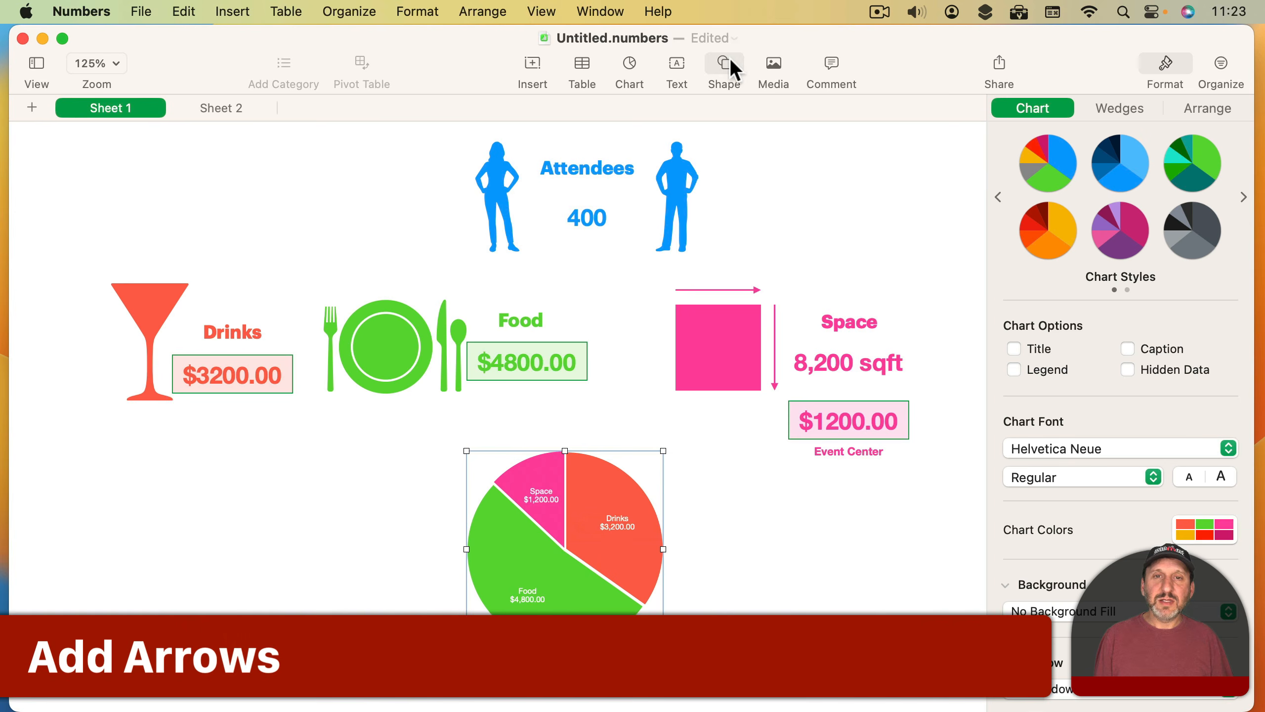
Step: Add a straight arrow line running from beside the woman figure at Attendees down to just above the Drinks label
click(724, 63)
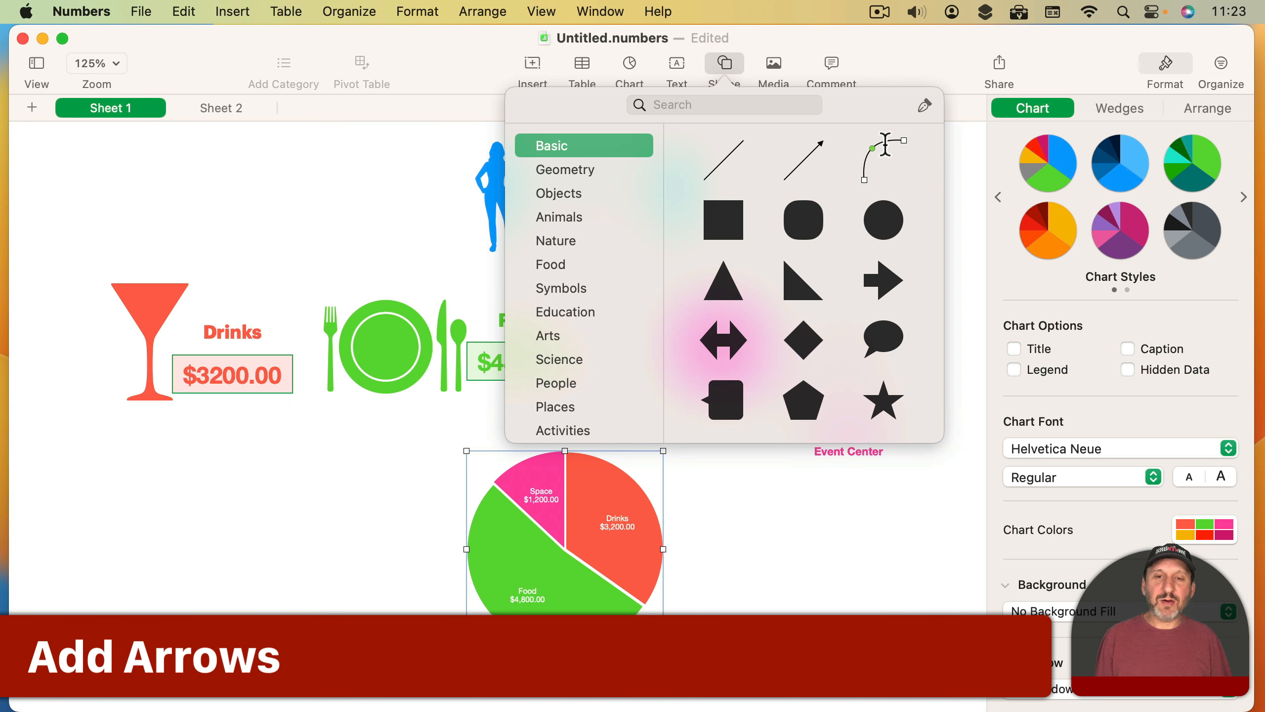
click(817, 161)
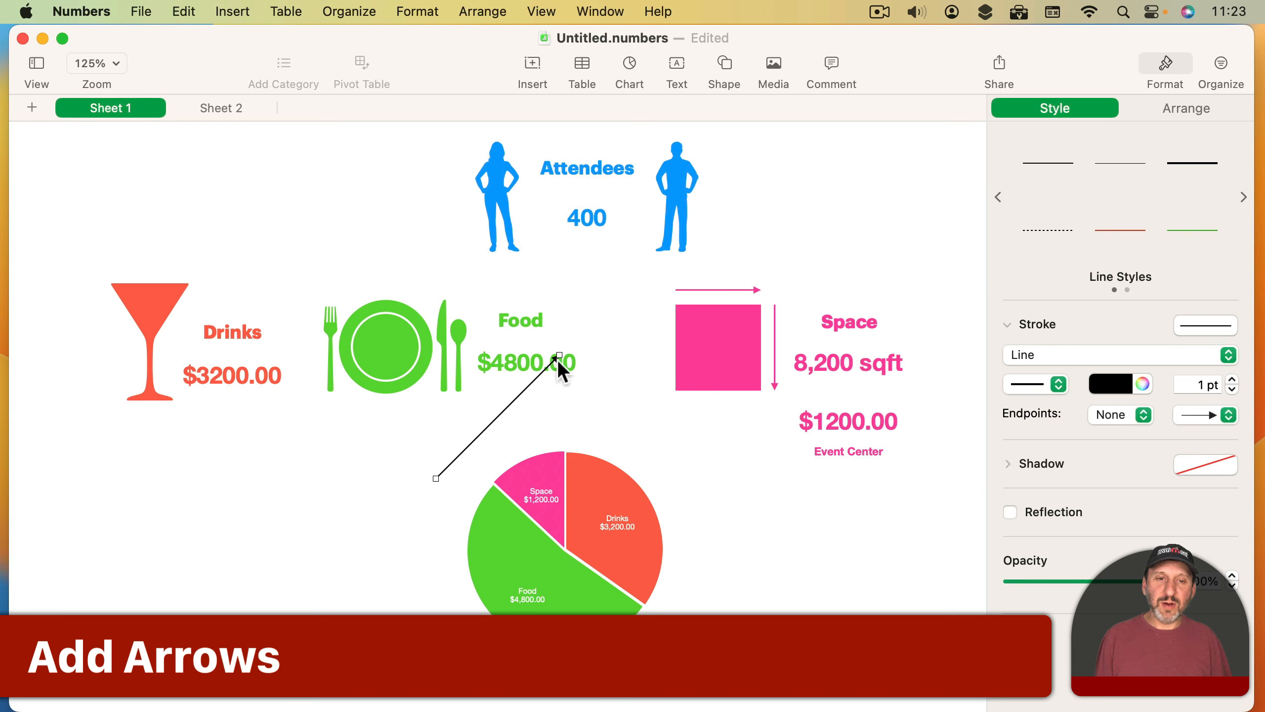
drag(558, 355, 220, 294)
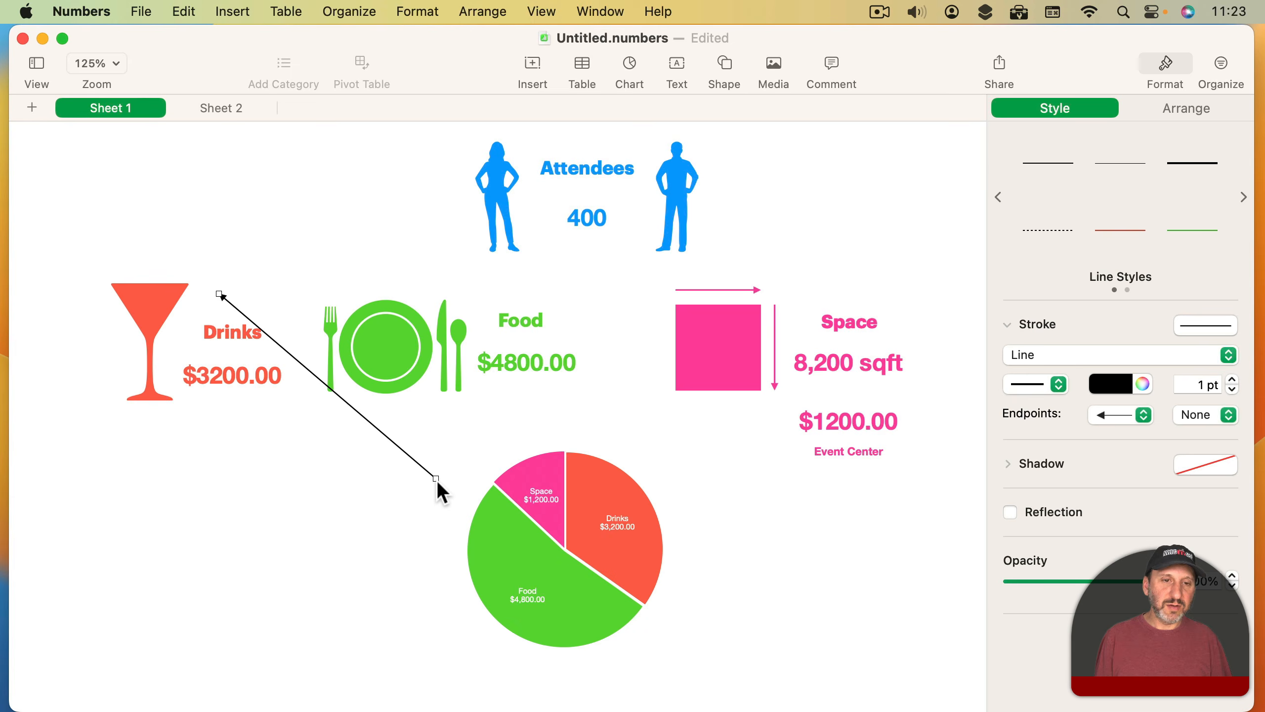
drag(437, 479, 452, 180)
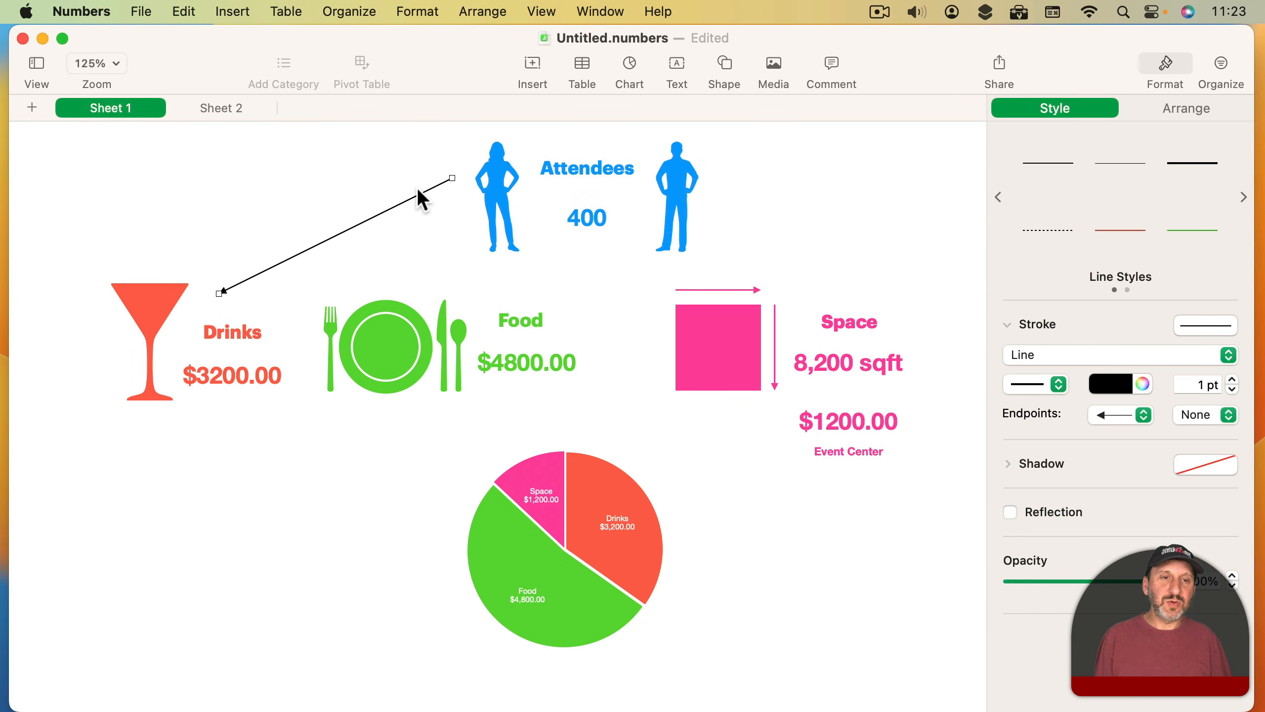
Step: Make the arrow to Drinks editable and bend its midpoint upward into a gentle arc
right_click(419, 195)
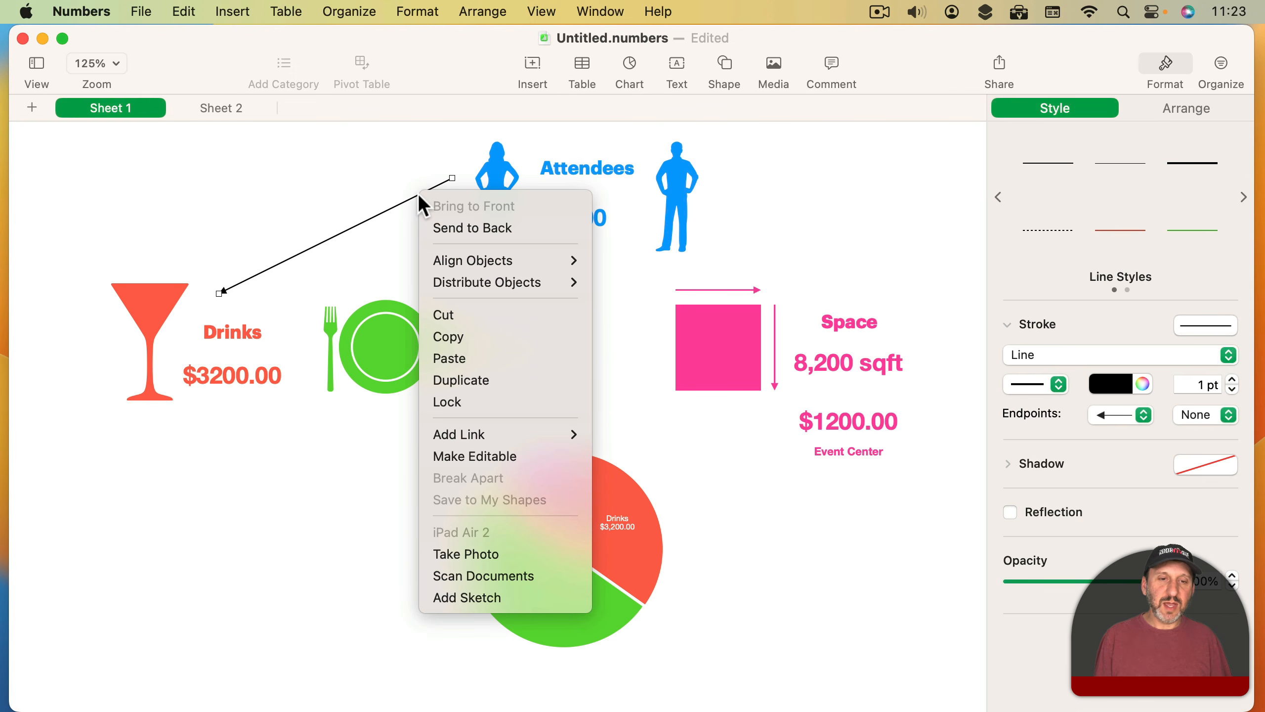
click(502, 458)
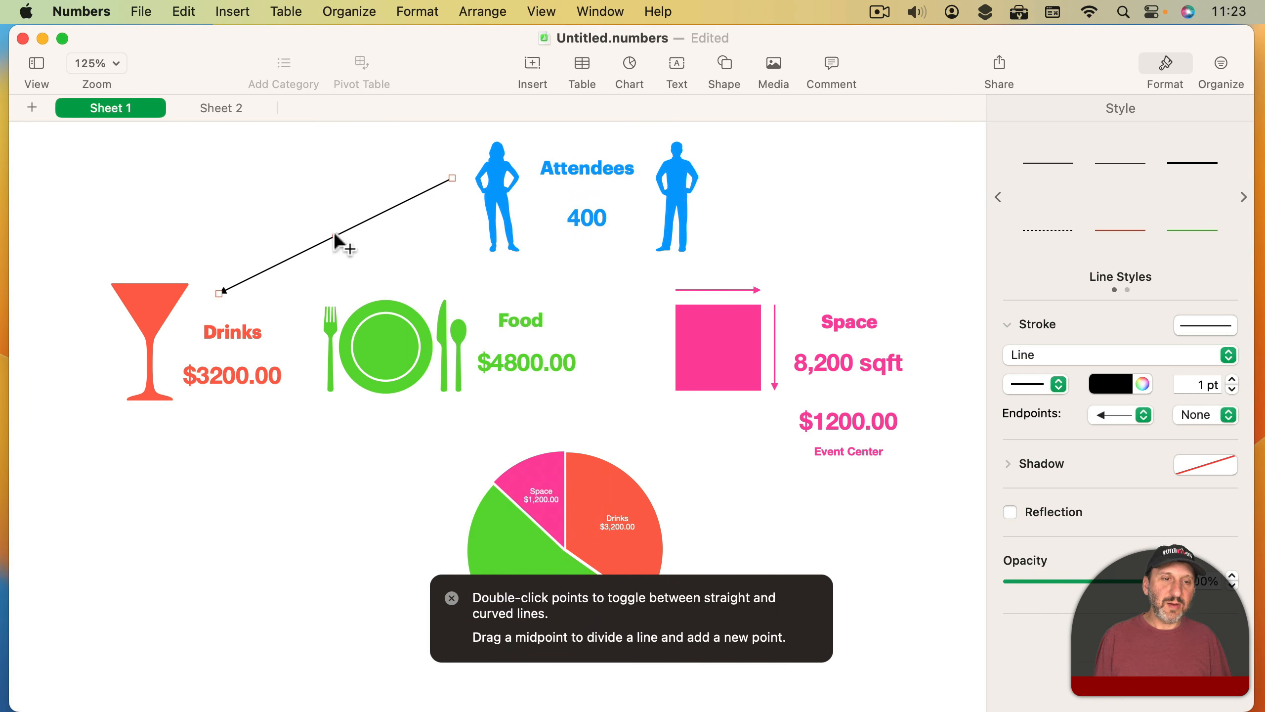
drag(335, 234, 319, 205)
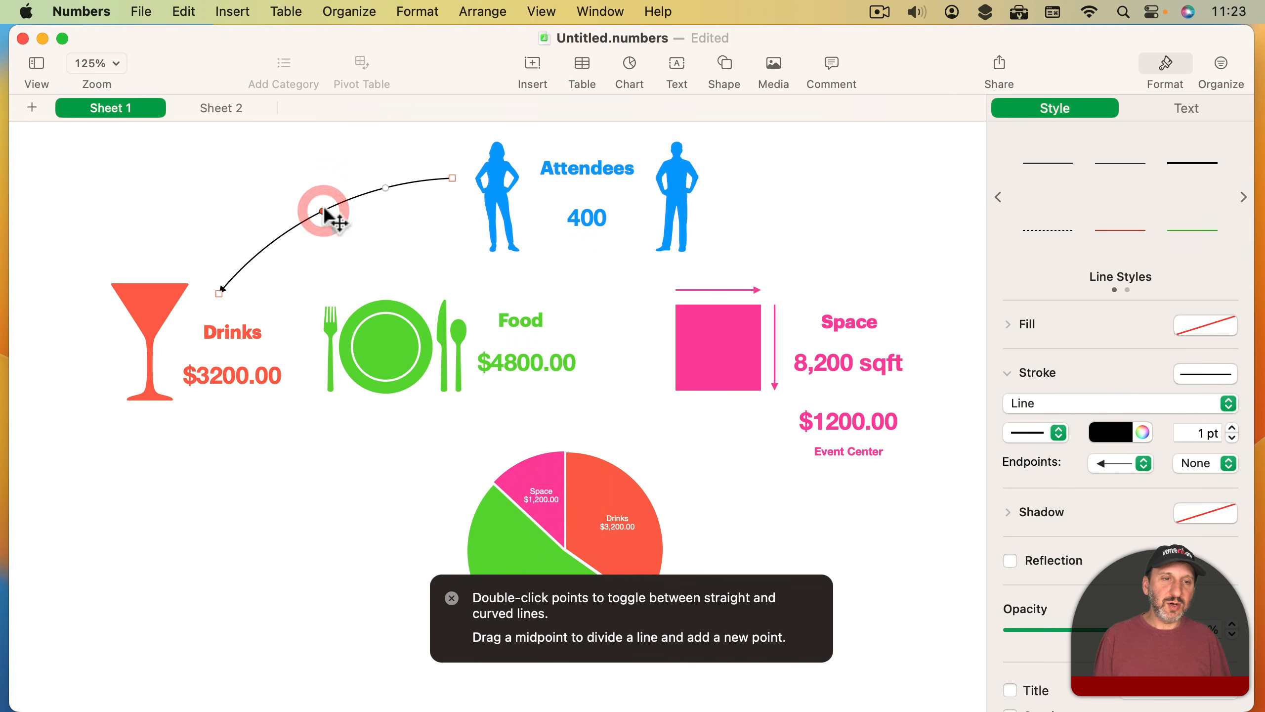
click(358, 225)
key(super+z)
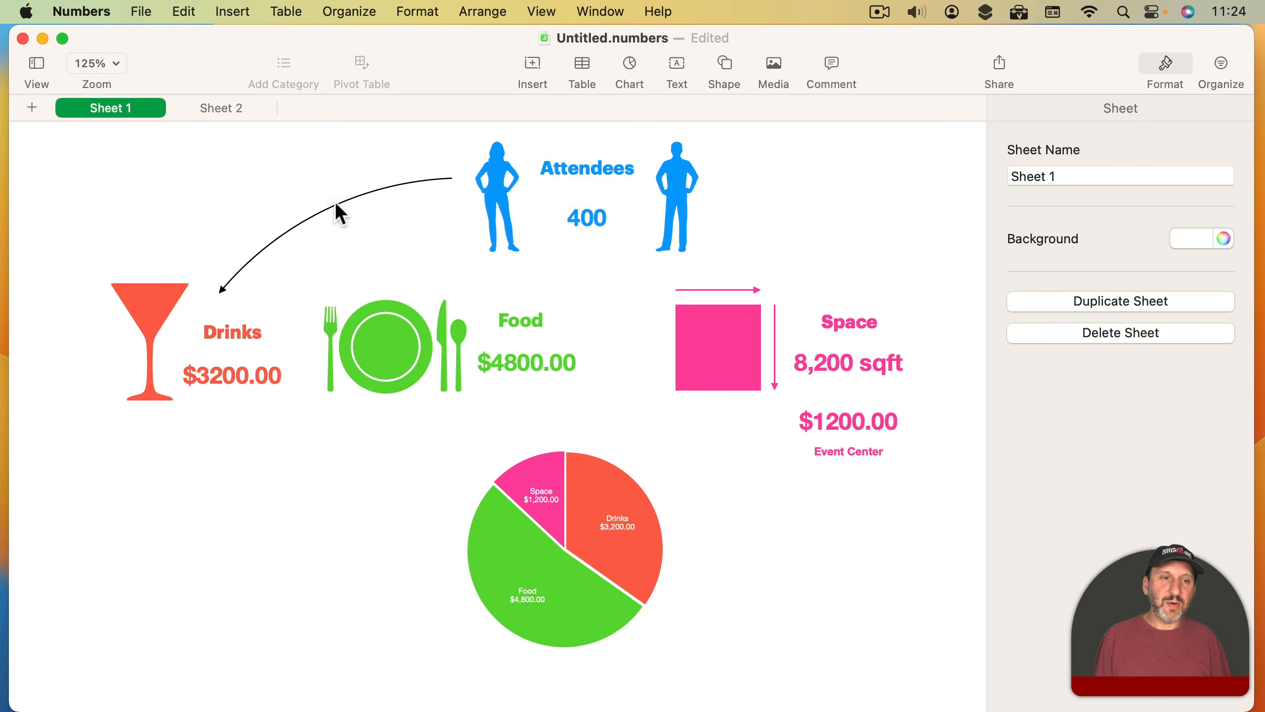
Step: Duplicate the curved arrow twice, placing one copy just below it and another near the Space graphics
click(334, 202)
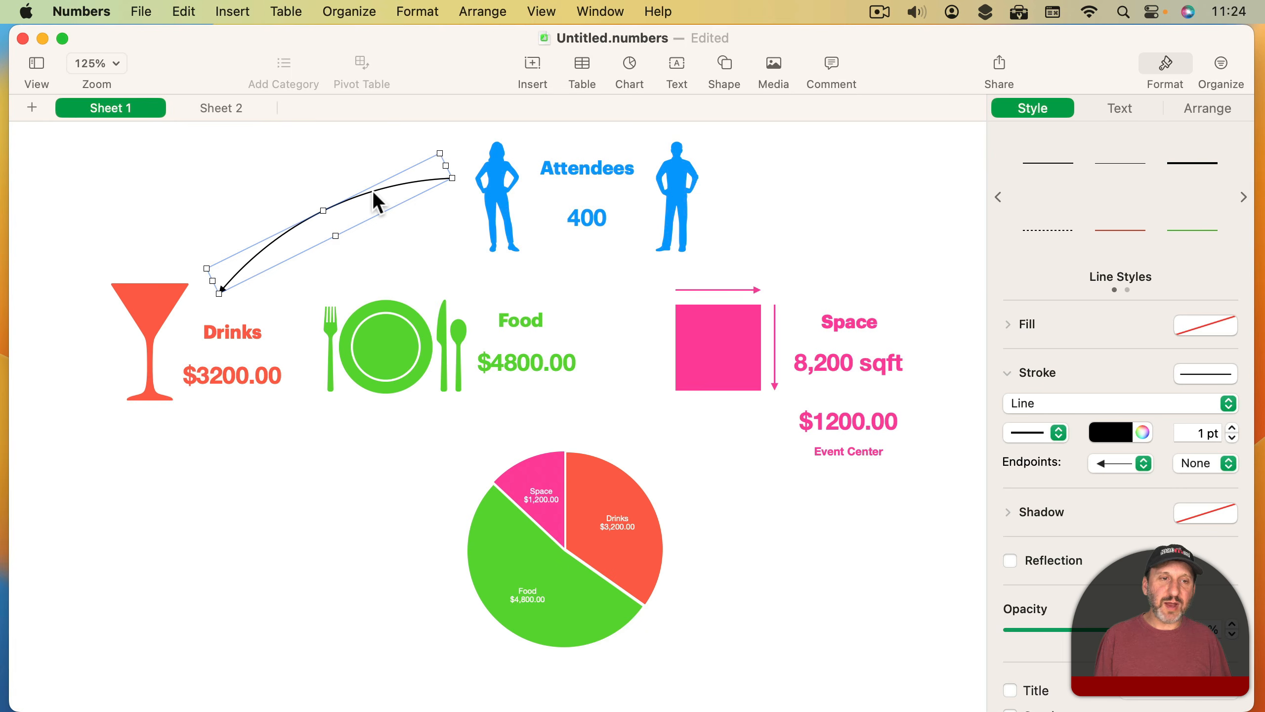
alt+drag(374, 193, 406, 219)
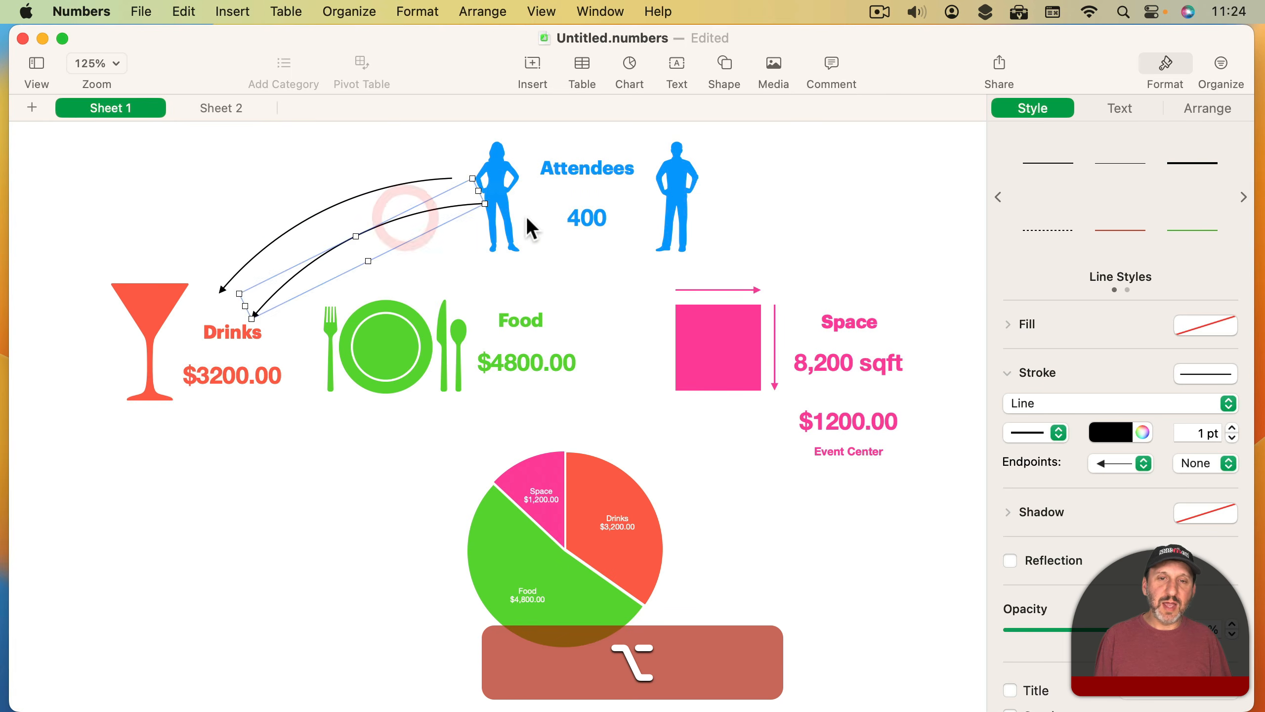
alt+drag(532, 229, 734, 227)
Step: Reshape the arrow copy below the Drinks arrow so it curves from the woman figure to just above the Food plate
click(384, 221)
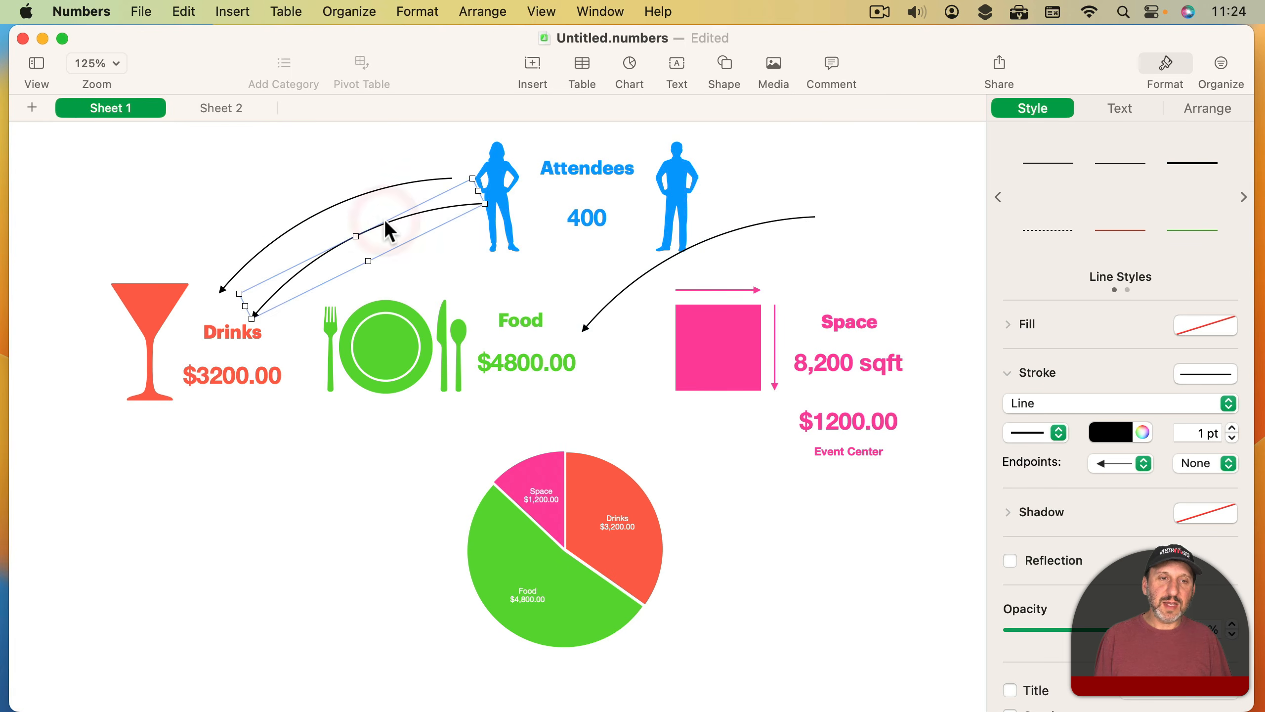
double_click(385, 221)
drag(485, 204, 463, 210)
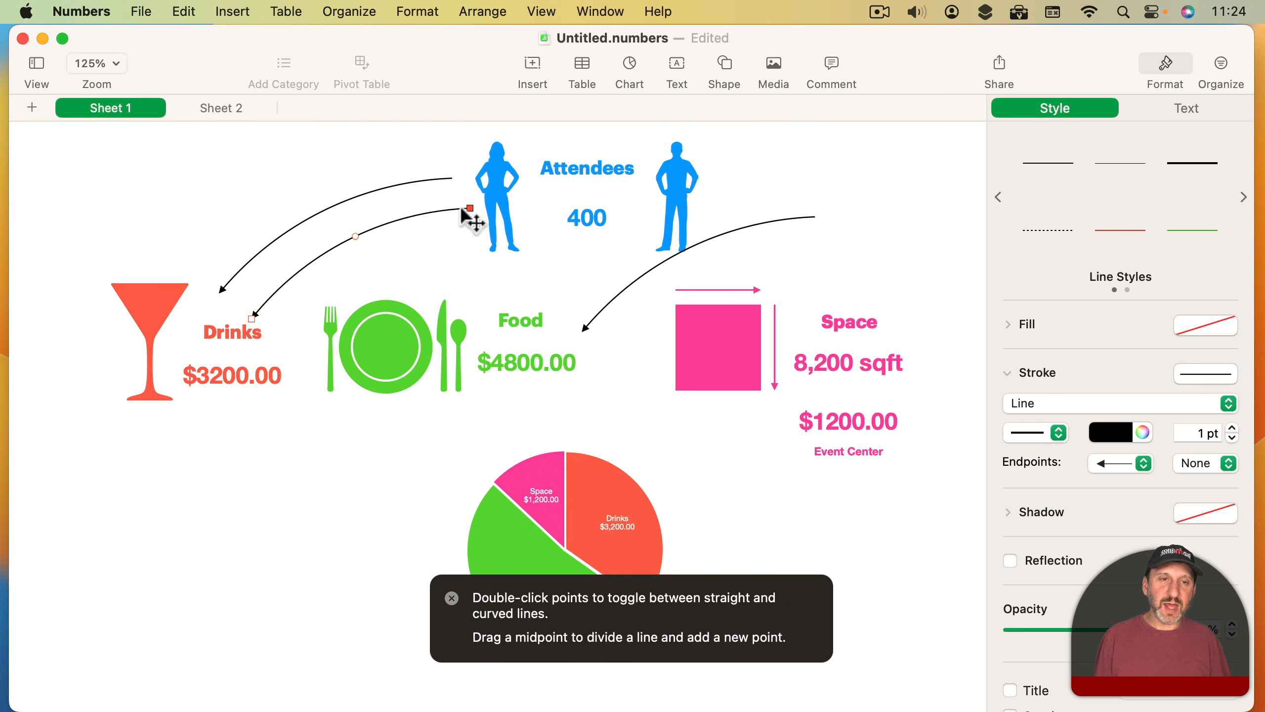
drag(254, 315, 401, 291)
drag(362, 240, 429, 244)
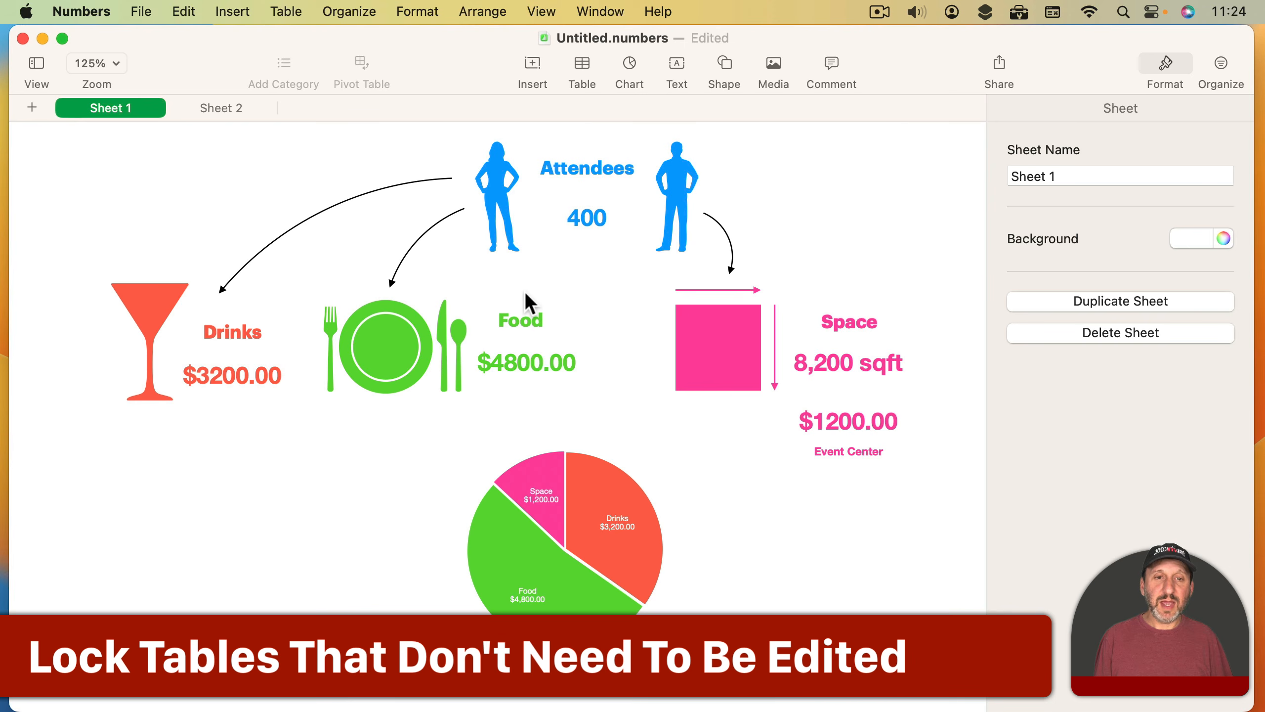
Step: Lock the Drinks and Food cost tables, the Space area, cost and venue tables, and the pie chart against editing
click(226, 375)
super+click(502, 363)
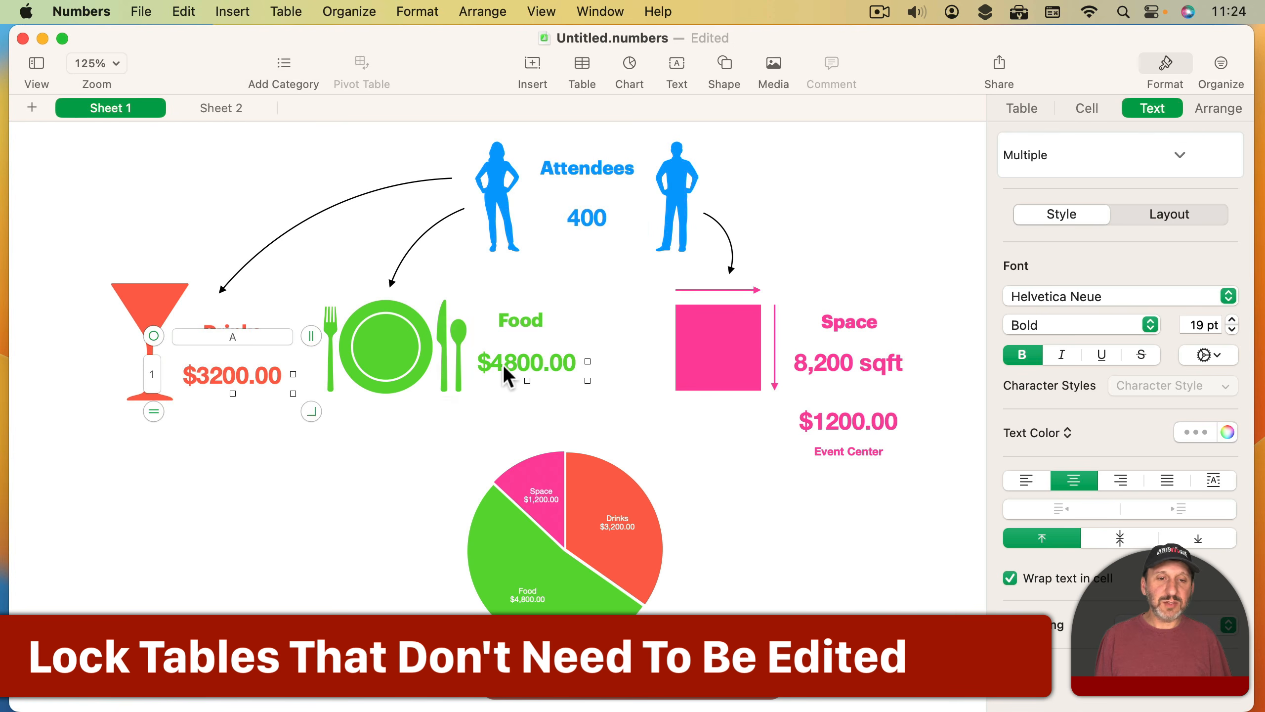
super+click(849, 363)
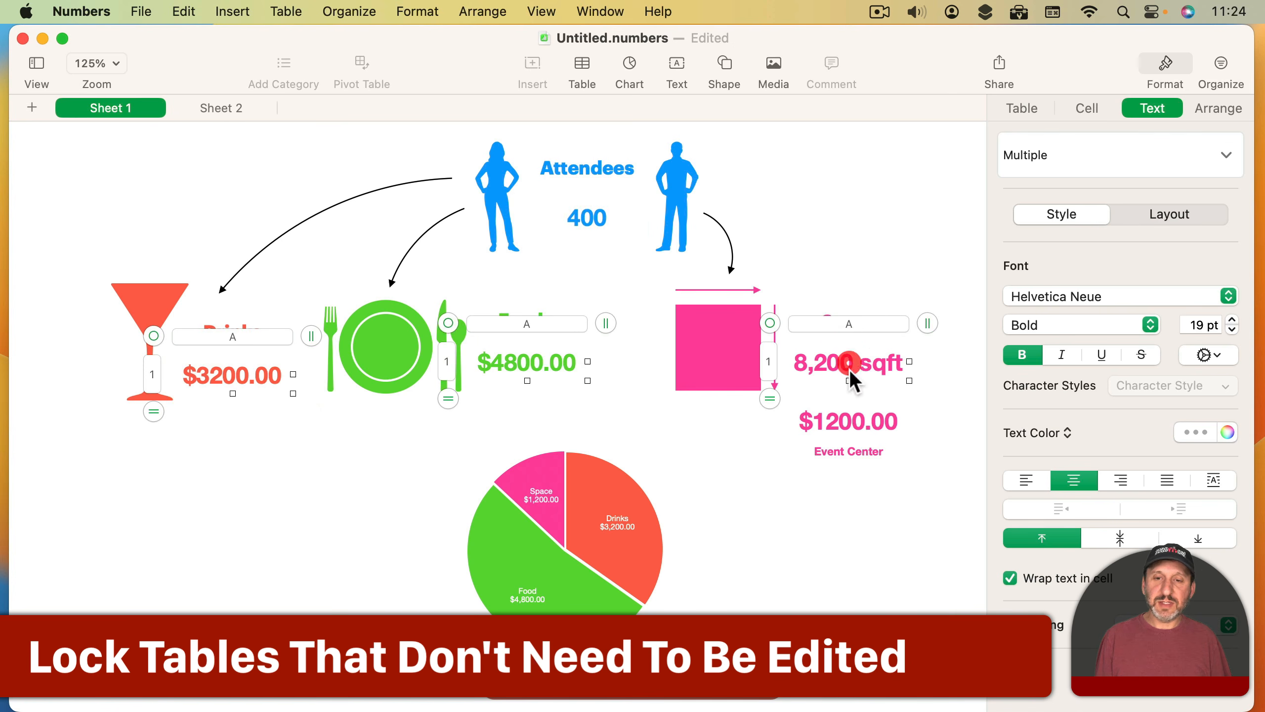
super+click(845, 427)
super+click(846, 451)
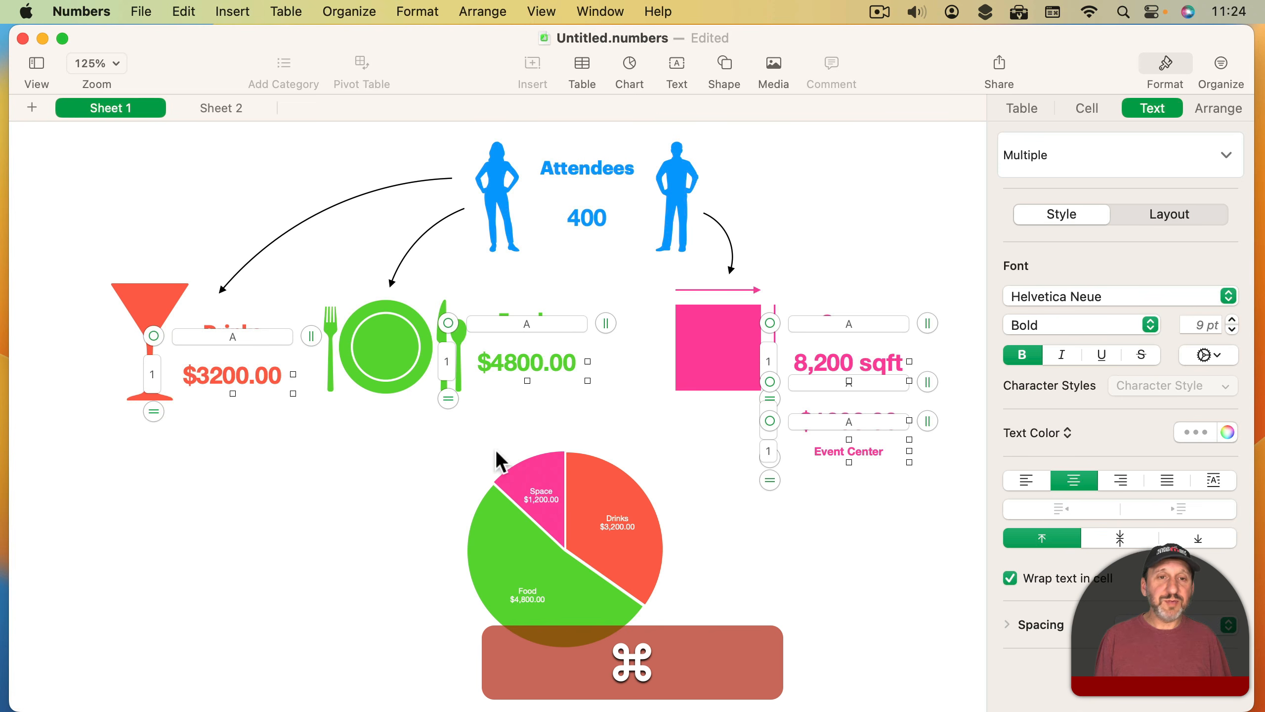
super+click(547, 507)
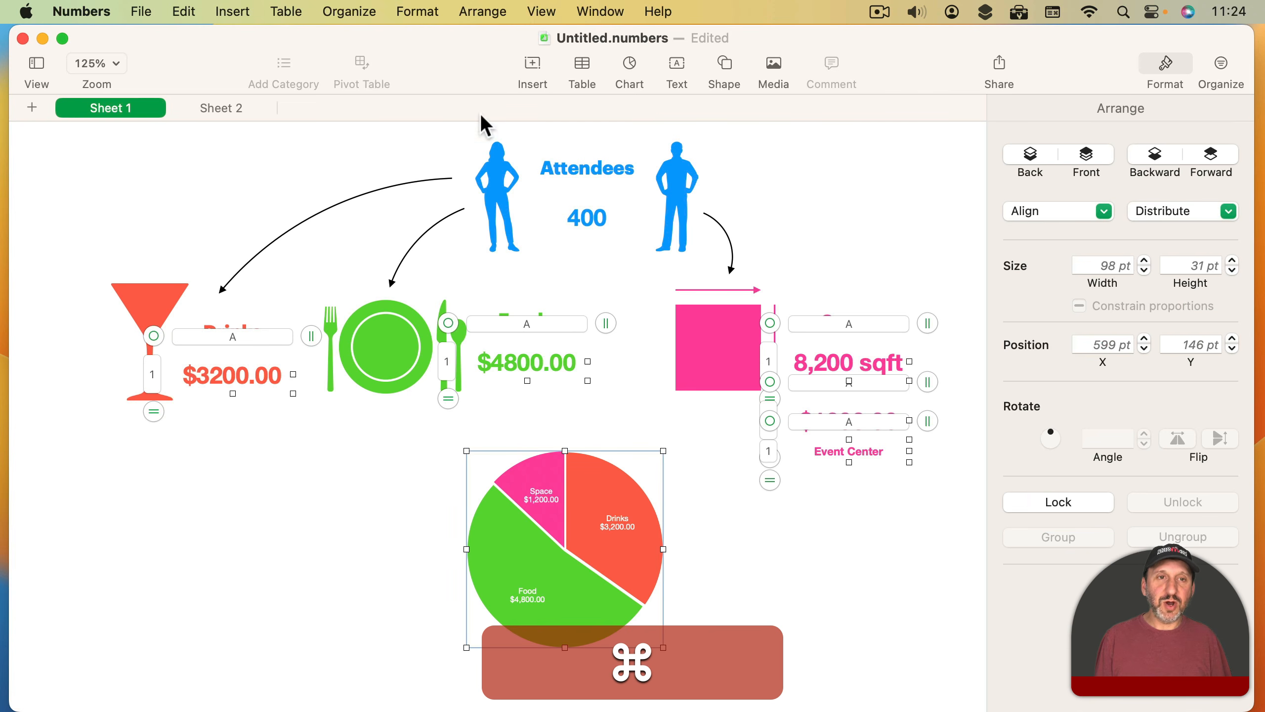
click(480, 12)
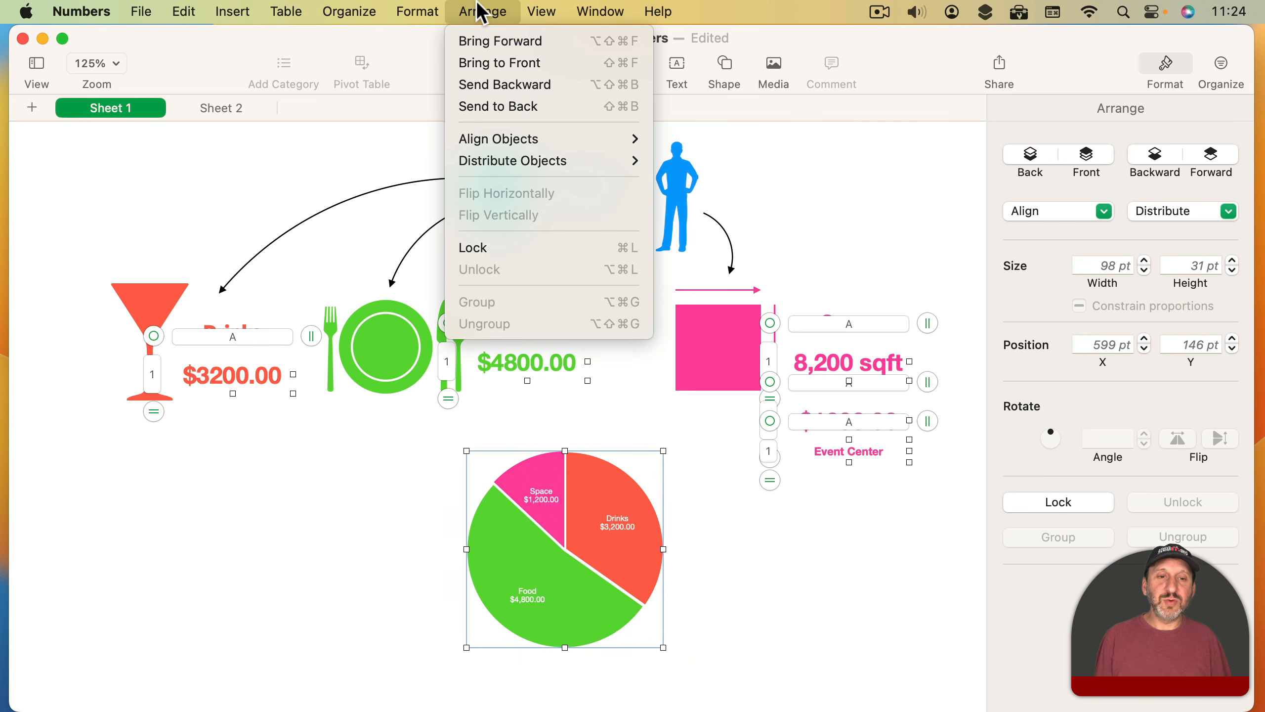
click(494, 246)
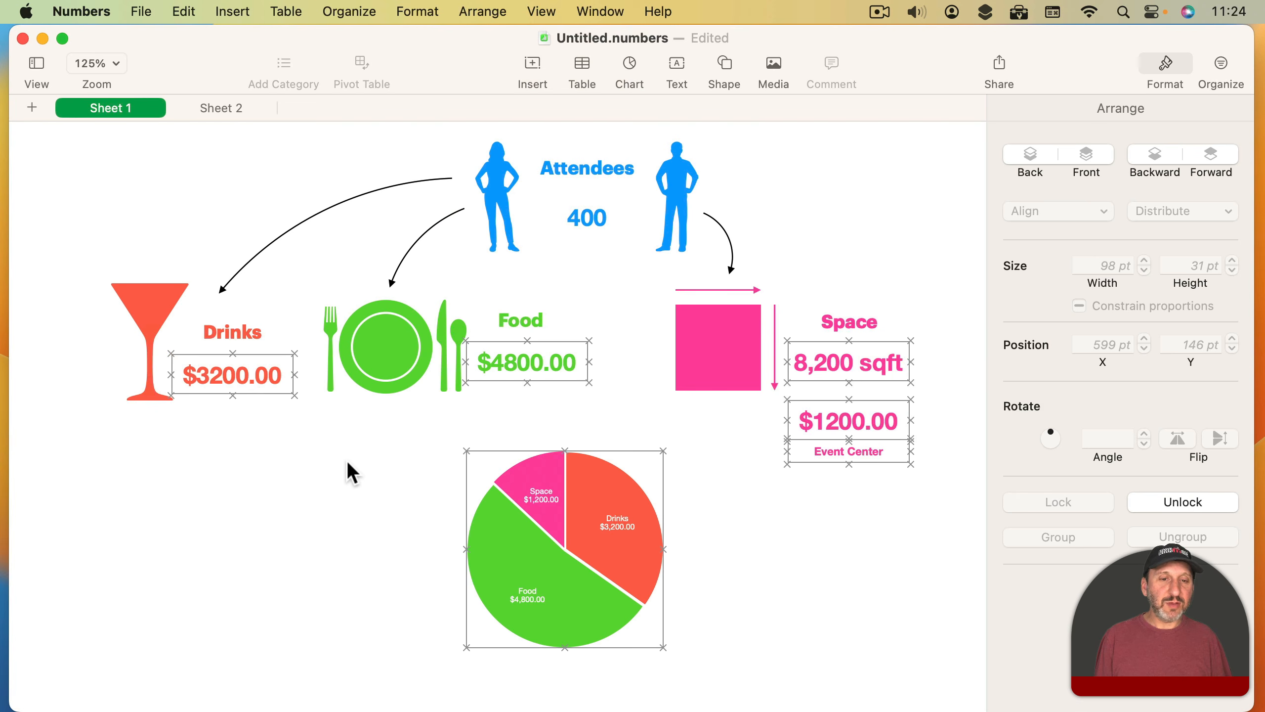
click(336, 469)
Step: Select the Drinks, Food and Space value tables and the pie chart one by one to check their lock state
click(505, 362)
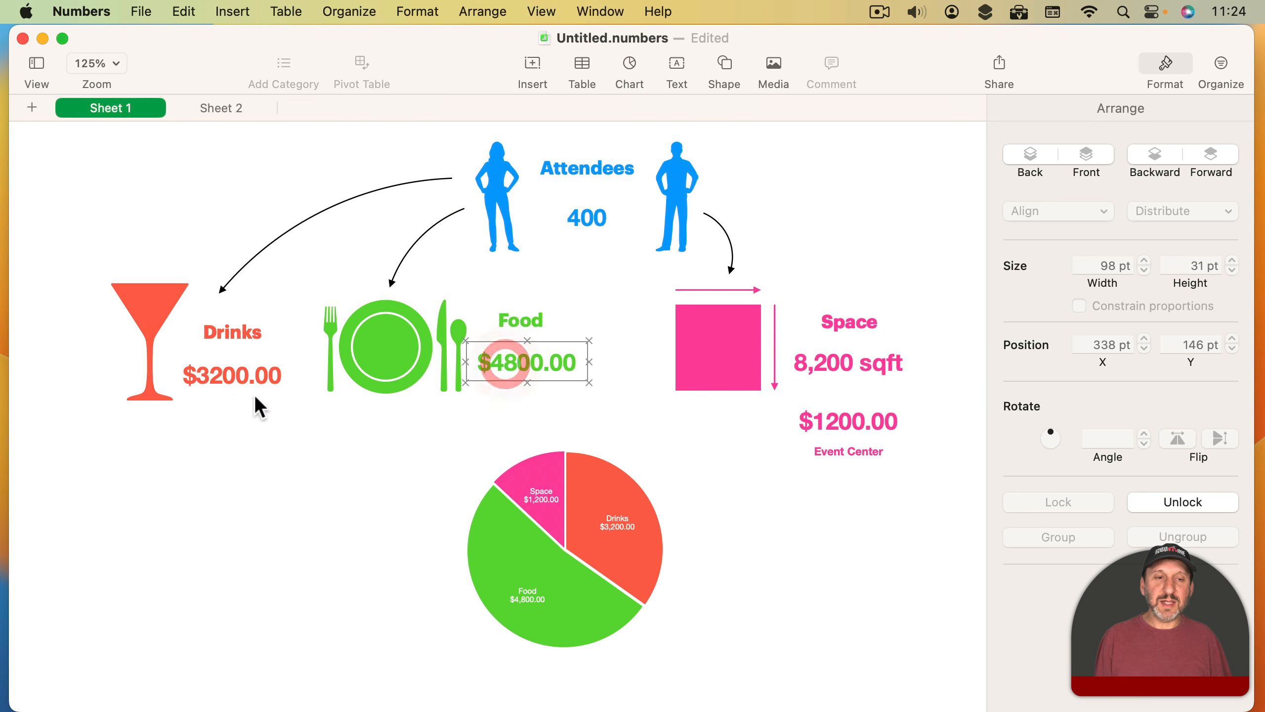
click(216, 387)
click(518, 370)
click(903, 367)
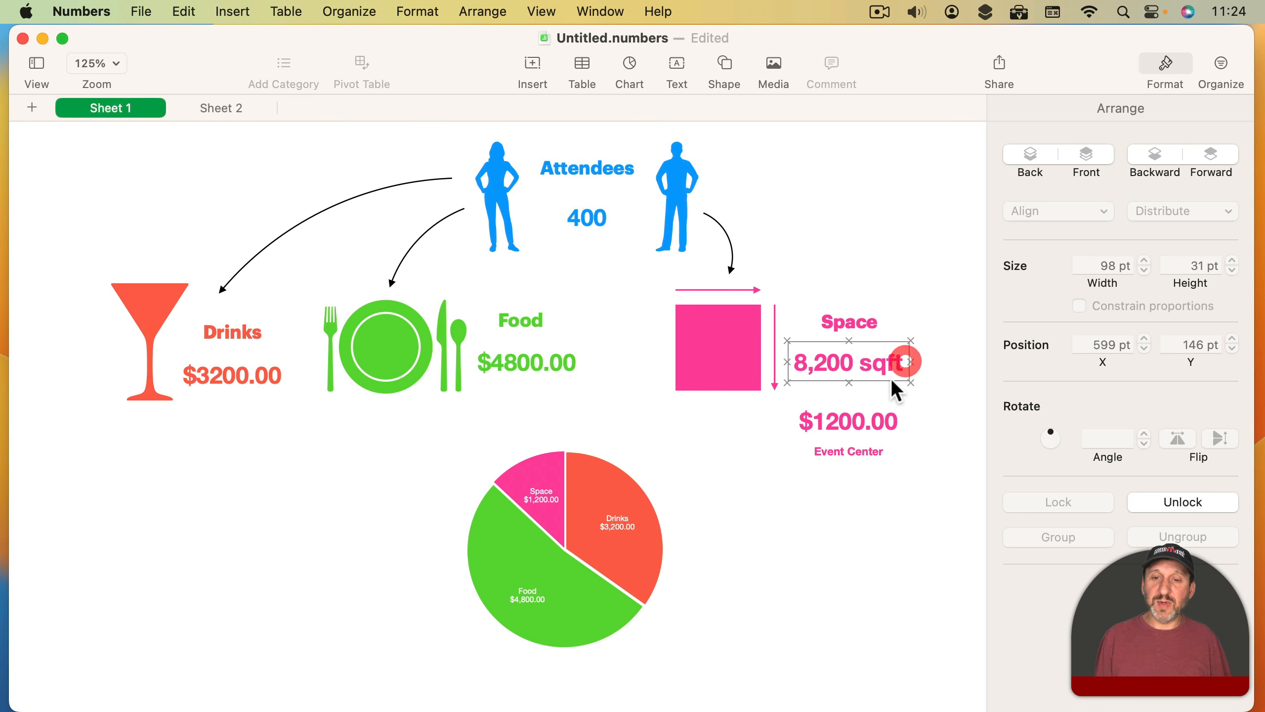
click(867, 425)
click(857, 451)
click(590, 525)
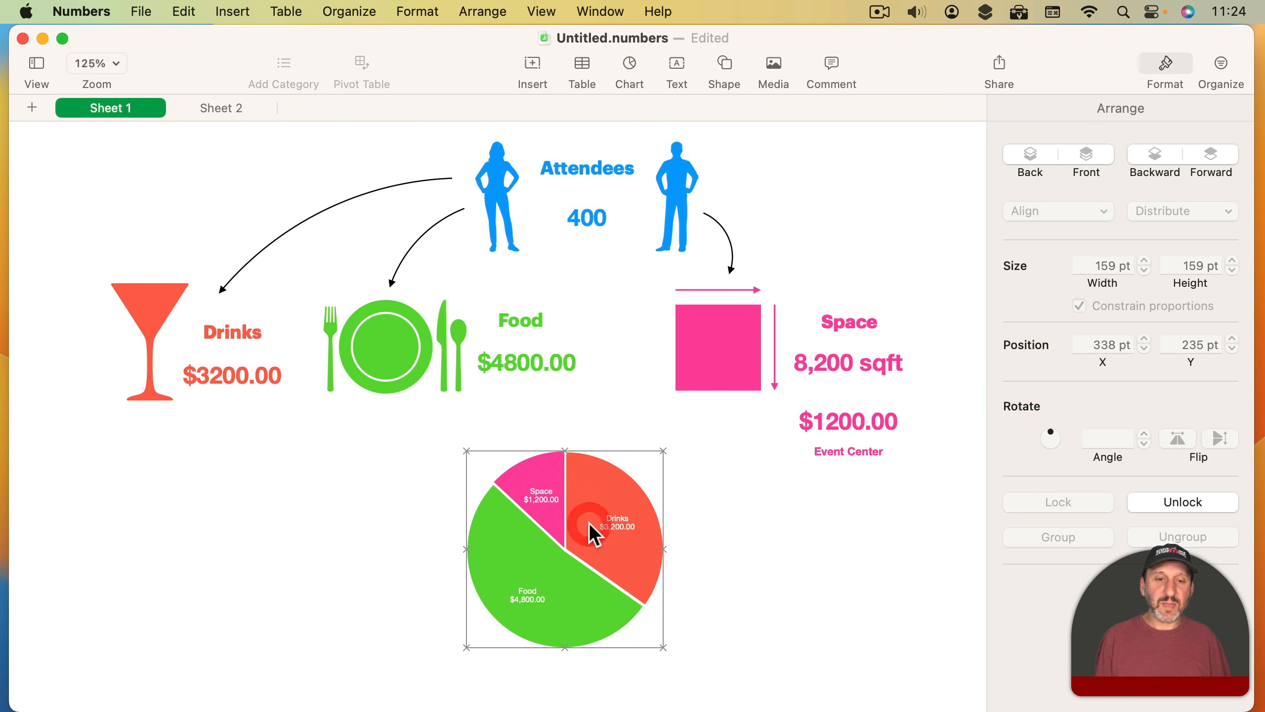
Step: Test the attendee-driven values by setting the Attendees number to 200, followed by 50
double_click(584, 207)
text(200)
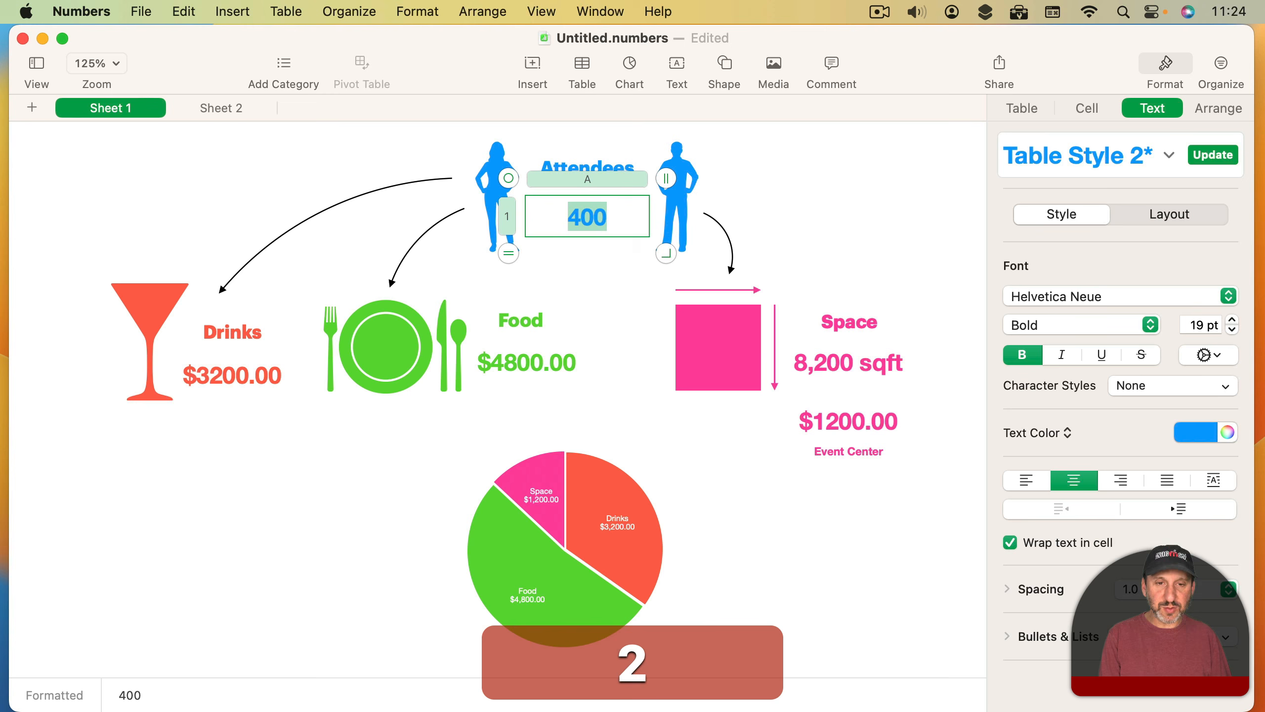
key(Return)
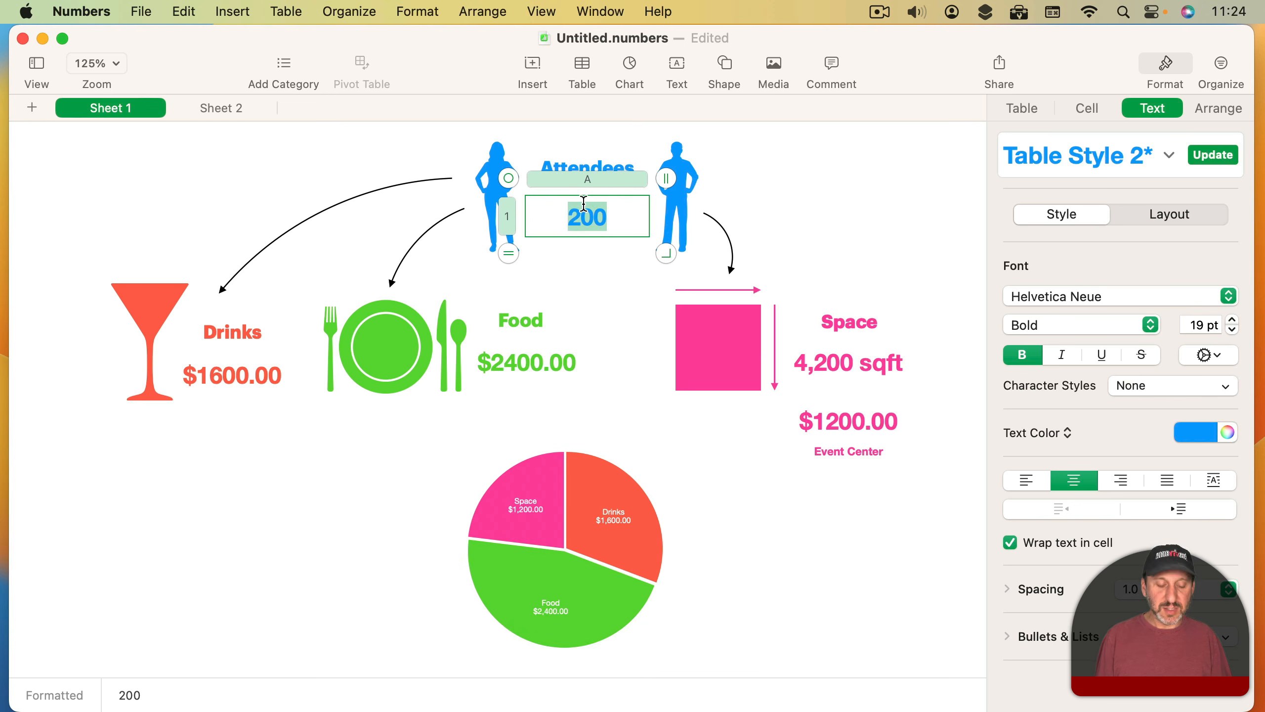
text(50)
key(Return)
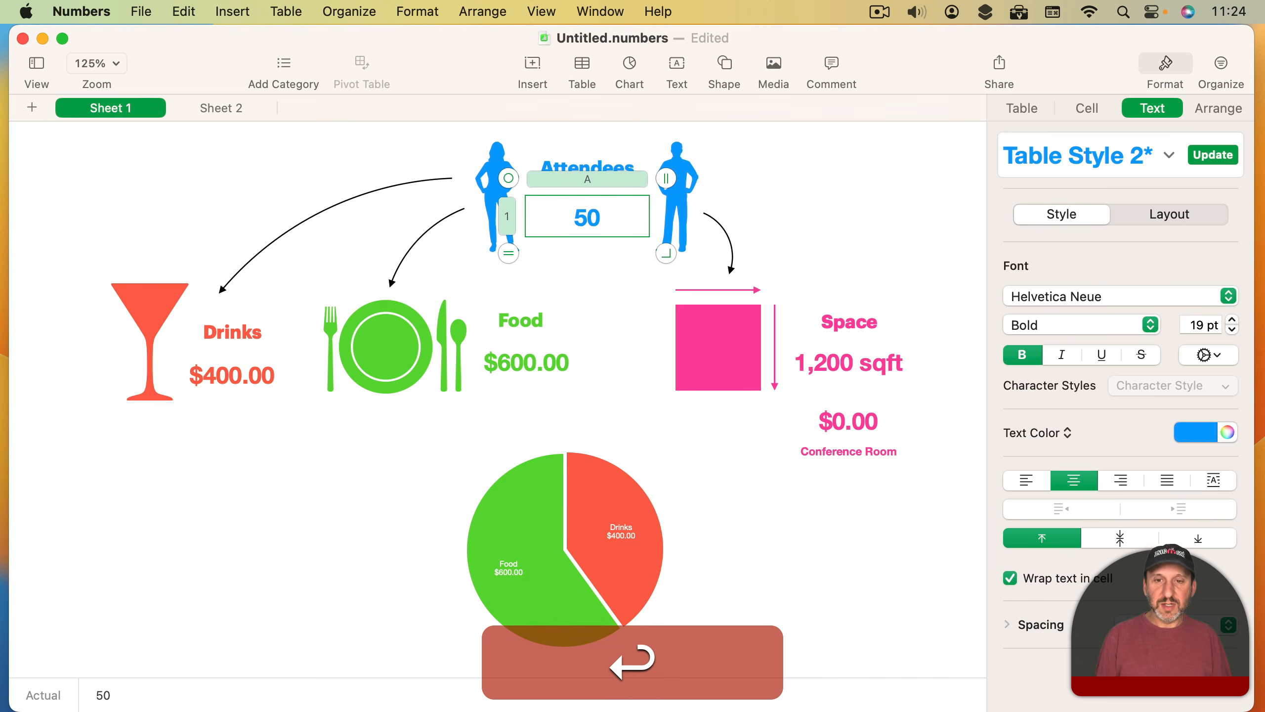
Step: Set the Attendees number to 75 and deselect its table to view the clean dashboard
double_click(595, 212)
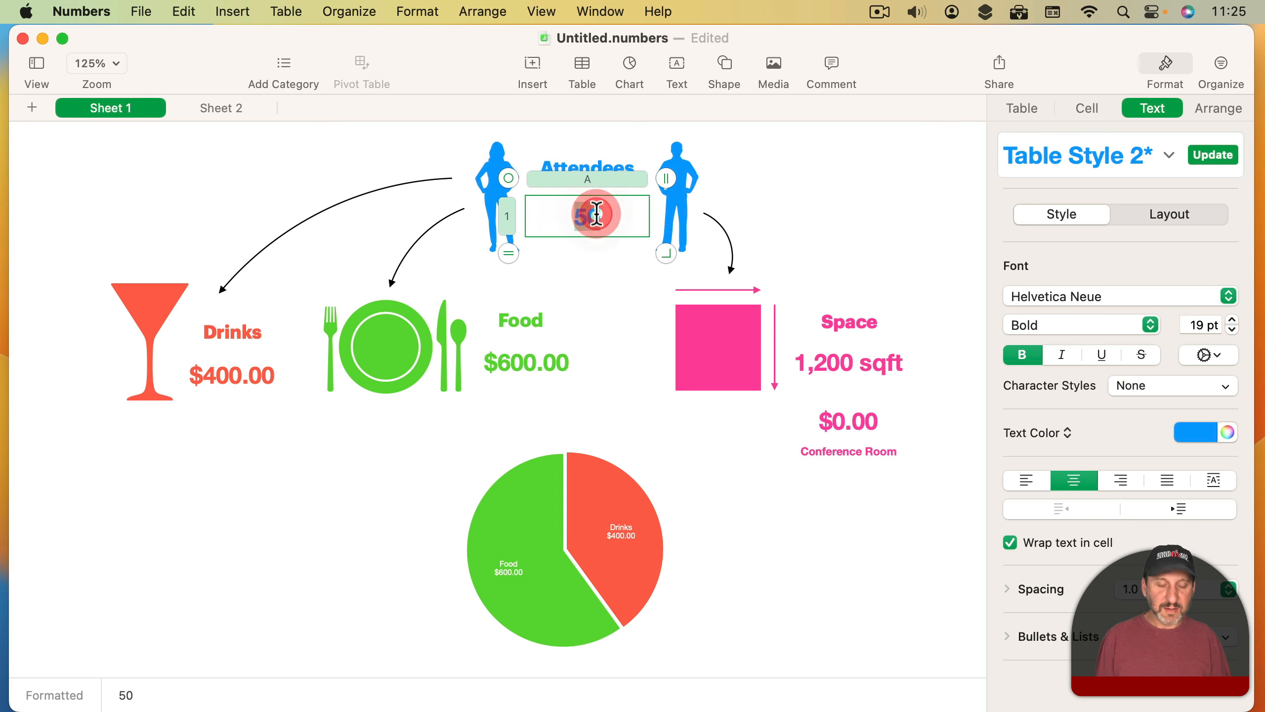
text(75)
key(Return)
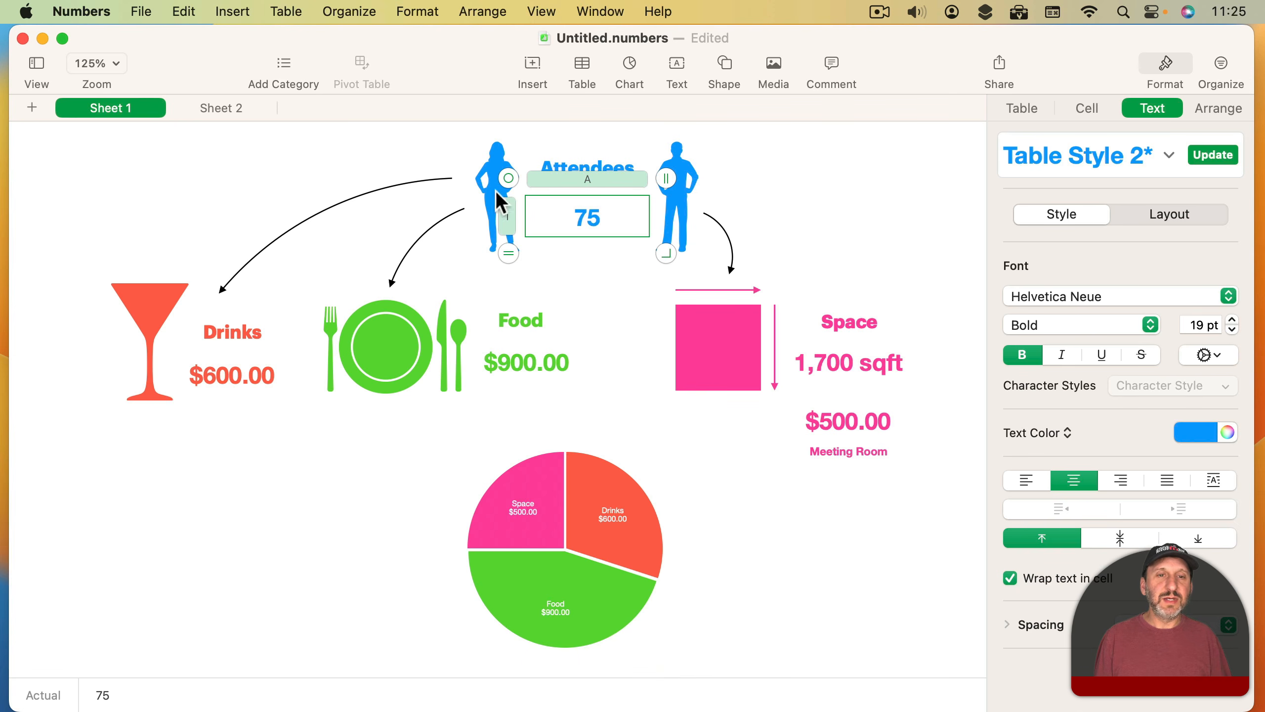
click(802, 176)
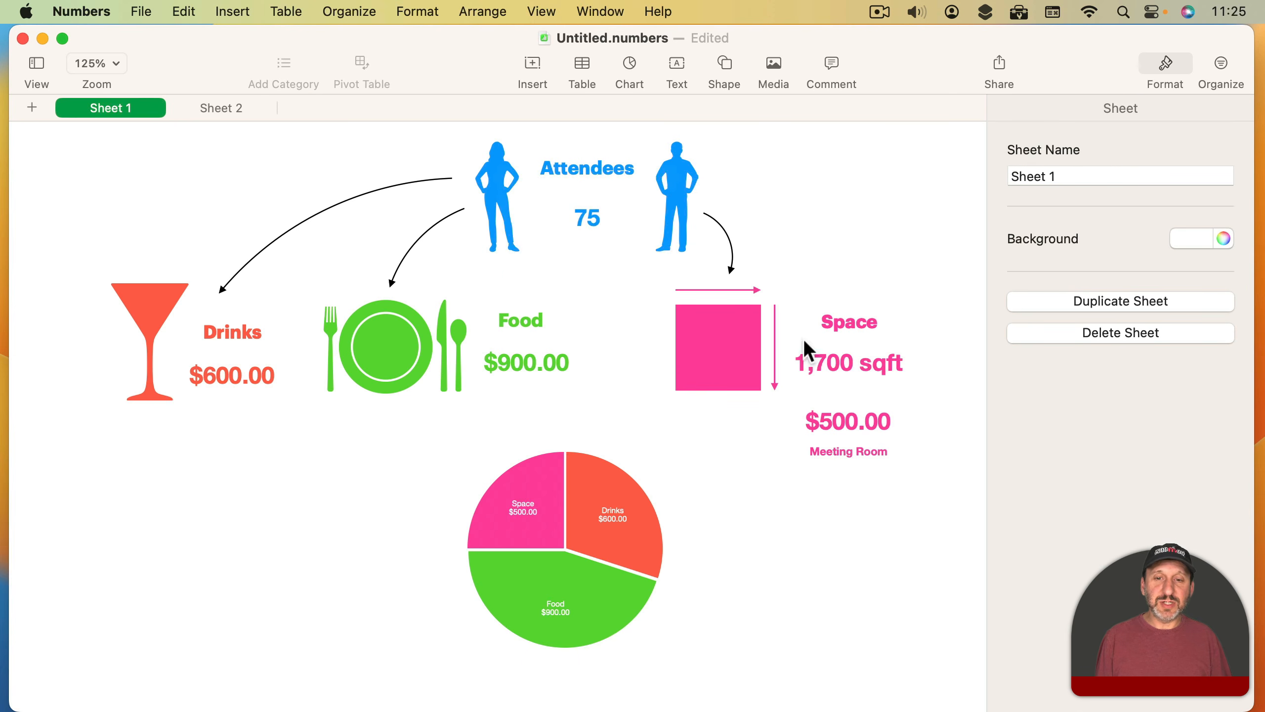